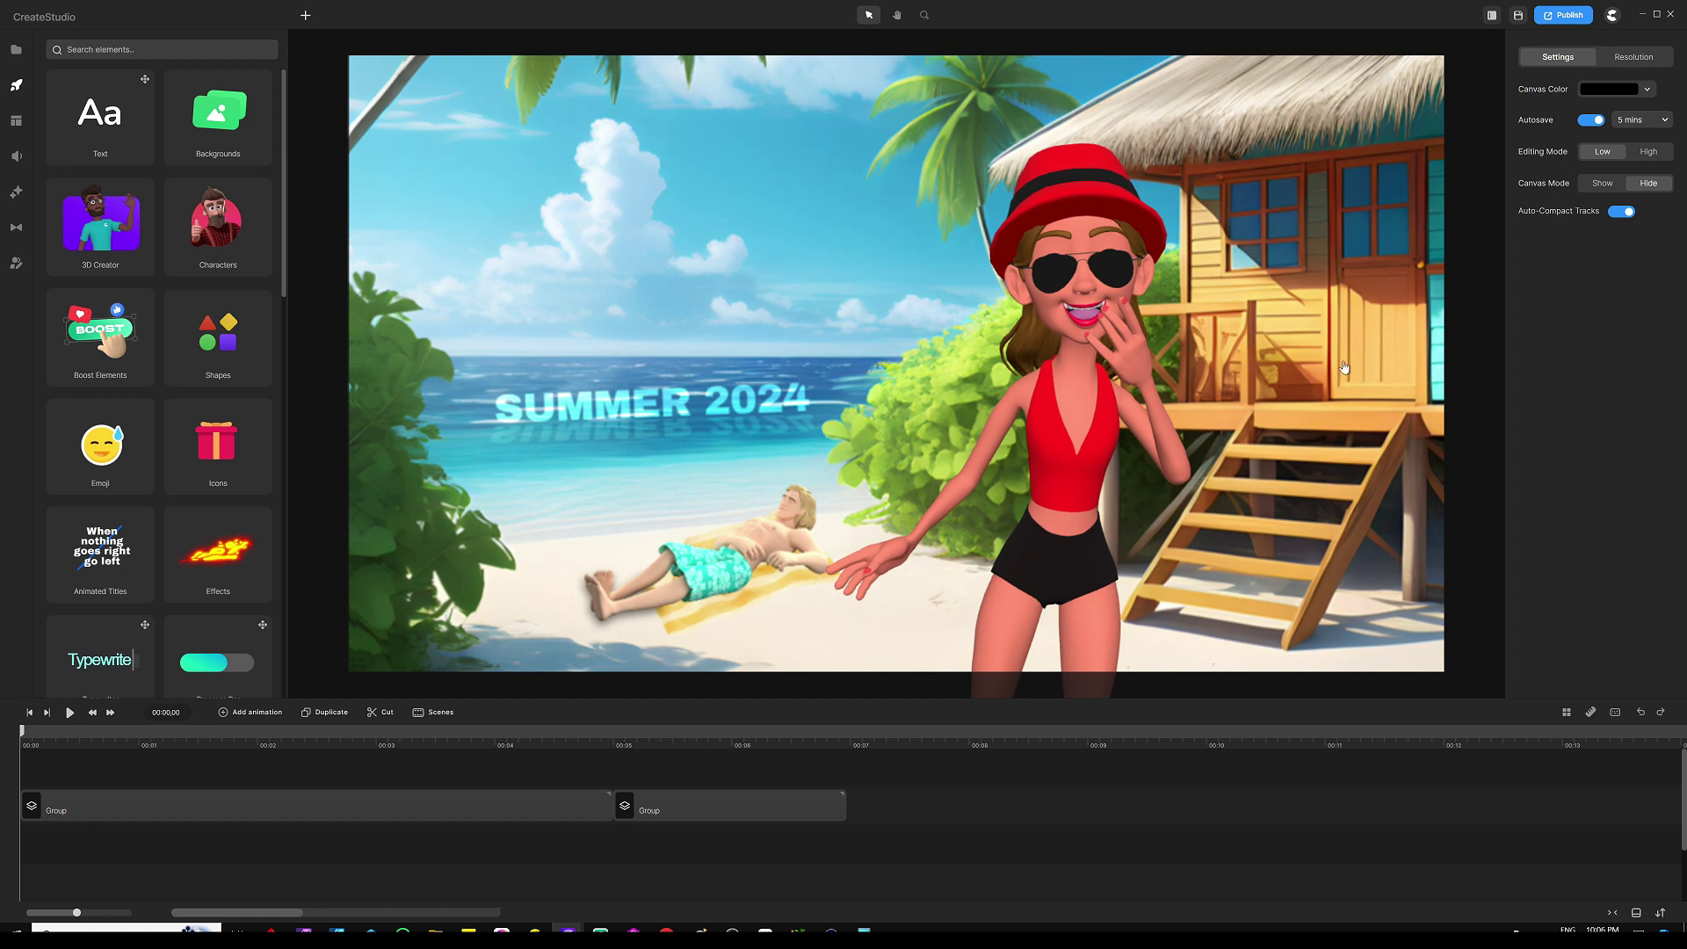
Preview the shapes scene at about the six-second mark and return the playhead to the start.
{"action": "left_click", "coordinate": [743, 745]}
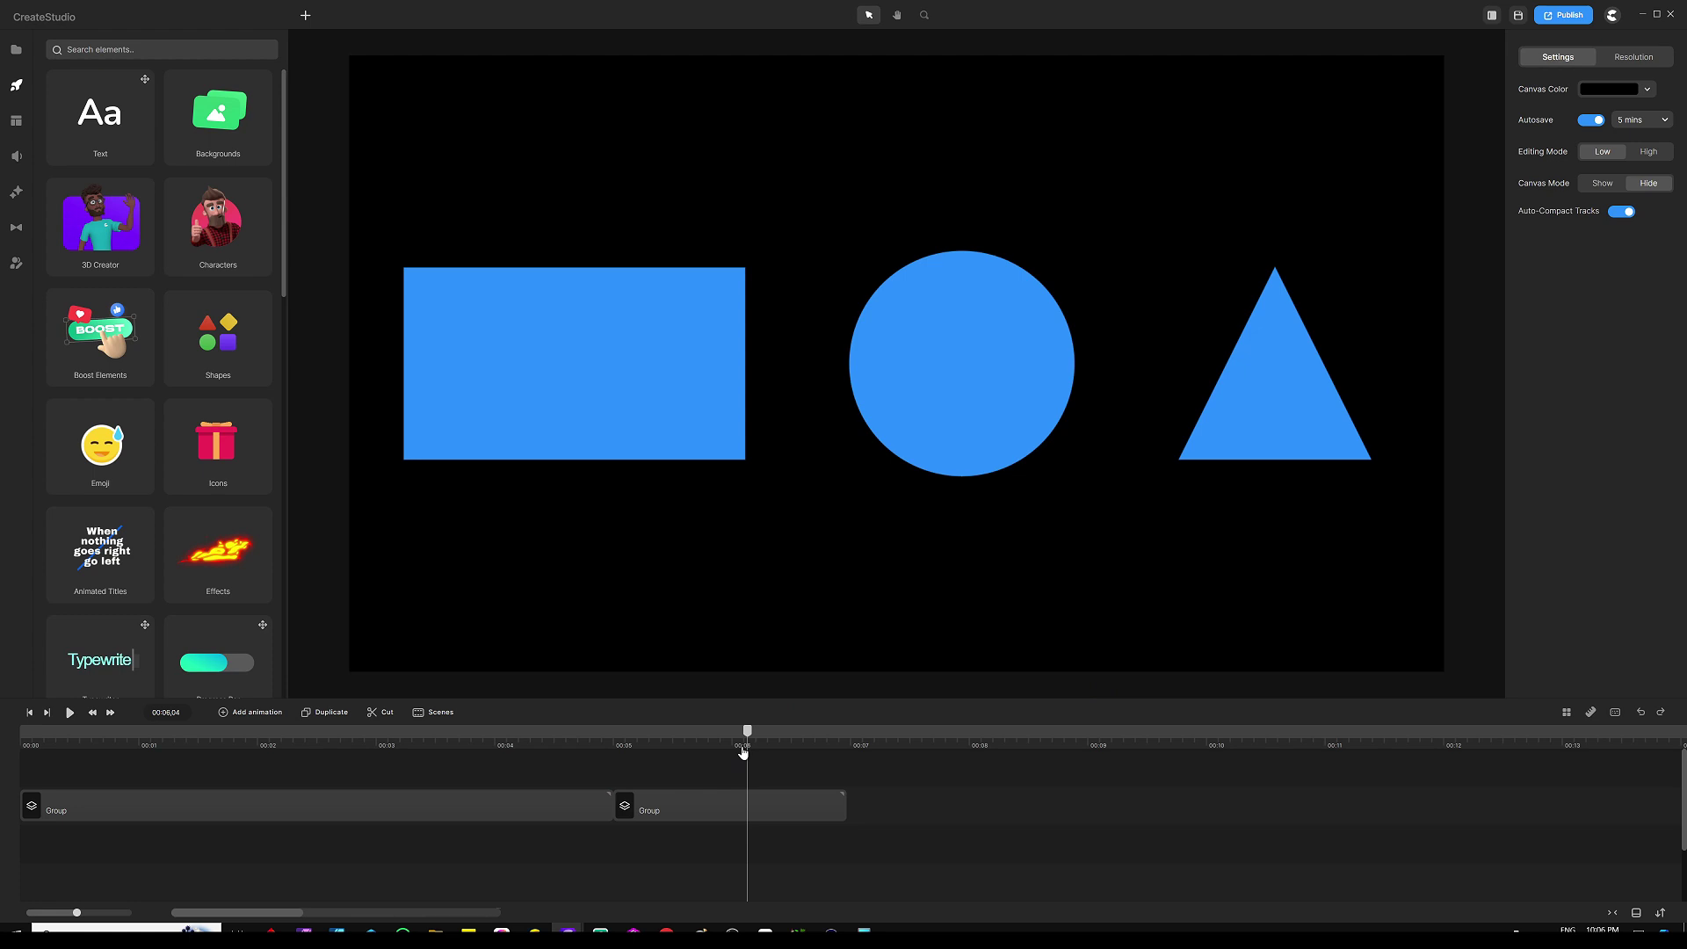
{"action": "key", "text": "Home"}
{"action": "left_click_drag", "start_coordinate": [743, 752], "coordinate": [837, 774]}
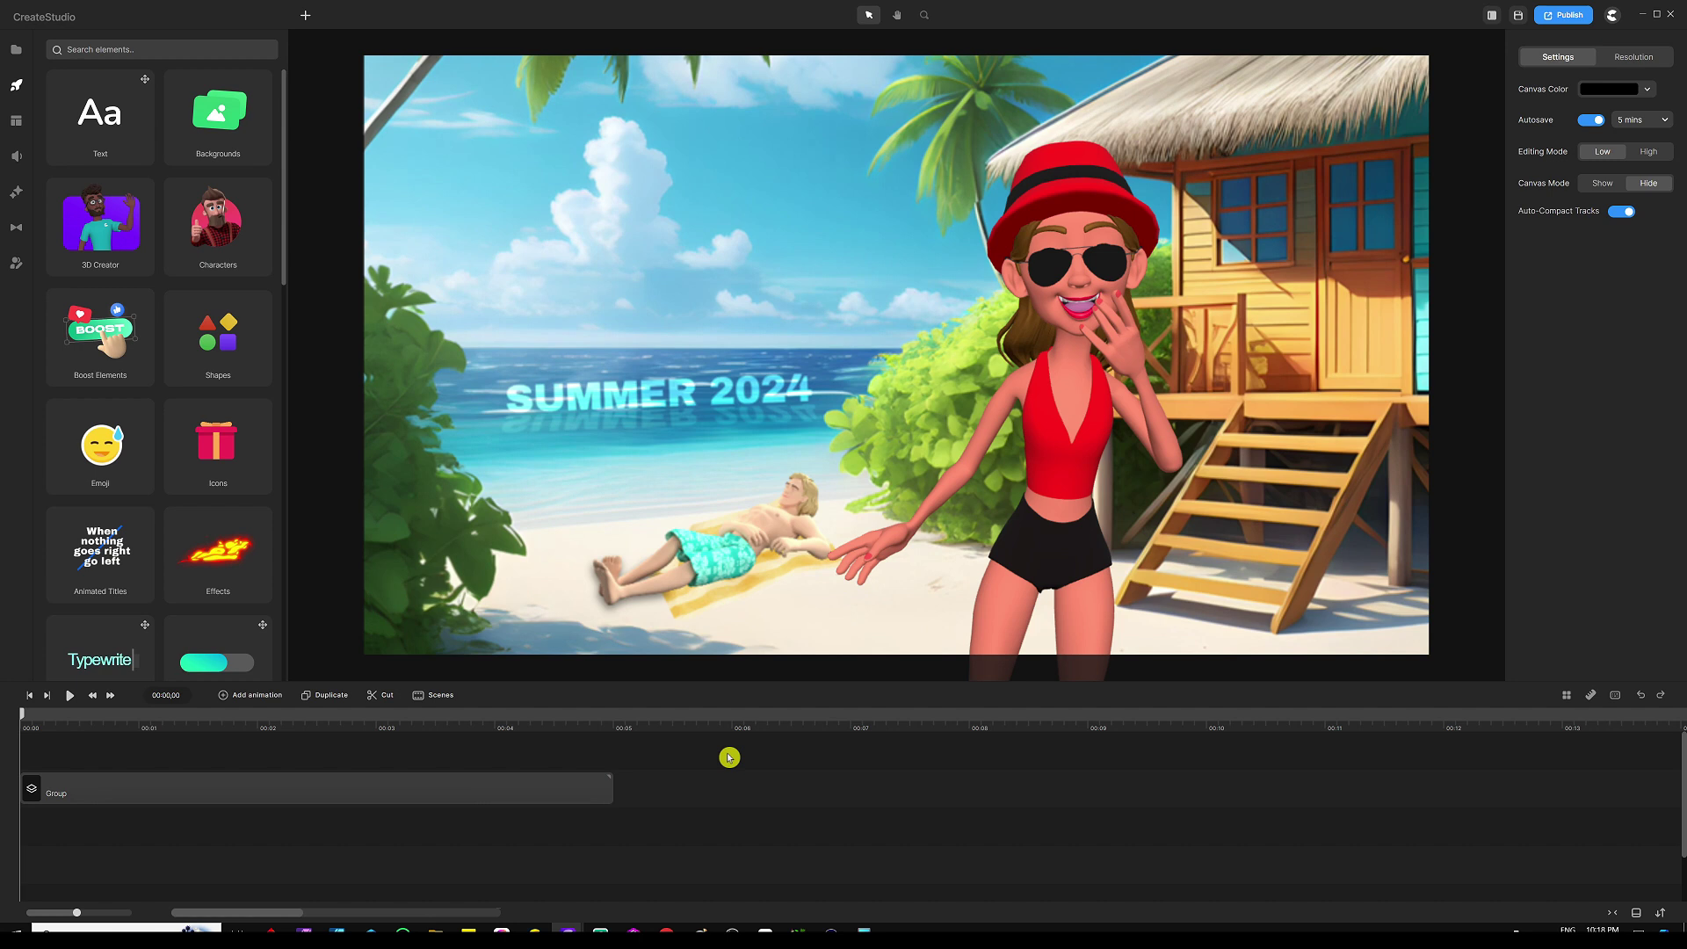
Delete the beach scene group from the timeline.
{"action": "left_click", "coordinate": [513, 785]}
{"action": "key", "text": "Delete"}
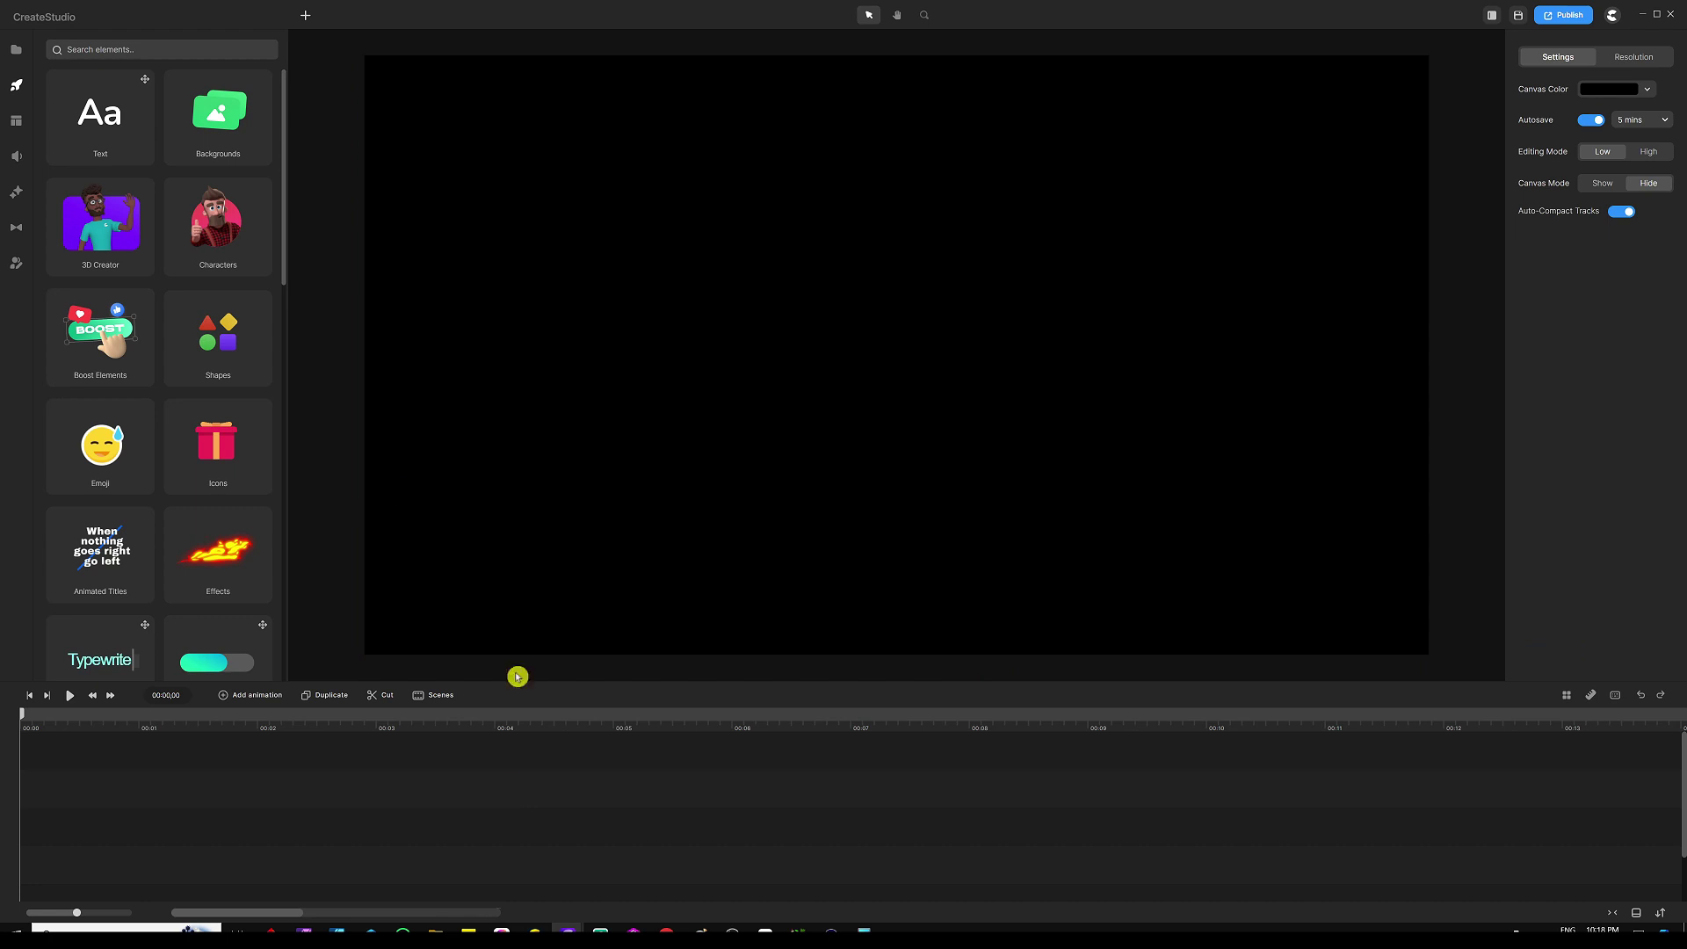
Search the 3D backgrounds for "beach hut" and add the thatched-roof Beach Hut image to the canvas.
{"action": "left_click", "coordinate": [198, 112]}
{"action": "left_click", "coordinate": [193, 77]}
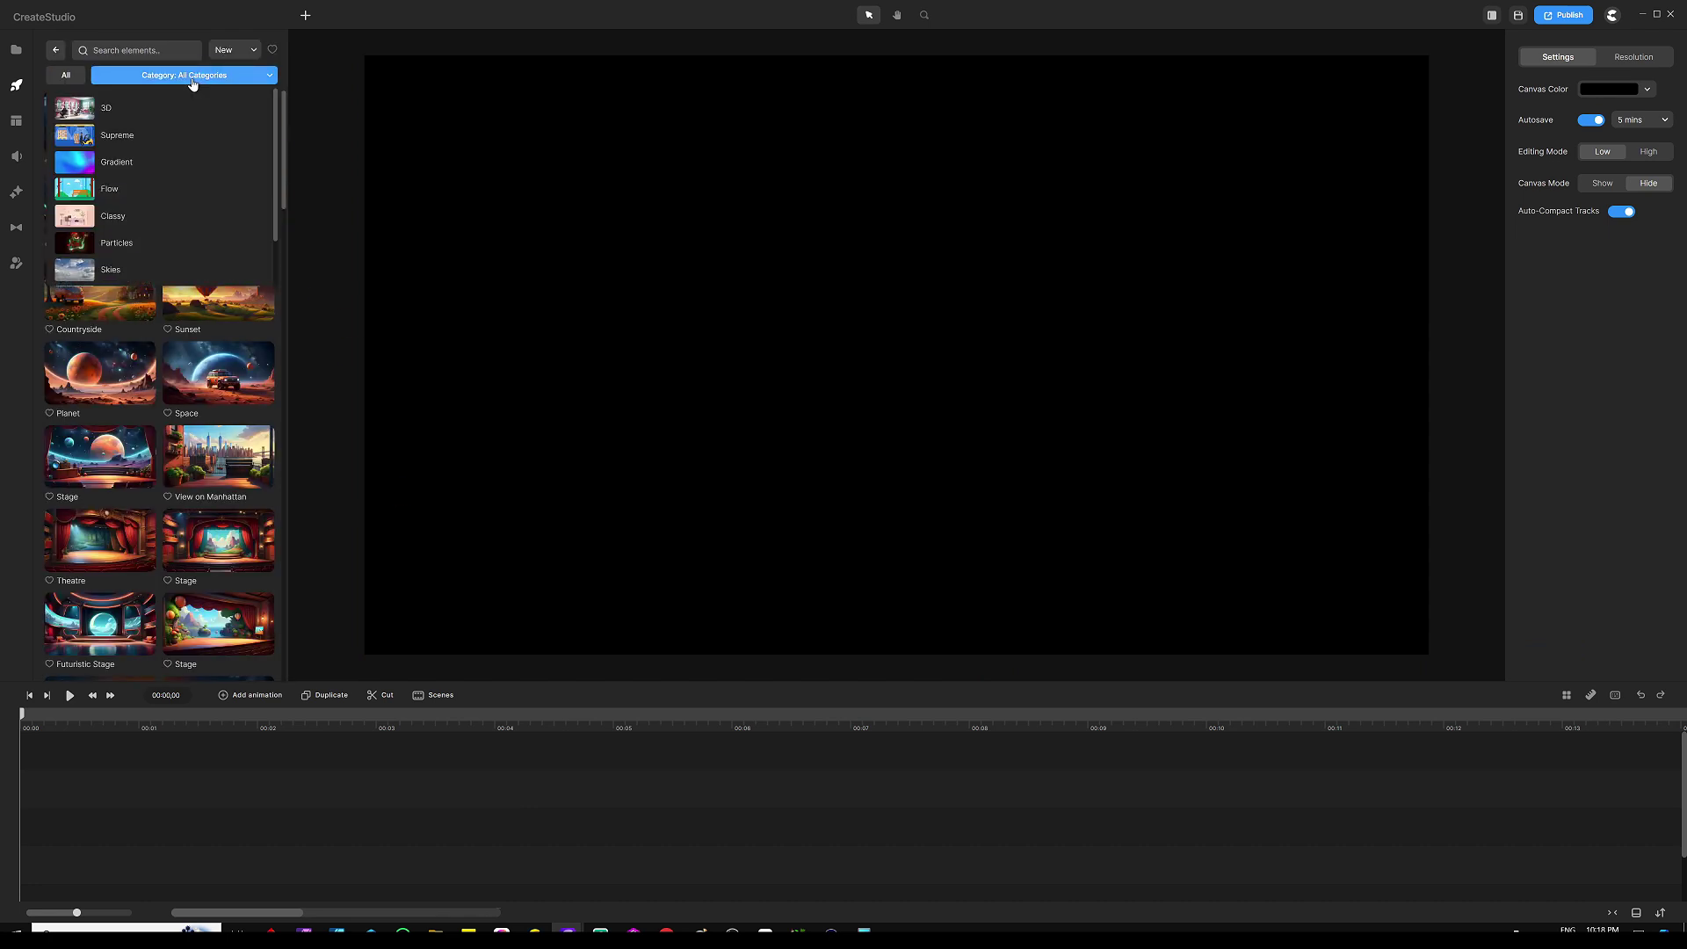
{"action": "left_click", "coordinate": [173, 112]}
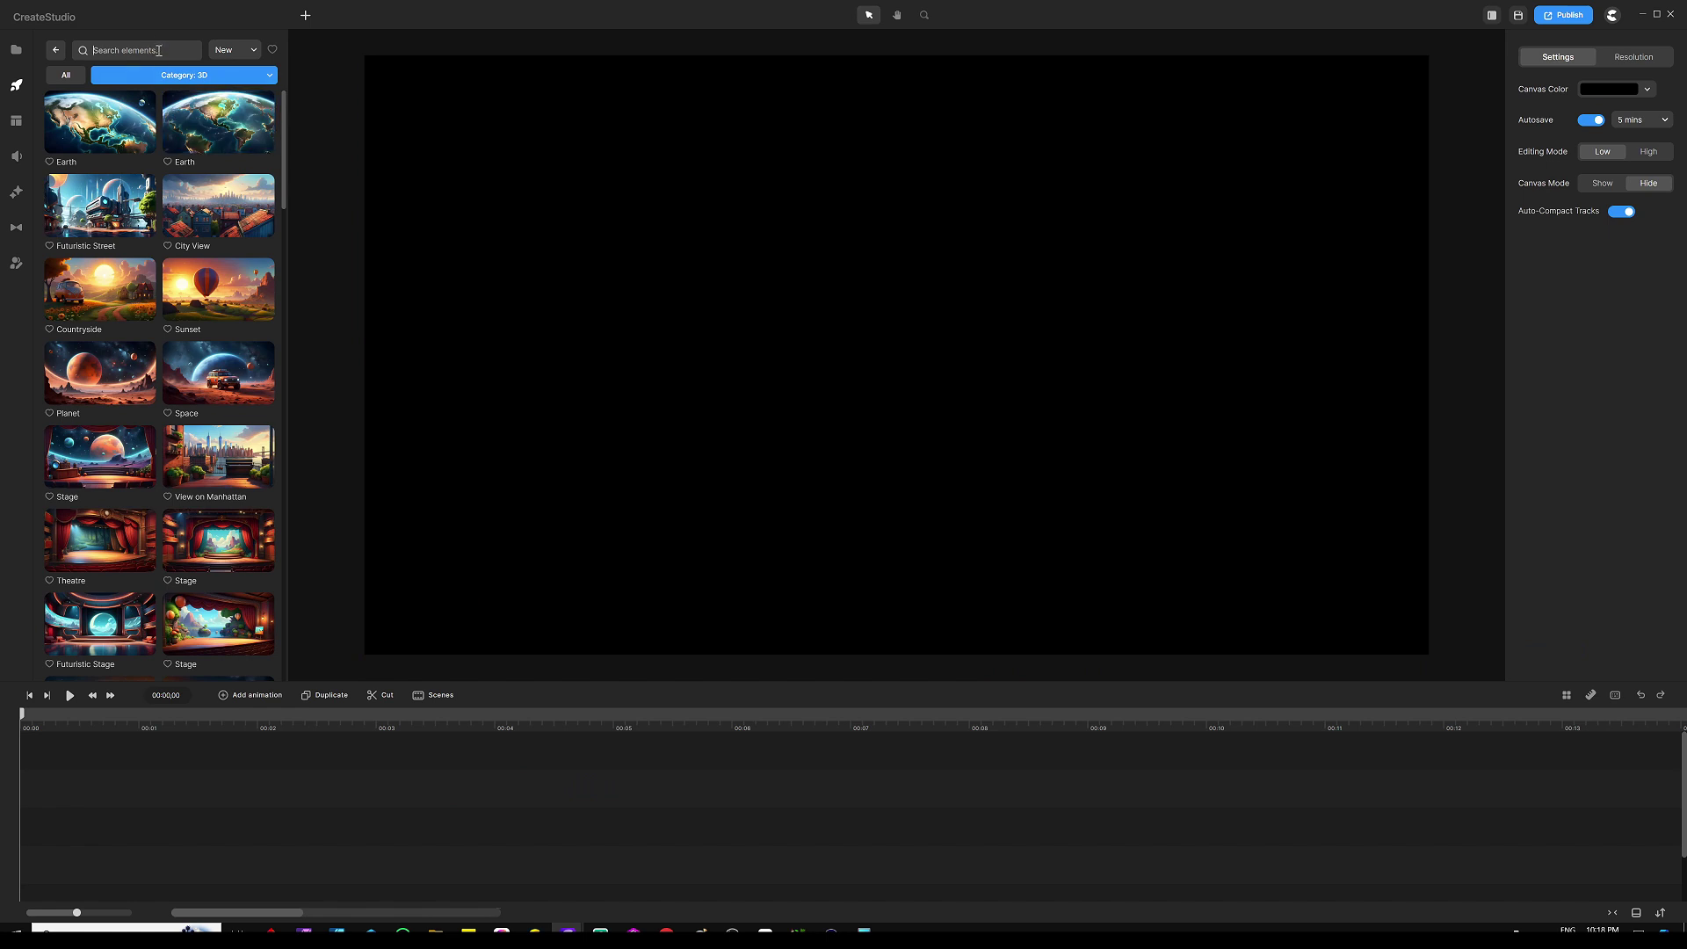
{"action": "type", "text": "beach hut"}
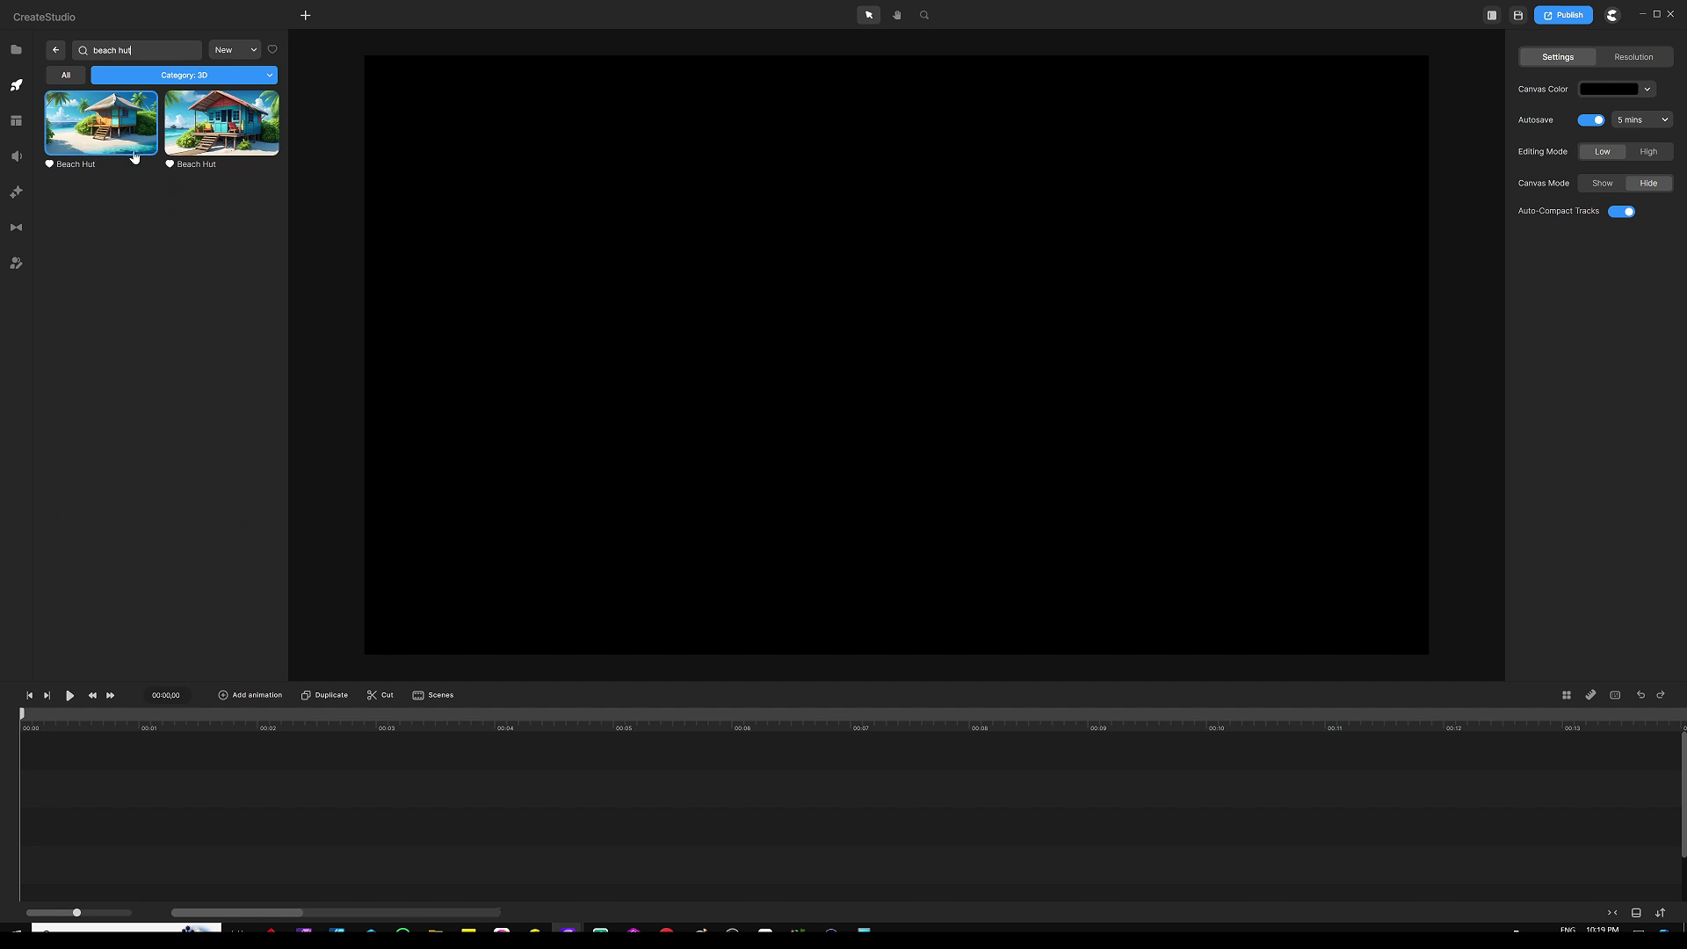
{"action": "left_click_drag", "start_coordinate": [135, 157], "coordinate": [580, 181]}
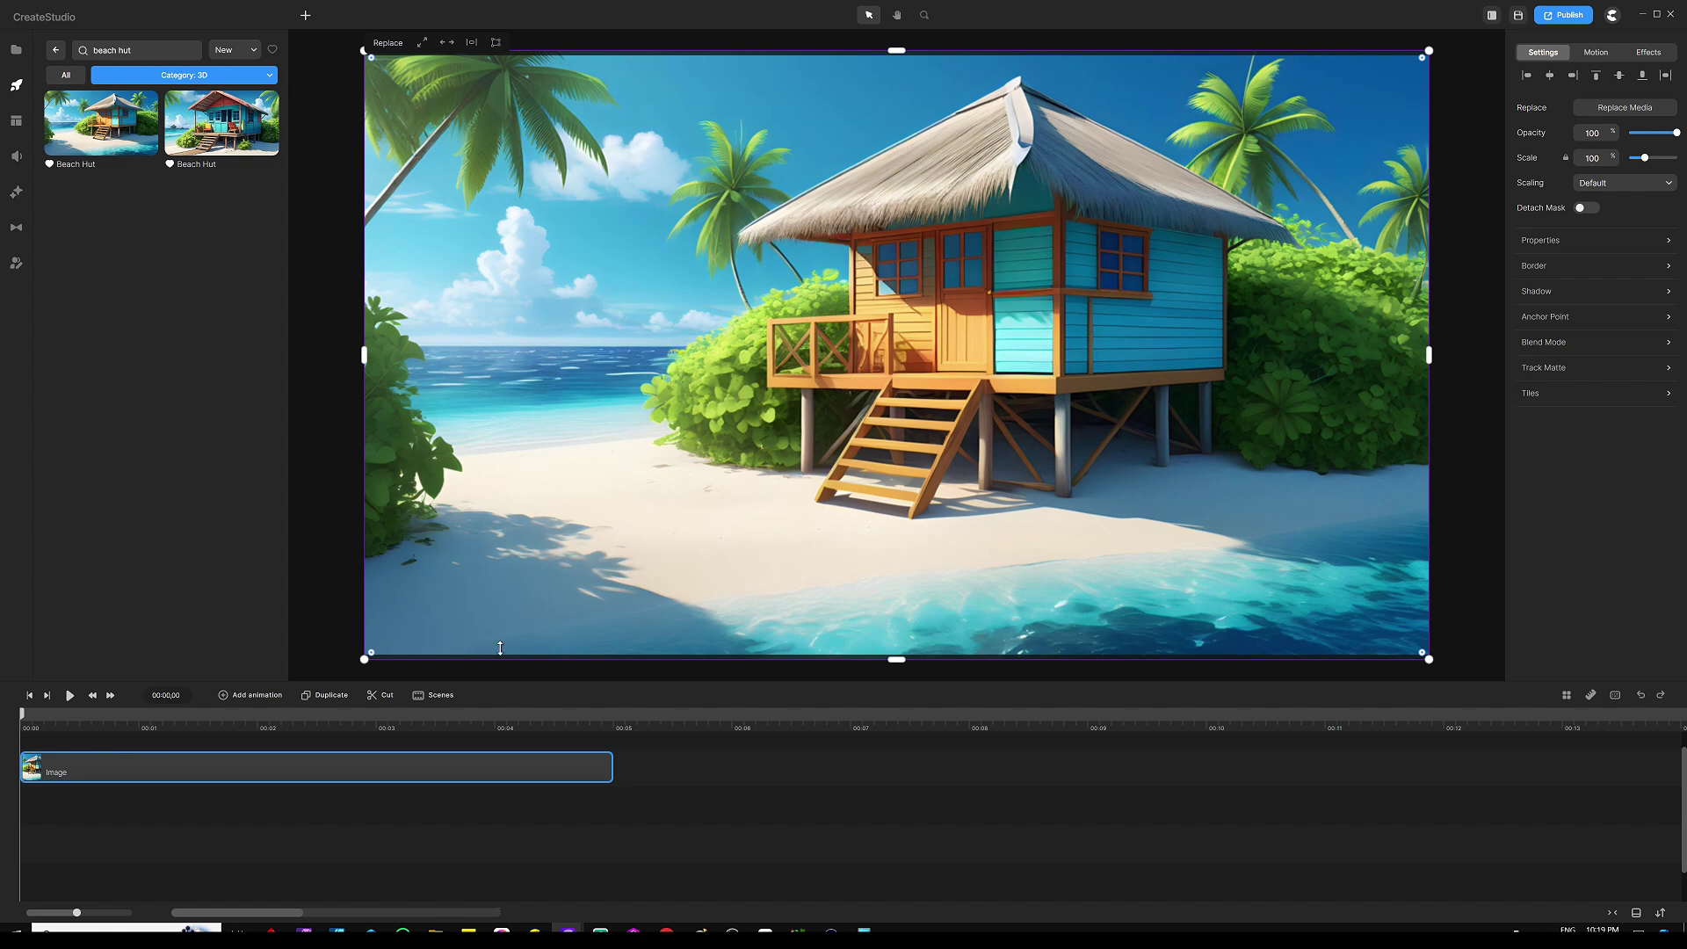
Play back the Beach Hut background and return the playhead to the start of the timeline.
{"action": "left_click", "coordinate": [69, 695]}
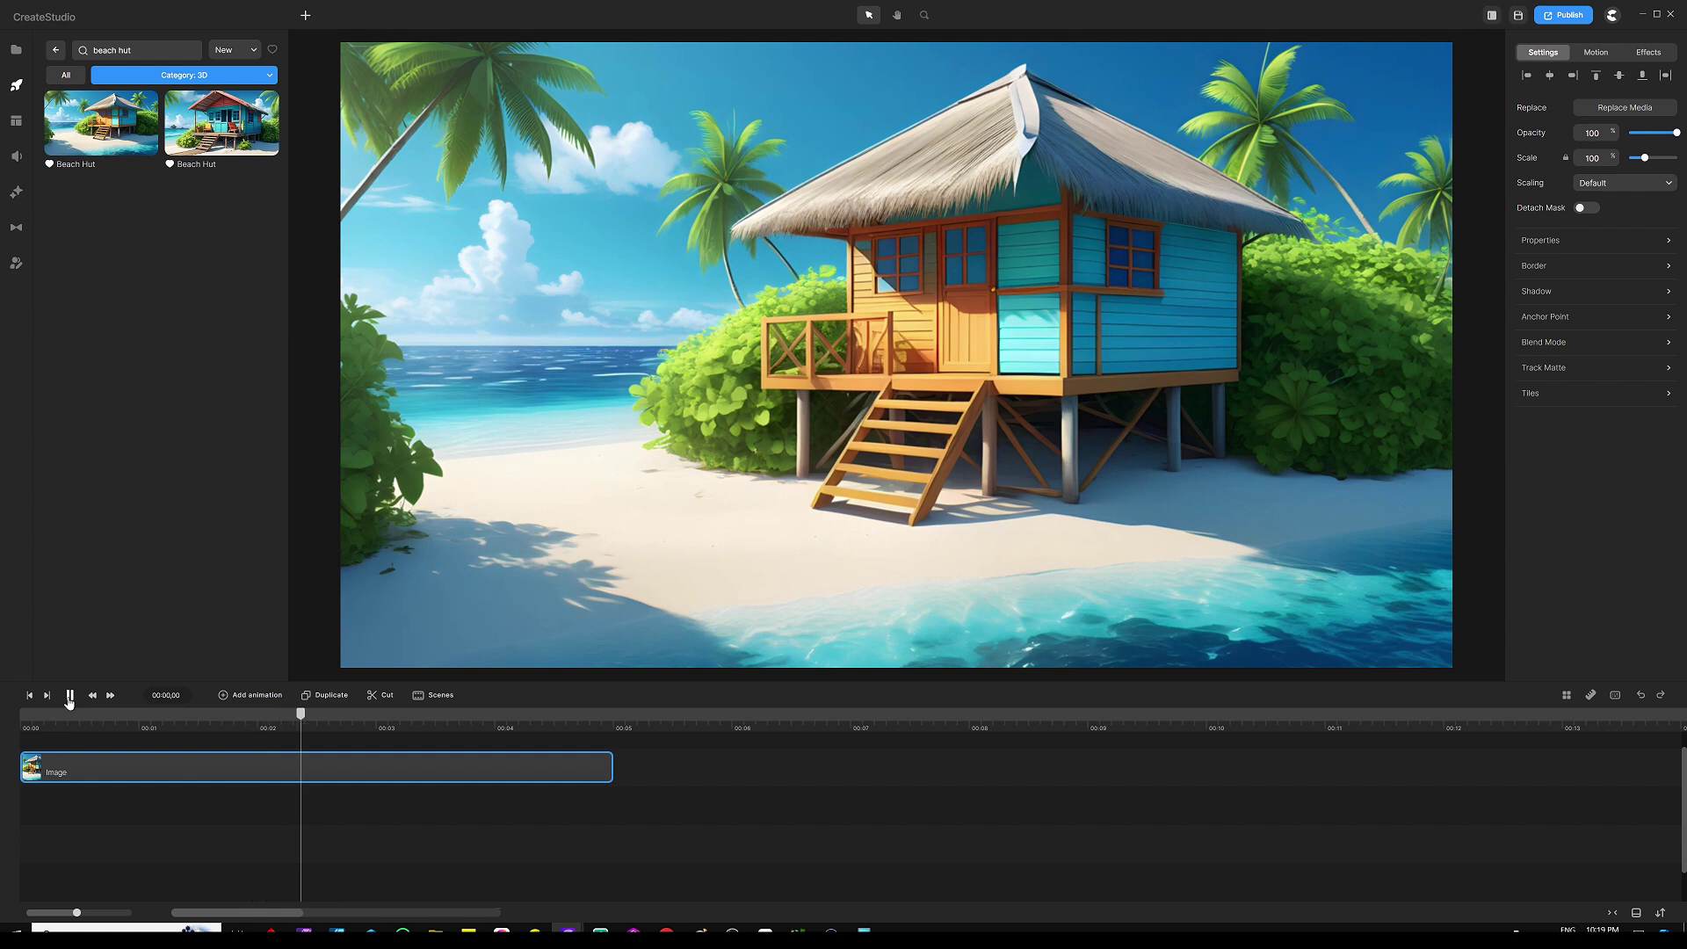
{"action": "left_click", "coordinate": [240, 819]}
{"action": "scroll", "coordinate": [240, 819], "scroll_direction": "up", "scroll_amount": 1}
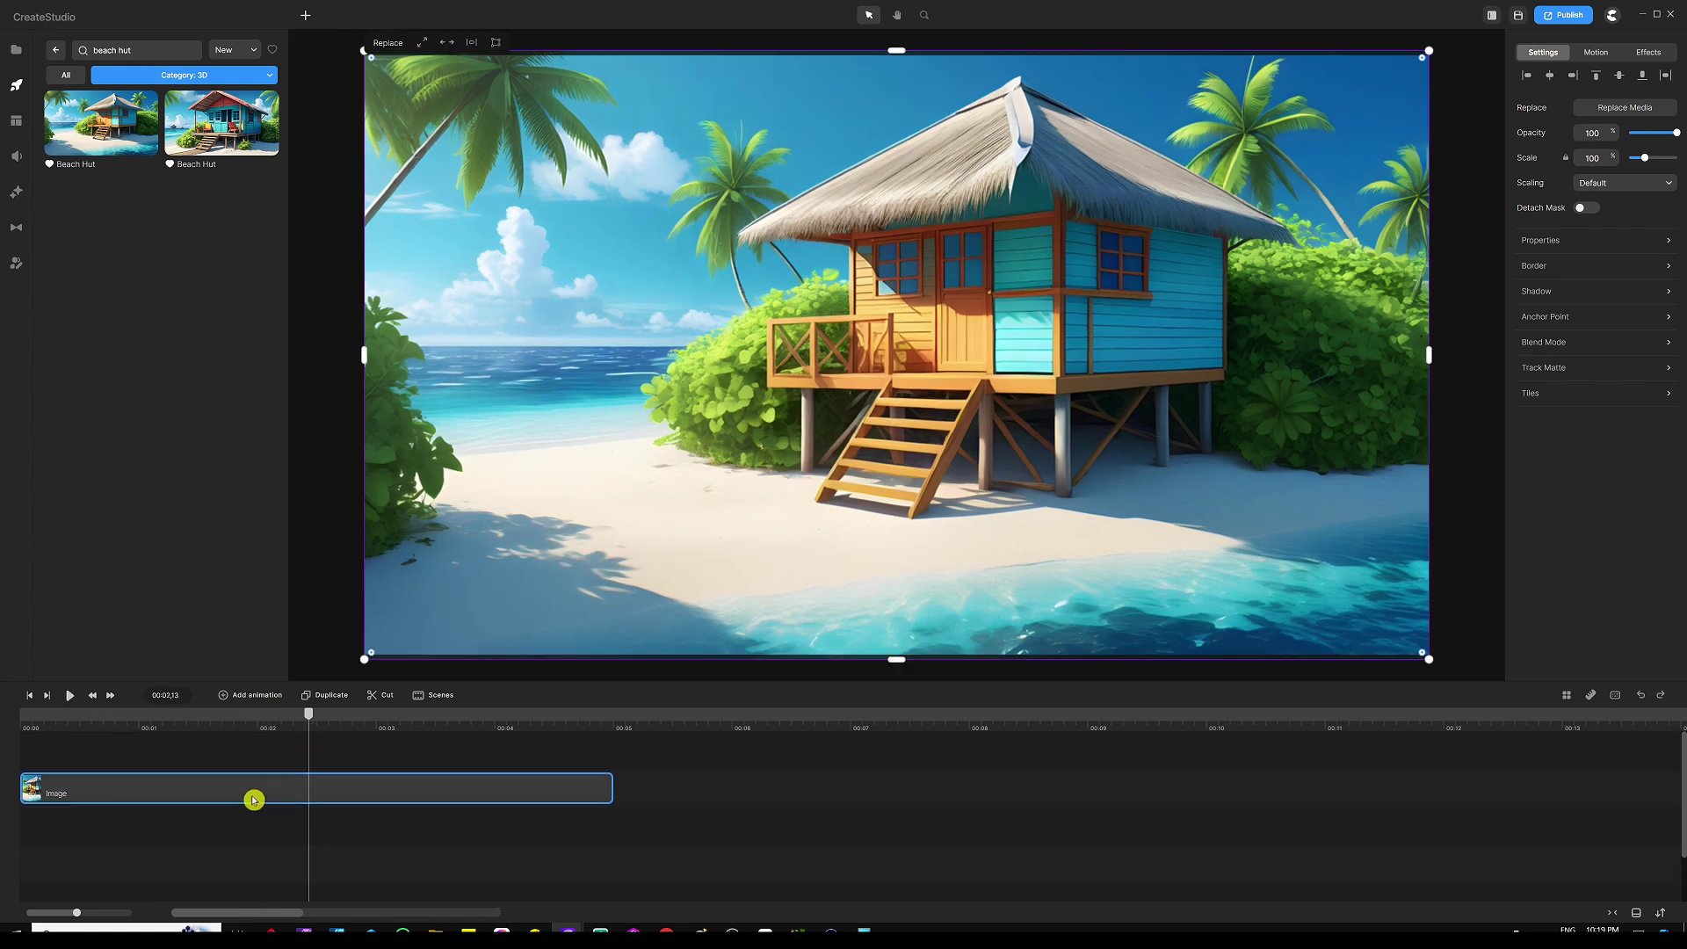
{"action": "key", "text": "Home"}
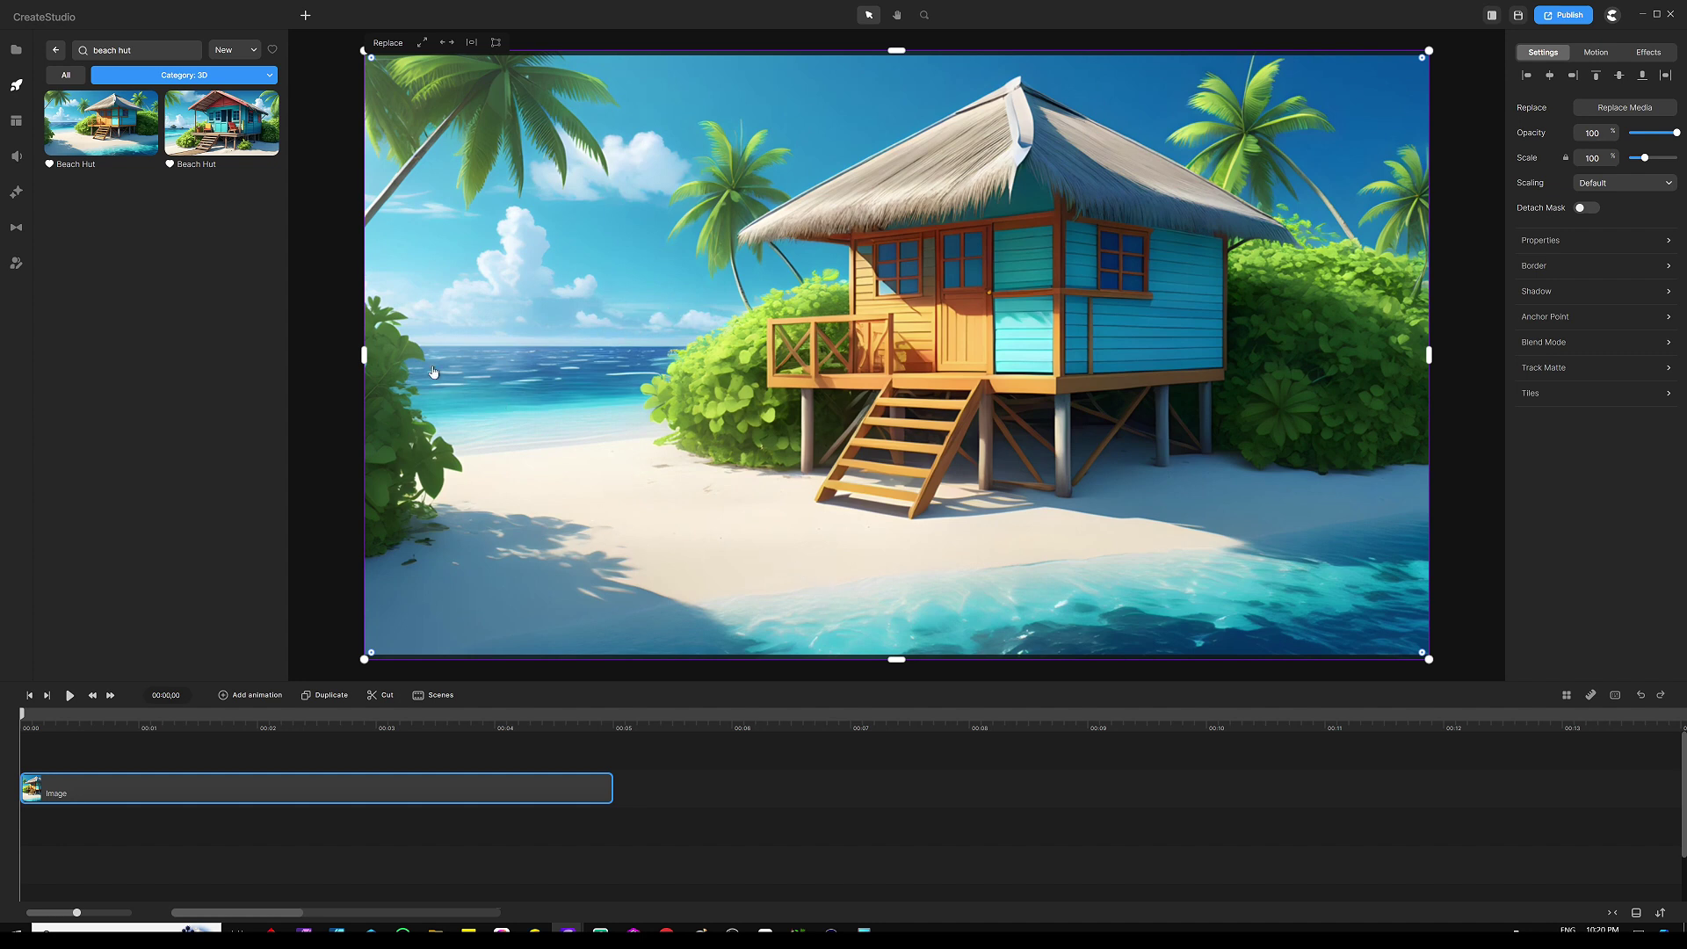
Start a Pen tool path at the trunk top of the upper-left palm and trace around its lowest hanging frond.
{"action": "left_click", "coordinate": [348, 320]}
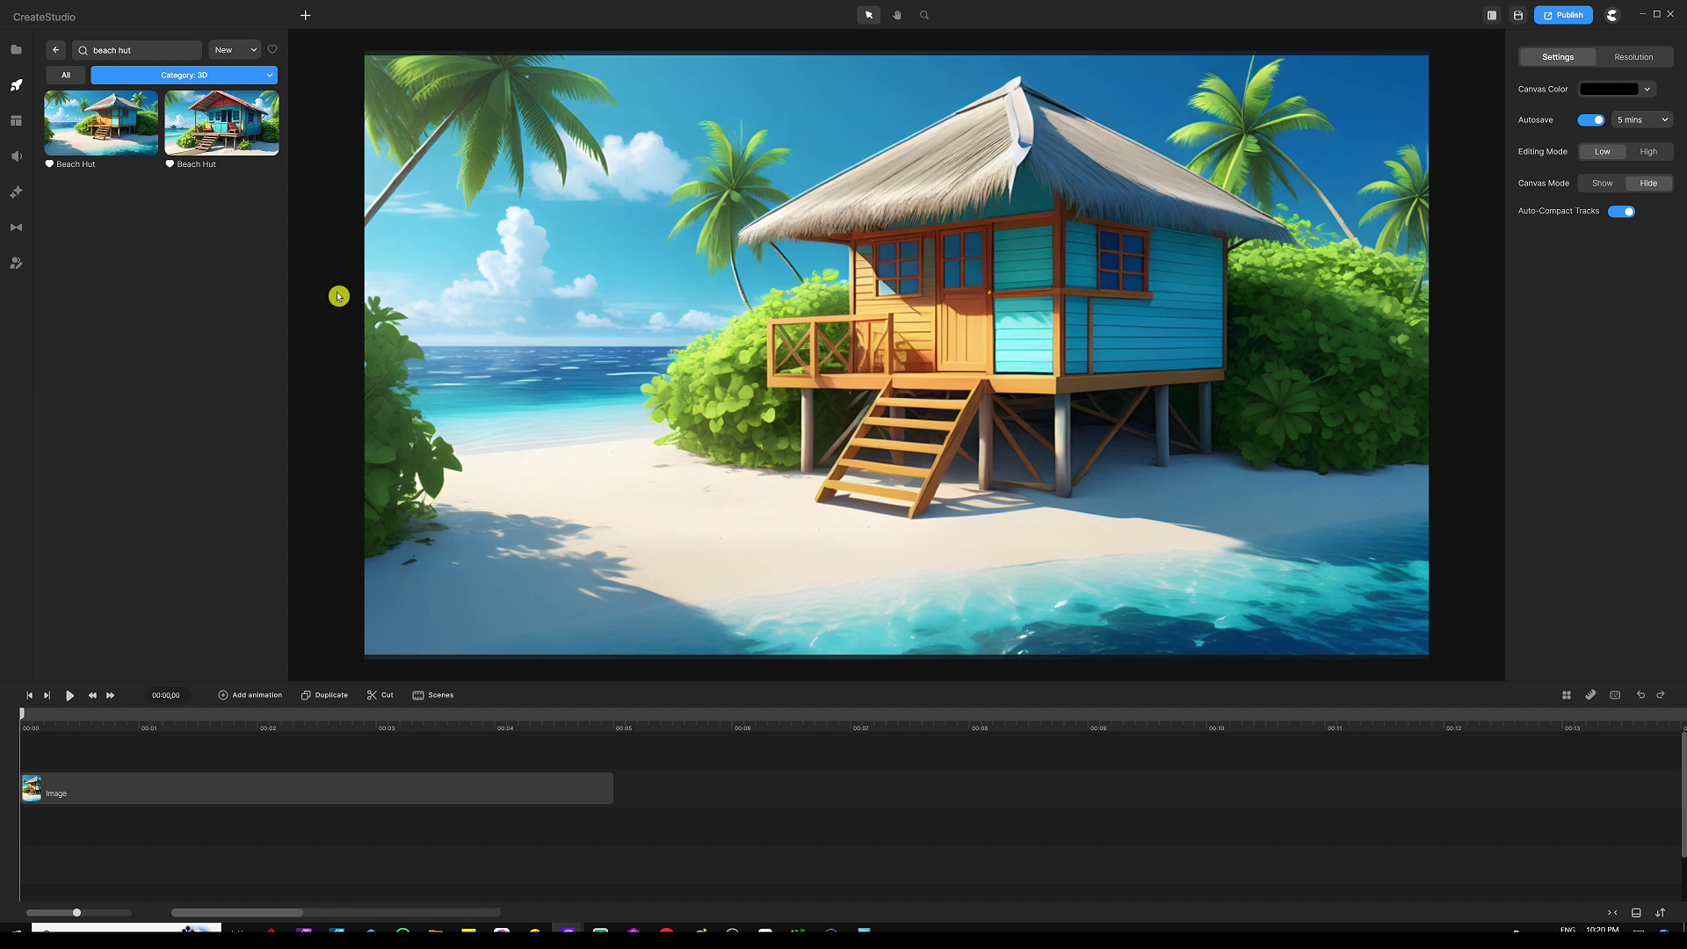
{"action": "left_click", "coordinate": [306, 17]}
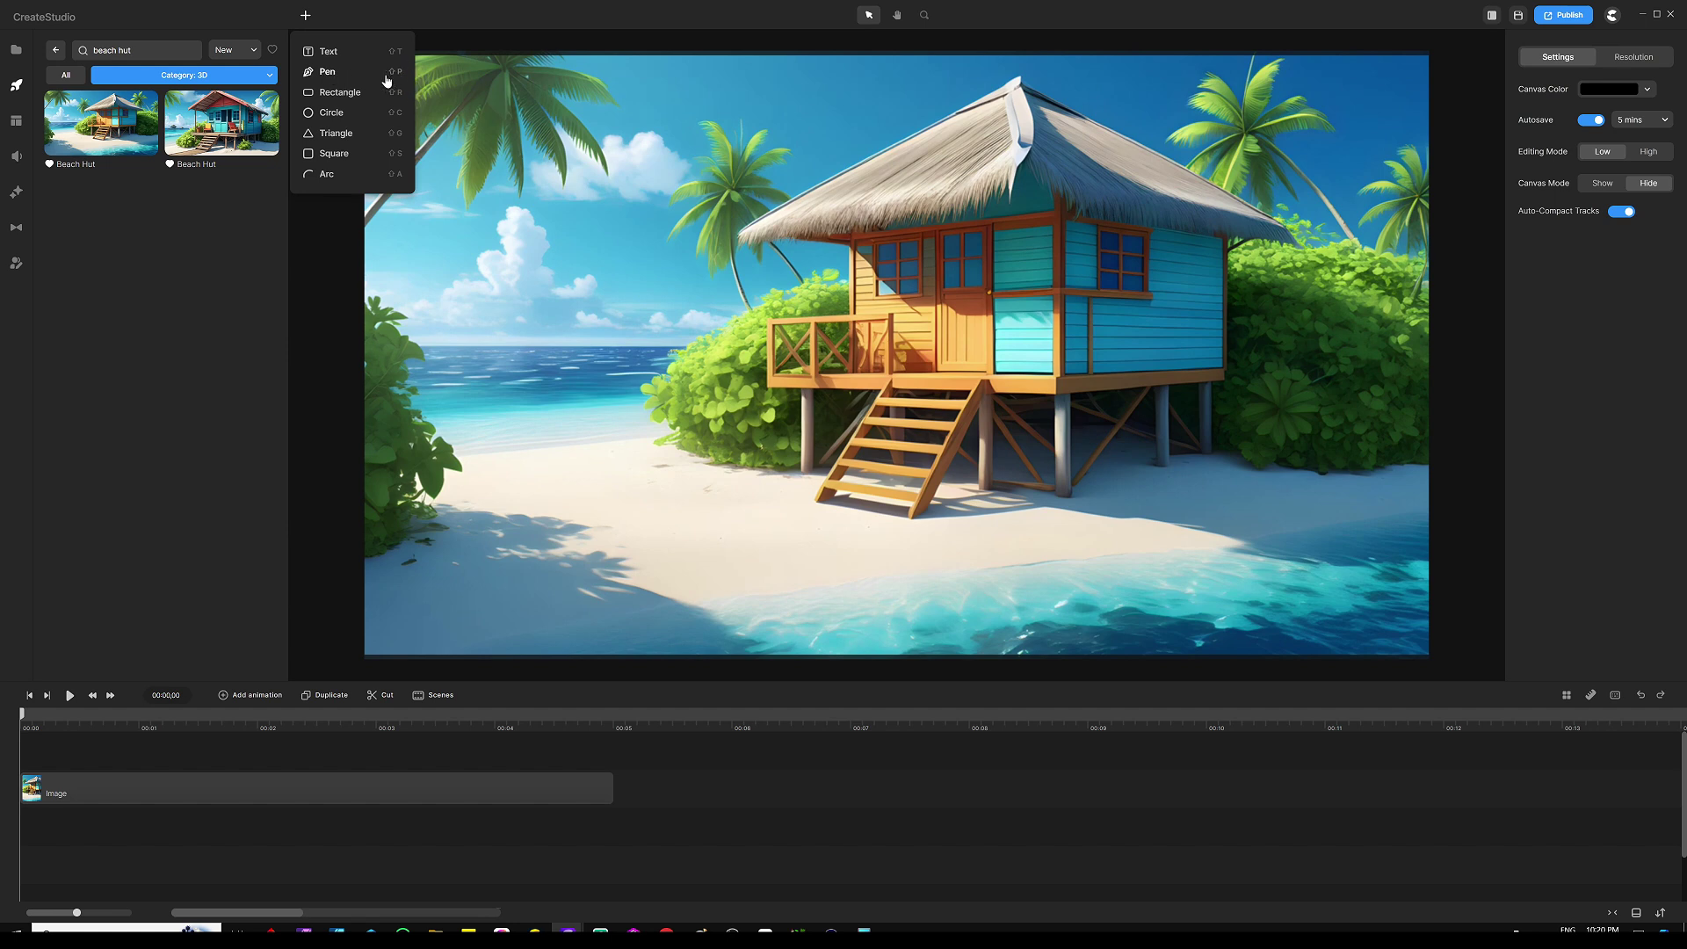
{"action": "left_click", "coordinate": [362, 78]}
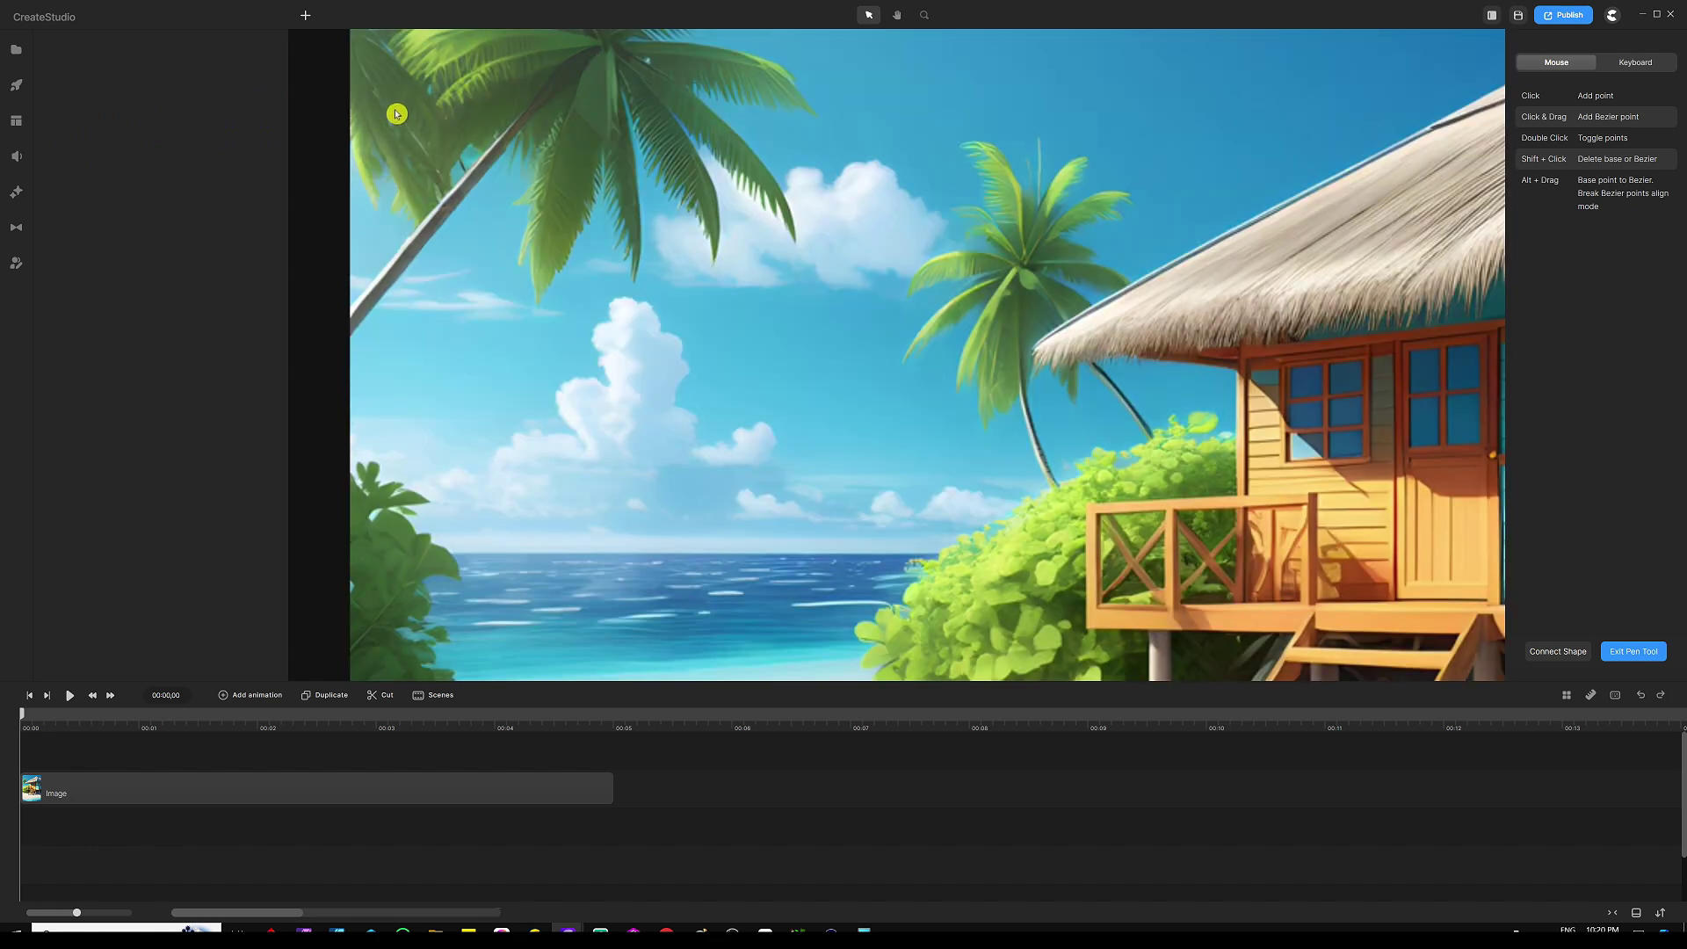
{"action": "scroll", "coordinate": [395, 112], "scroll_direction": "up", "scroll_amount": 1}
{"action": "scroll", "coordinate": [482, 234], "scroll_direction": "down", "scroll_amount": 1}
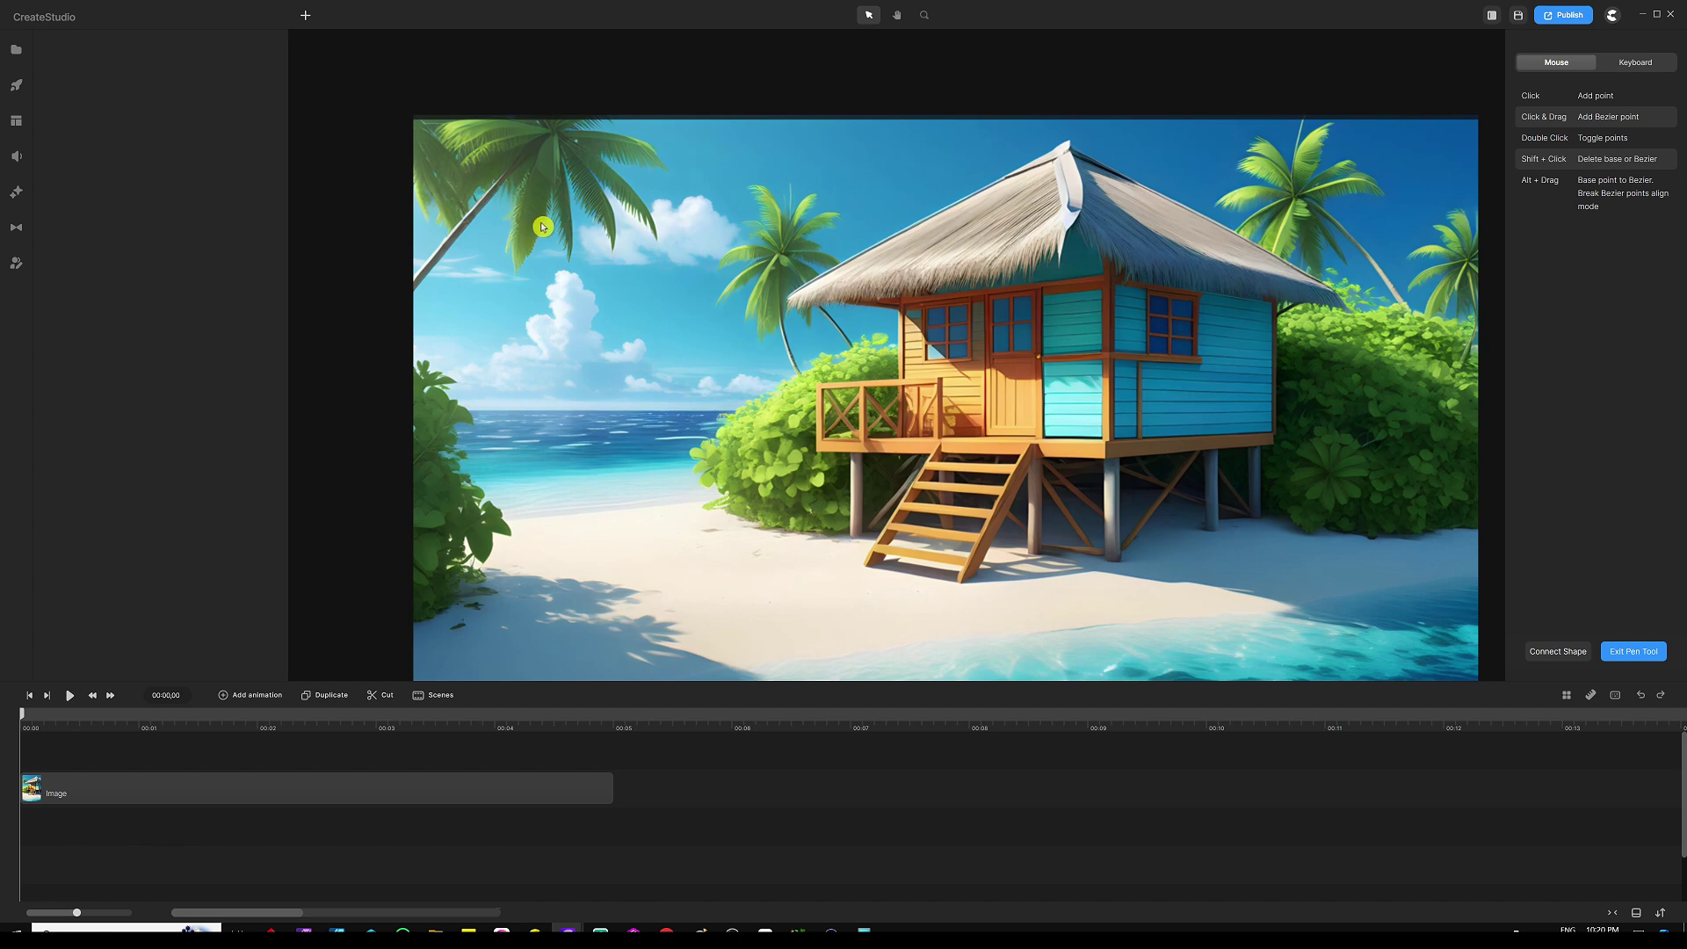
{"action": "scroll", "coordinate": [497, 201], "scroll_direction": "up", "scroll_amount": 3}
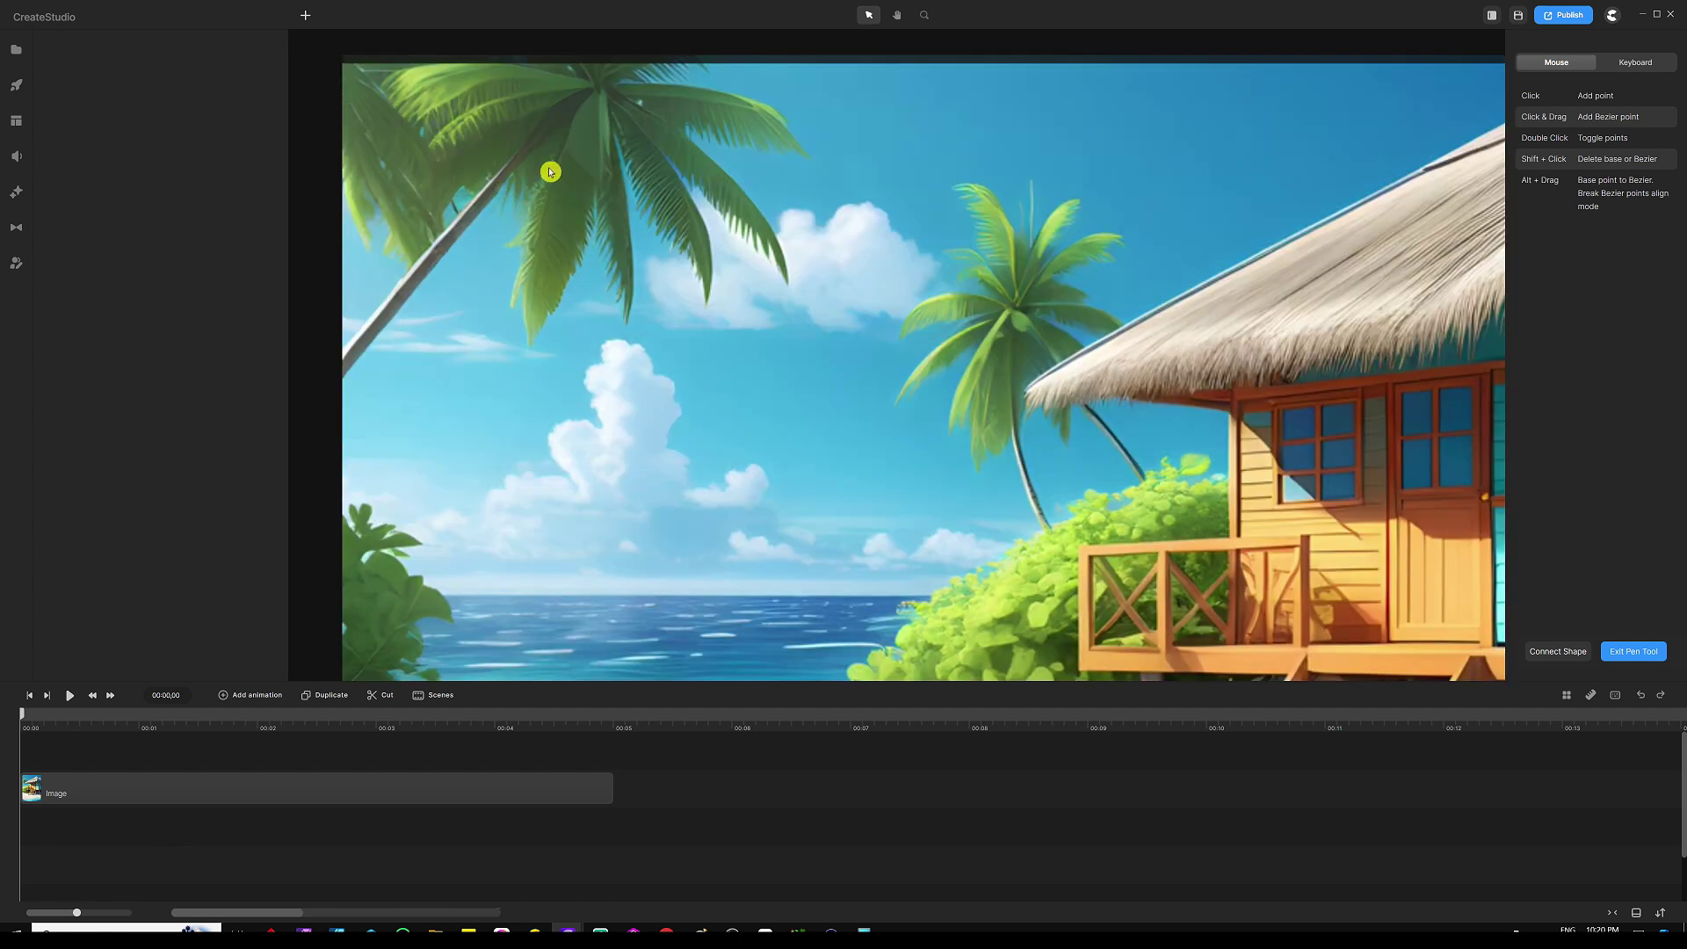
{"action": "left_click_drag", "start_coordinate": [565, 118], "coordinate": [537, 150]}
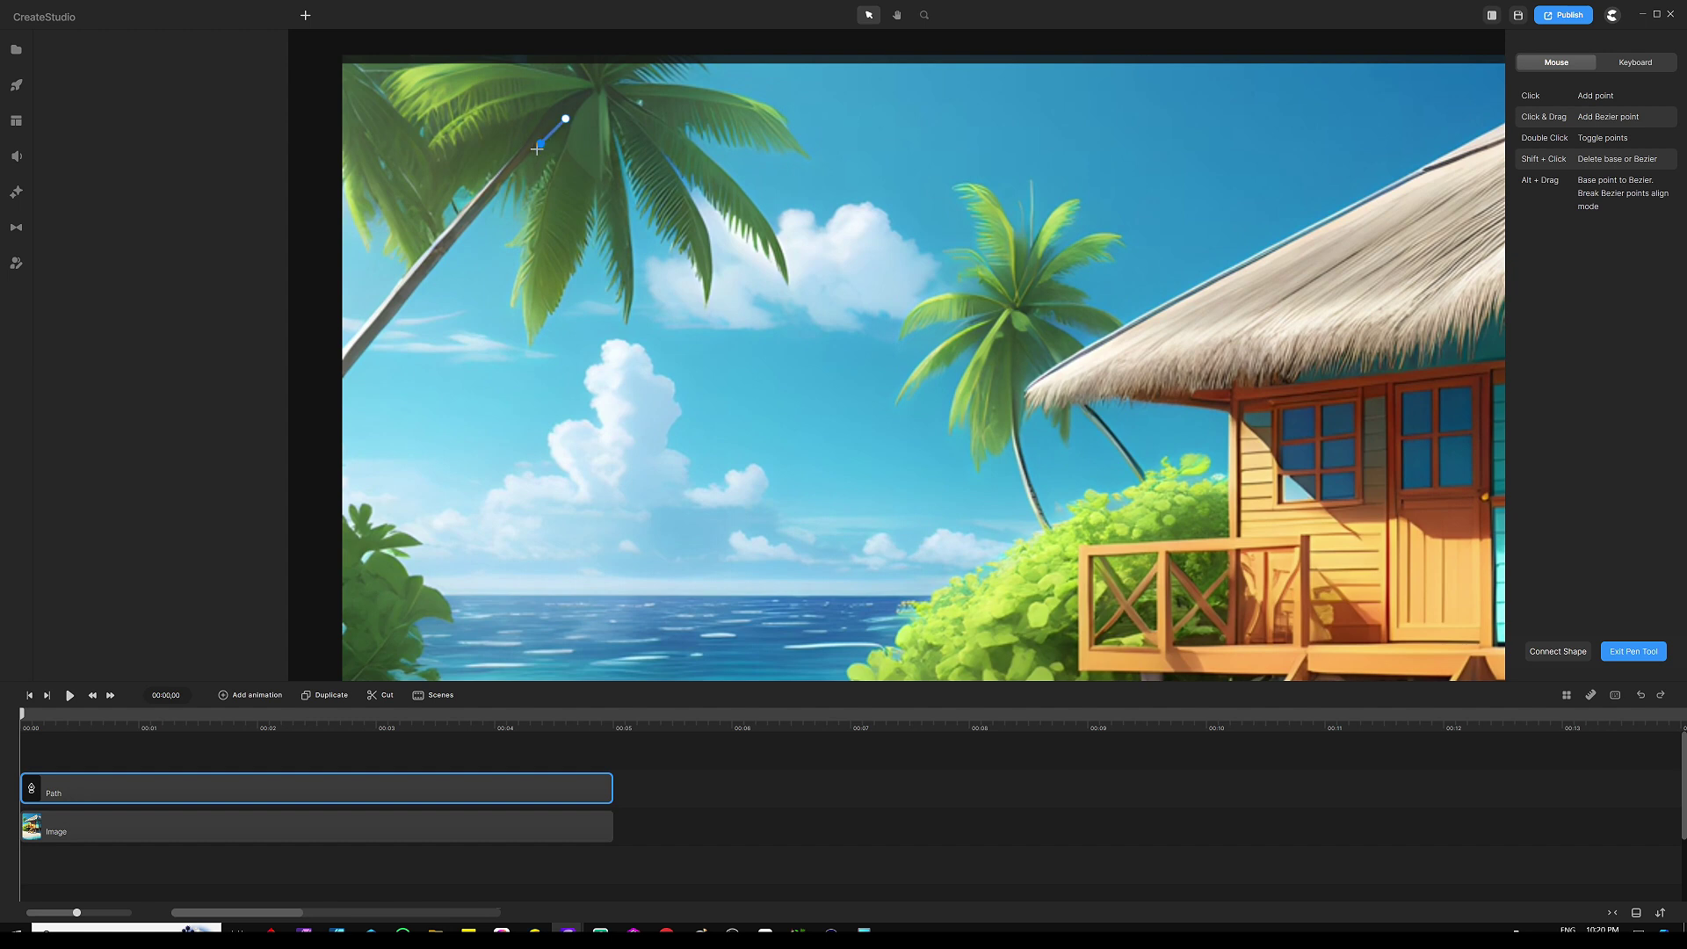
{"action": "left_click", "coordinate": [500, 188]}
{"action": "left_click_drag", "start_coordinate": [503, 216], "coordinate": [526, 246]}
{"action": "left_click", "coordinate": [523, 219]}
{"action": "left_click", "coordinate": [513, 265]}
{"action": "left_click", "coordinate": [507, 299]}
{"action": "left_click", "coordinate": [522, 294]}
{"action": "left_click", "coordinate": [524, 322]}
{"action": "left_click", "coordinate": [527, 341]}
{"action": "left_click", "coordinate": [551, 317]}
{"action": "left_click", "coordinate": [553, 304]}
{"action": "left_click", "coordinate": [571, 282]}
{"action": "left_click", "coordinate": [577, 266]}
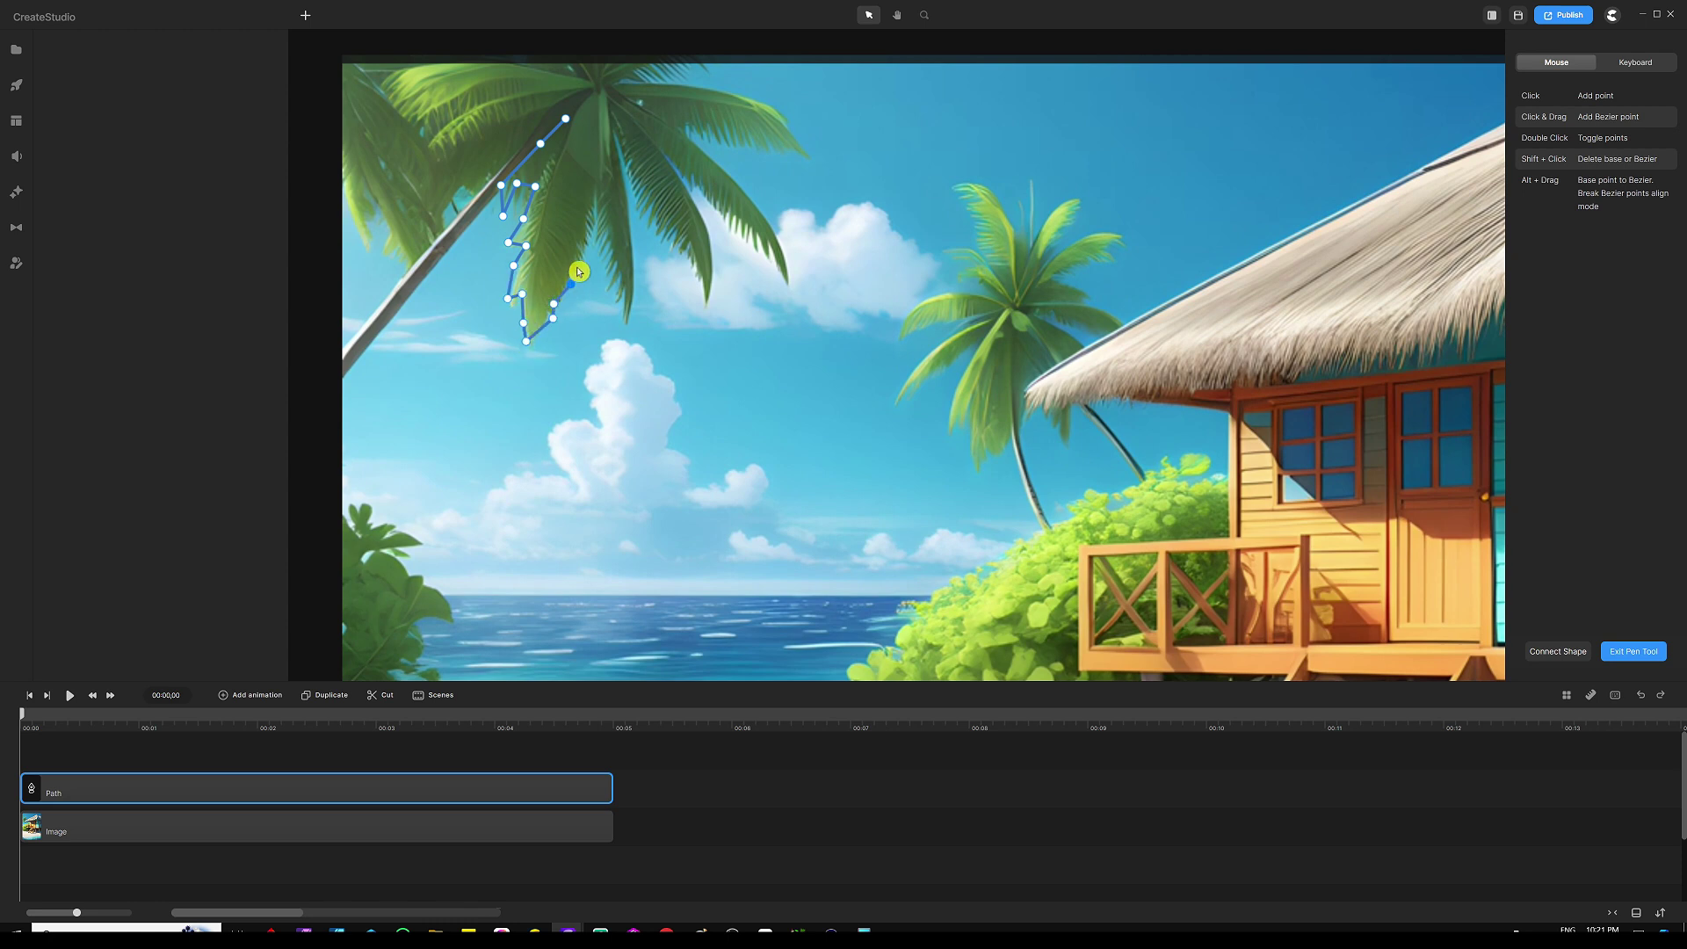
{"action": "left_click", "coordinate": [584, 238]}
{"action": "left_click", "coordinate": [589, 222]}
{"action": "left_click", "coordinate": [595, 202]}
Continue the pen path around the narrow middle frond of the upper-left palm, down to its tip and back up.
{"action": "left_click", "coordinate": [608, 231]}
{"action": "left_click", "coordinate": [601, 237]}
{"action": "left_click", "coordinate": [600, 258]}
{"action": "left_click", "coordinate": [617, 265]}
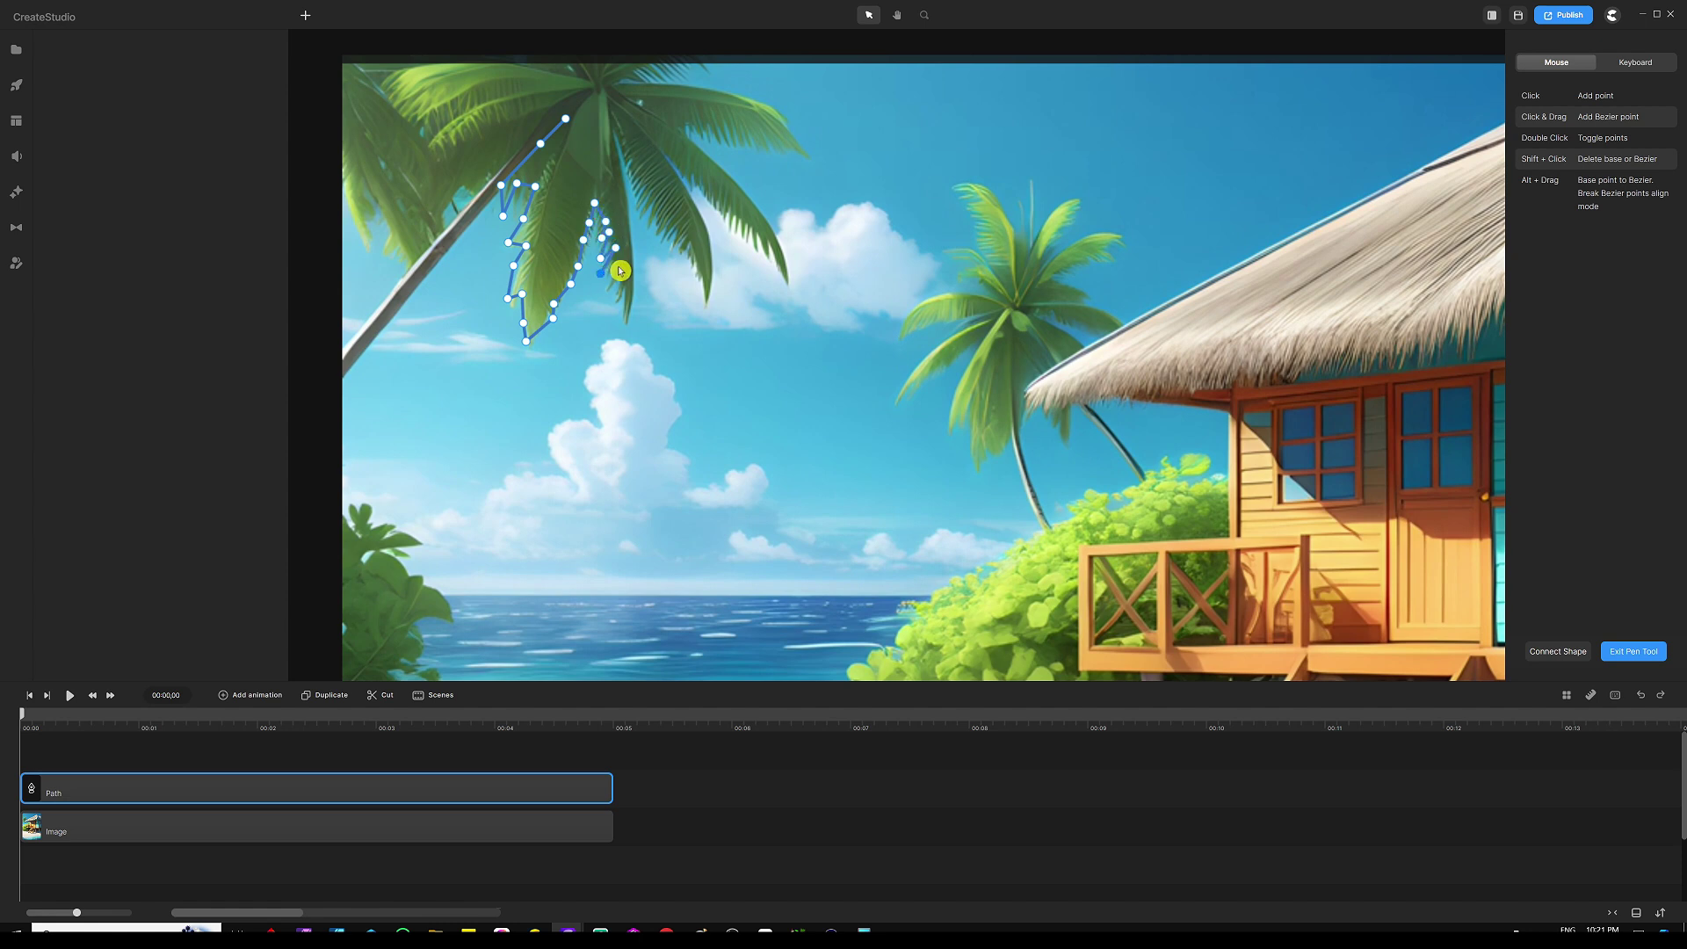
{"action": "left_click", "coordinate": [600, 273]}
{"action": "left_click", "coordinate": [603, 283]}
{"action": "left_click", "coordinate": [620, 280]}
{"action": "left_click", "coordinate": [624, 291]}
{"action": "left_click", "coordinate": [615, 296]}
{"action": "left_click", "coordinate": [619, 315]}
{"action": "left_click", "coordinate": [625, 322]}
{"action": "left_click", "coordinate": [633, 288]}
{"action": "left_click", "coordinate": [638, 252]}
{"action": "left_click", "coordinate": [632, 224]}
{"action": "left_click", "coordinate": [627, 188]}
{"action": "left_click", "coordinate": [631, 149]}
Trace the pen path around the two fronds hanging toward the cloud, following their jagged edges and tips.
{"action": "left_click", "coordinate": [629, 167]}
{"action": "left_click", "coordinate": [647, 163]}
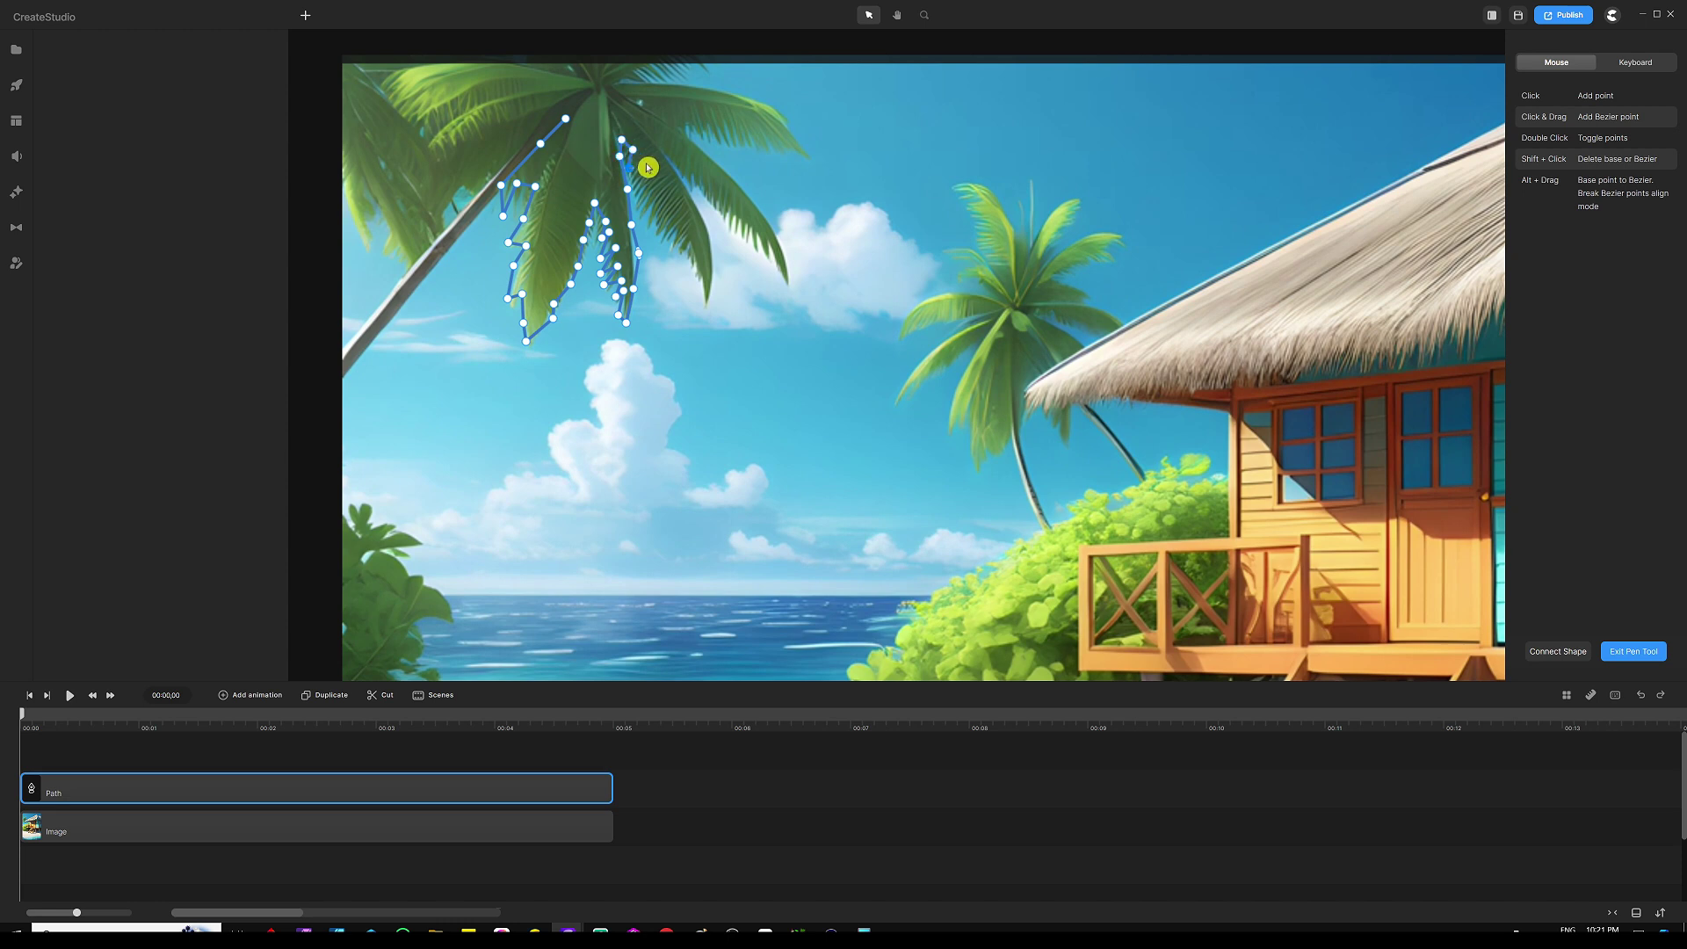
{"action": "left_click_drag", "start_coordinate": [643, 182], "coordinate": [683, 249]}
{"action": "left_click_drag", "start_coordinate": [694, 268], "coordinate": [714, 237]}
{"action": "left_click", "coordinate": [706, 227]}
{"action": "left_click", "coordinate": [694, 206]}
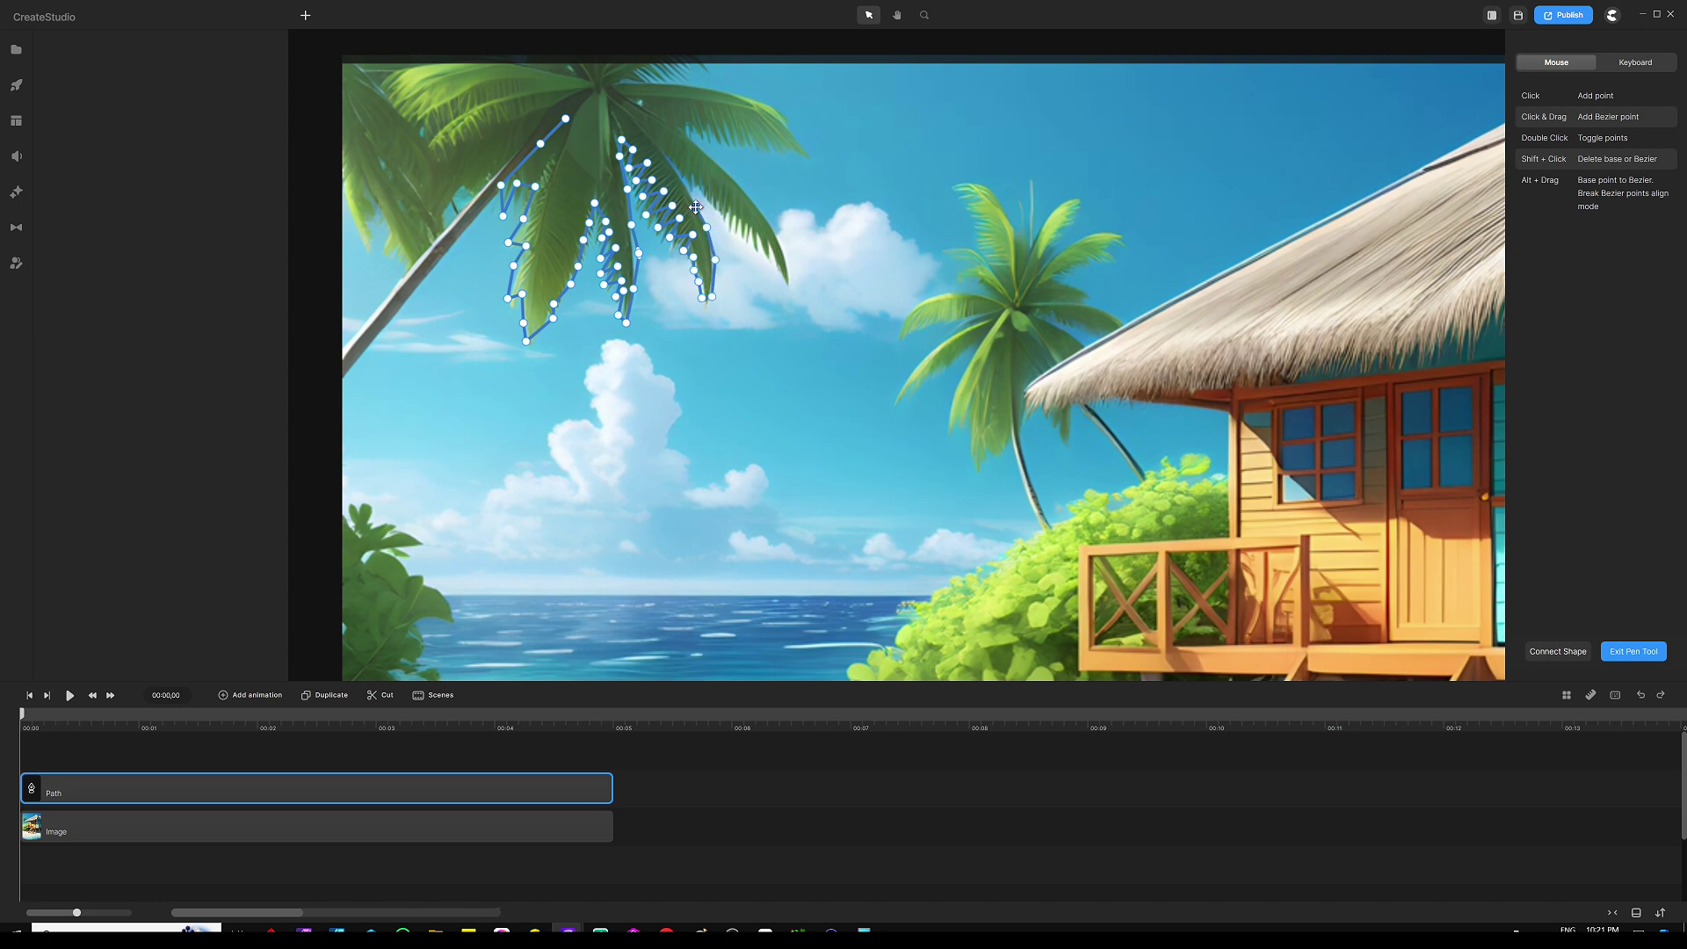
{"action": "left_click", "coordinate": [677, 180]}
{"action": "left_click", "coordinate": [667, 154]}
{"action": "left_click_drag", "start_coordinate": [696, 179], "coordinate": [796, 285]}
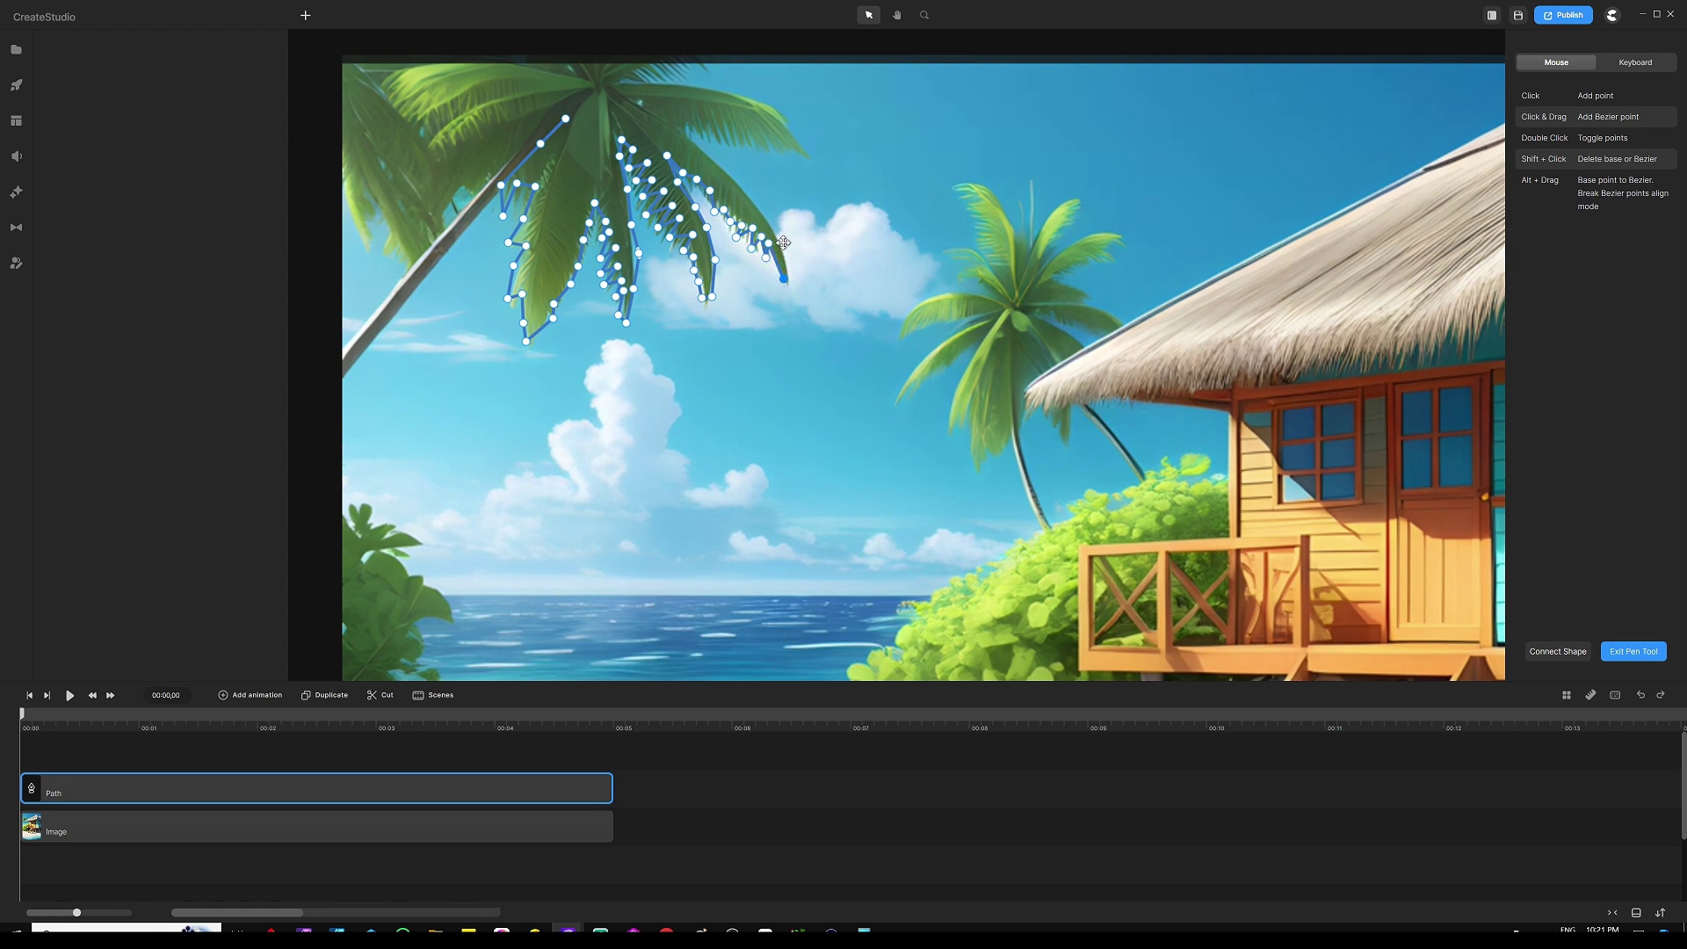
{"action": "left_click", "coordinate": [783, 242]}
{"action": "left_click", "coordinate": [762, 217]}
{"action": "left_click", "coordinate": [741, 186]}
{"action": "left_click", "coordinate": [722, 167]}
{"action": "left_click", "coordinate": [706, 150]}
Trace the palm's far-right frond out to its tip and back along its upper edge toward the crown.
{"action": "left_click", "coordinate": [723, 150]}
{"action": "left_click", "coordinate": [773, 149]}
{"action": "left_click", "coordinate": [793, 155]}
{"action": "left_click", "coordinate": [807, 161]}
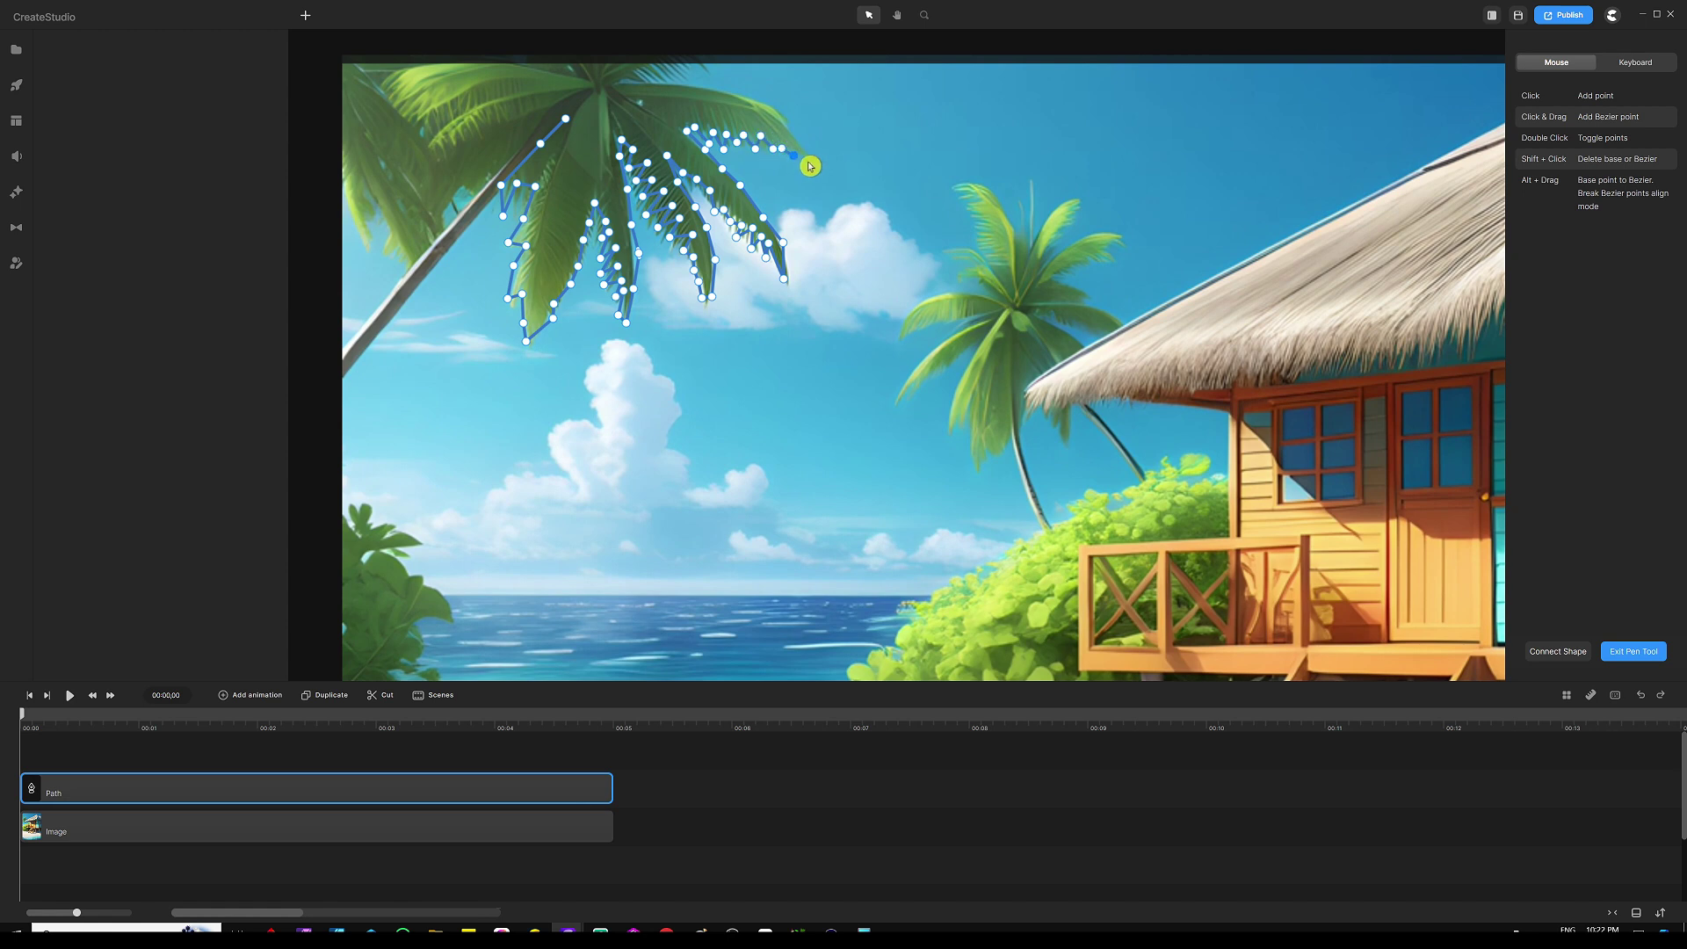
{"action": "left_click", "coordinate": [809, 150]}
{"action": "left_click", "coordinate": [798, 133]}
{"action": "left_click", "coordinate": [749, 97]}
{"action": "left_click", "coordinate": [720, 90]}
{"action": "left_click", "coordinate": [674, 84]}
{"action": "left_click", "coordinate": [641, 78]}
Continue the pen path along the image's top edge, around the palm's left frond and up the trunk toward the starting point.
{"action": "scroll", "coordinate": [789, 149], "scroll_direction": "down", "scroll_amount": 3}
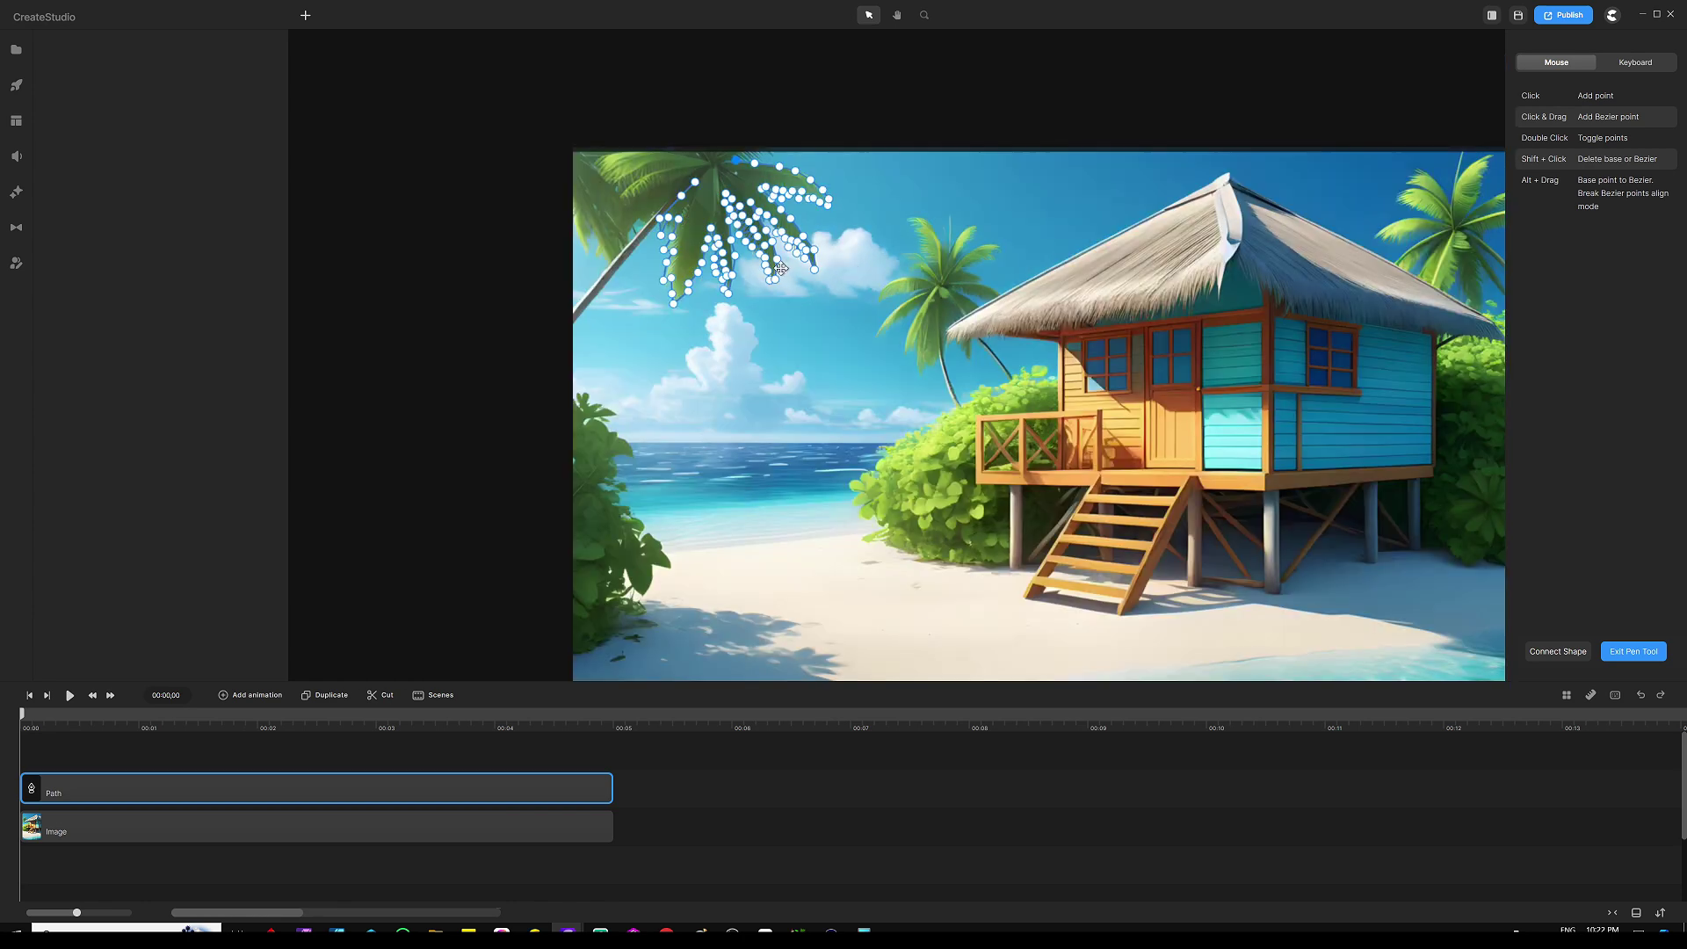
{"action": "scroll", "coordinate": [749, 167], "scroll_direction": "up", "scroll_amount": 3}
{"action": "left_click", "coordinate": [749, 162]}
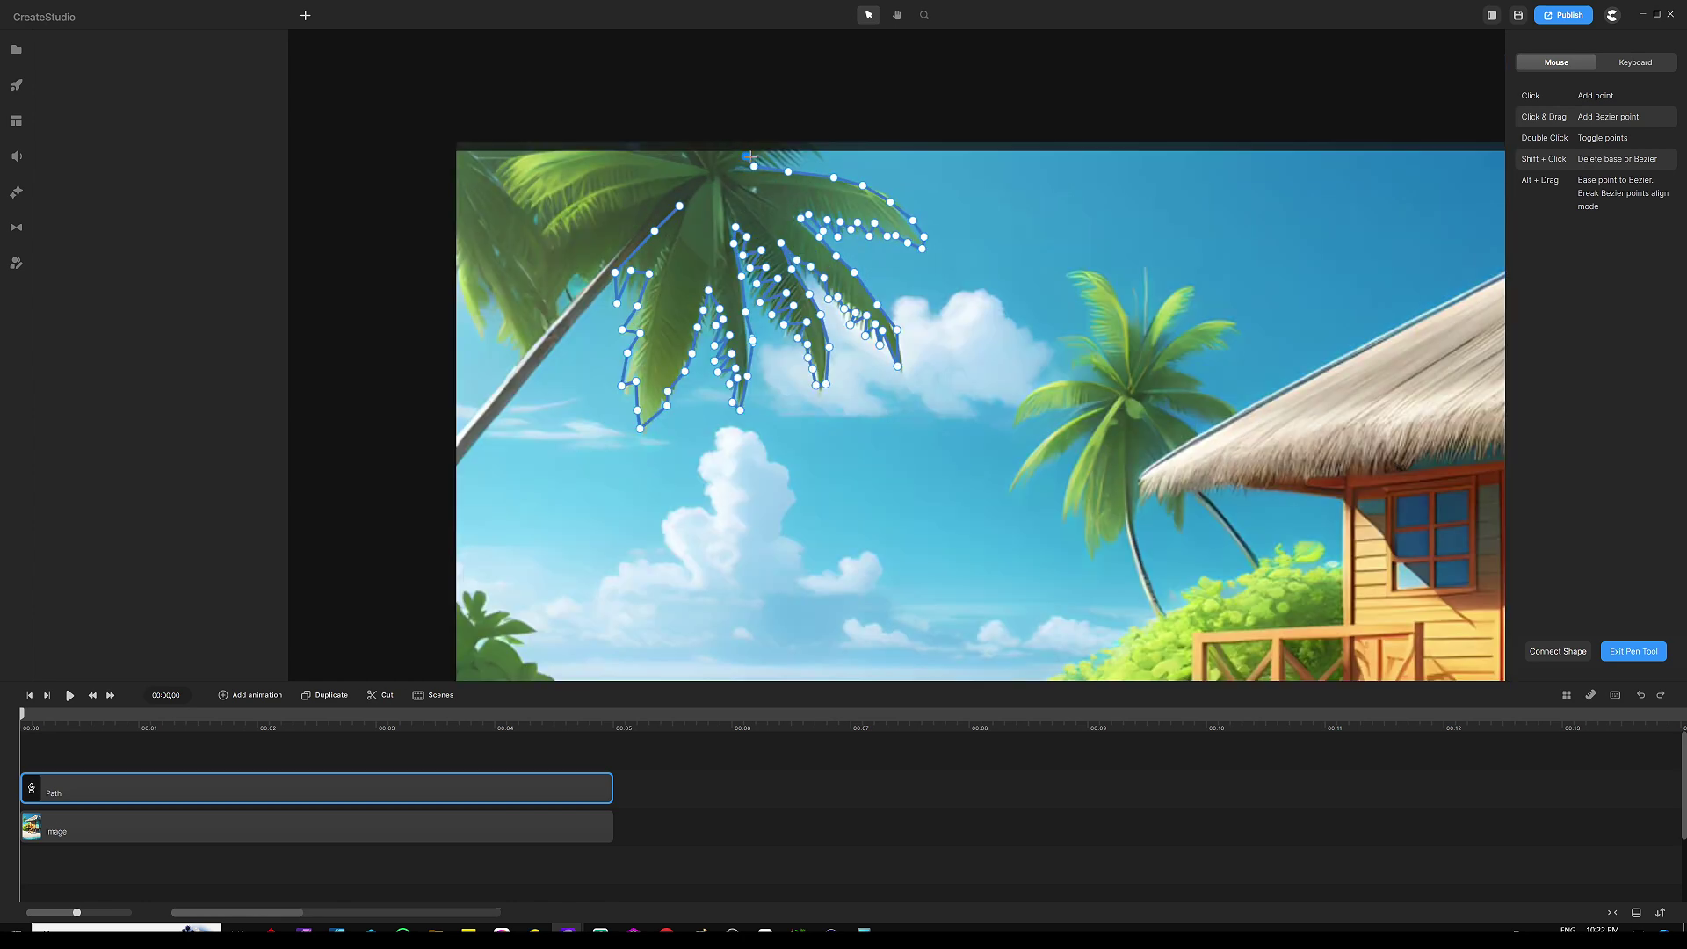
{"action": "left_click", "coordinate": [503, 153]}
{"action": "left_click", "coordinate": [493, 178]}
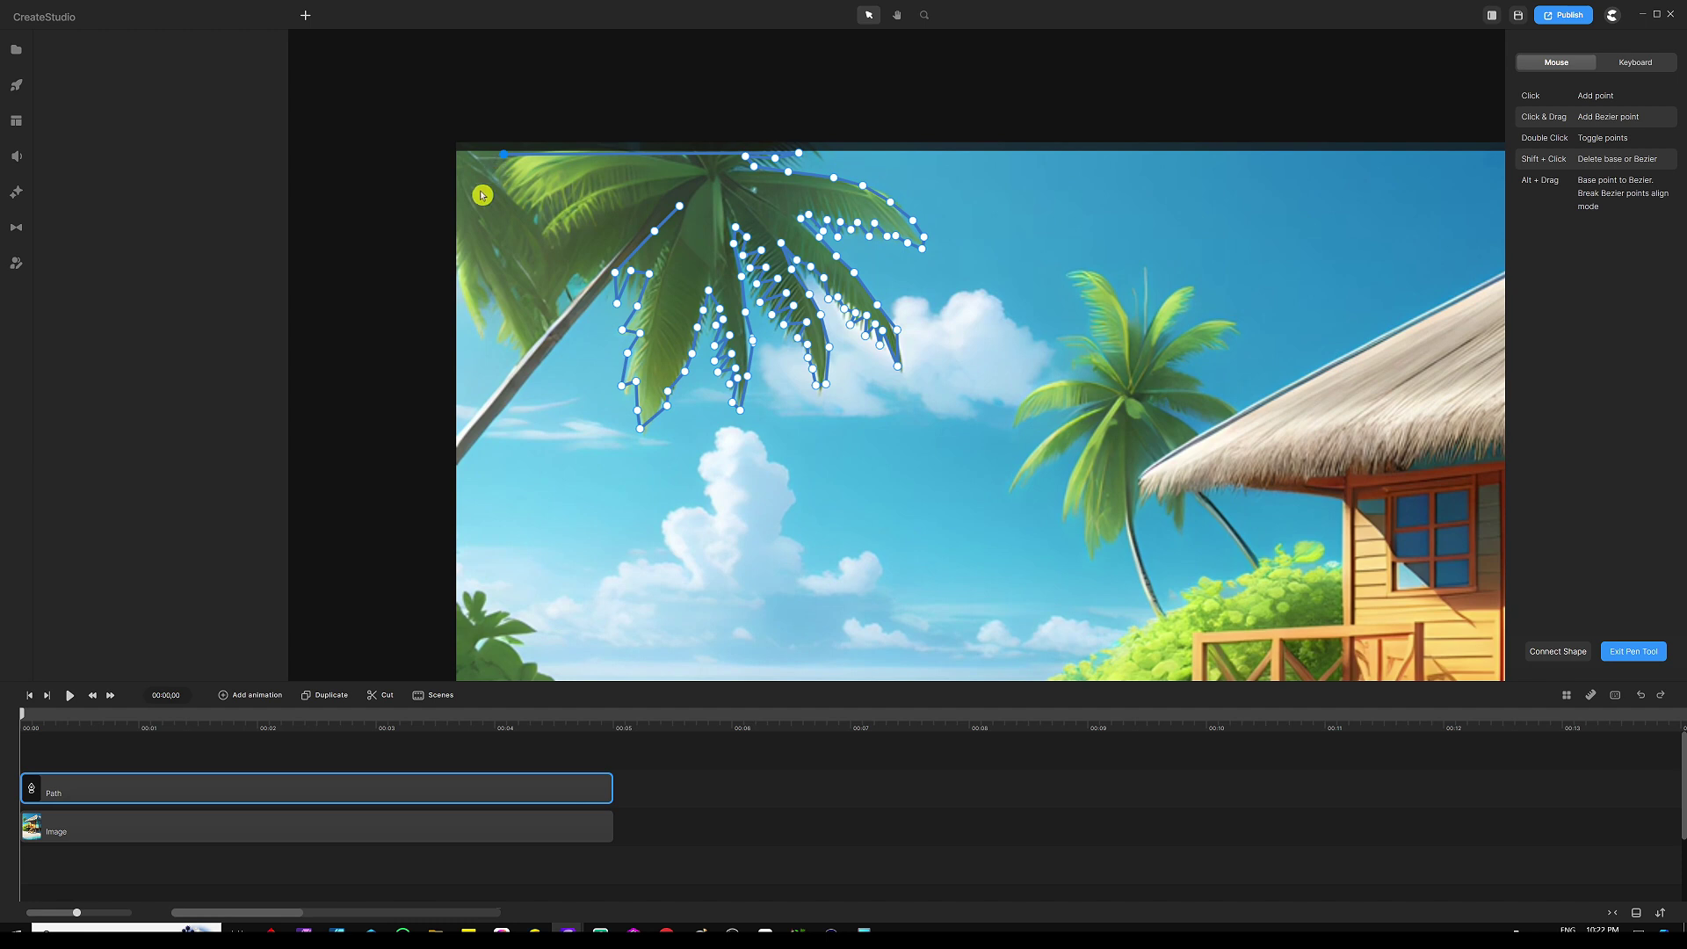
{"action": "left_click", "coordinate": [513, 191]}
{"action": "left_click", "coordinate": [524, 205]}
{"action": "left_click", "coordinate": [539, 221]}
{"action": "left_click", "coordinate": [550, 261]}
{"action": "left_click", "coordinate": [566, 288]}
{"action": "left_click", "coordinate": [583, 278]}
{"action": "left_click", "coordinate": [641, 227]}
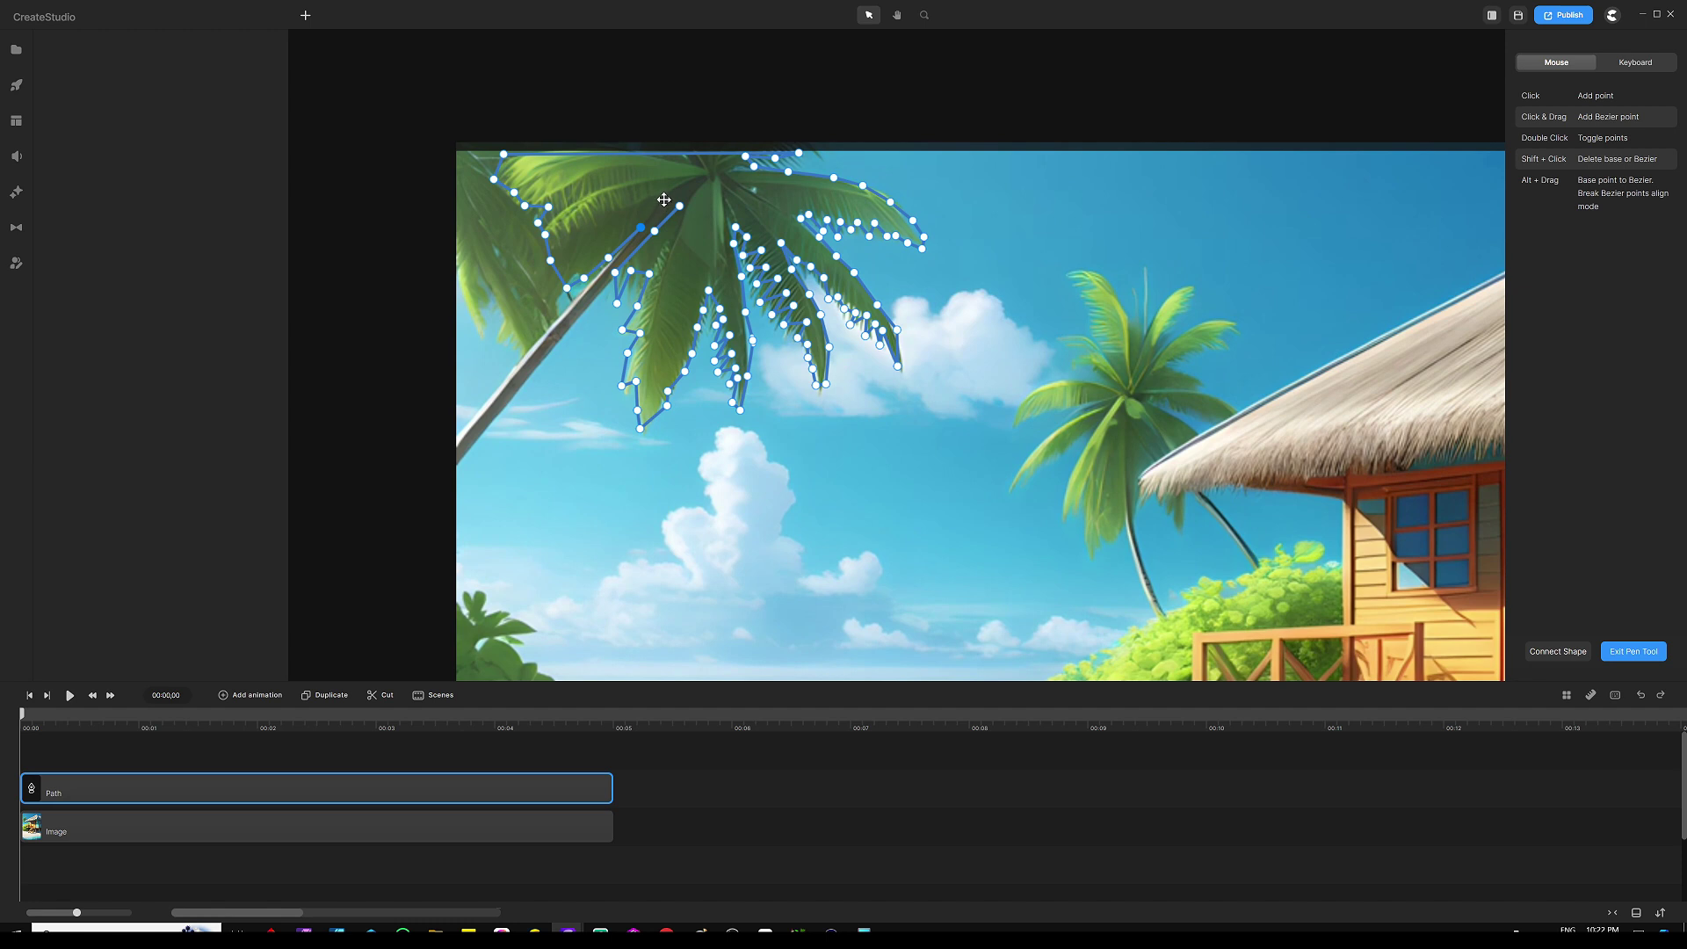
{"action": "left_click", "coordinate": [670, 192]}
{"action": "left_click", "coordinate": [701, 177]}
Connect the palm path into a closed shape and set its border width to 0 px.
{"action": "left_click", "coordinate": [1558, 651]}
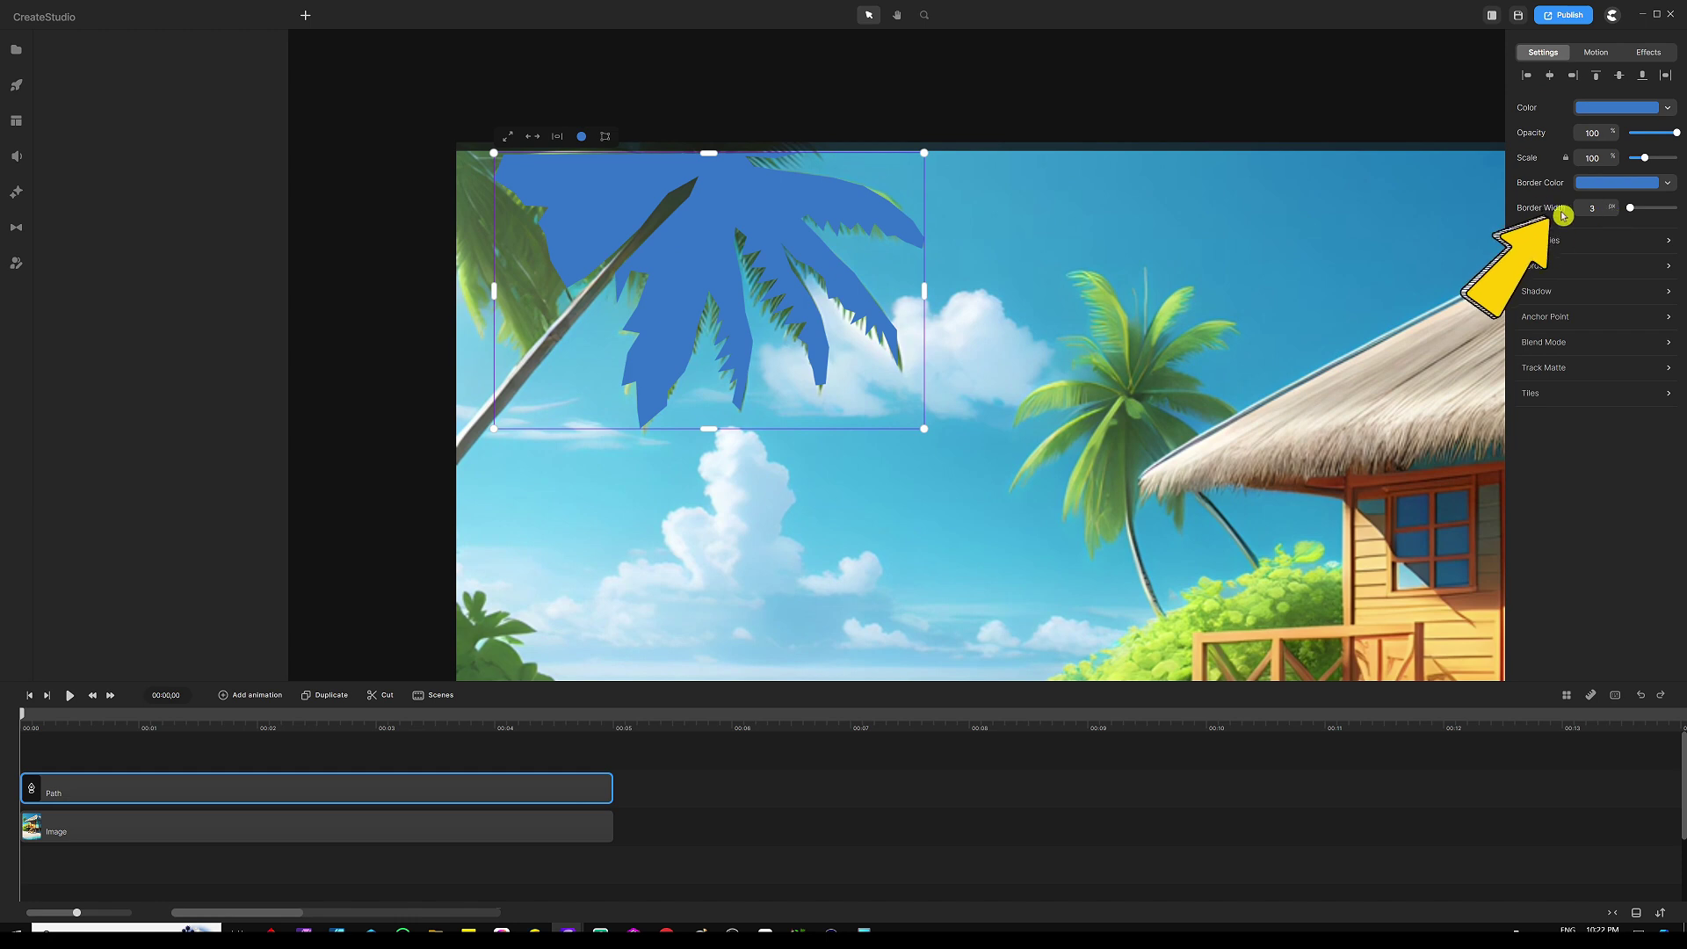
{"action": "left_click_drag", "start_coordinate": [1631, 216], "coordinate": [1567, 209]}
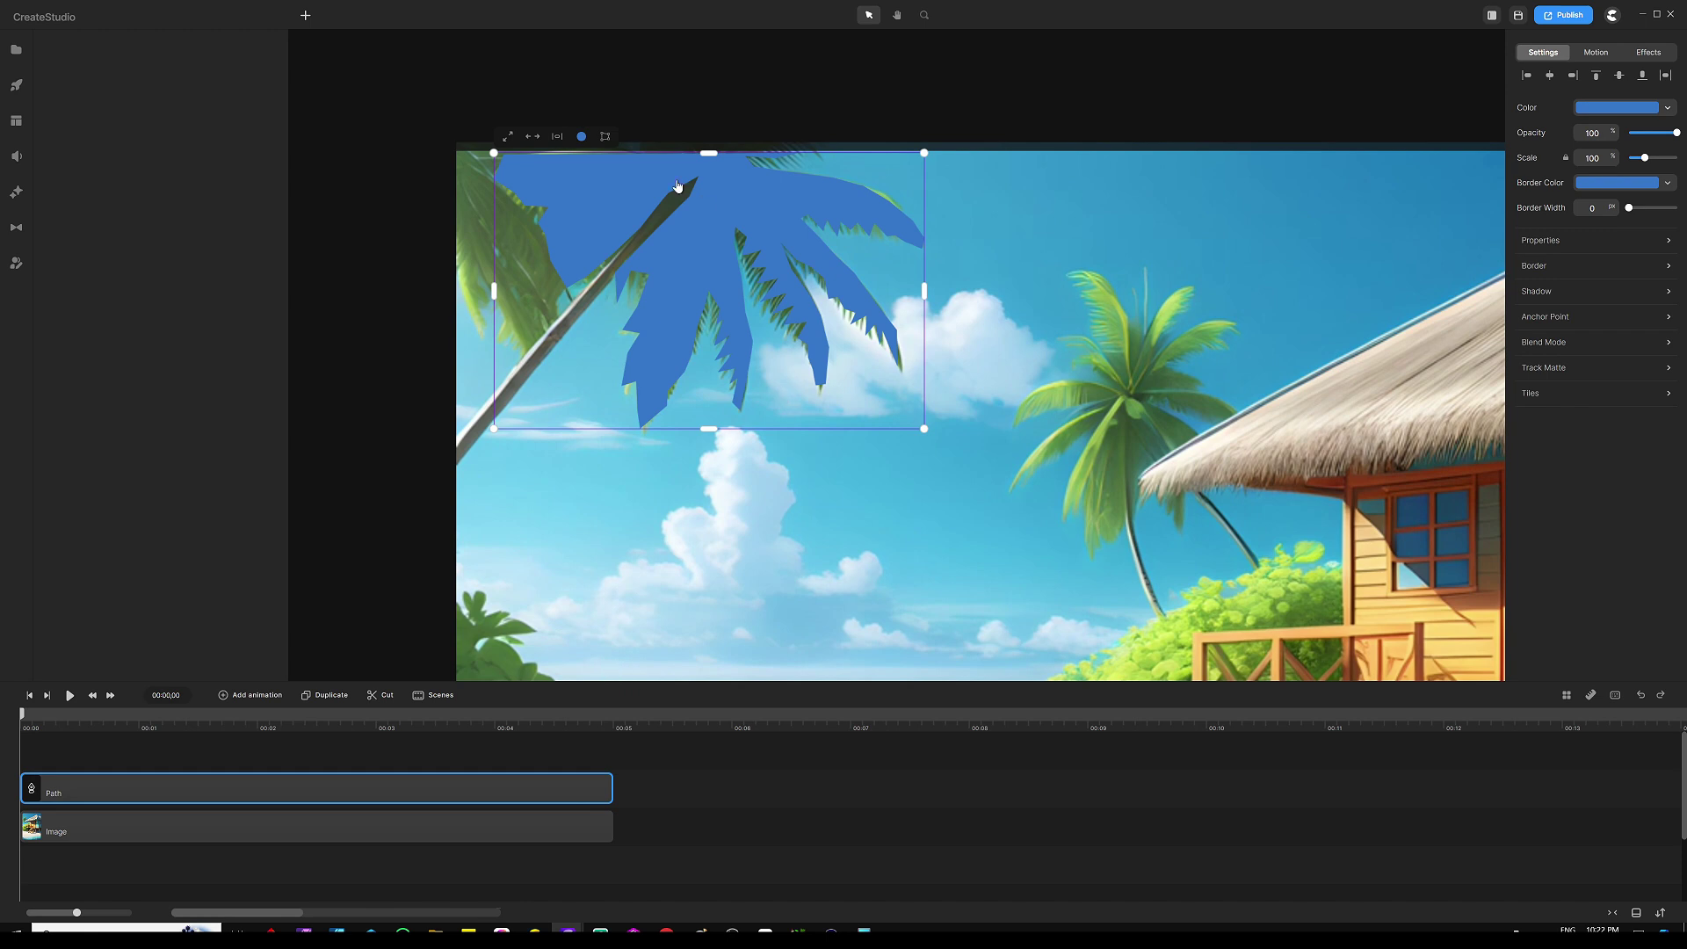
{"action": "left_click", "coordinate": [639, 778]}
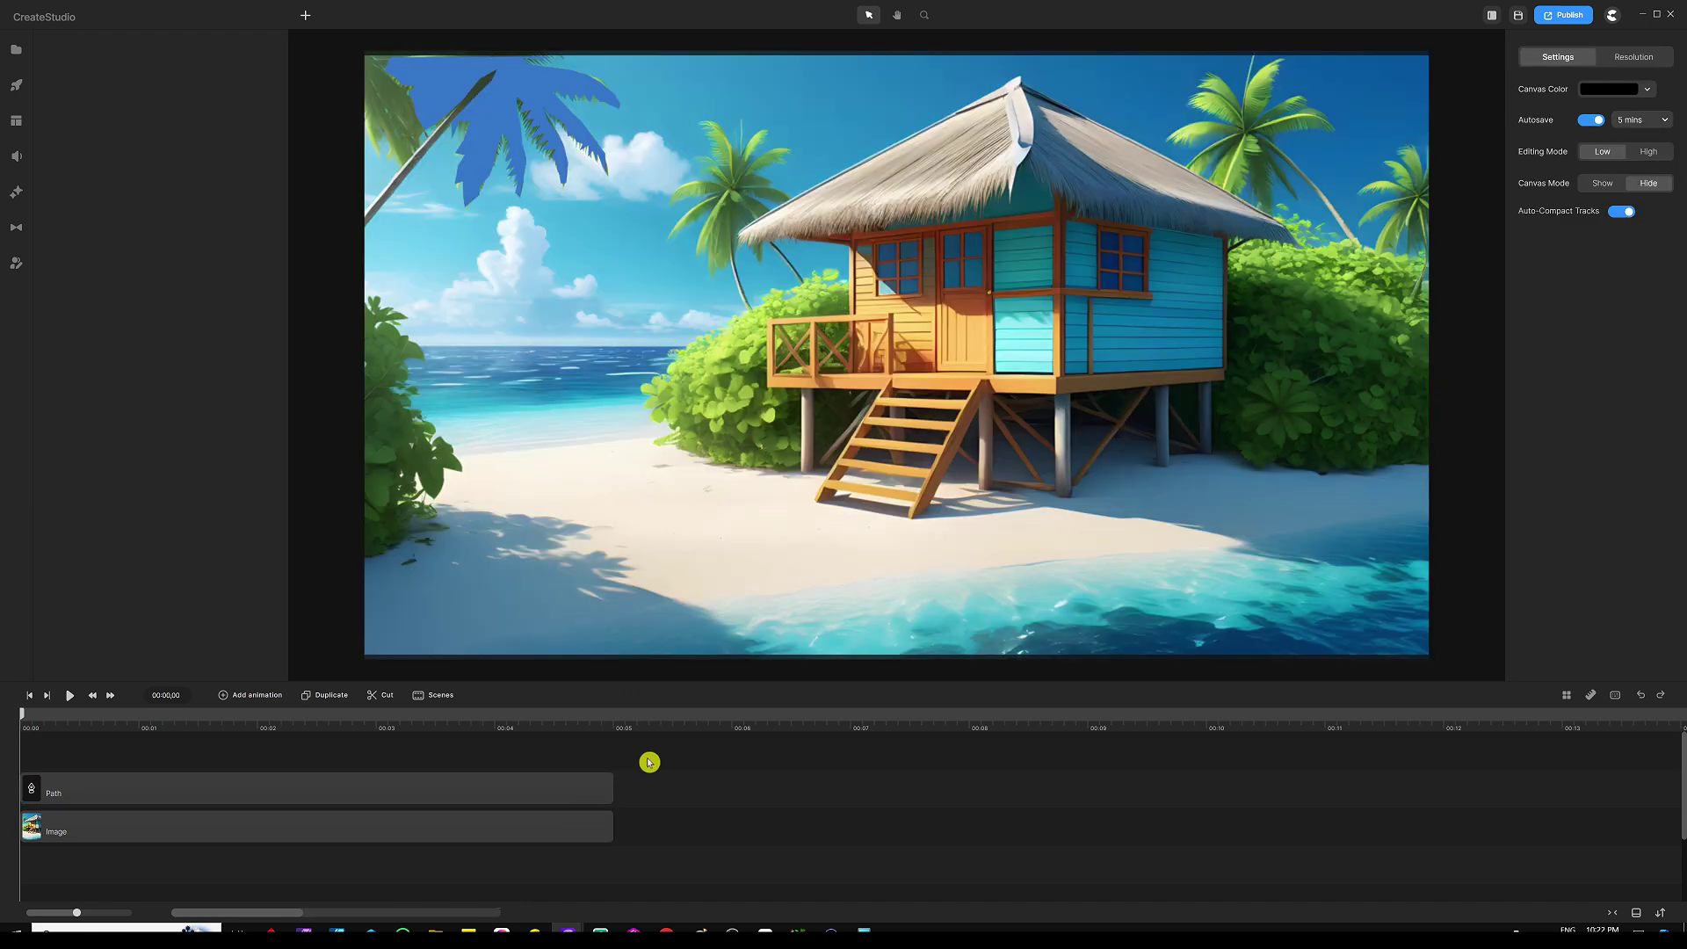
Duplicate the Beach Hut image layer in the timeline.
{"action": "left_click", "coordinate": [412, 829]}
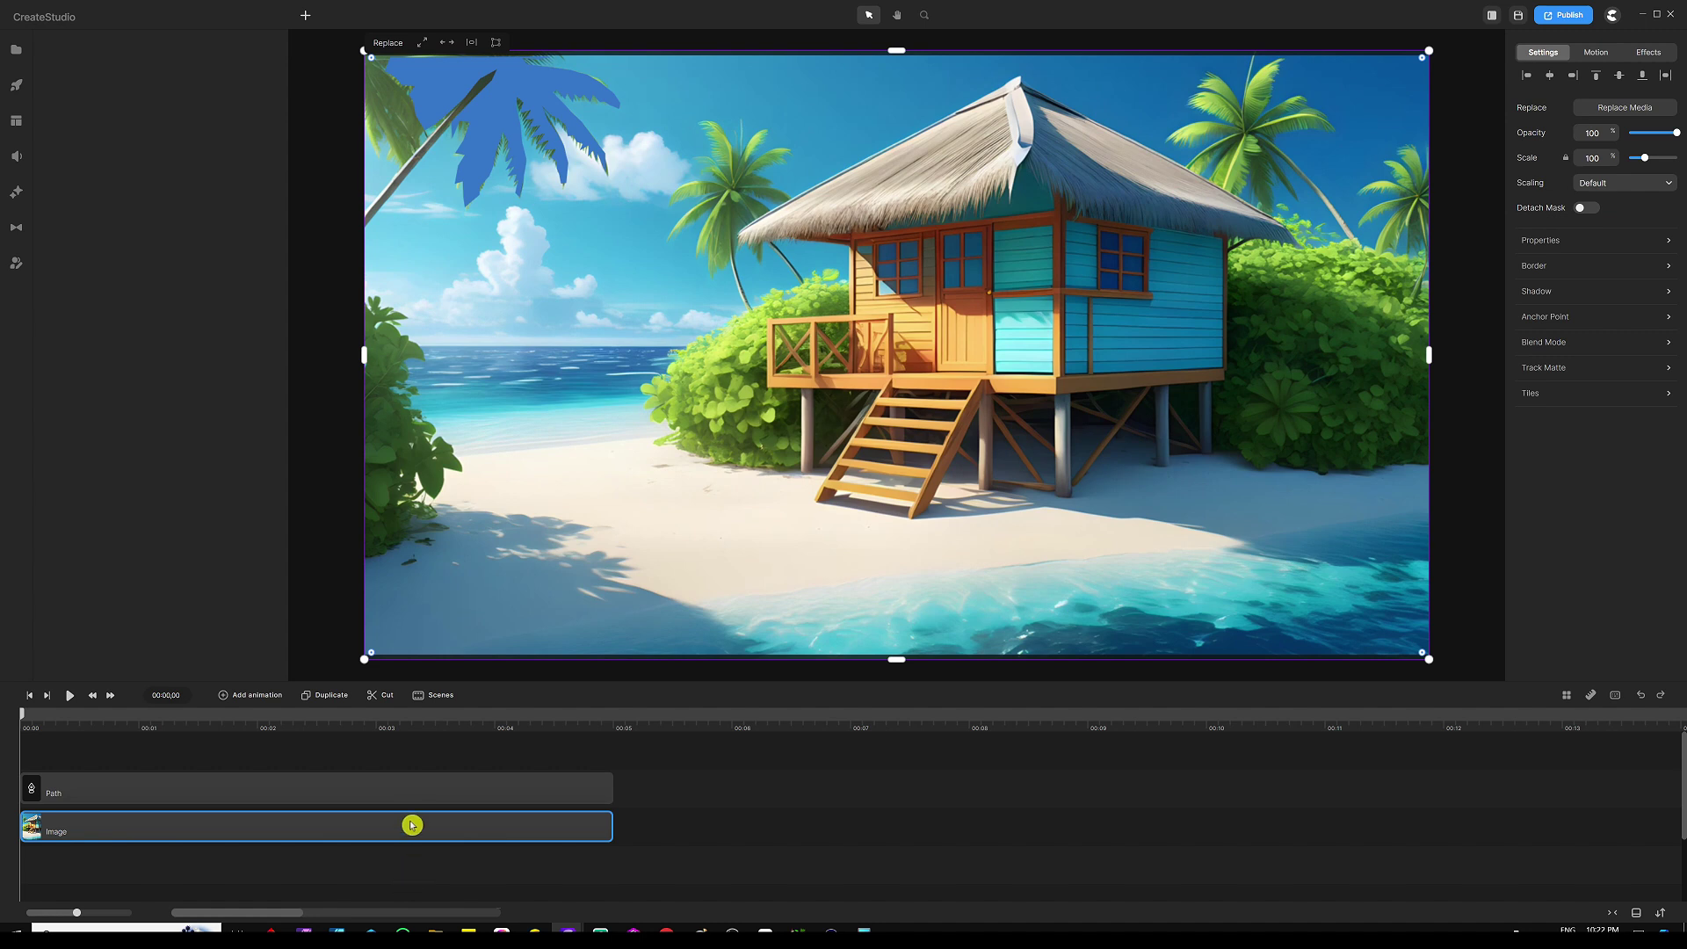
{"action": "key", "text": "ctrl+d"}
{"action": "left_click", "coordinate": [419, 763]}
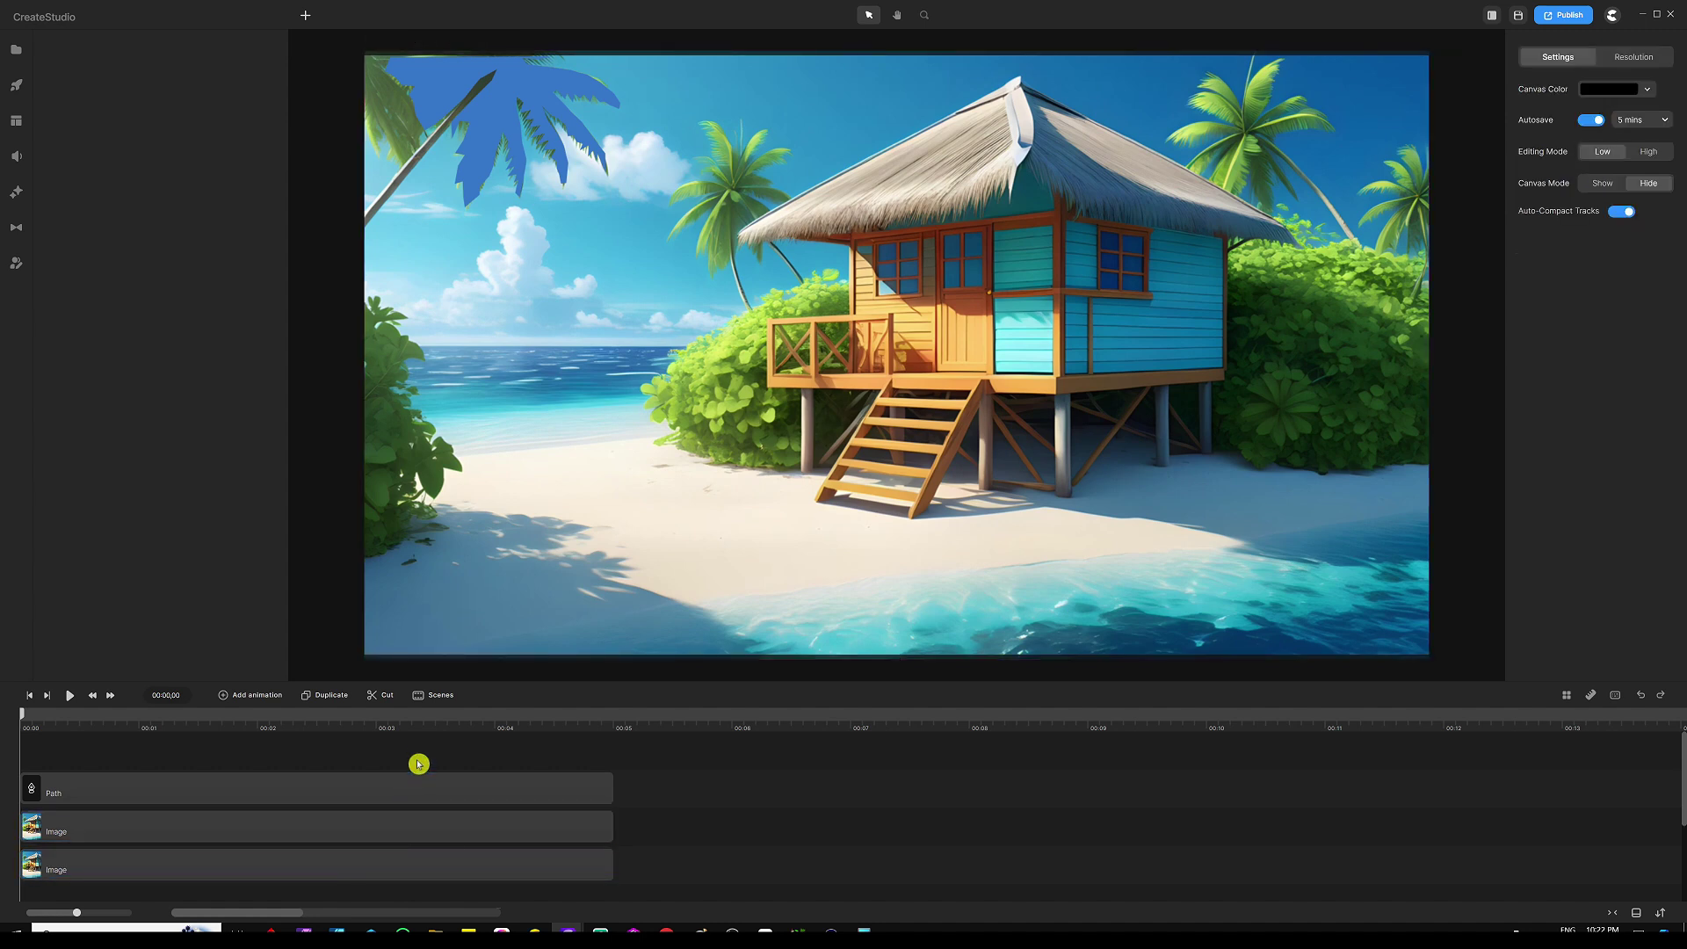
Mask the upper copy of the Beach Hut image with the palm-shaped path.
{"action": "left_click_drag", "start_coordinate": [419, 757], "coordinate": [325, 828]}
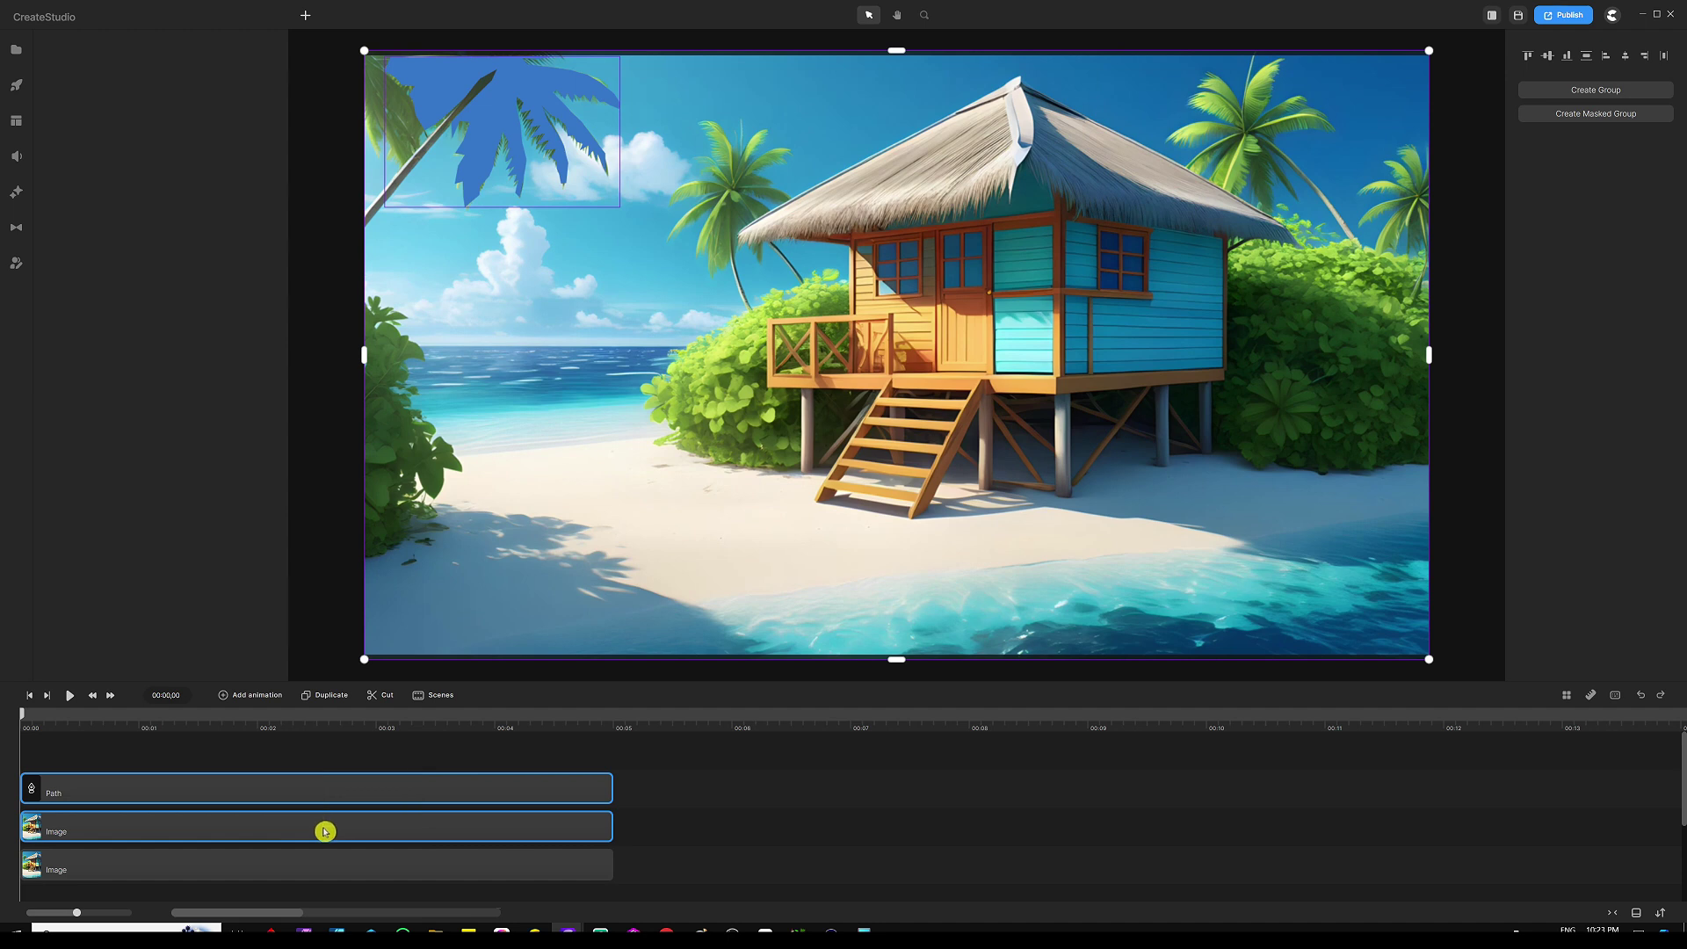
{"action": "right_click", "coordinate": [325, 828]}
{"action": "left_click", "coordinate": [376, 745]}
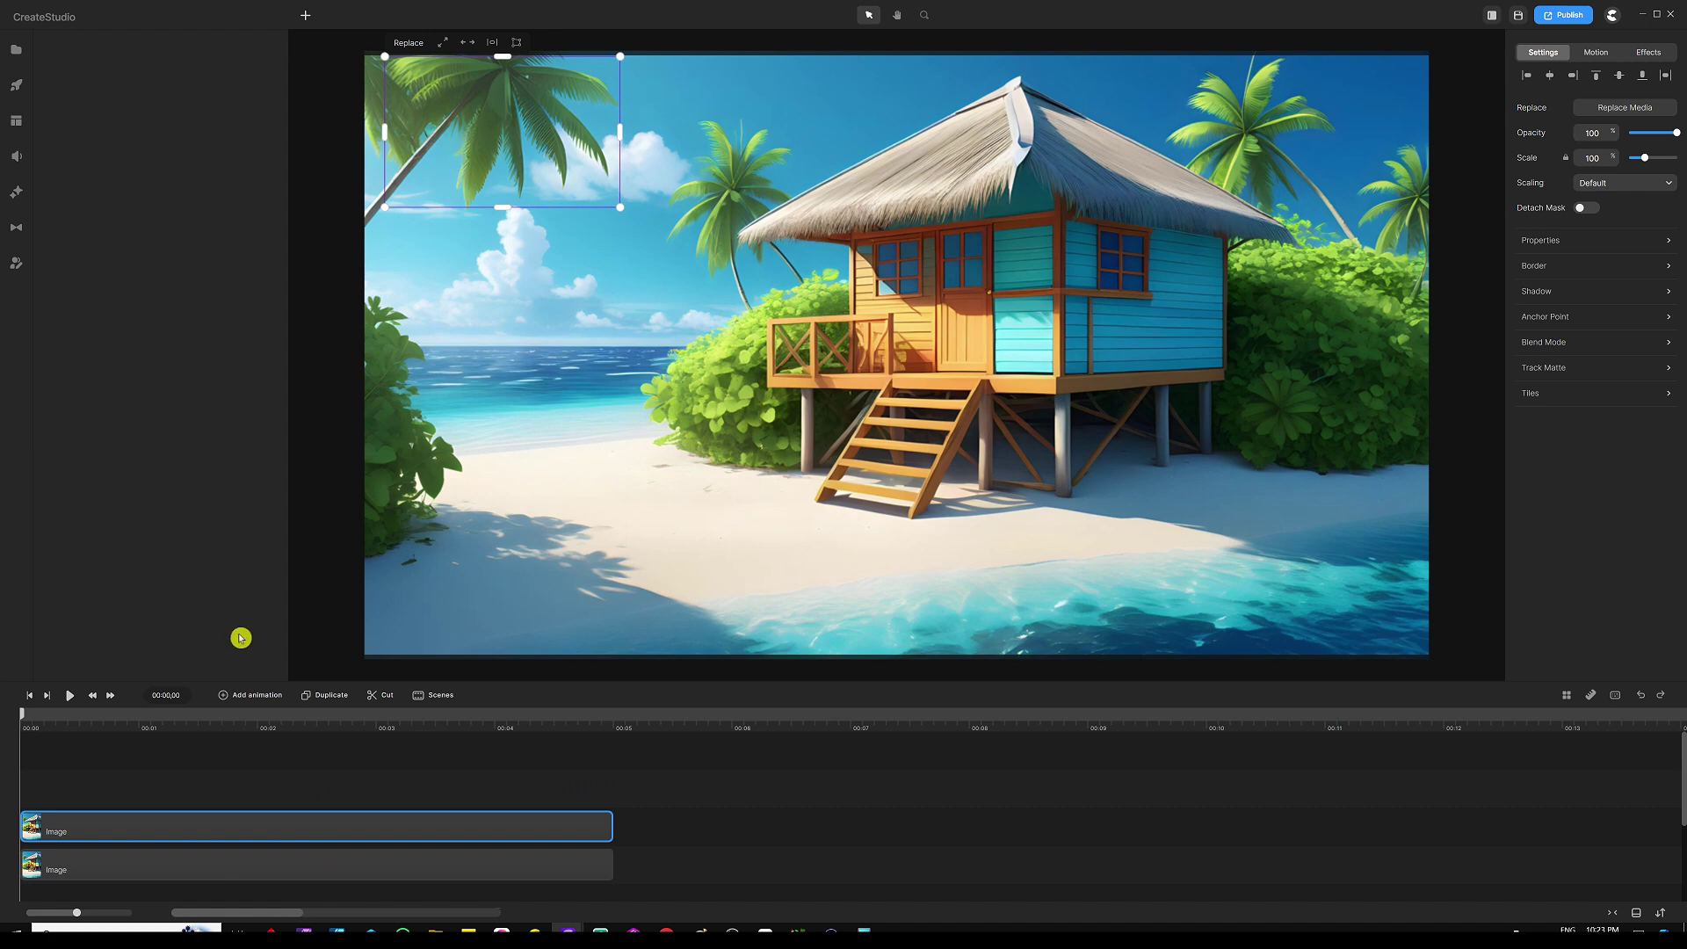
Rename the masked palm layer in the timeline as "Left Tree".
{"action": "right_click", "coordinate": [313, 829]}
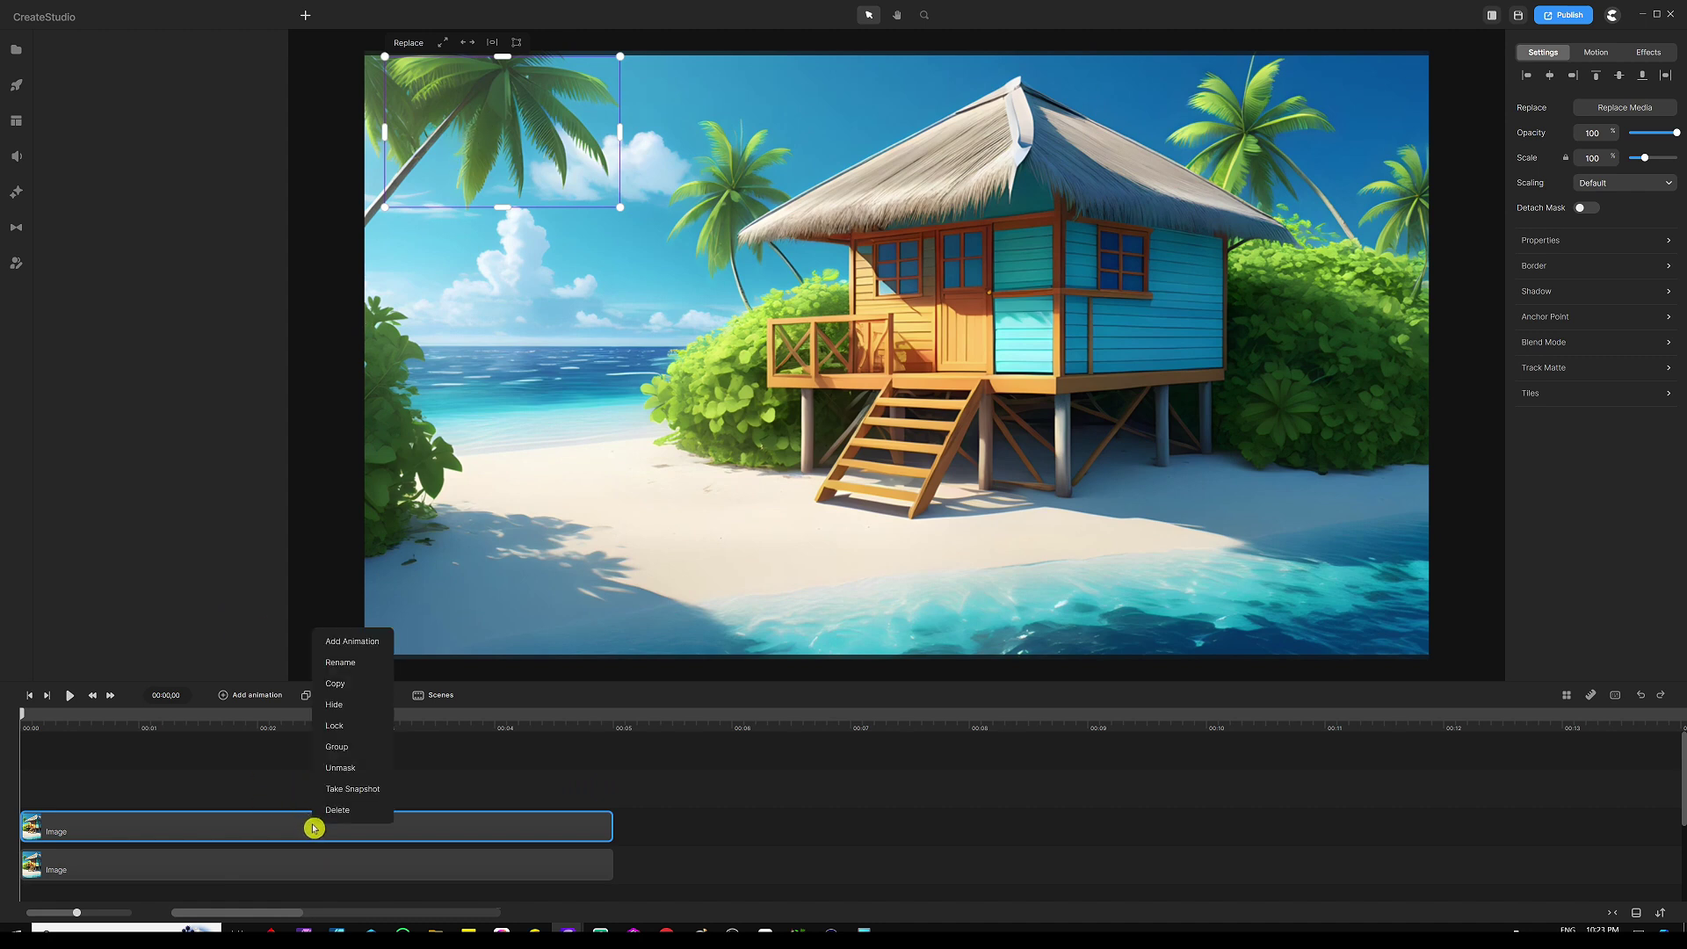
{"action": "left_click", "coordinate": [341, 665]}
{"action": "type", "text": "Left Tree"}
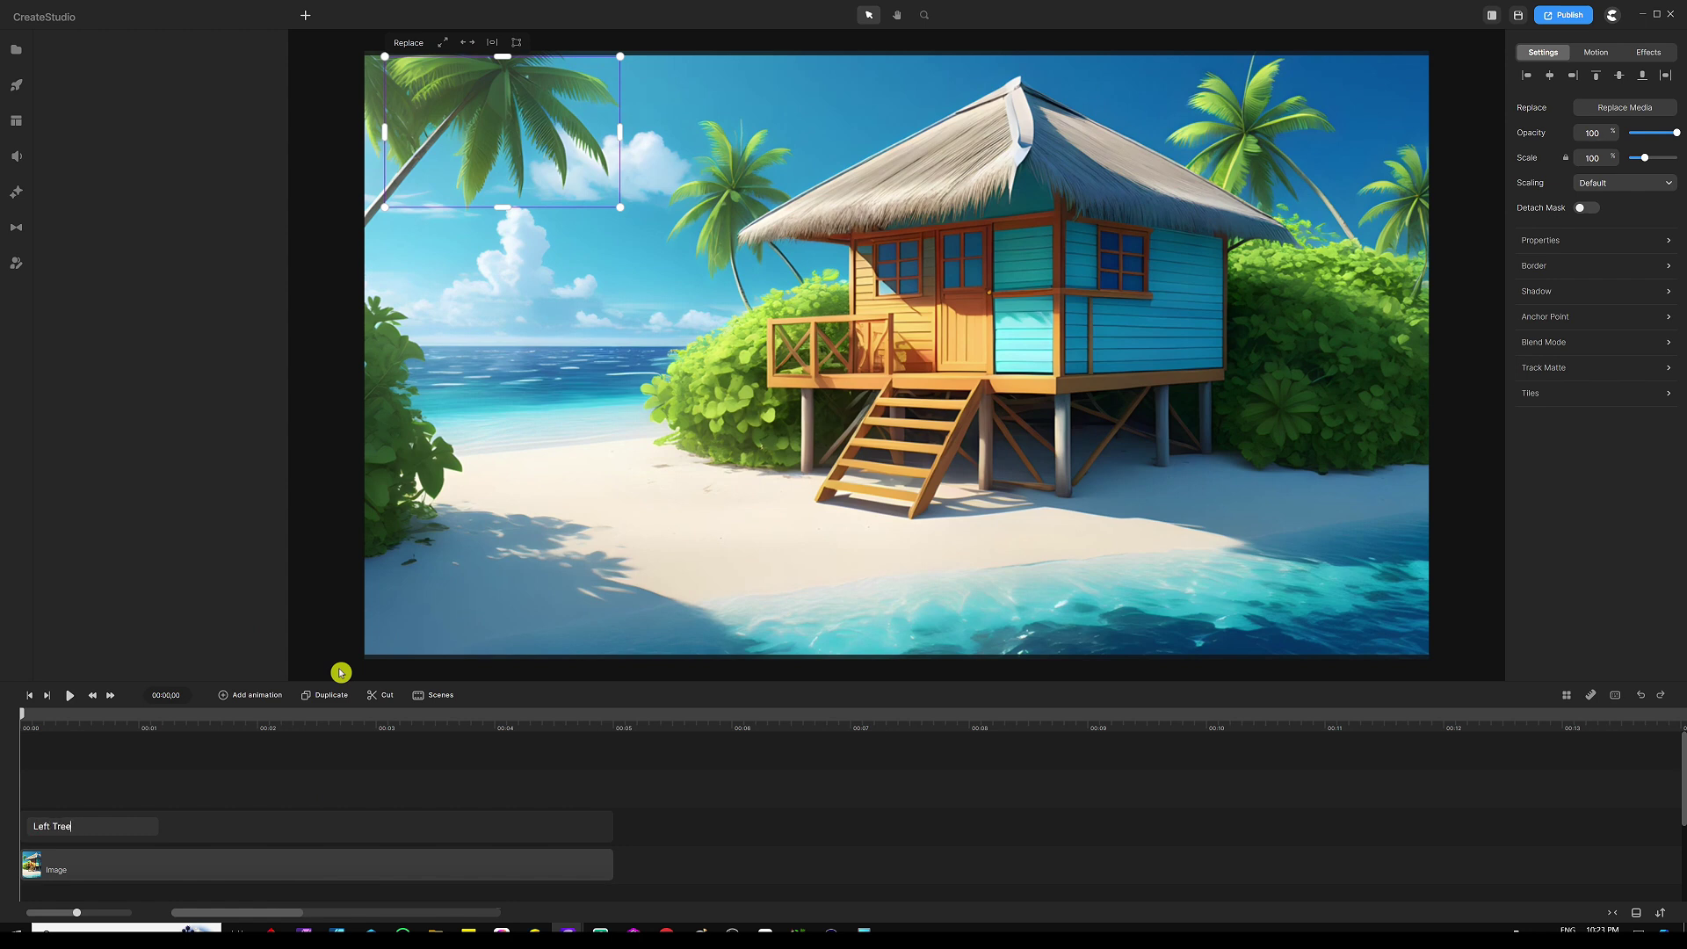
{"action": "key", "text": "Return"}
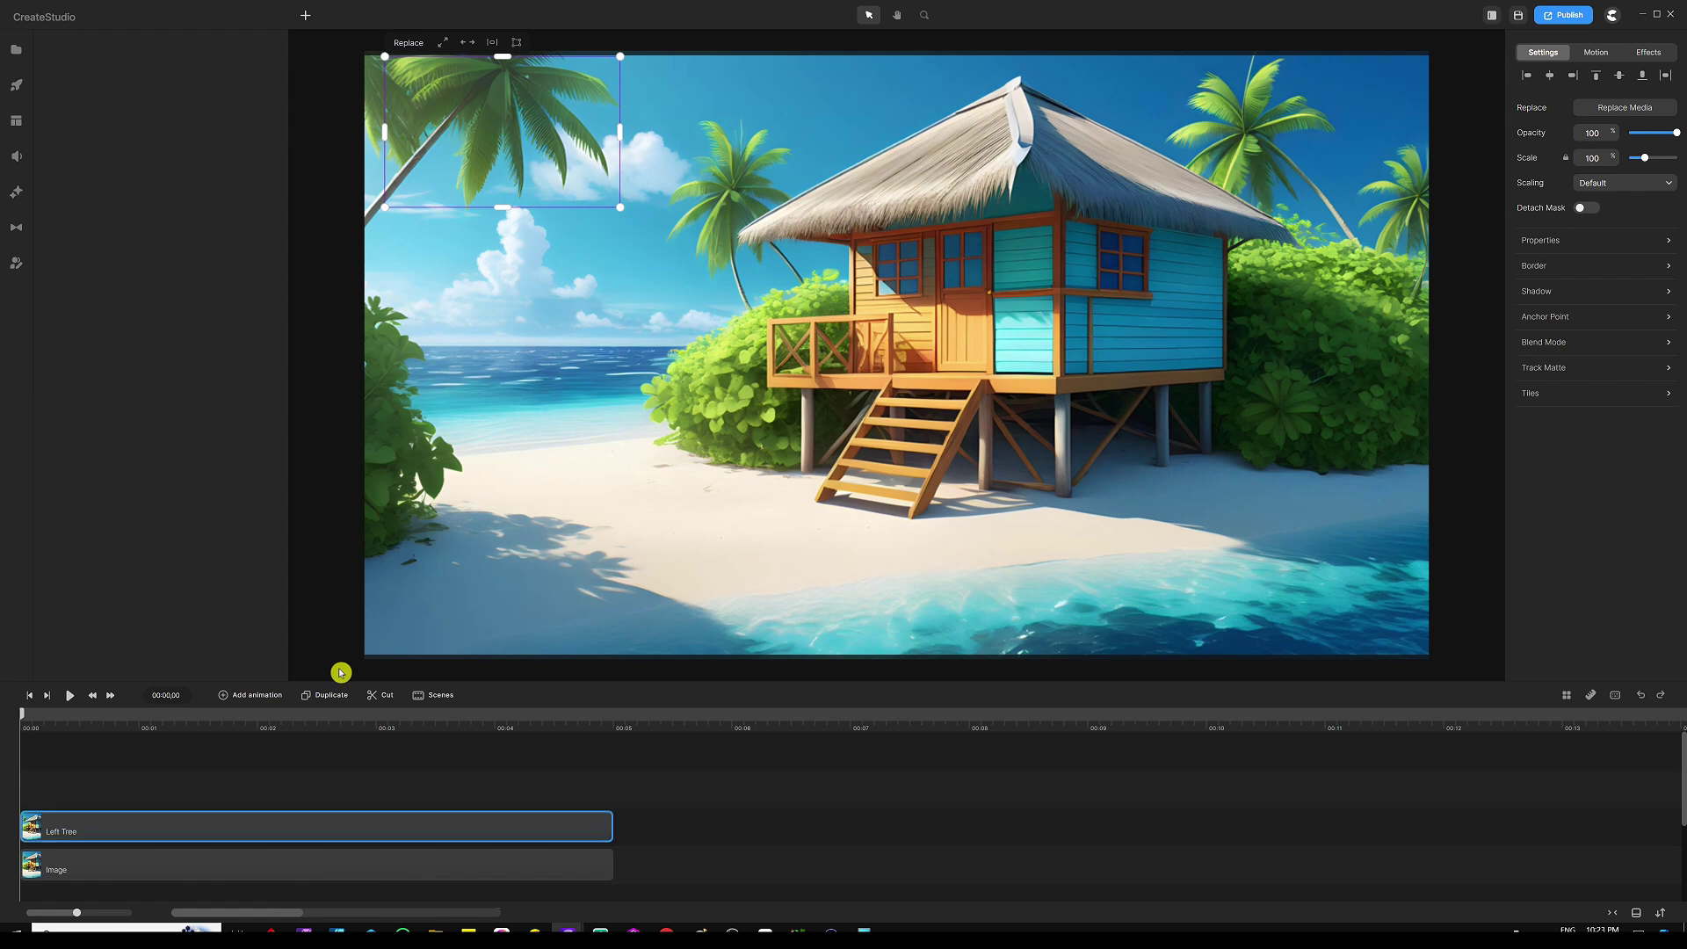
{"action": "left_click", "coordinate": [364, 780]}
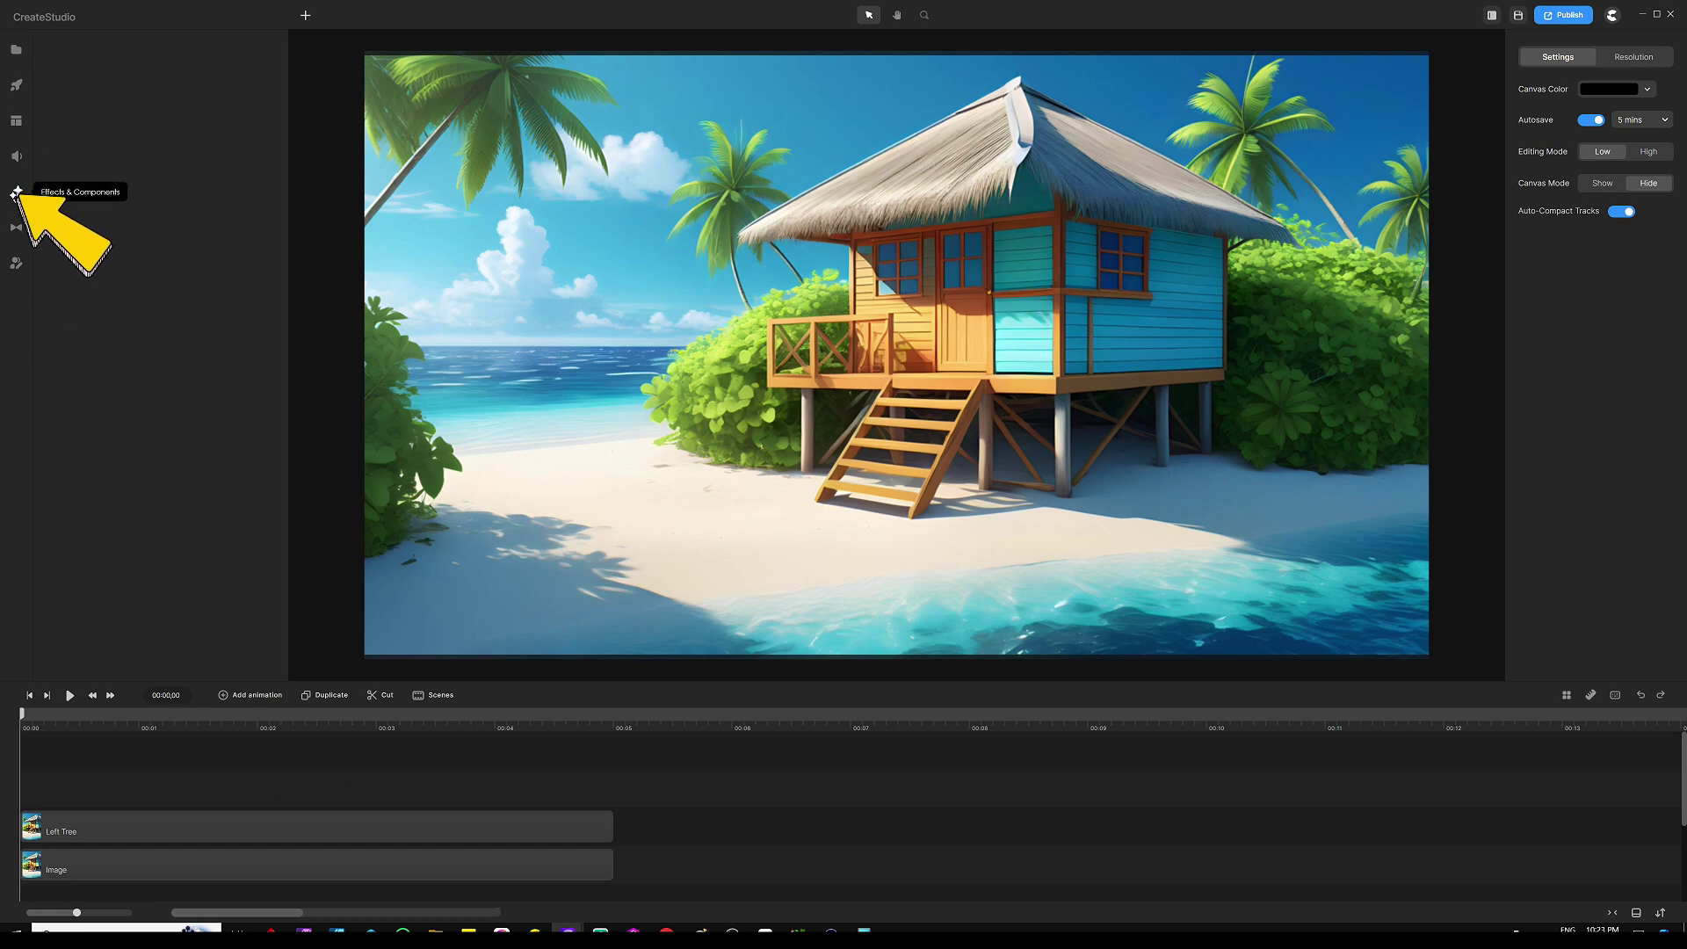
Apply the Wave effect to the Left Tree layer.
{"action": "left_click", "coordinate": [16, 191]}
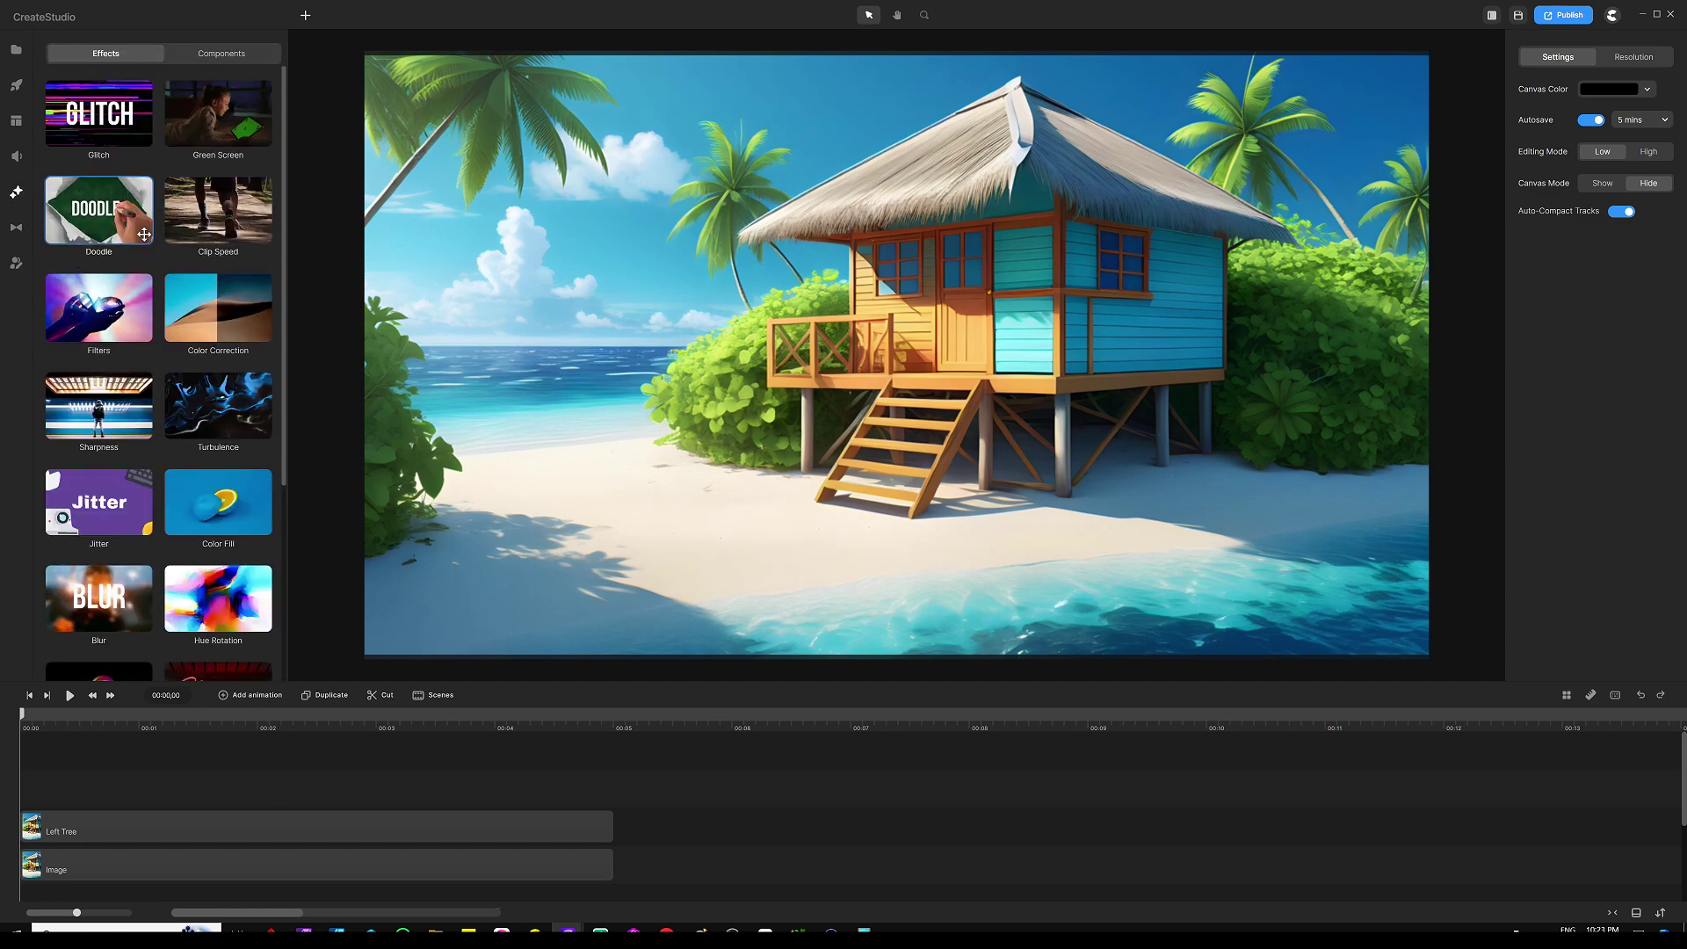
{"action": "scroll", "coordinate": [156, 463], "scroll_direction": "down", "scroll_amount": 3}
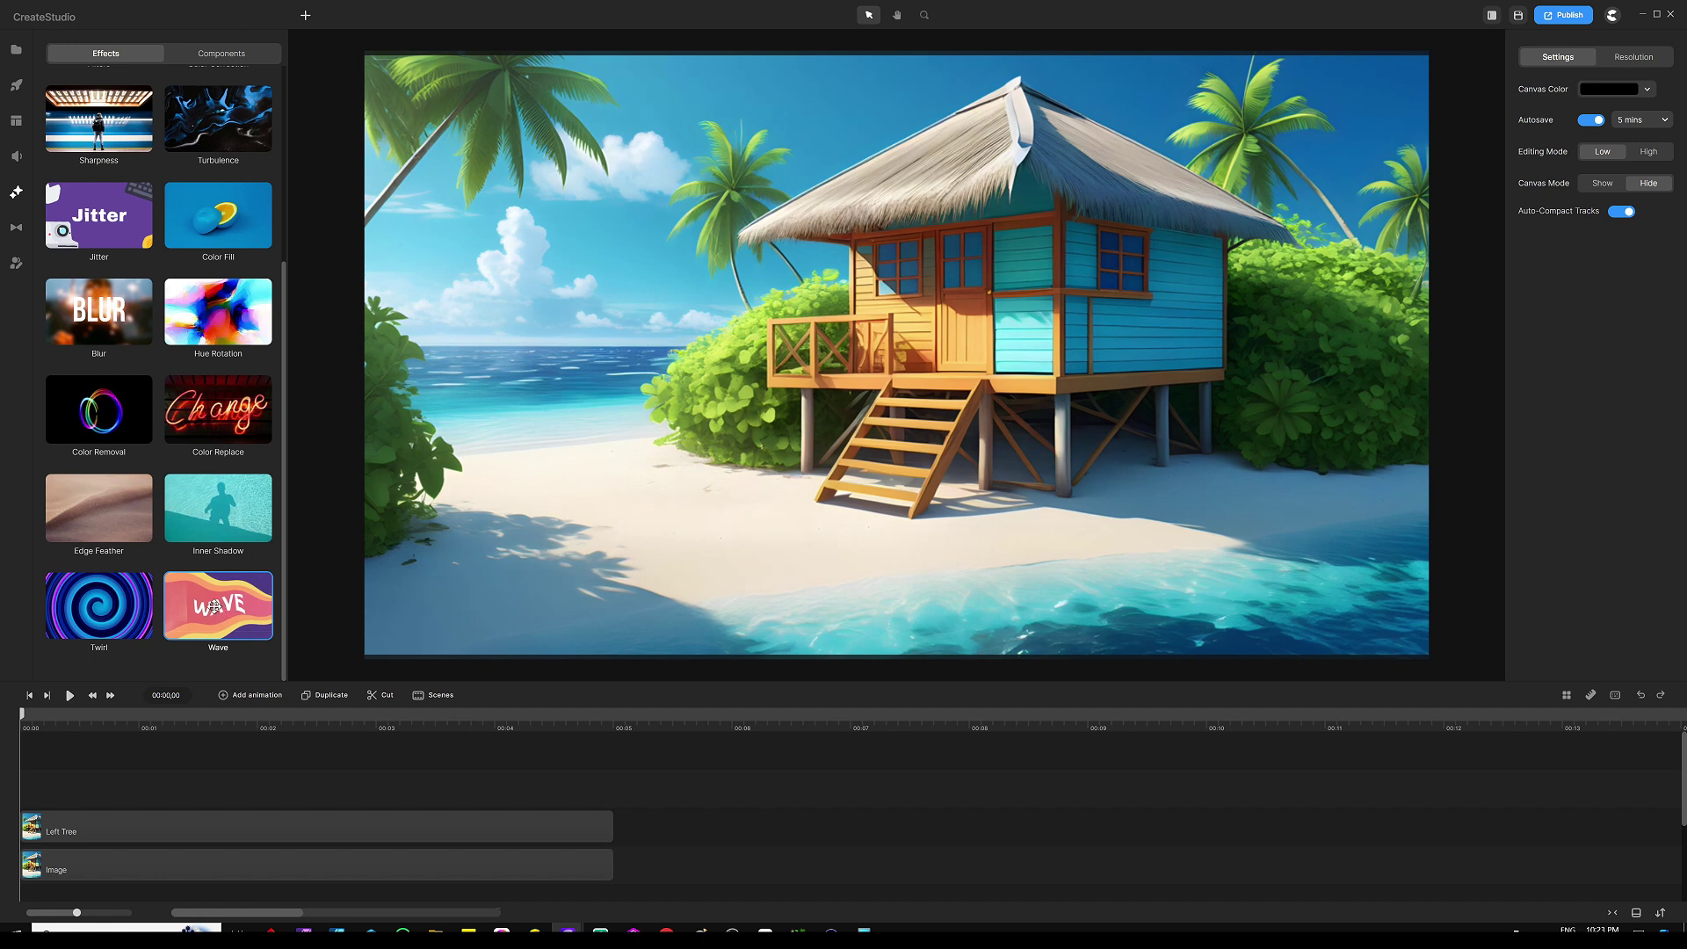
{"action": "left_click_drag", "start_coordinate": [214, 606], "coordinate": [216, 827]}
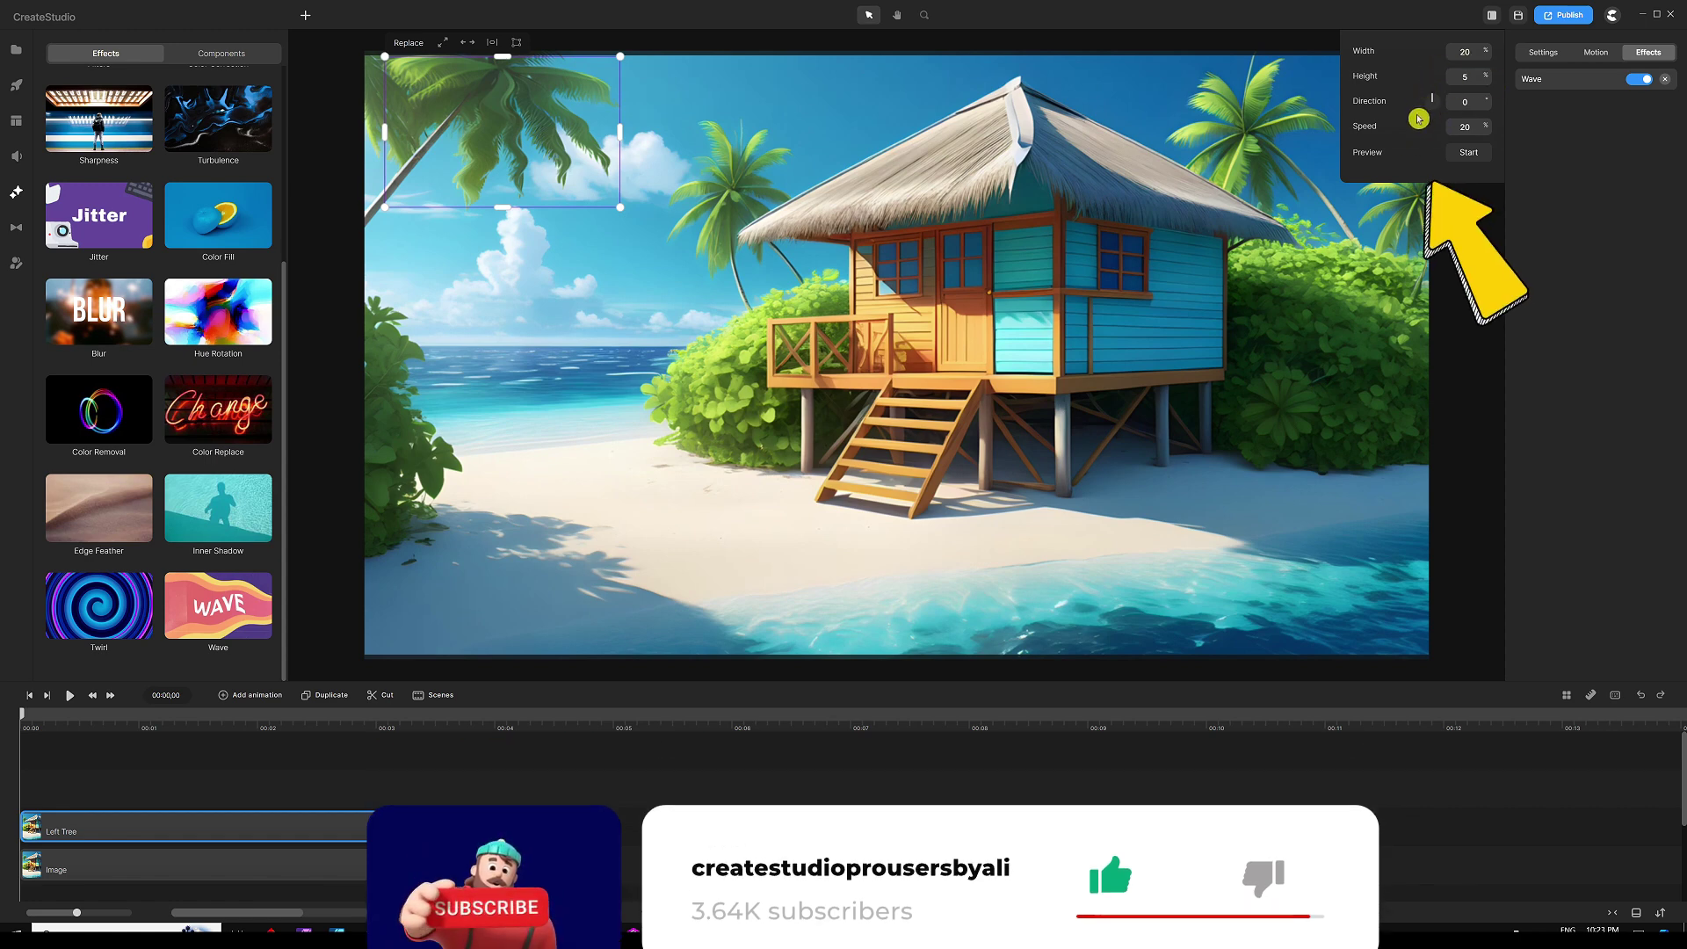
Preview the Left Tree's wave effect, set its width to 100% and height to 2%, and lower its speed.
{"action": "left_click", "coordinate": [1460, 152]}
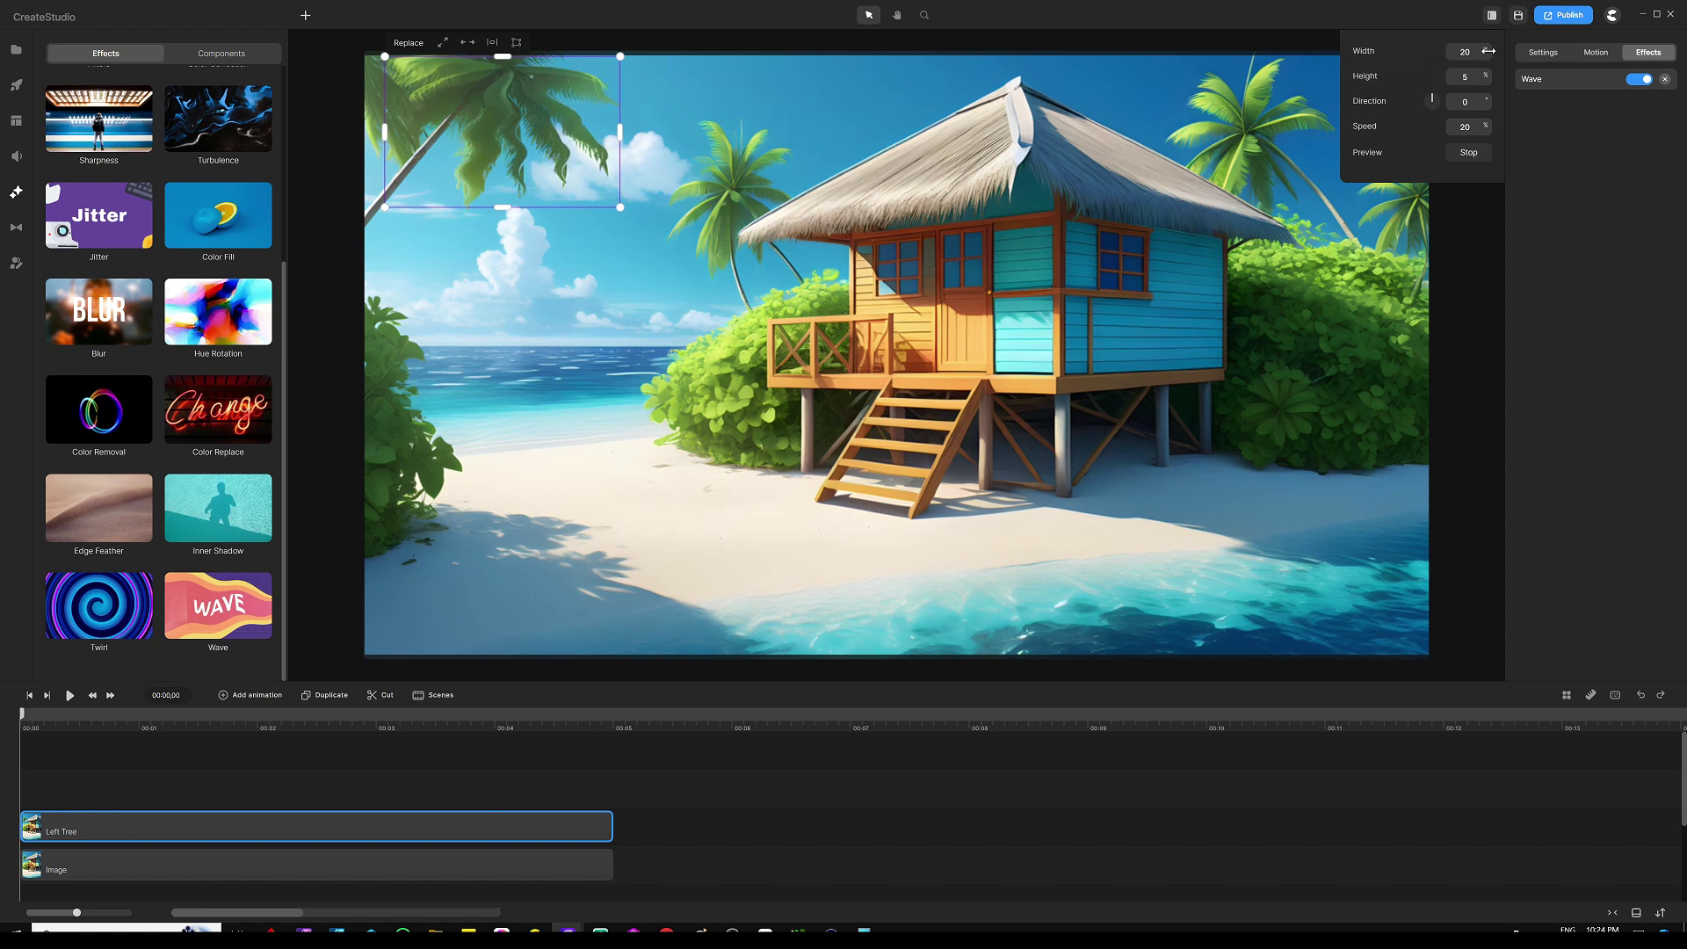
{"action": "left_click_drag", "start_coordinate": [1488, 51], "coordinate": [1590, 53]}
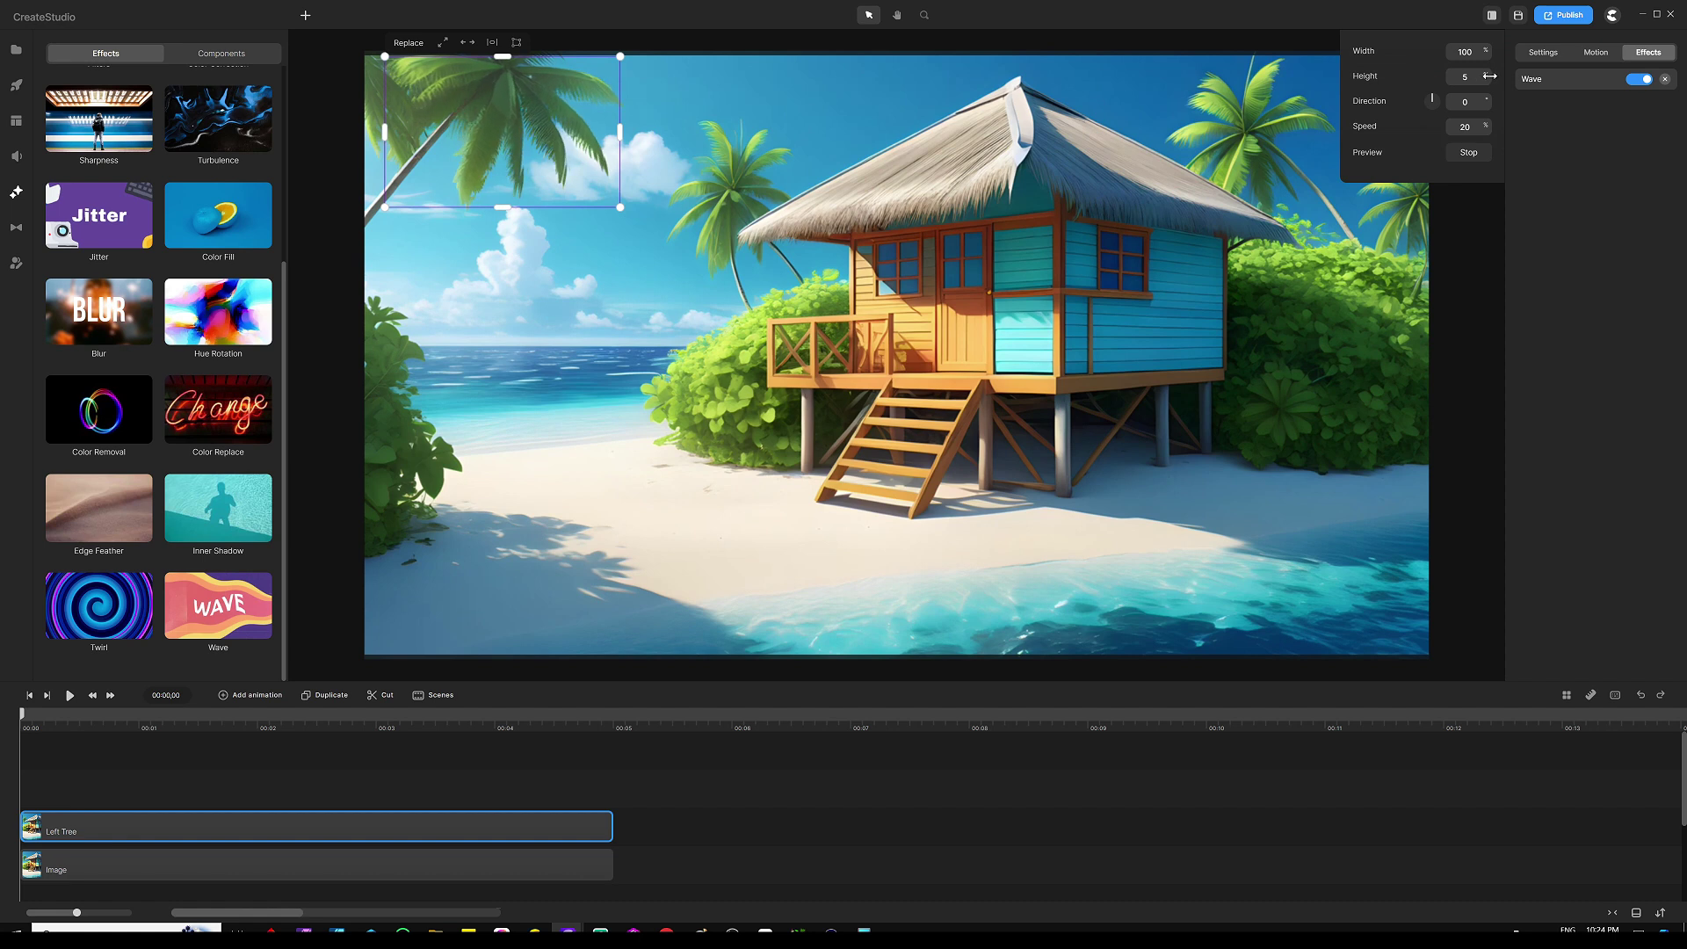
{"action": "left_click_drag", "start_coordinate": [1475, 75], "coordinate": [1453, 78]}
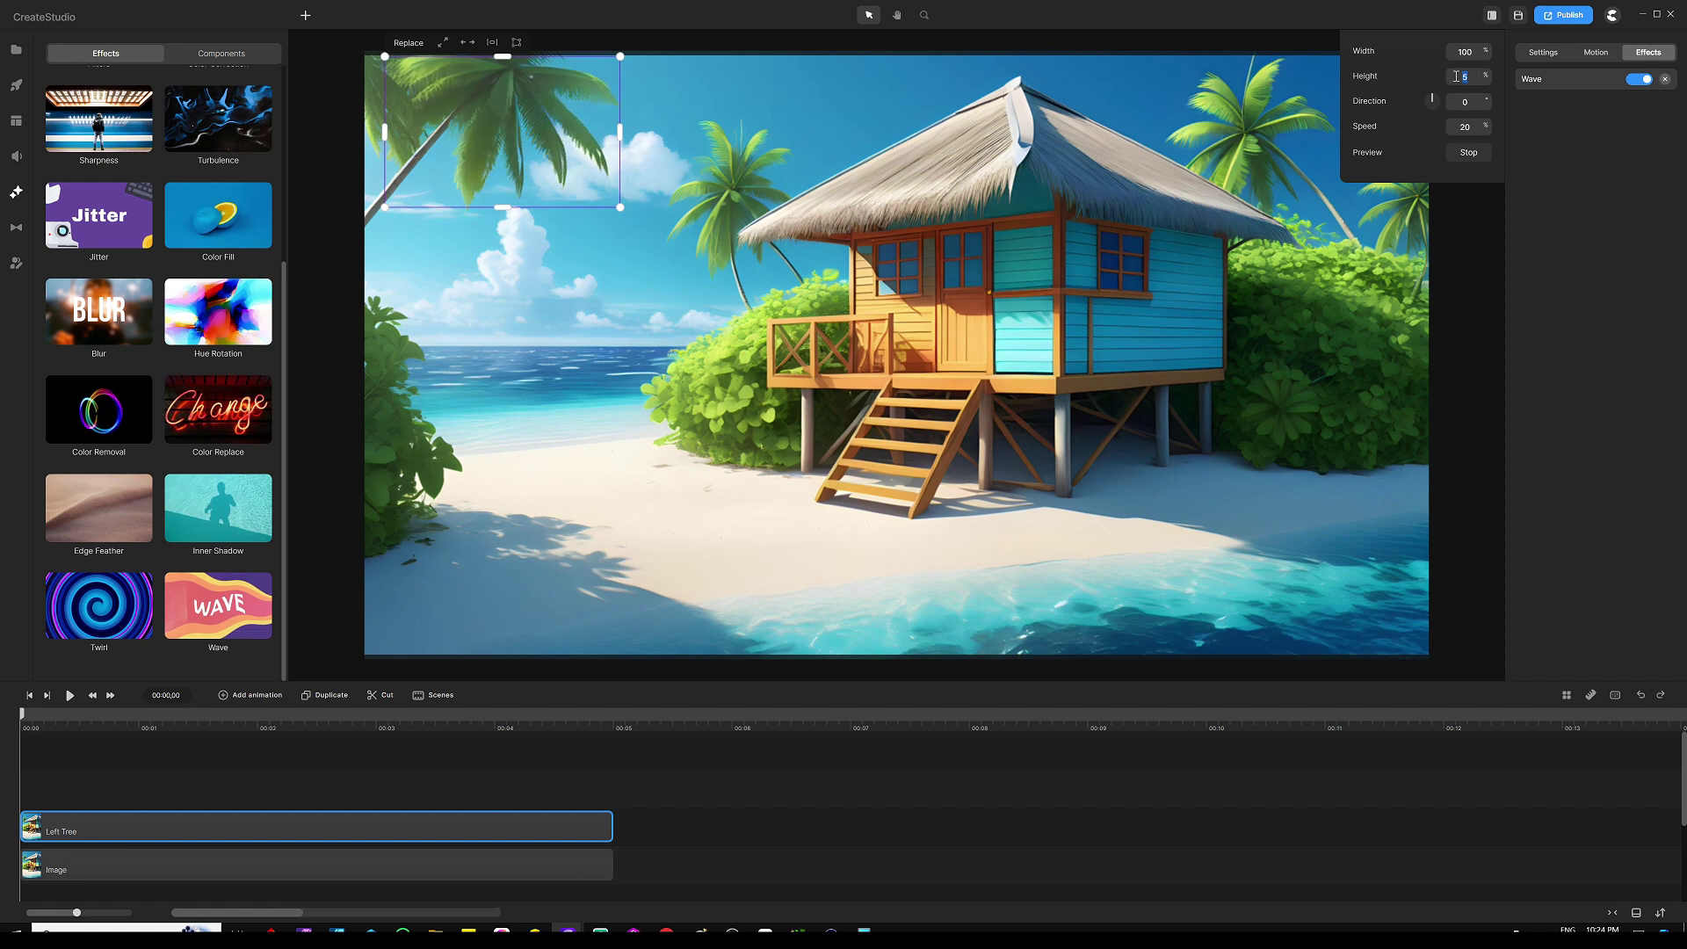
{"action": "left_click", "coordinate": [1451, 77]}
{"action": "left_click", "coordinate": [1421, 102]}
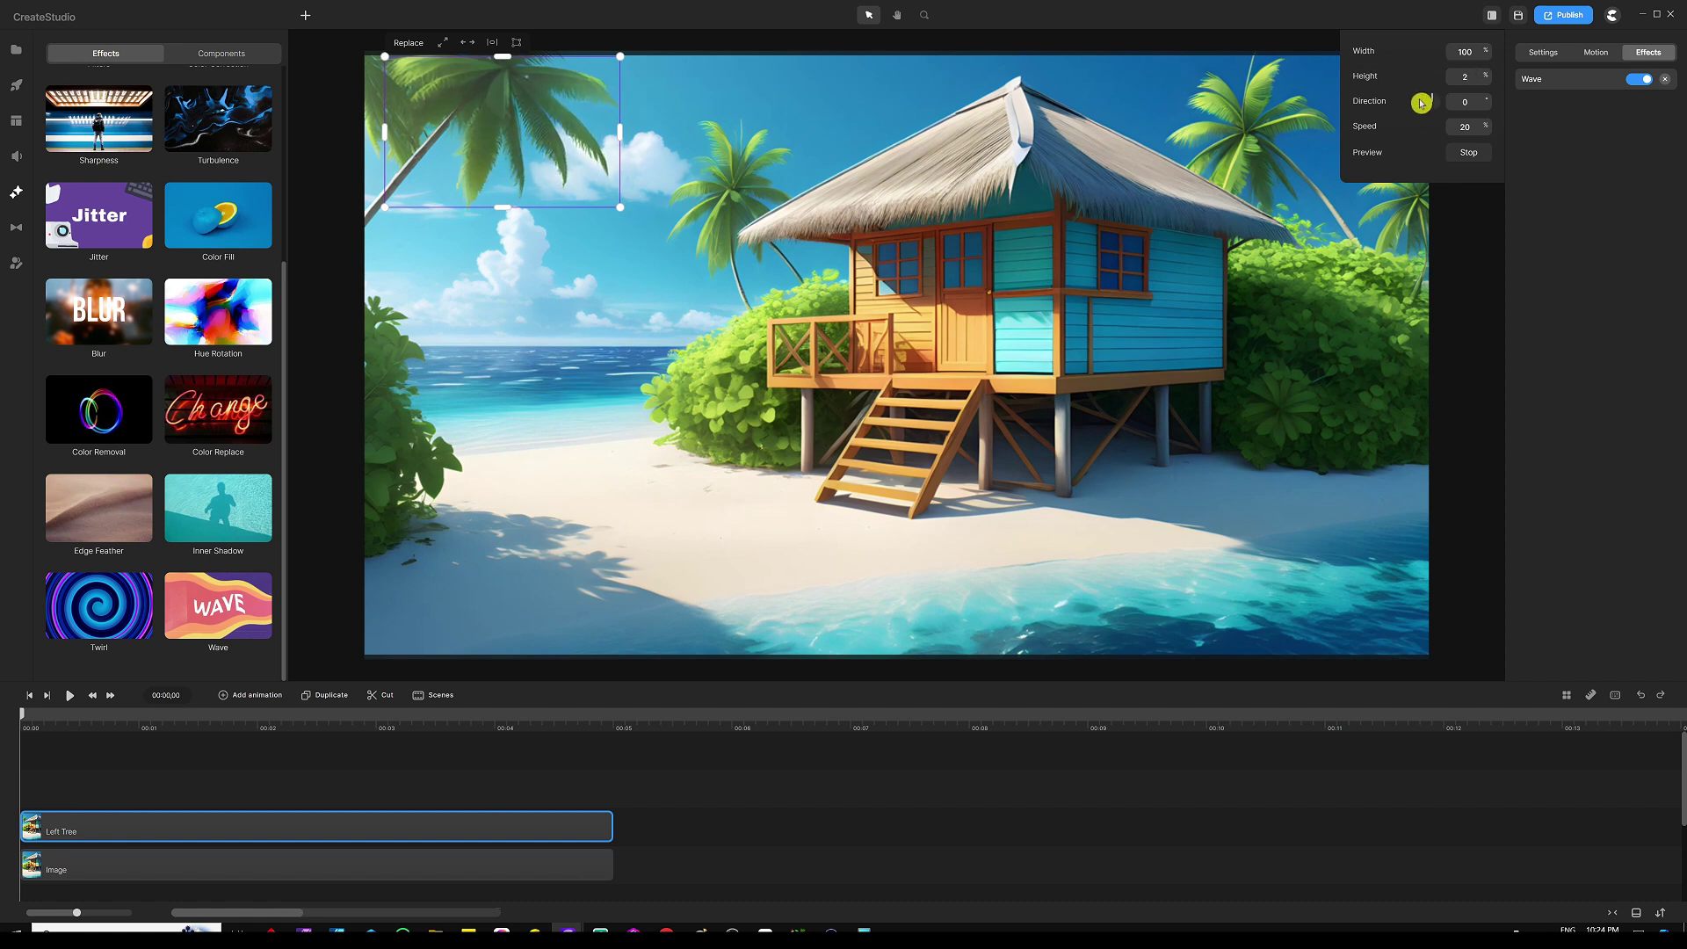
{"action": "left_click_drag", "start_coordinate": [1472, 129], "coordinate": [1443, 132]}
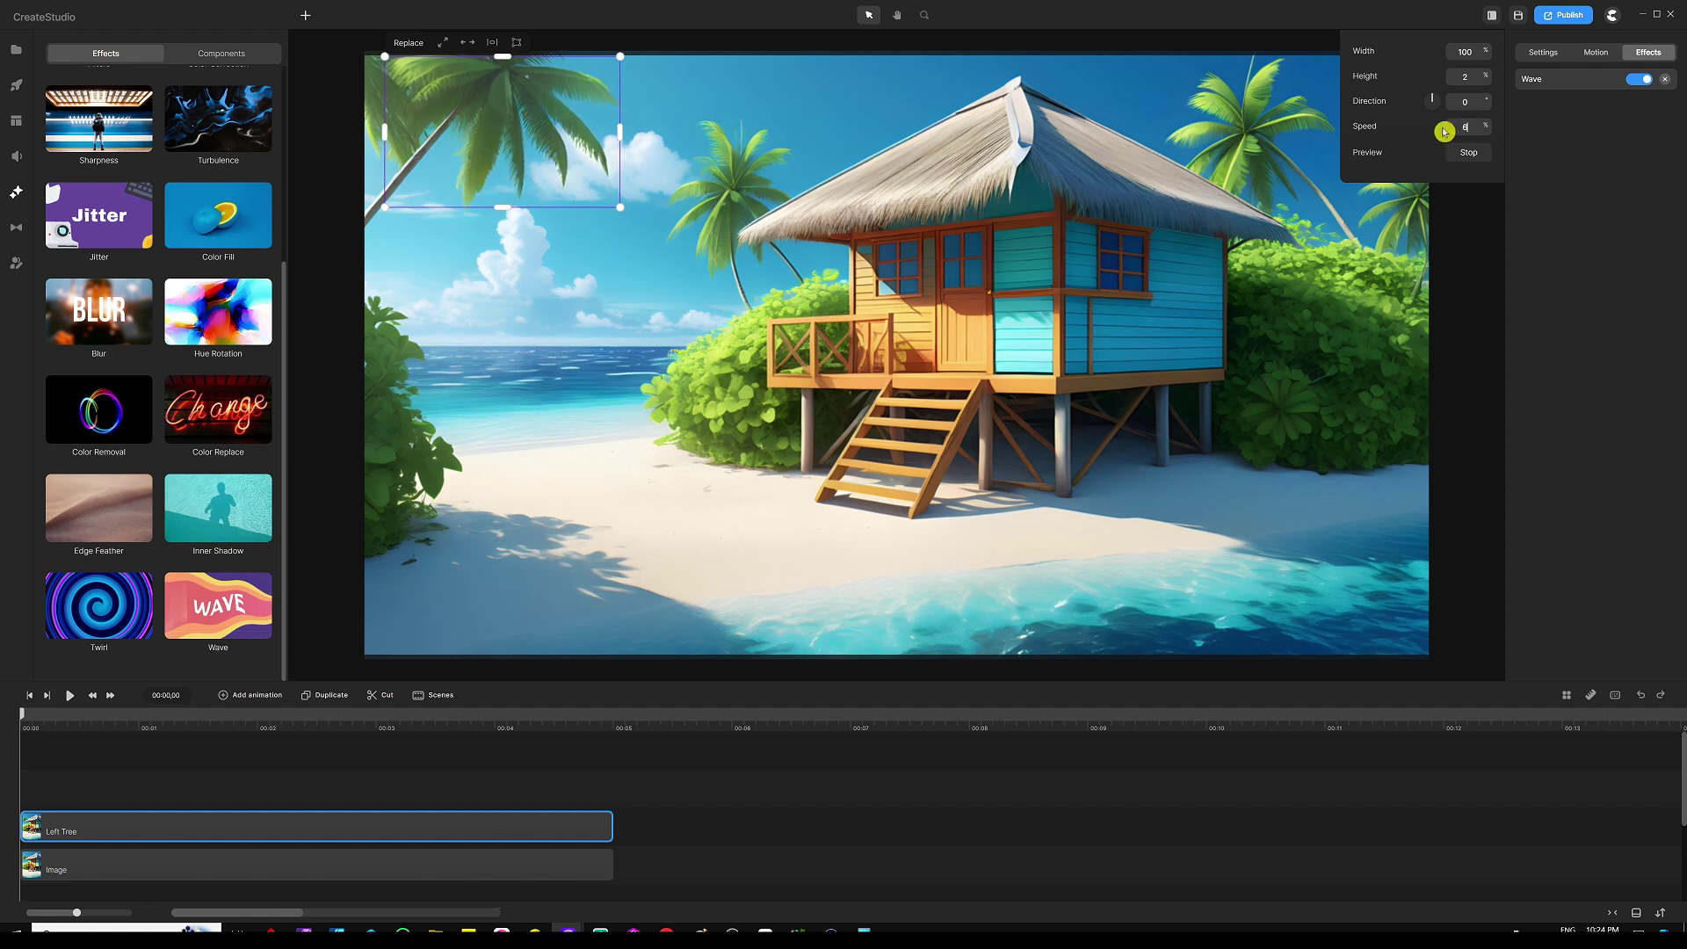
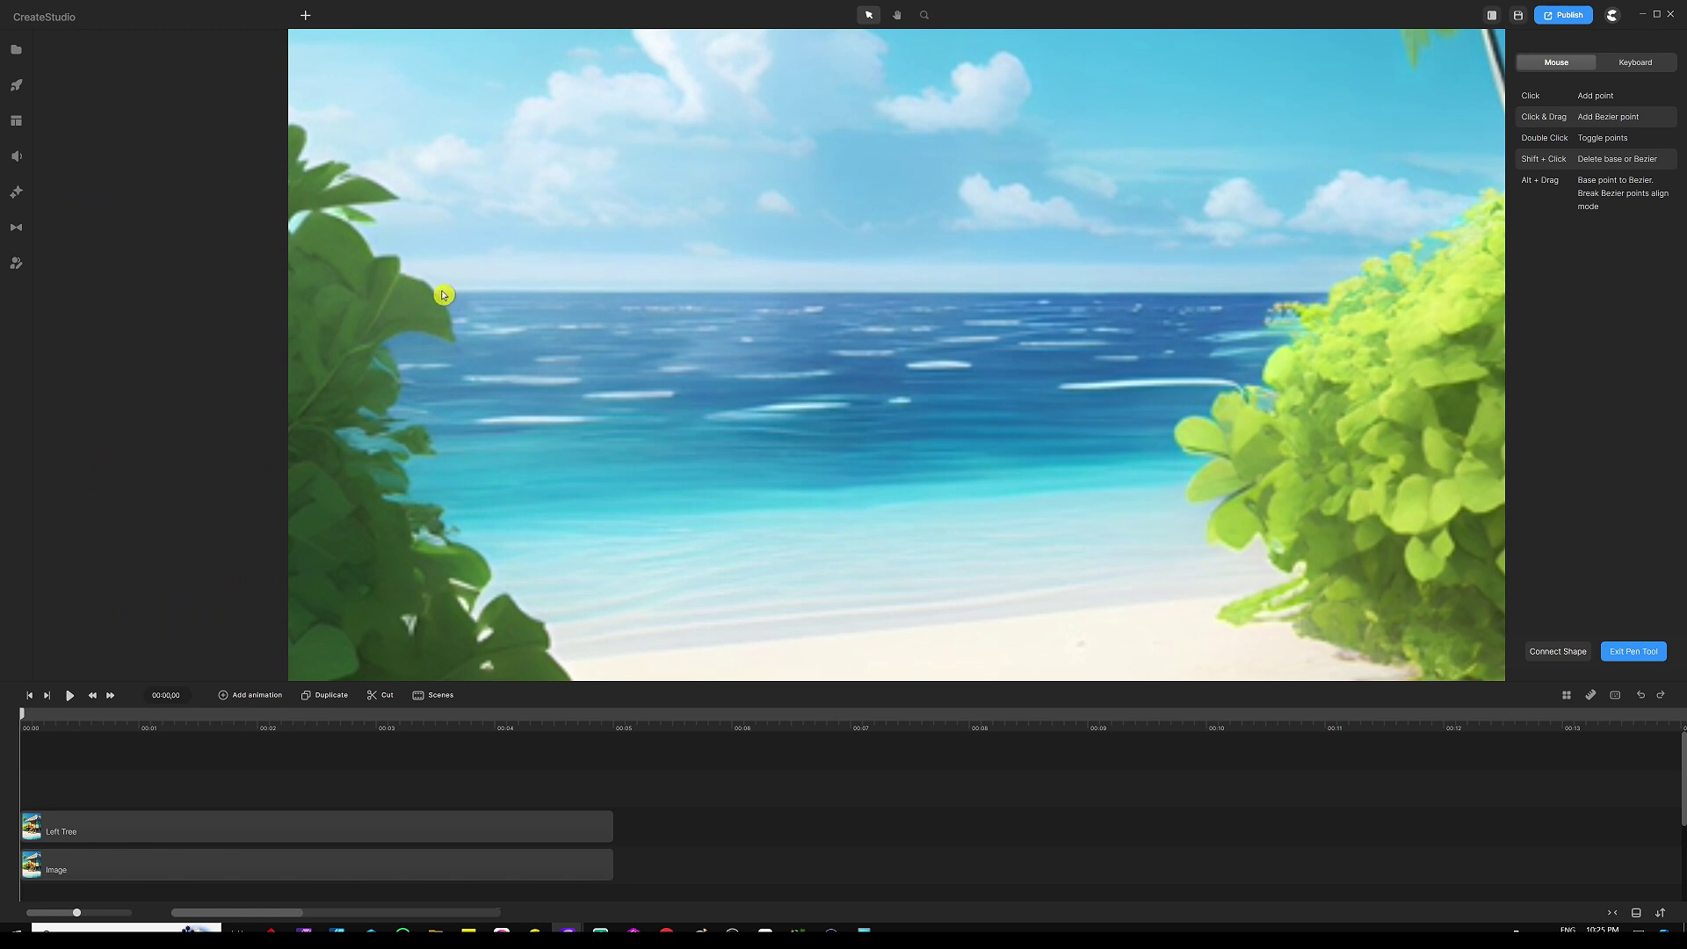
Start a pen path along the sea's horizon from the left plant and down the upper edge of the bush beside the hut.
{"action": "left_click", "coordinate": [439, 292]}
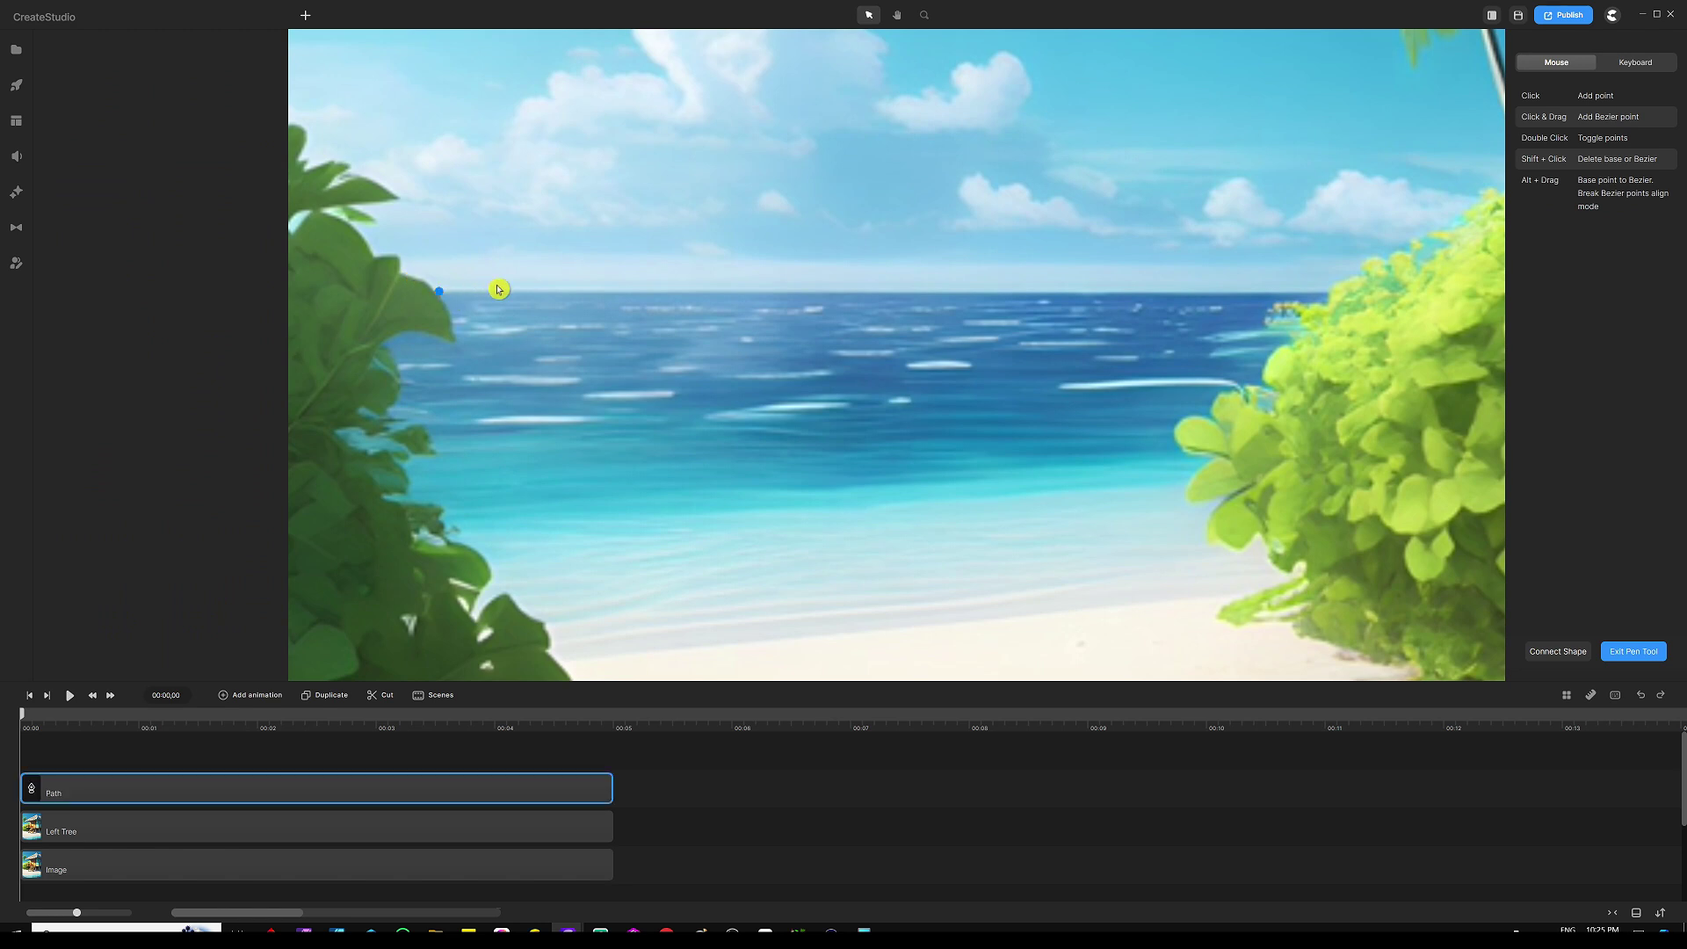
{"action": "left_click", "coordinate": [1324, 294]}
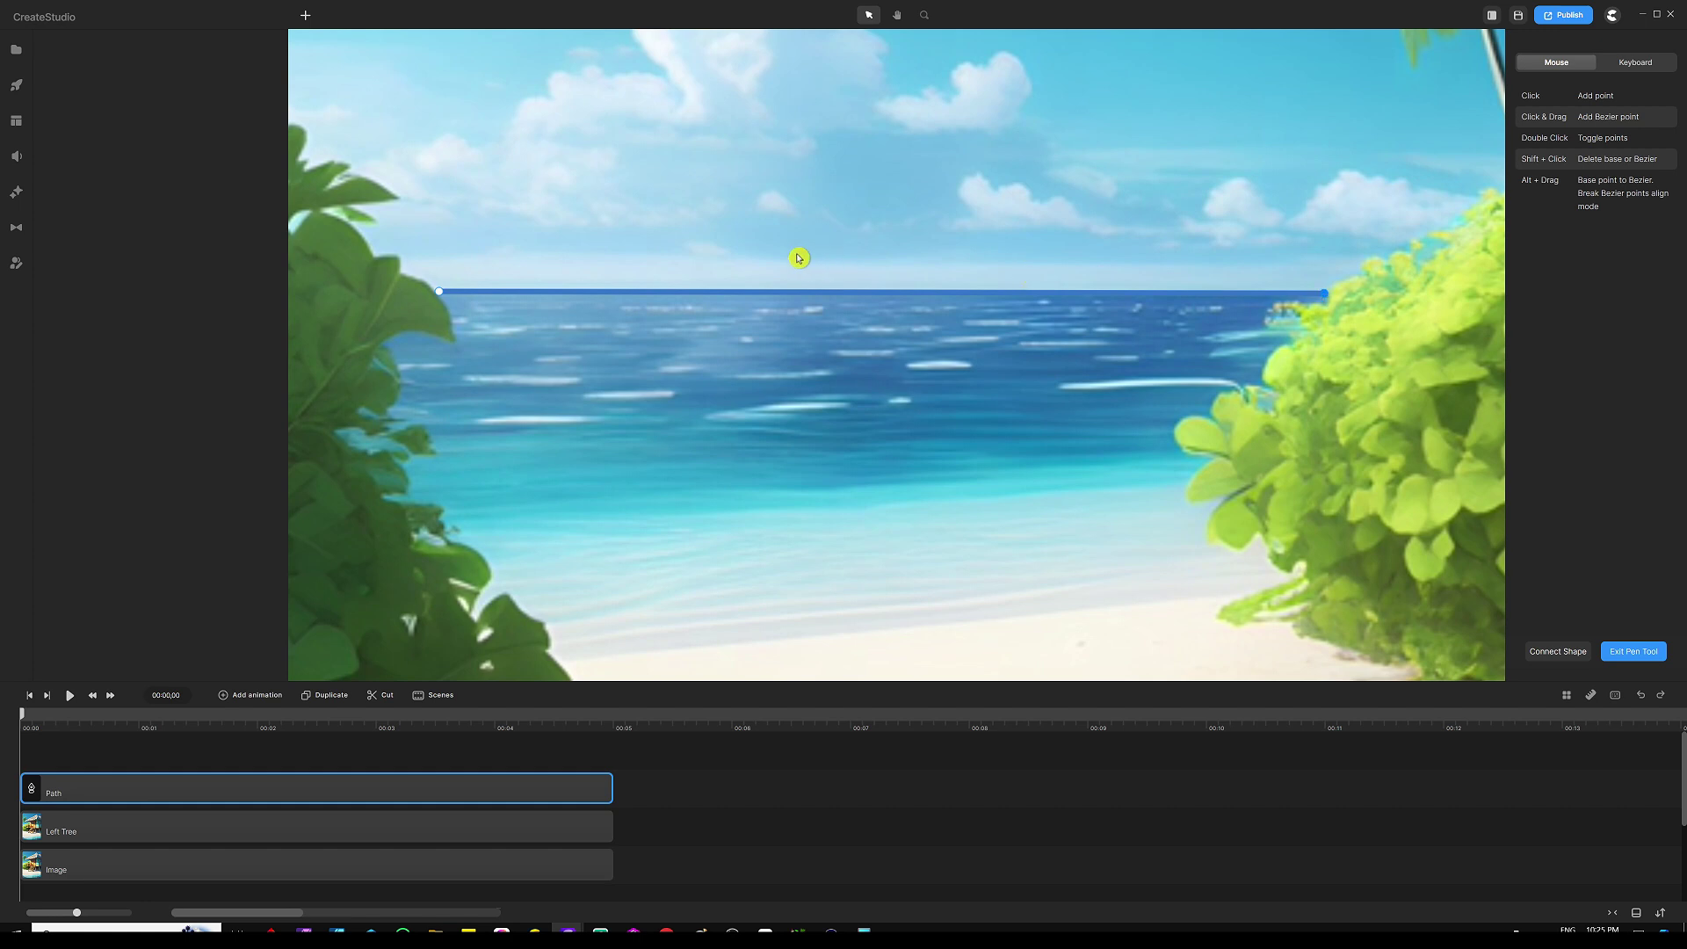
{"action": "scroll", "coordinate": [798, 256], "scroll_direction": "down", "scroll_amount": 3}
{"action": "scroll", "coordinate": [1050, 330], "scroll_direction": "up", "scroll_amount": 5}
{"action": "left_click", "coordinate": [1048, 324]}
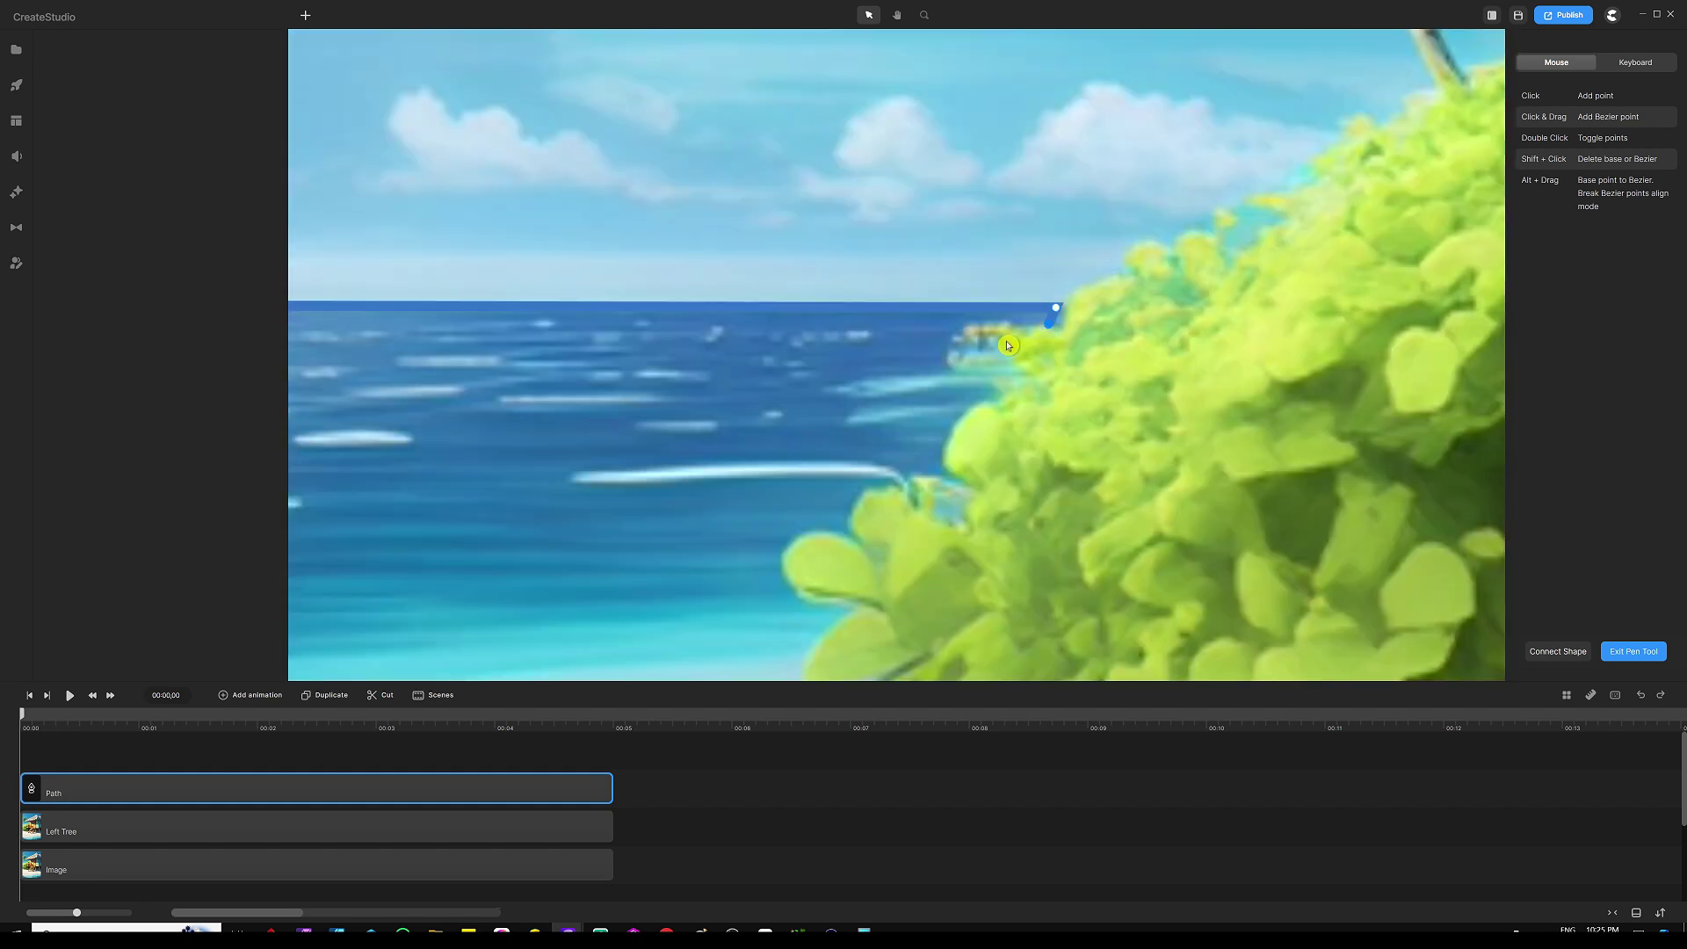
{"action": "left_click", "coordinate": [1007, 342]}
{"action": "left_click", "coordinate": [1016, 377]}
{"action": "left_click", "coordinate": [1001, 397]}
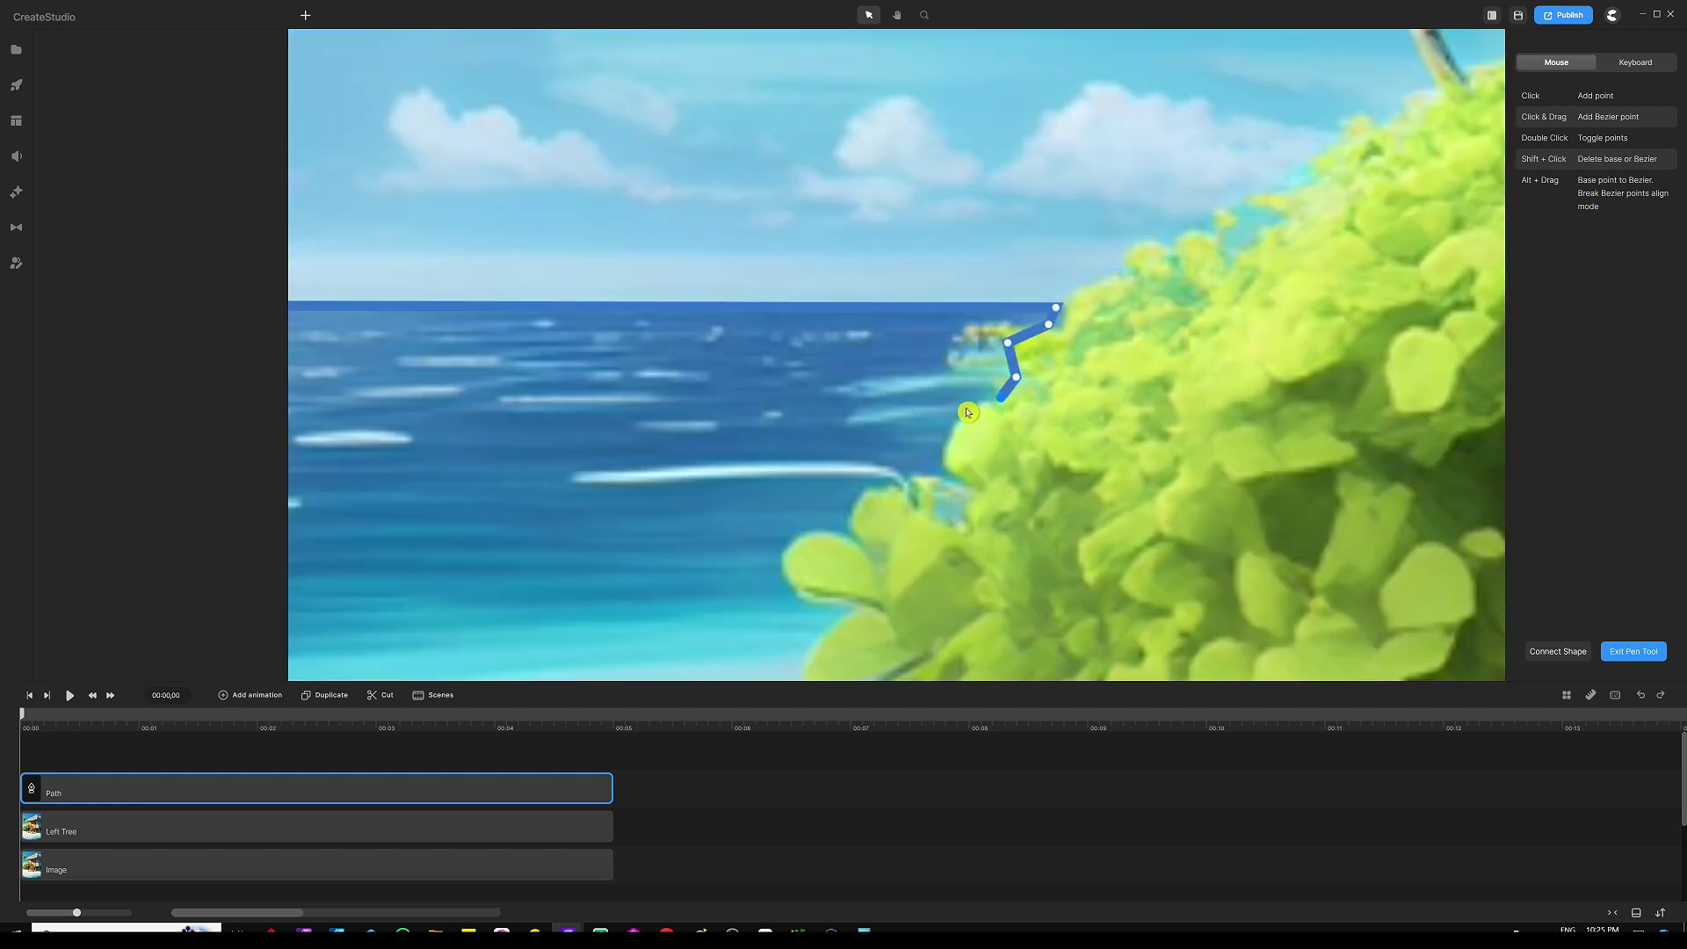
{"action": "left_click", "coordinate": [962, 408]}
{"action": "left_click", "coordinate": [945, 433]}
{"action": "left_click", "coordinate": [940, 463]}
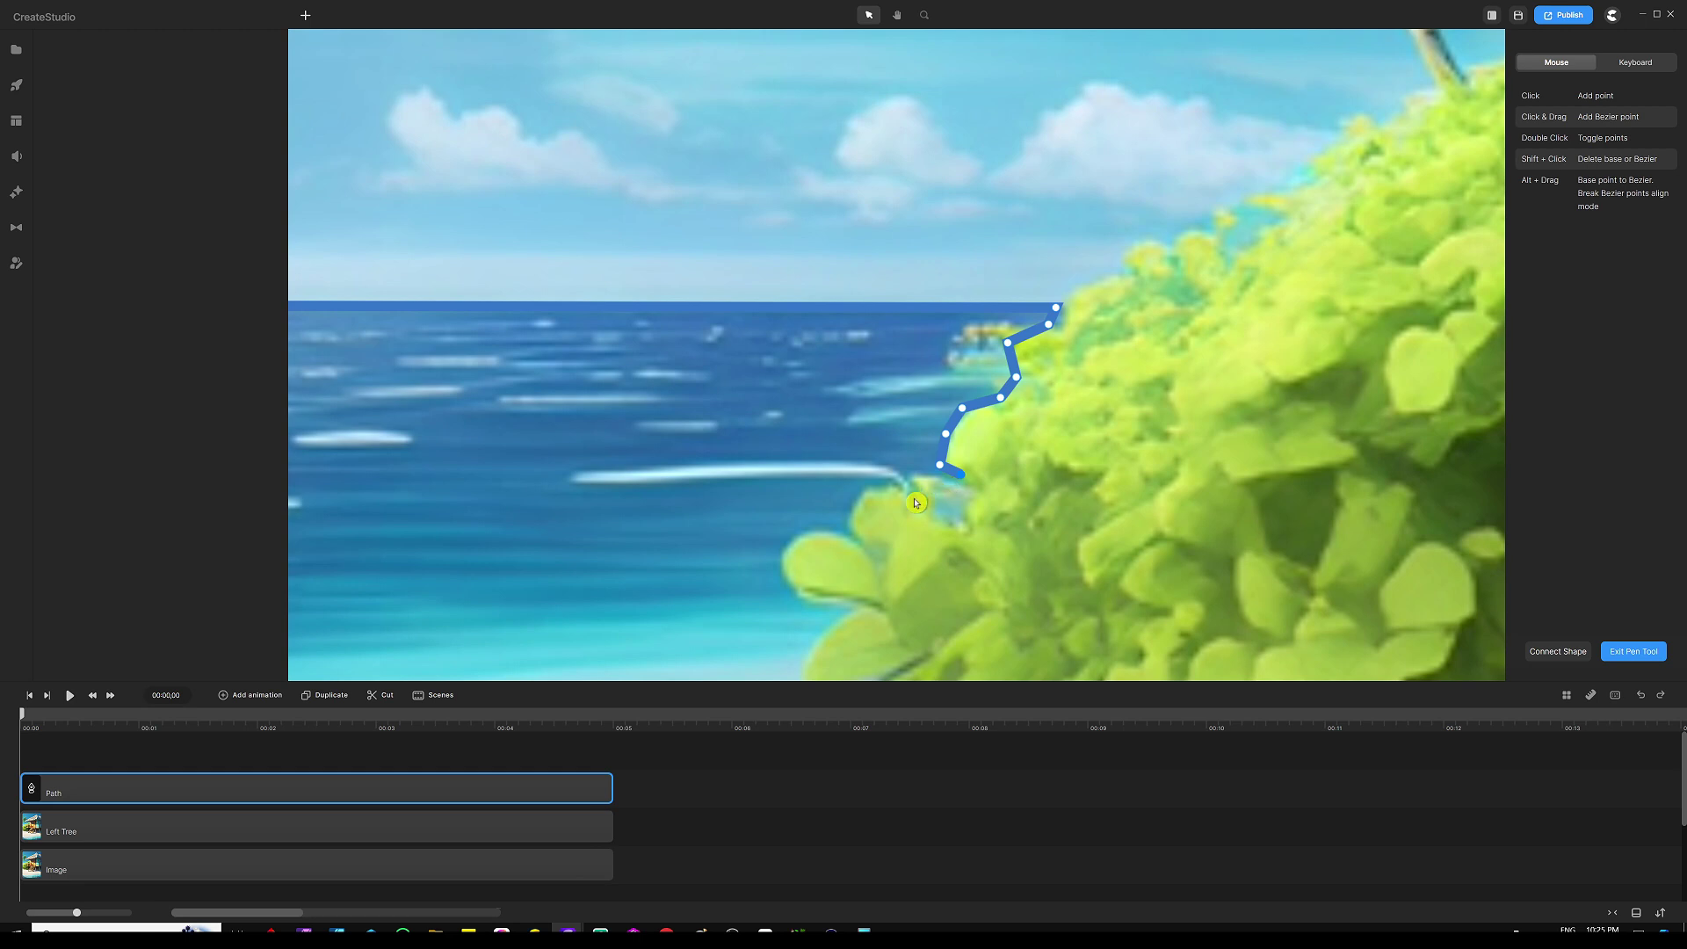
Continue the sea path around the protruding middle leaves of the bush beside the hut.
{"action": "left_click", "coordinate": [960, 474]}
{"action": "left_click", "coordinate": [966, 493]}
{"action": "left_click", "coordinate": [958, 525]}
{"action": "left_click", "coordinate": [929, 513]}
{"action": "left_click", "coordinate": [895, 499]}
{"action": "left_click", "coordinate": [870, 493]}
{"action": "left_click", "coordinate": [853, 511]}
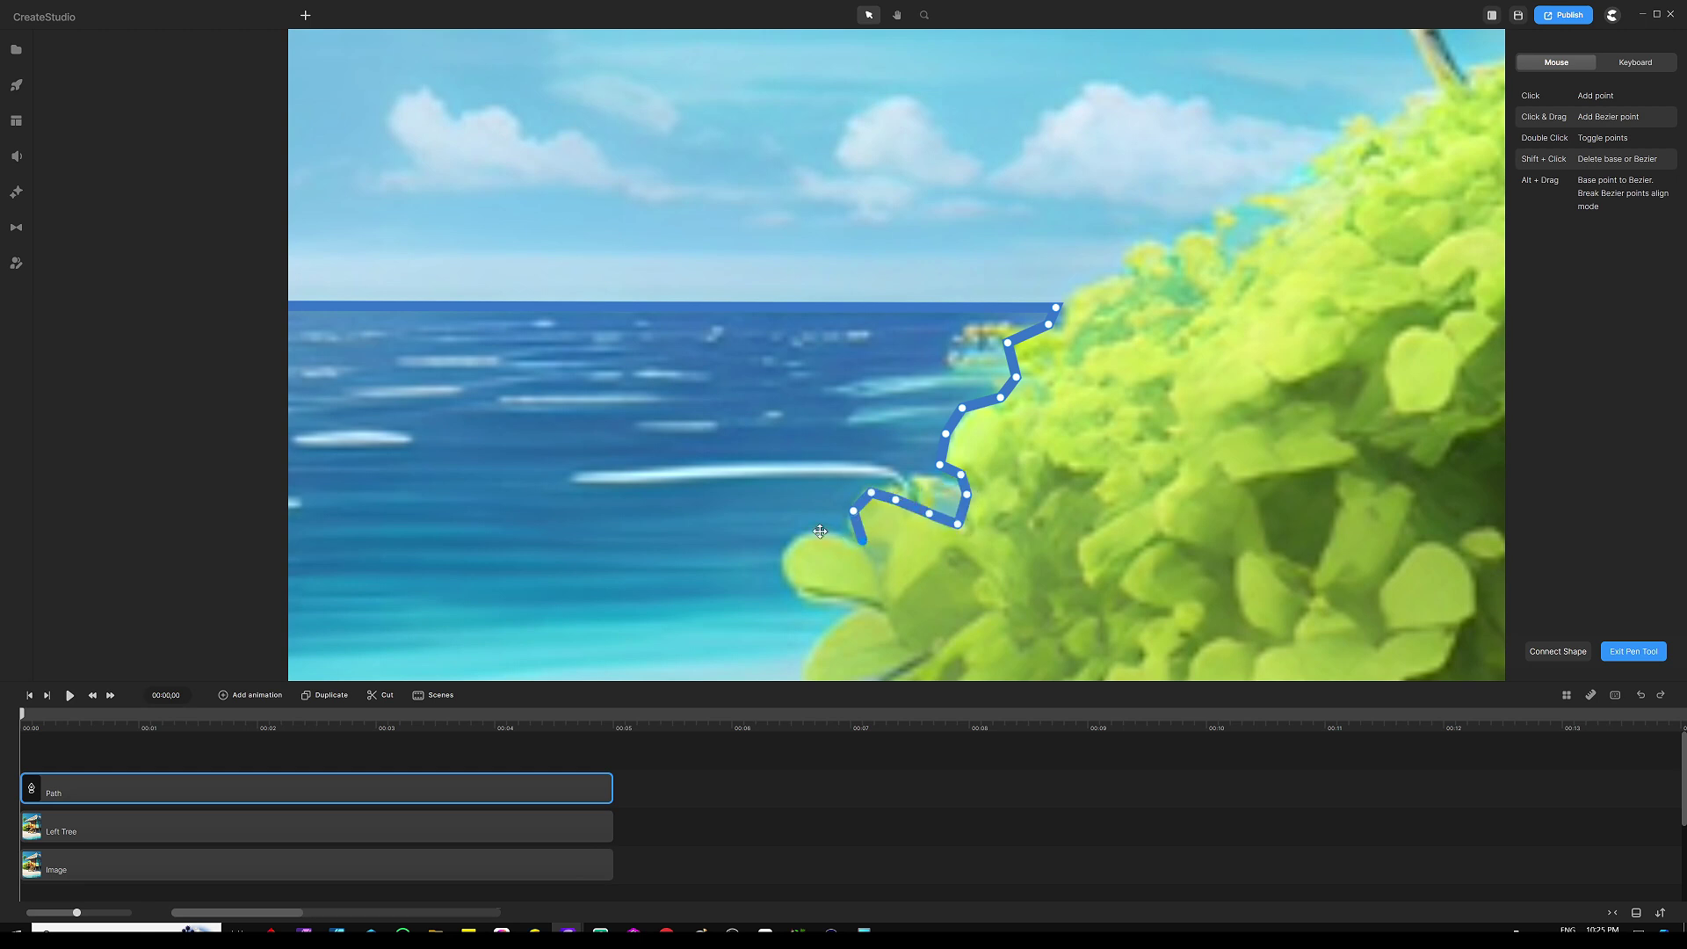
{"action": "left_click", "coordinate": [864, 542]}
{"action": "left_click", "coordinate": [818, 532]}
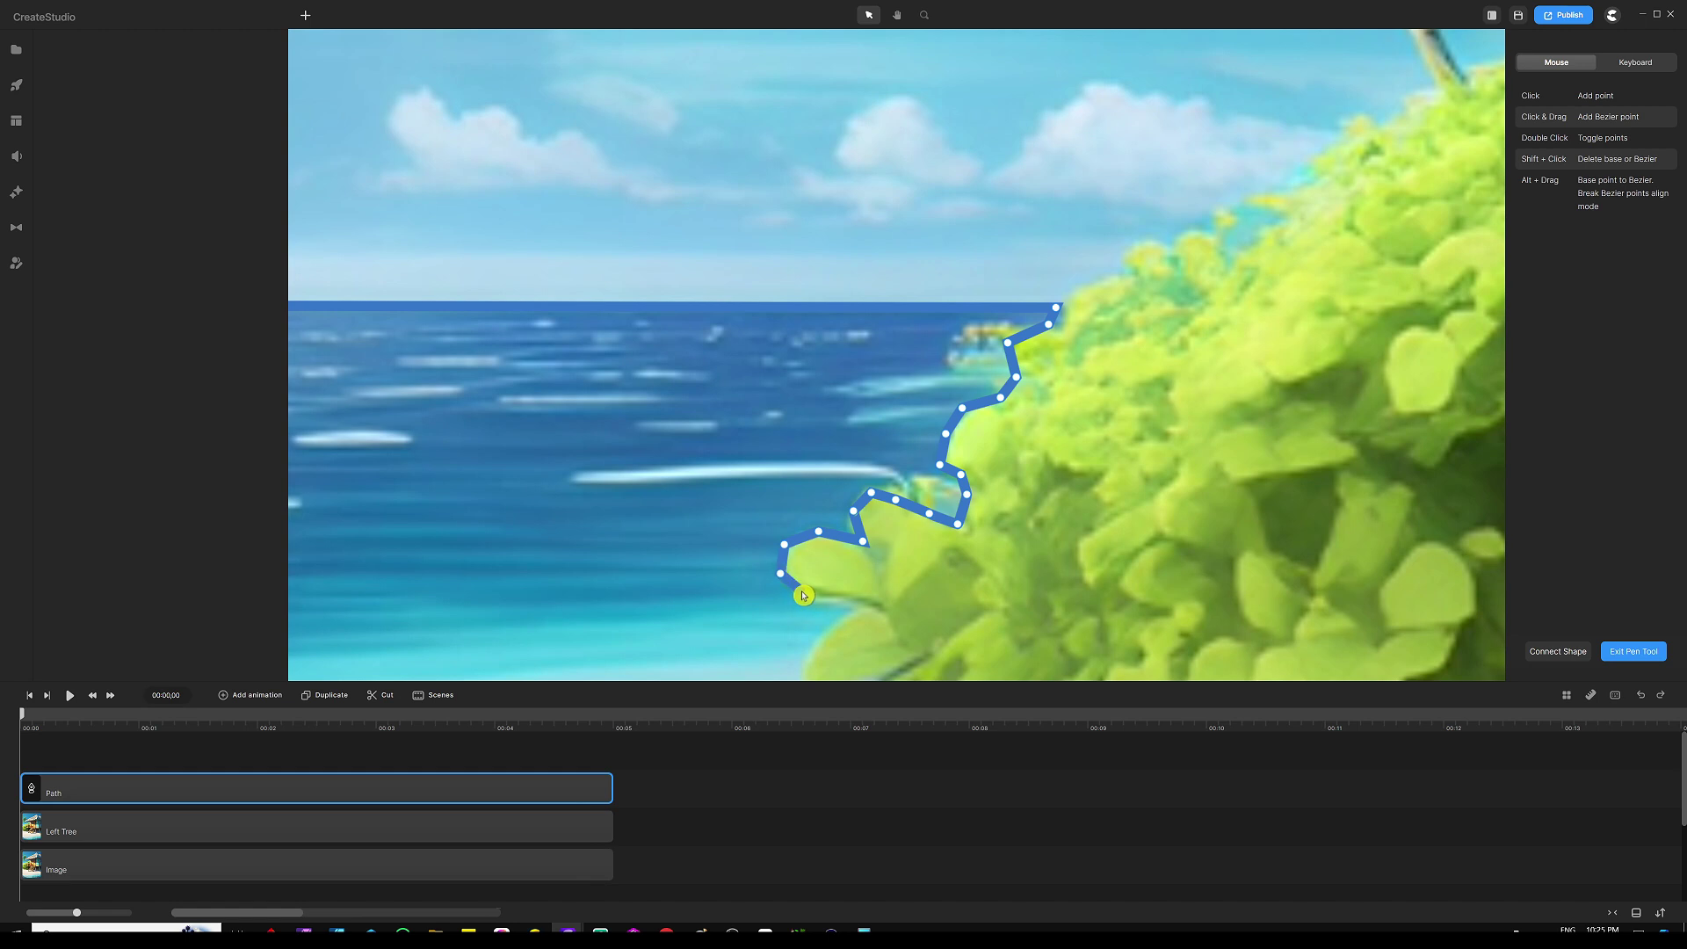
Trace the sea path around the lowest leaves of the bush down to the shoreline.
{"action": "scroll", "coordinate": [764, 465], "scroll_direction": "down", "scroll_amount": 5}
{"action": "scroll", "coordinate": [784, 455], "scroll_direction": "up", "scroll_amount": 5}
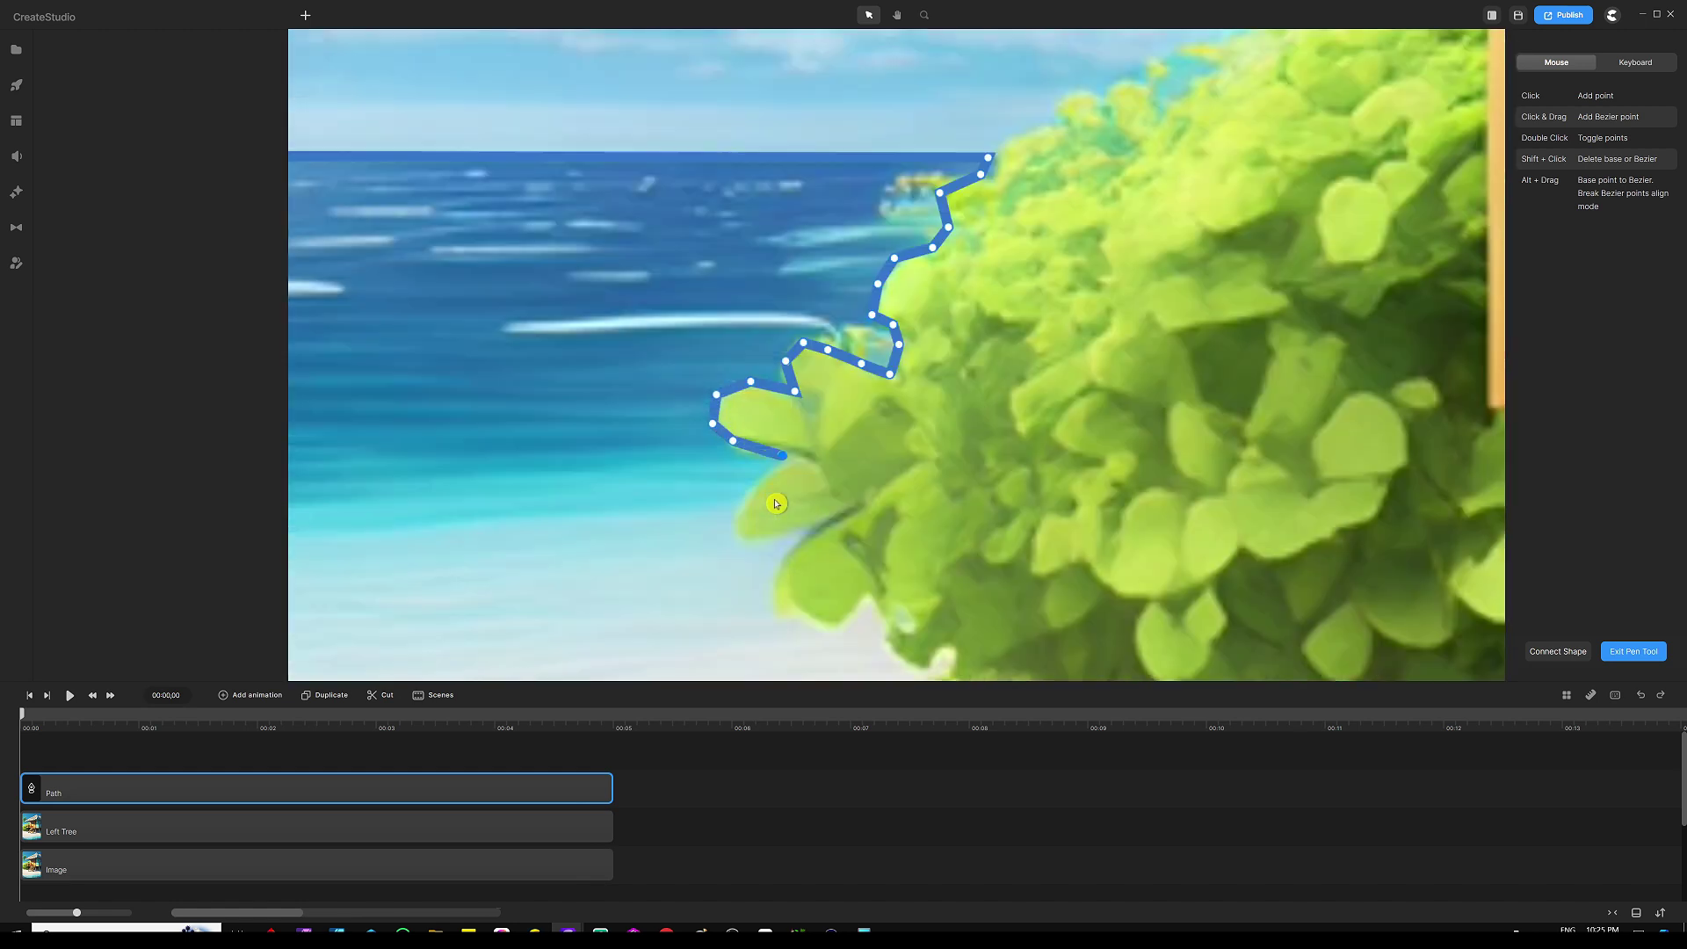
{"action": "left_click", "coordinate": [751, 494]}
{"action": "left_click", "coordinate": [734, 521]}
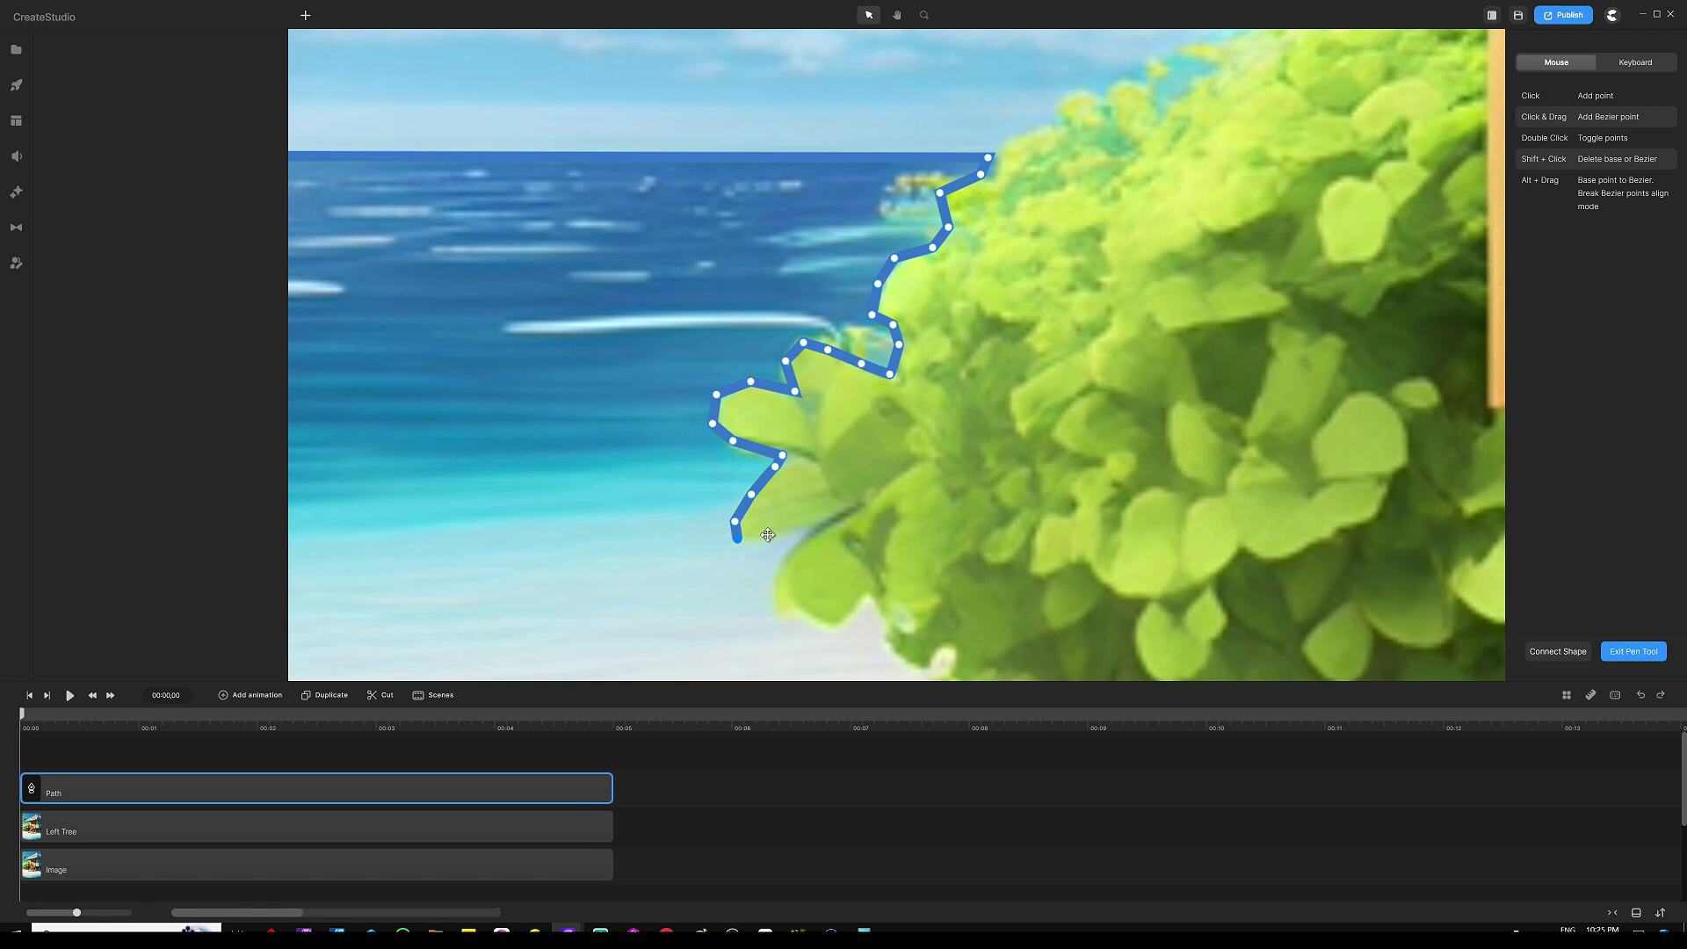
{"action": "left_click", "coordinate": [814, 531]}
{"action": "left_click", "coordinate": [767, 571]}
{"action": "left_click", "coordinate": [785, 605]}
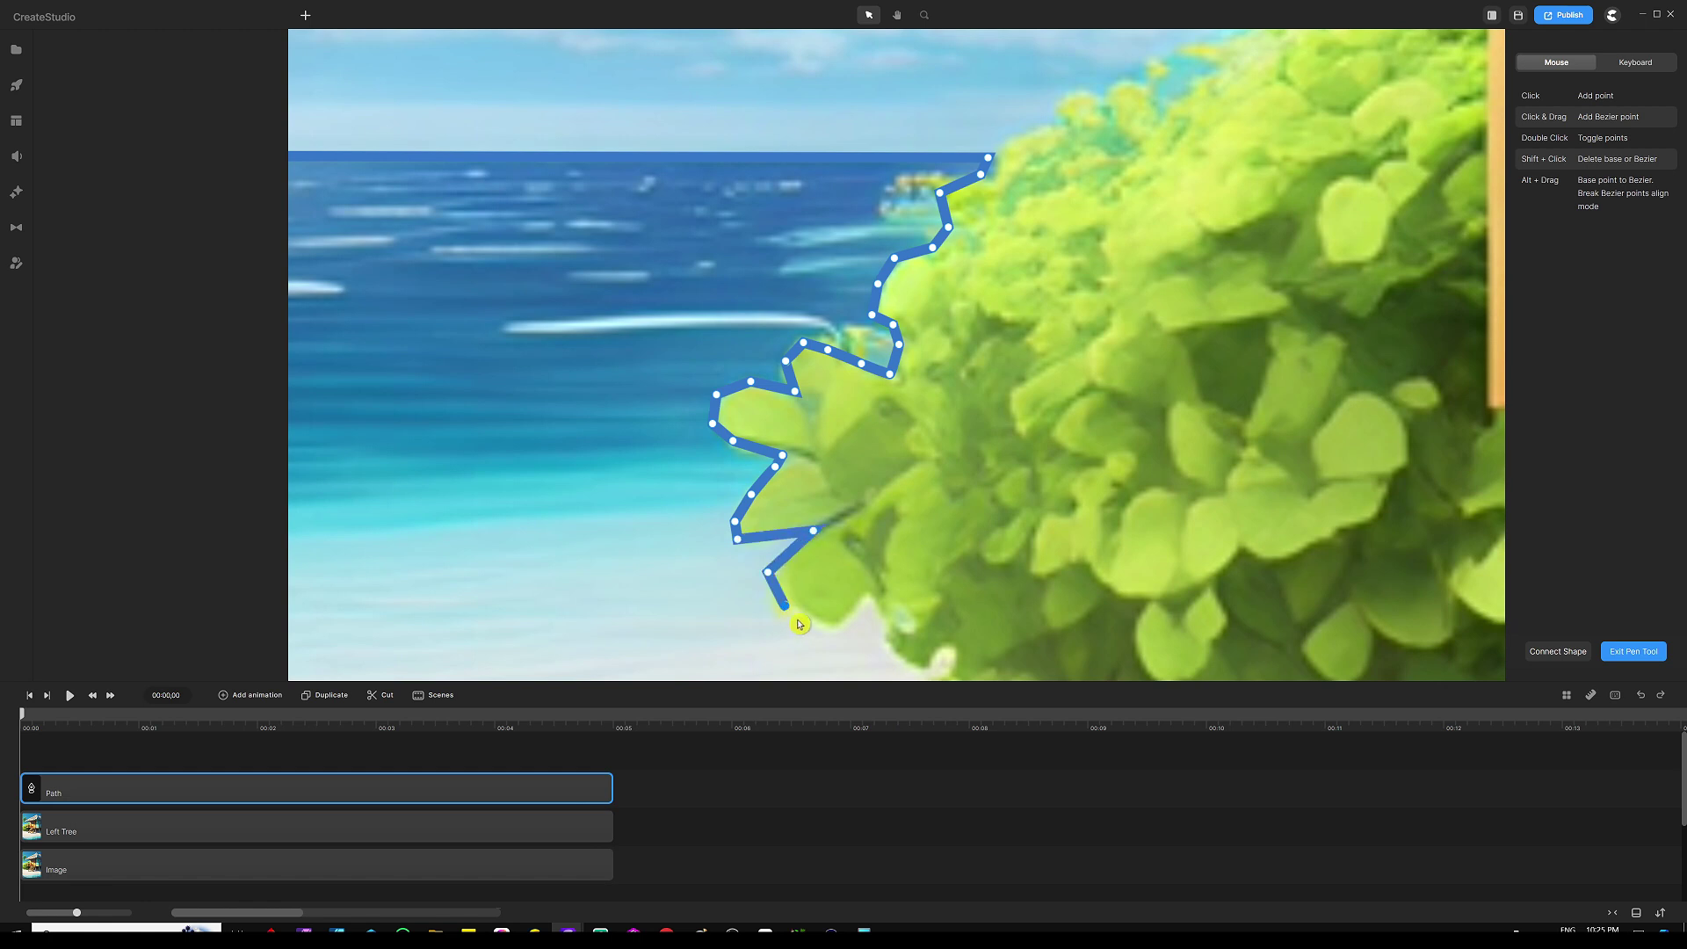
{"action": "left_click", "coordinate": [818, 623]}
Extend the sea path across the shoreline from the bush beside the hut to the left plant.
{"action": "scroll", "coordinate": [841, 484], "scroll_direction": "down", "scroll_amount": 3}
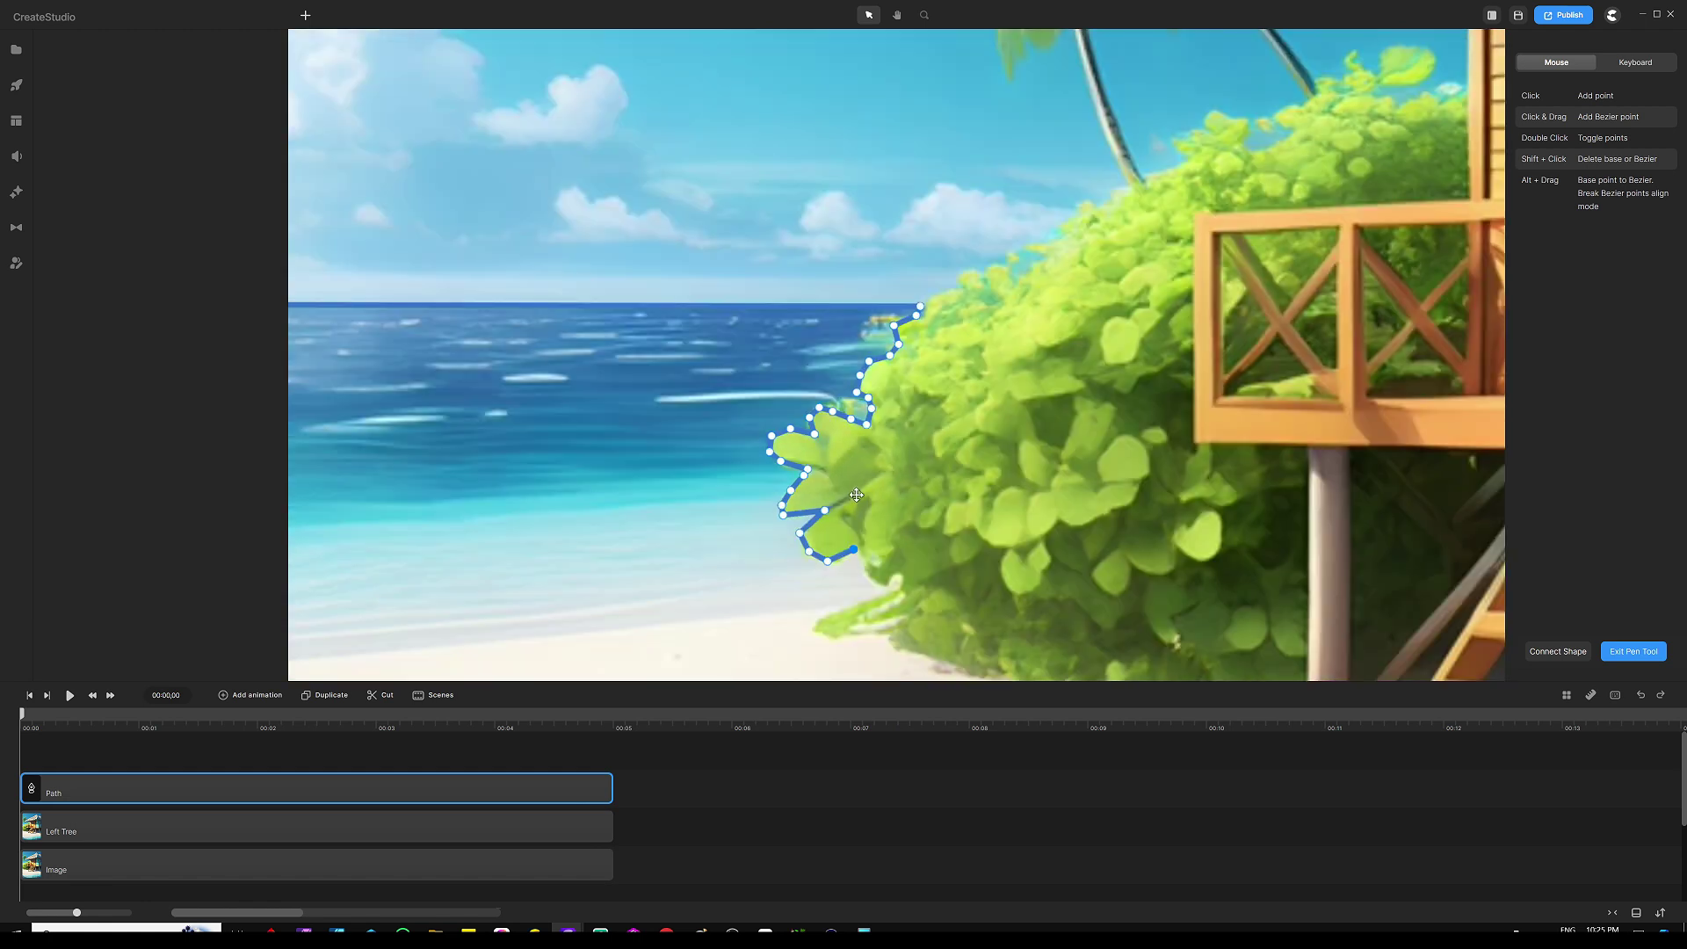
{"action": "scroll", "coordinate": [857, 495], "scroll_direction": "down", "scroll_amount": 3}
{"action": "scroll", "coordinate": [857, 495], "scroll_direction": "up", "scroll_amount": 3}
{"action": "scroll", "coordinate": [870, 499], "scroll_direction": "down", "scroll_amount": 3}
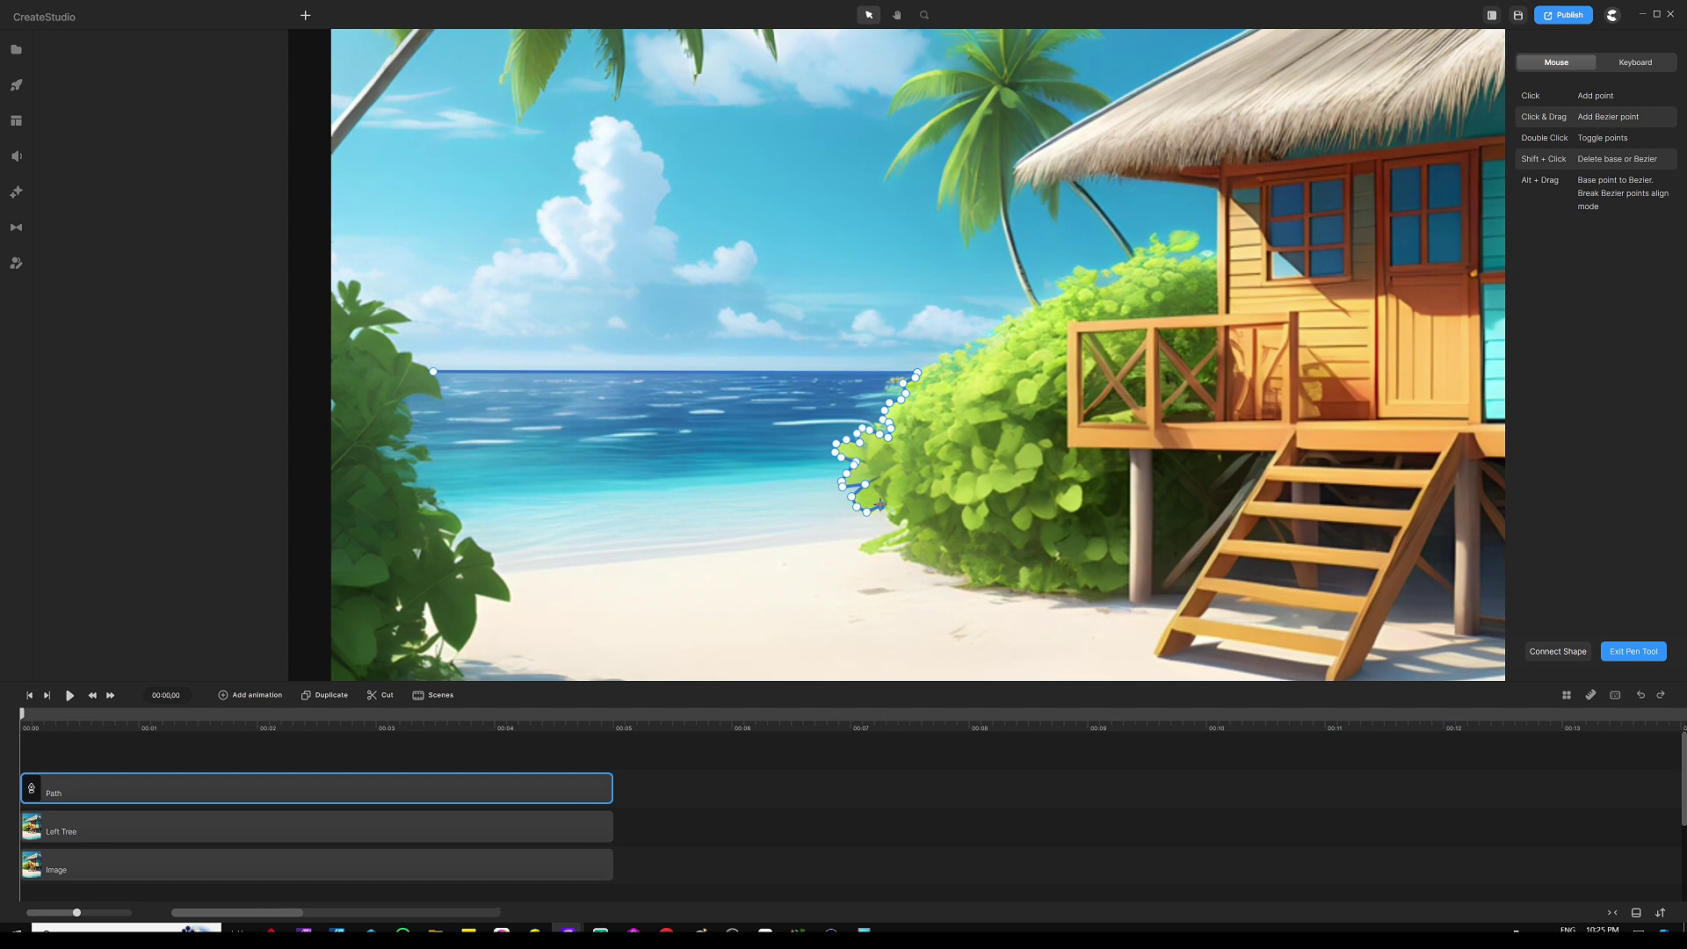
{"action": "left_click", "coordinate": [880, 506]}
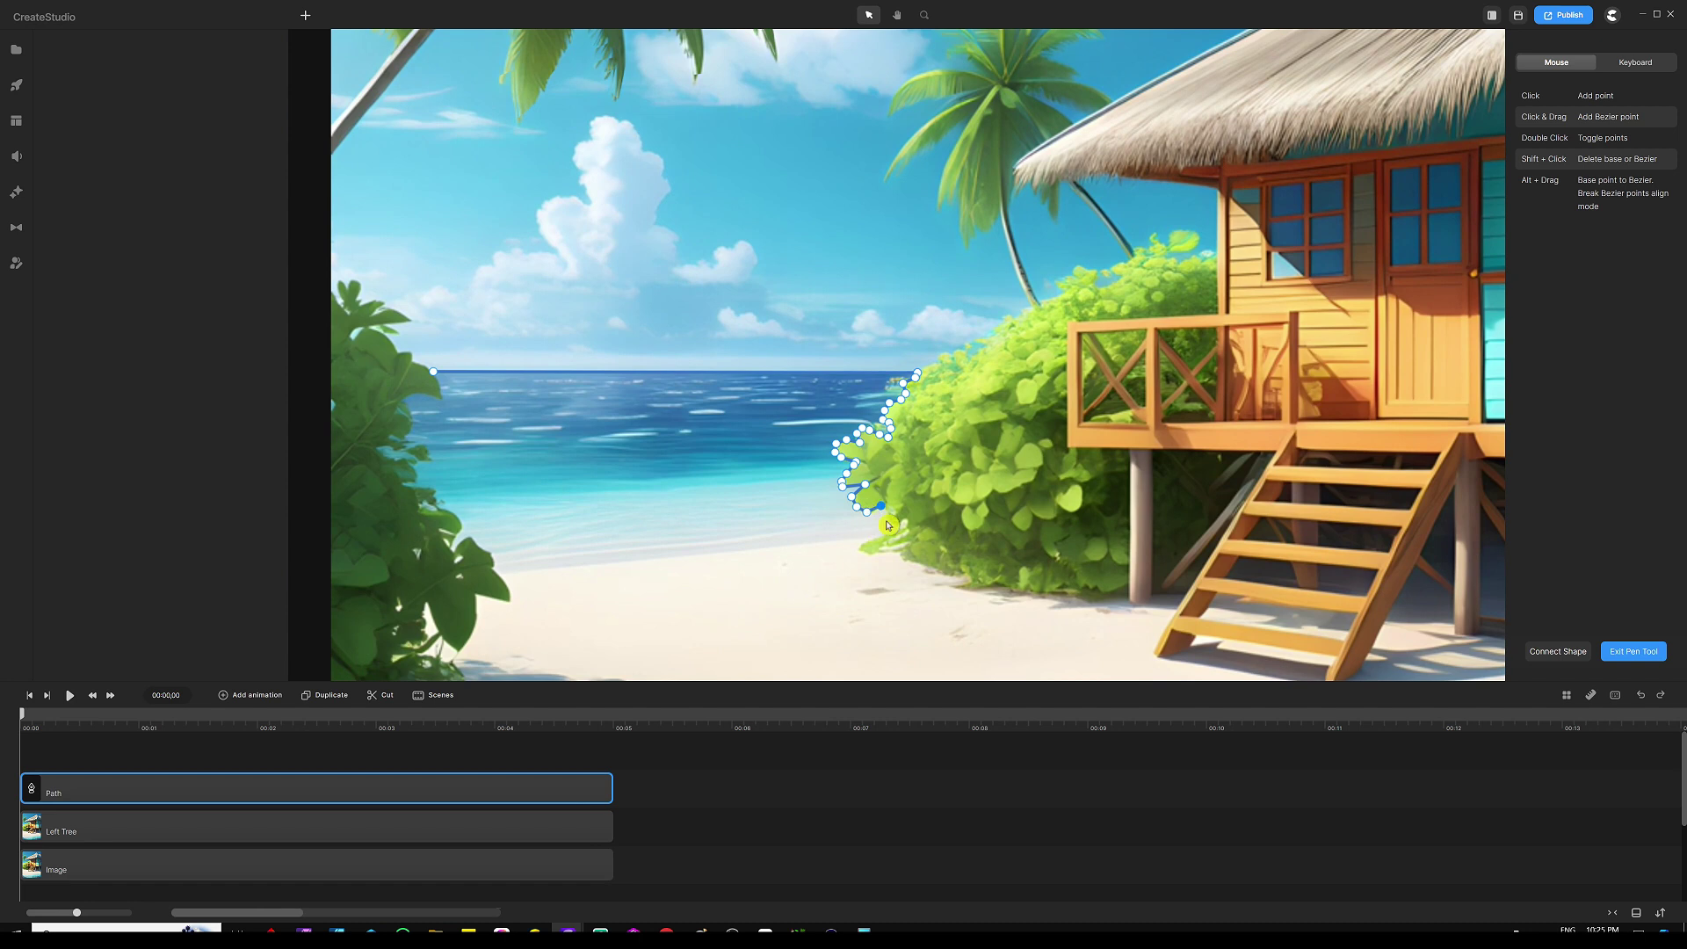
{"action": "left_click", "coordinate": [500, 554]}
{"action": "left_click_drag", "start_coordinate": [500, 555], "coordinate": [496, 555]}
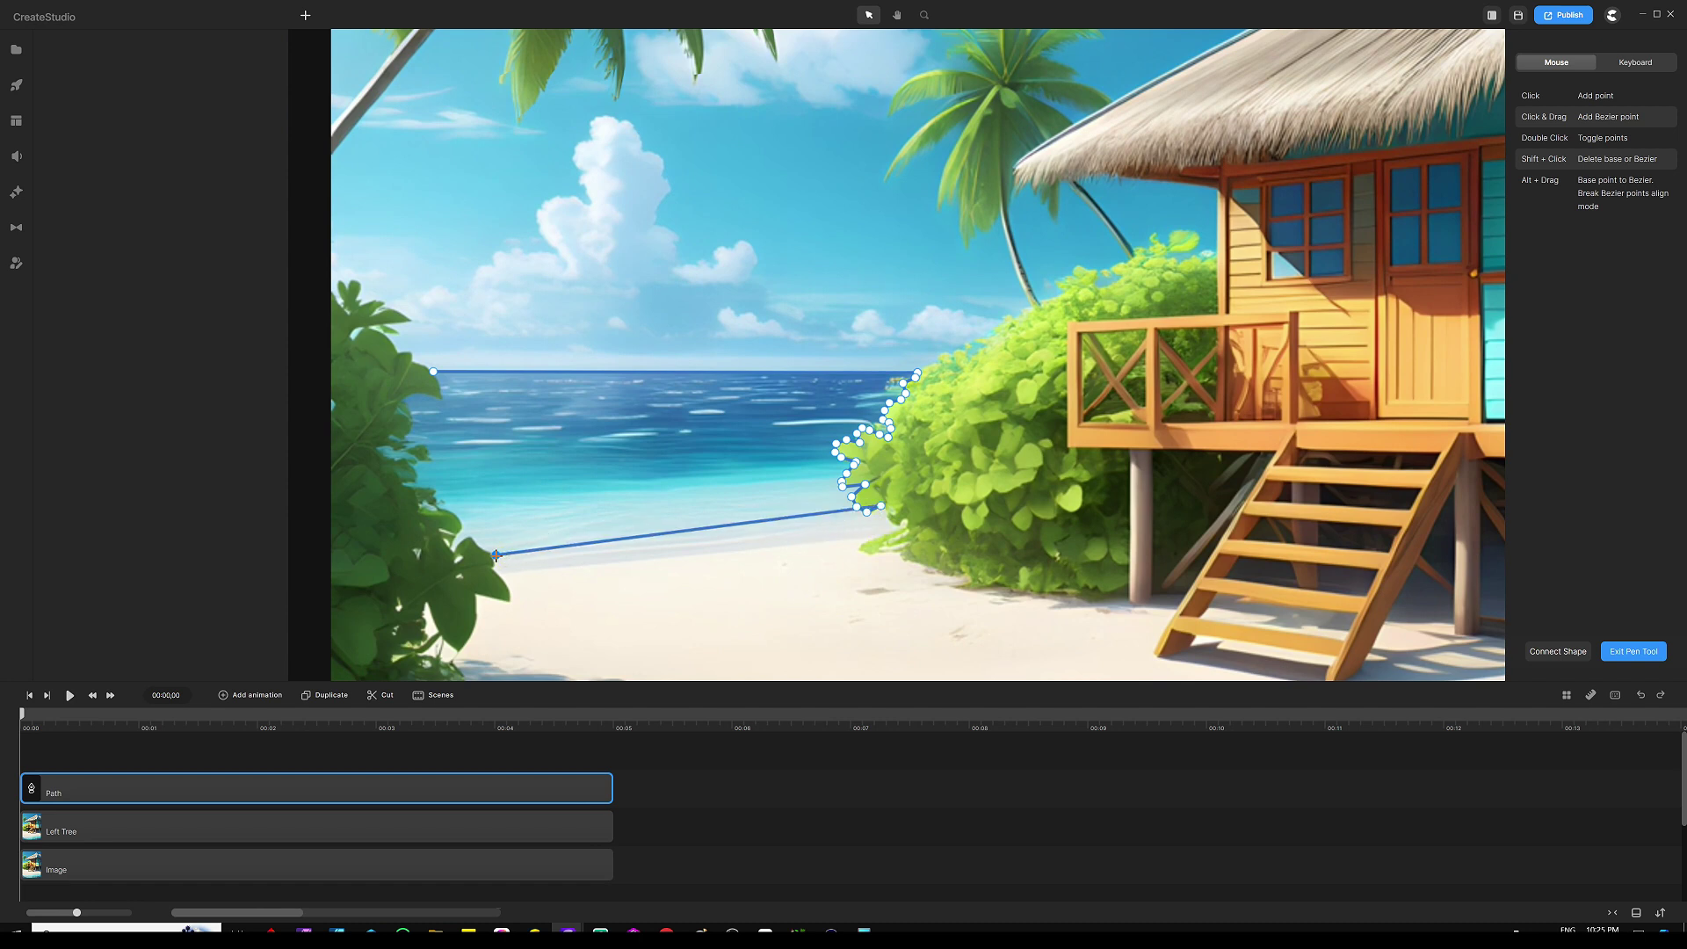
Trace the sea path up the lower leaf edges of the left plant.
{"action": "scroll", "coordinate": [481, 551], "scroll_direction": "up", "scroll_amount": 3}
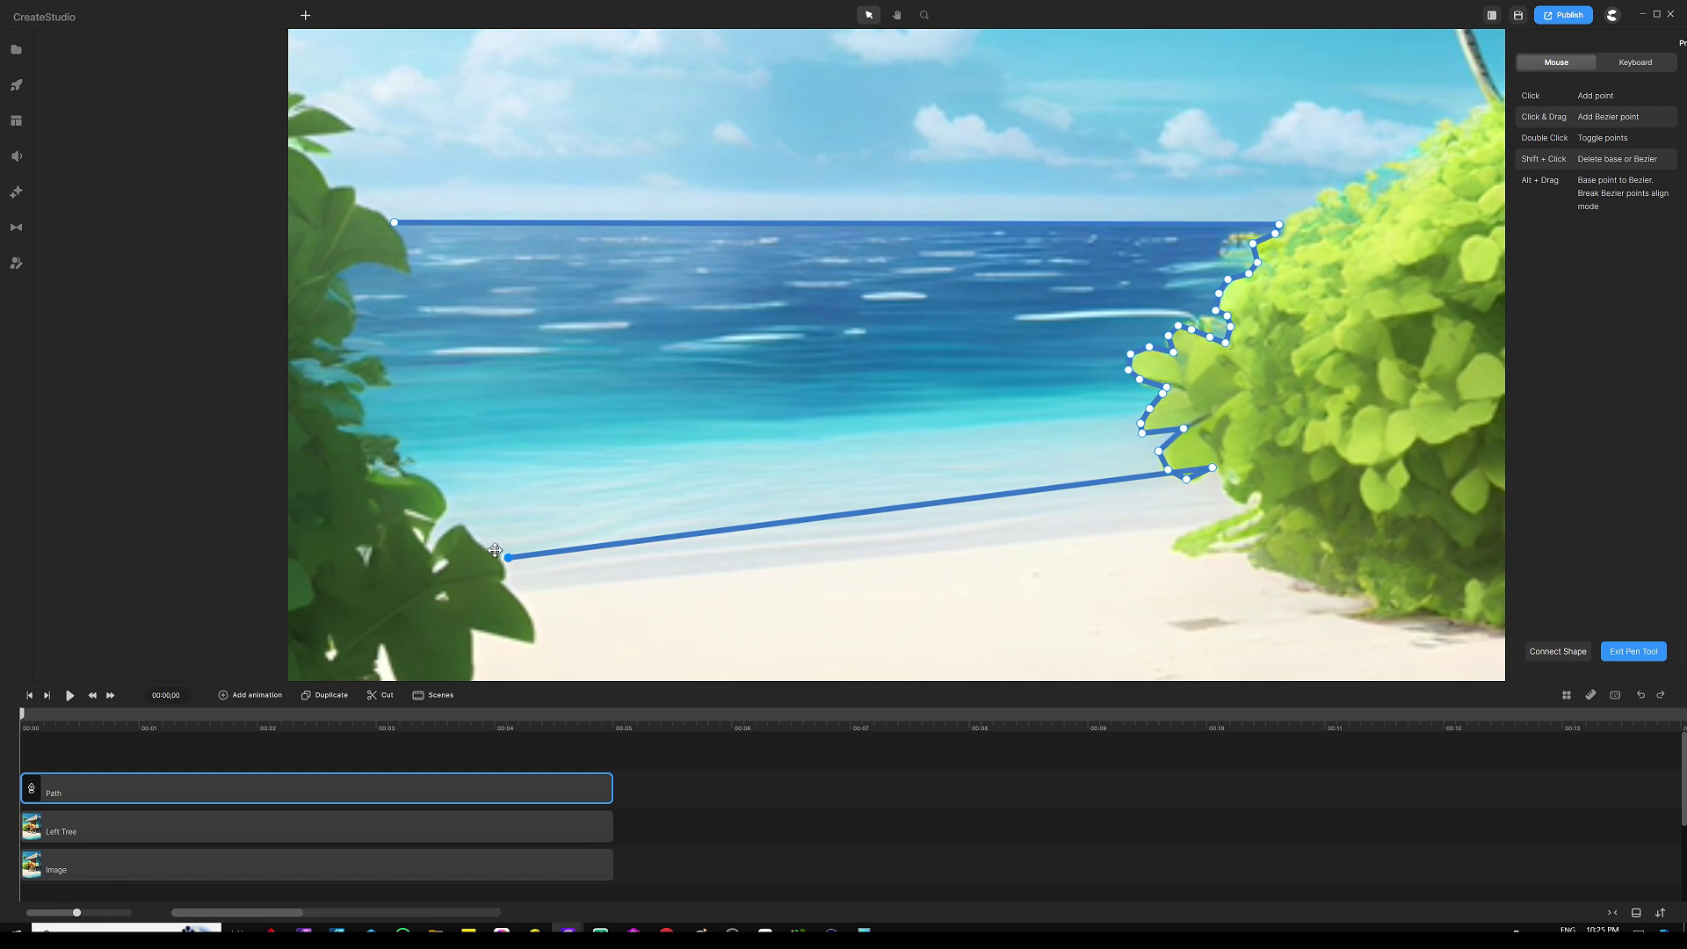
{"action": "left_click", "coordinate": [494, 550]}
{"action": "left_click", "coordinate": [484, 543]}
{"action": "left_click", "coordinate": [471, 531]}
{"action": "left_click", "coordinate": [461, 524]}
{"action": "left_click", "coordinate": [445, 513]}
{"action": "left_click", "coordinate": [449, 497]}
{"action": "left_click", "coordinate": [433, 476]}
{"action": "left_click", "coordinate": [412, 468]}
{"action": "left_click", "coordinate": [395, 436]}
{"action": "left_click", "coordinate": [369, 428]}
{"action": "left_click", "coordinate": [369, 413]}
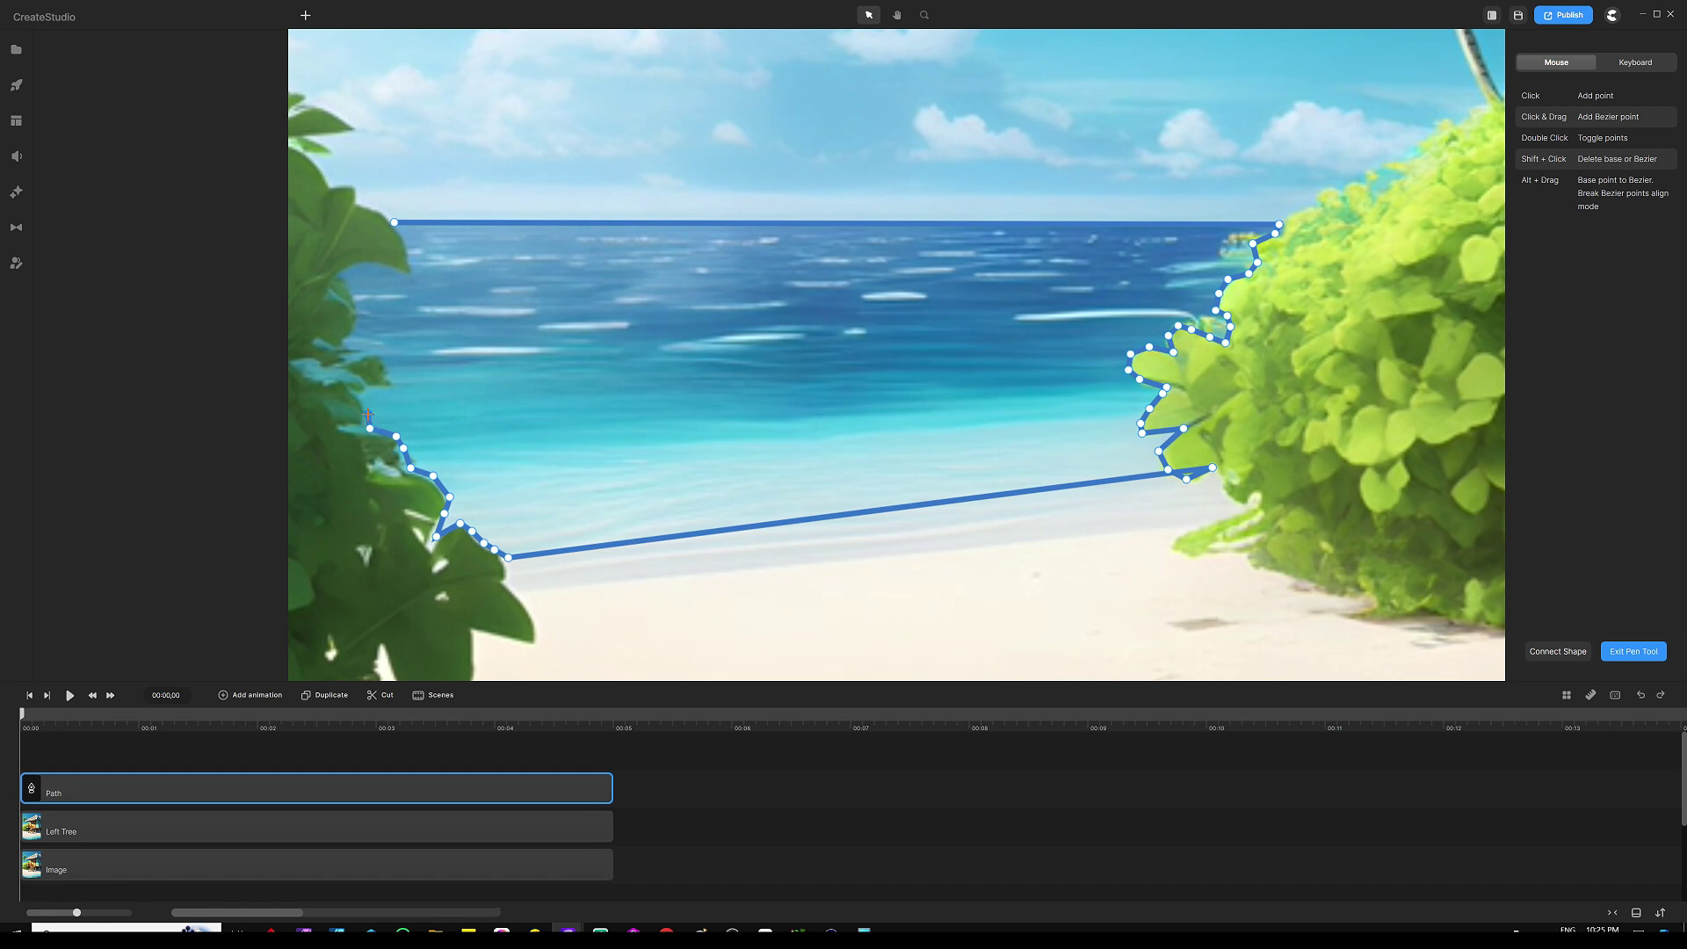
Continue the sea path up the left plant's upper leaves toward the starting point on the horizon.
{"action": "left_click", "coordinate": [362, 389]}
{"action": "left_click", "coordinate": [383, 388]}
{"action": "left_click", "coordinate": [388, 375]}
{"action": "left_click", "coordinate": [361, 349]}
{"action": "left_click", "coordinate": [350, 342]}
{"action": "left_click", "coordinate": [397, 274]}
{"action": "left_click", "coordinate": [407, 242]}
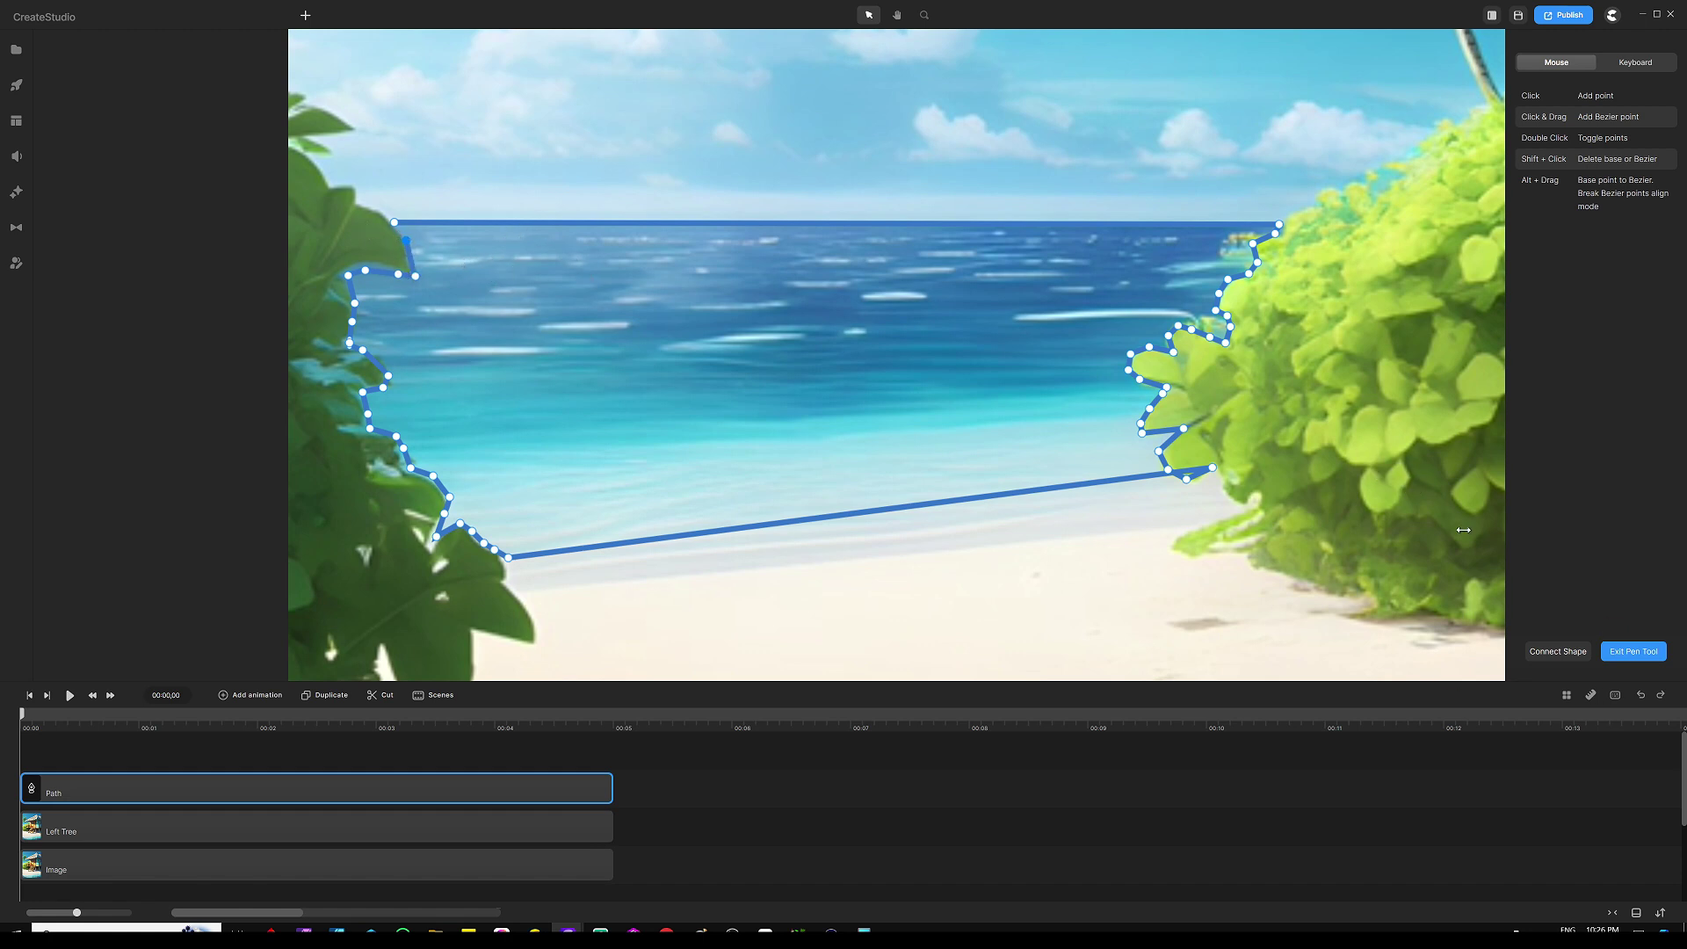
Connect the sea path into a closed shape with a border width of 0 px.
{"action": "left_click", "coordinate": [1558, 651]}
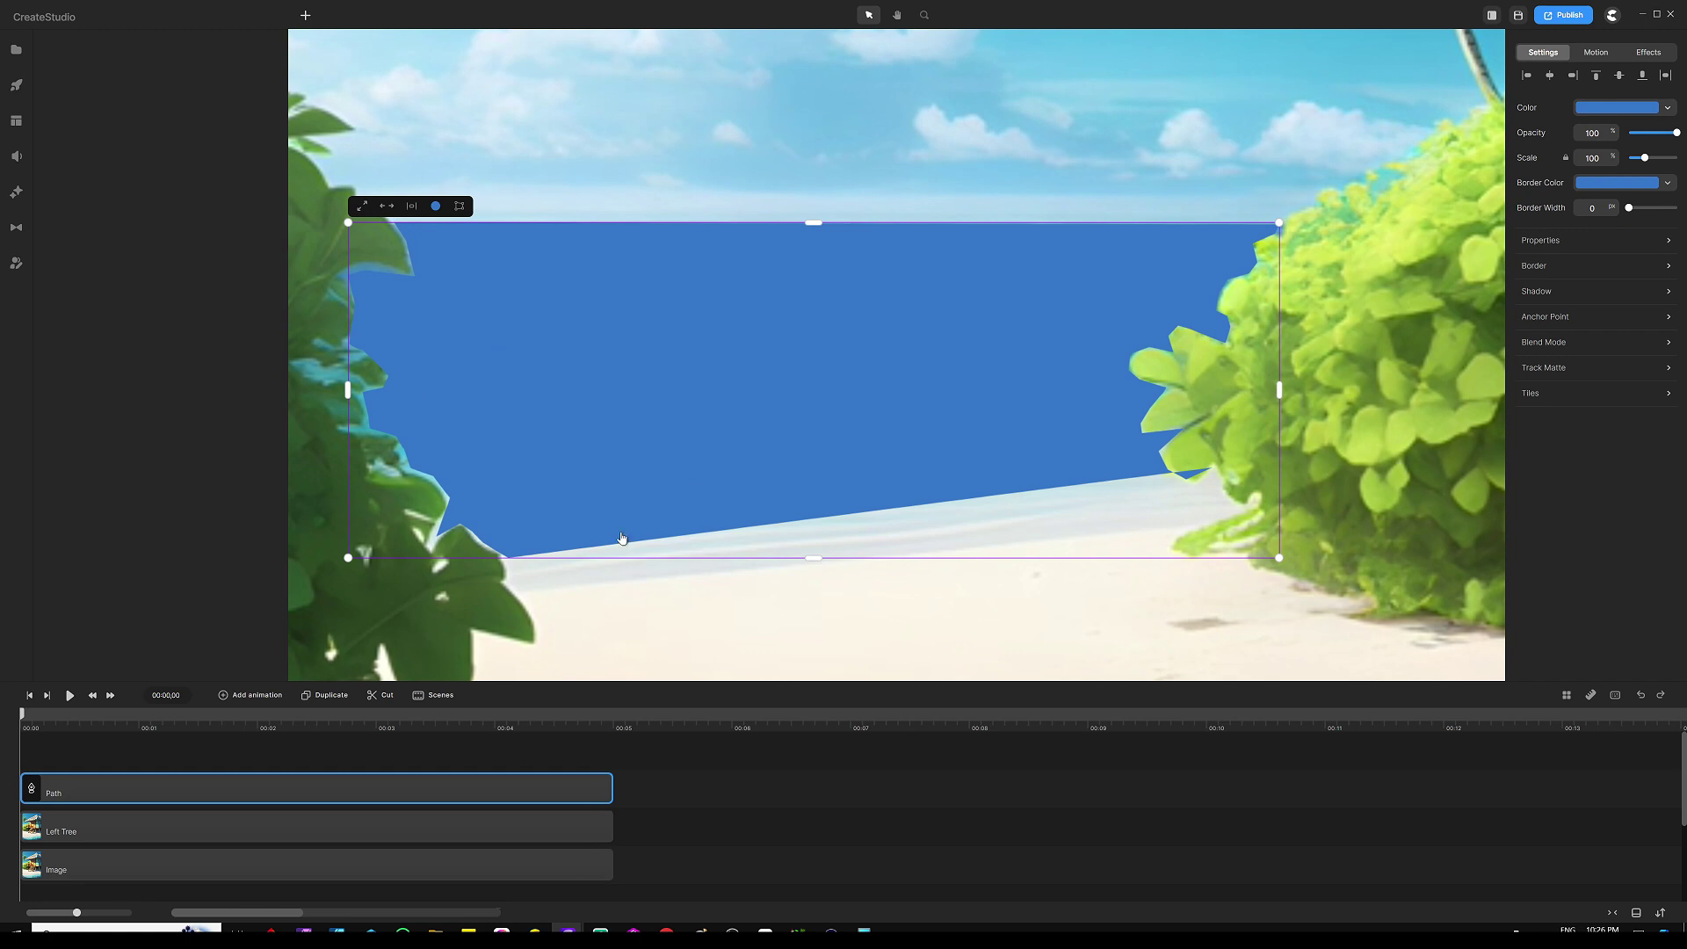
{"action": "left_click", "coordinate": [446, 755]}
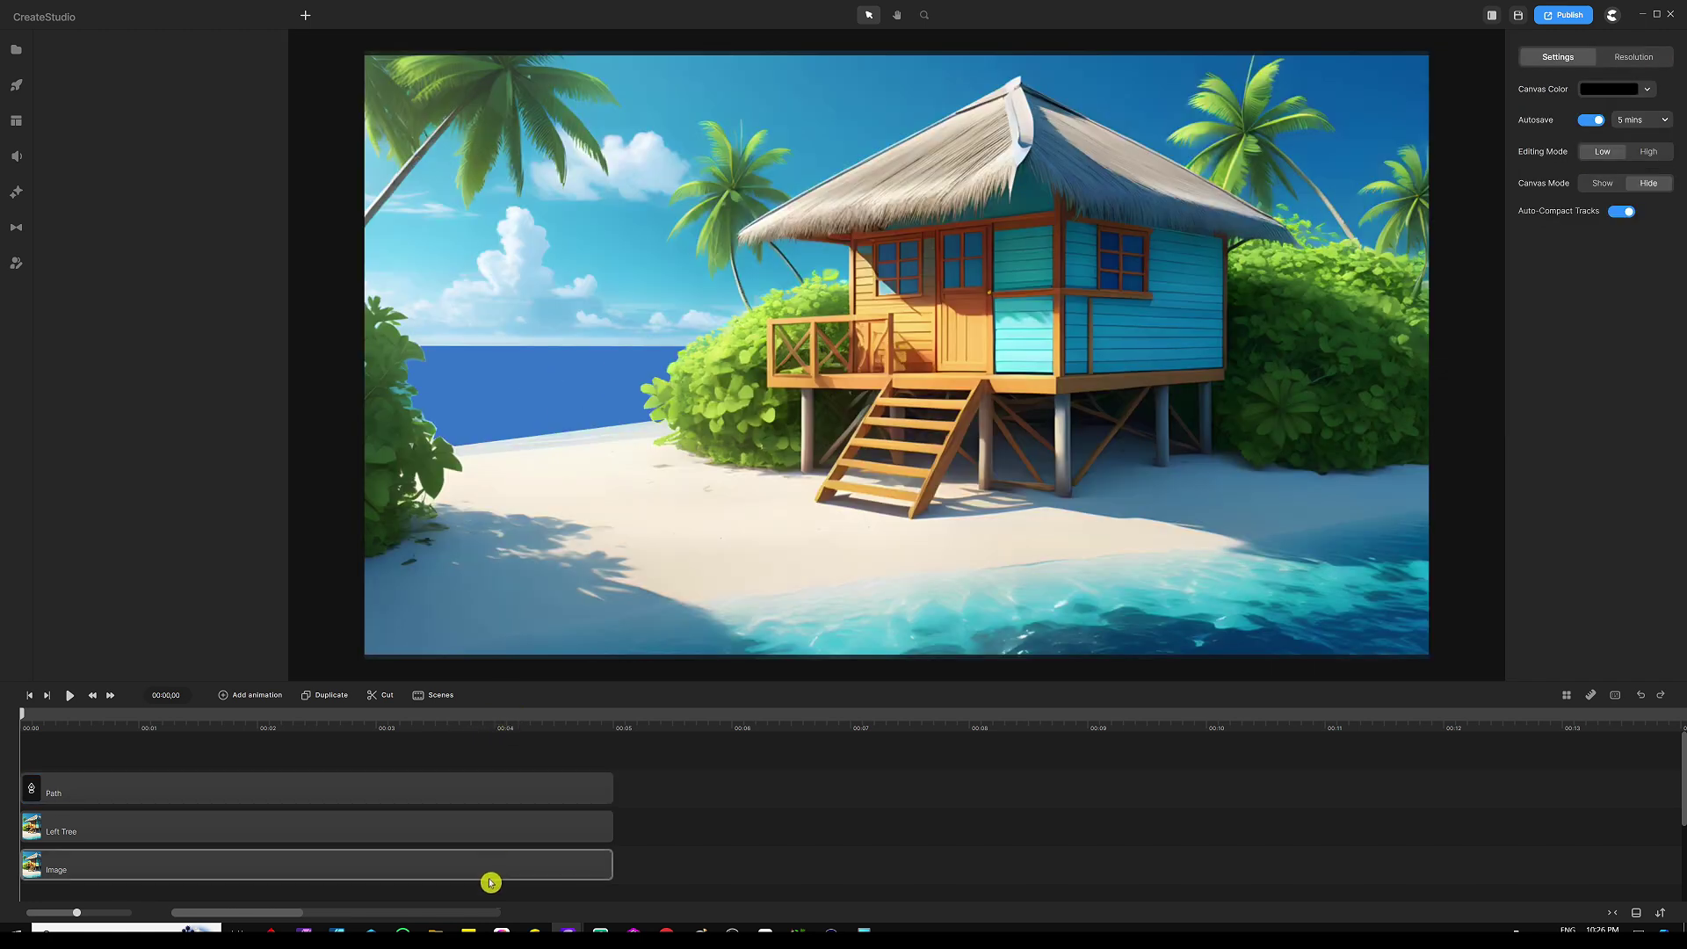
Mask the upper beach image layer with the closed sea path.
{"action": "left_click", "coordinate": [491, 872]}
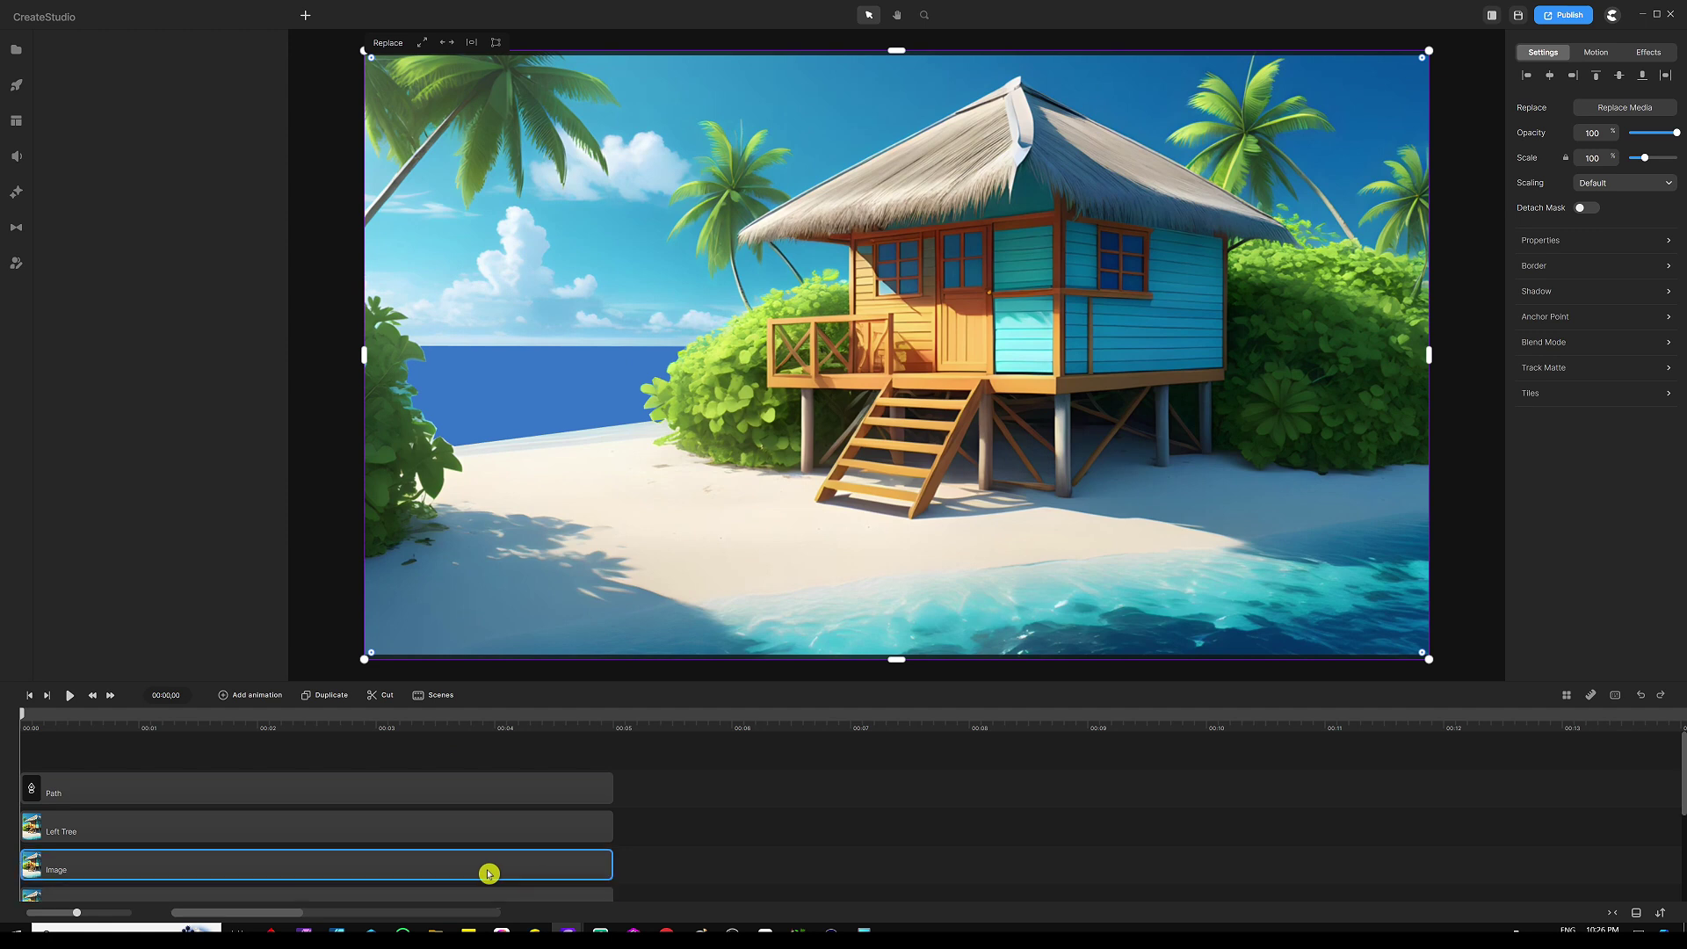
{"action": "left_click", "coordinate": [389, 783], "text": "shift"}
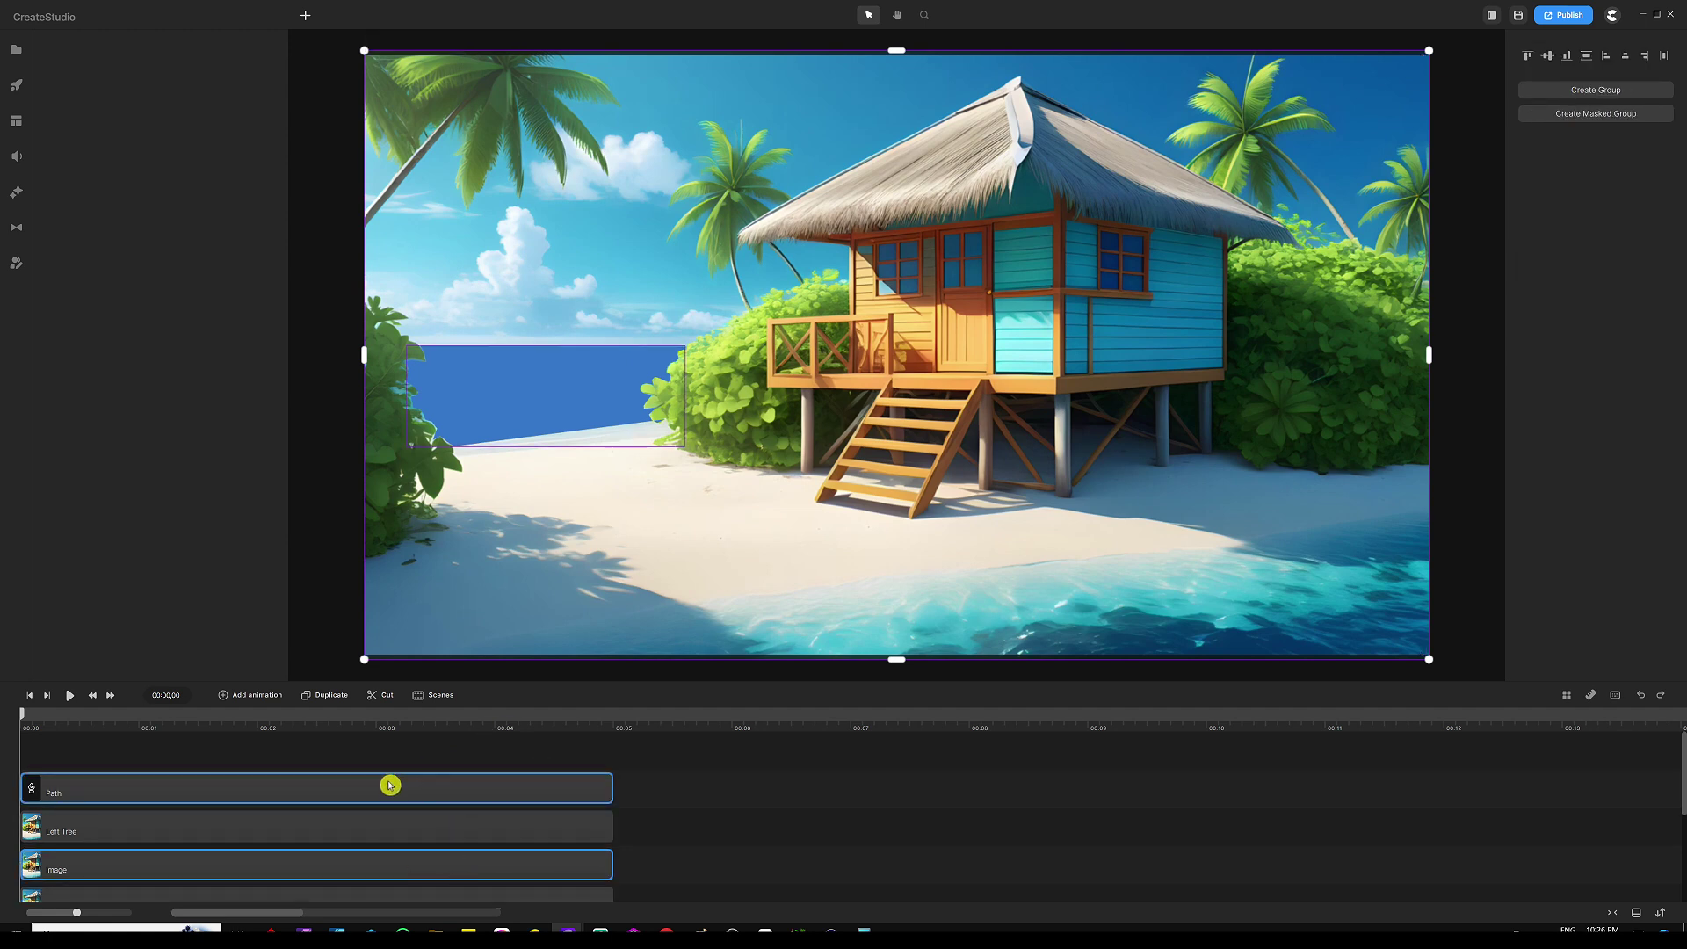
{"action": "right_click", "coordinate": [389, 785]}
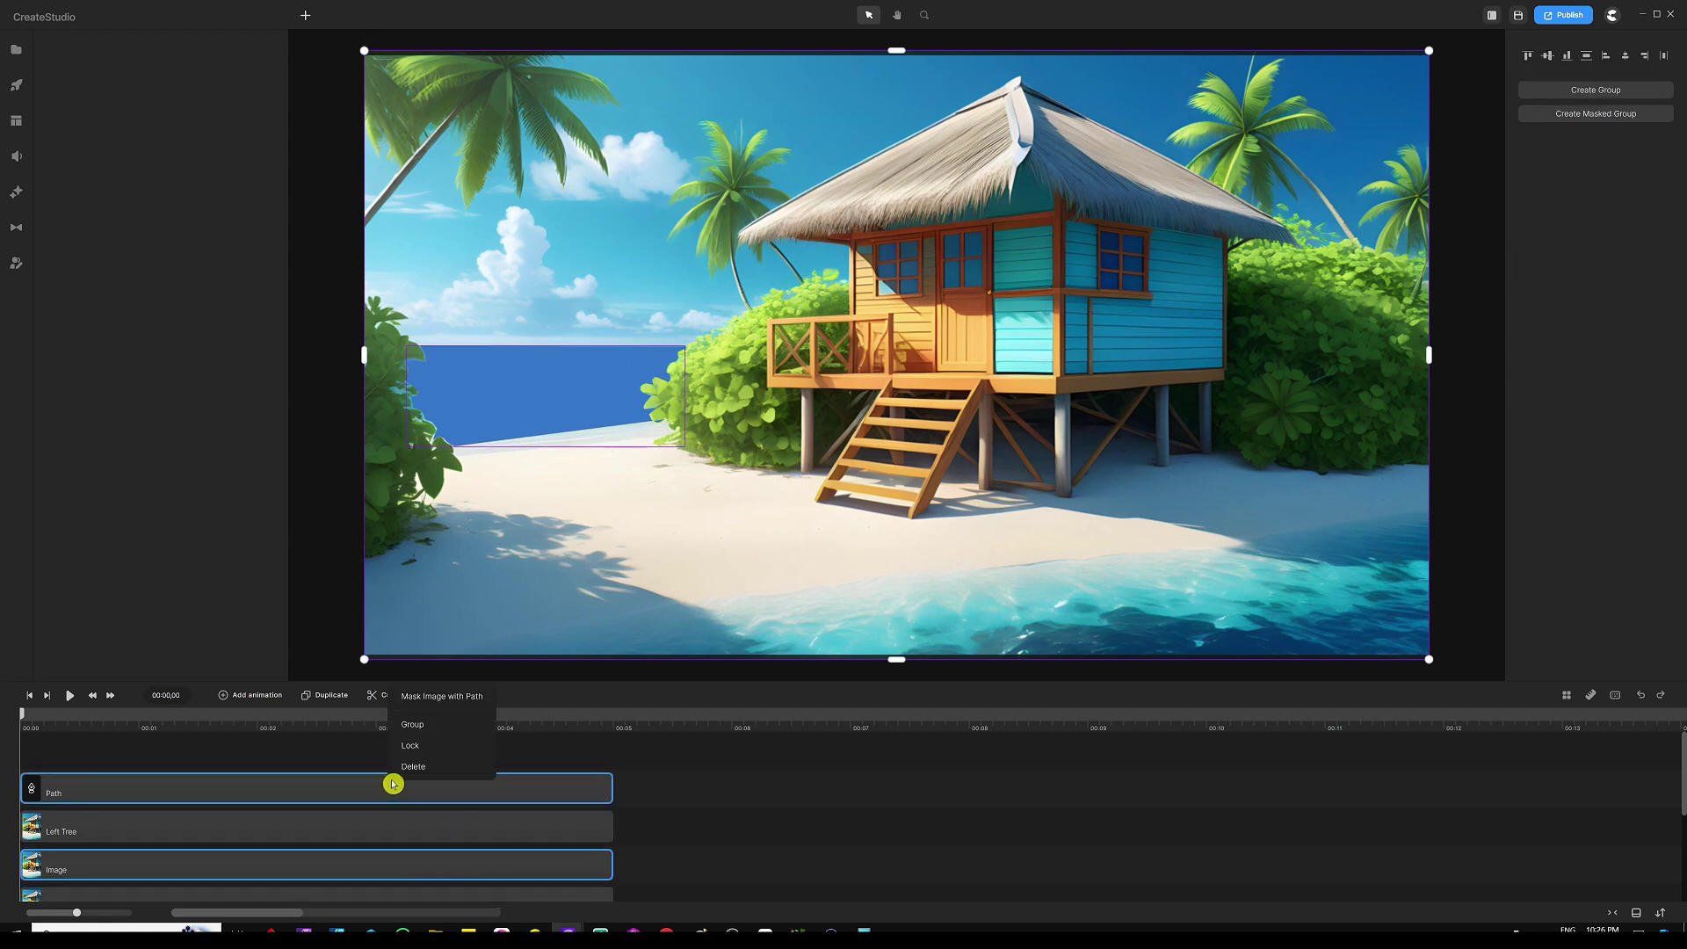
{"action": "left_click", "coordinate": [440, 697]}
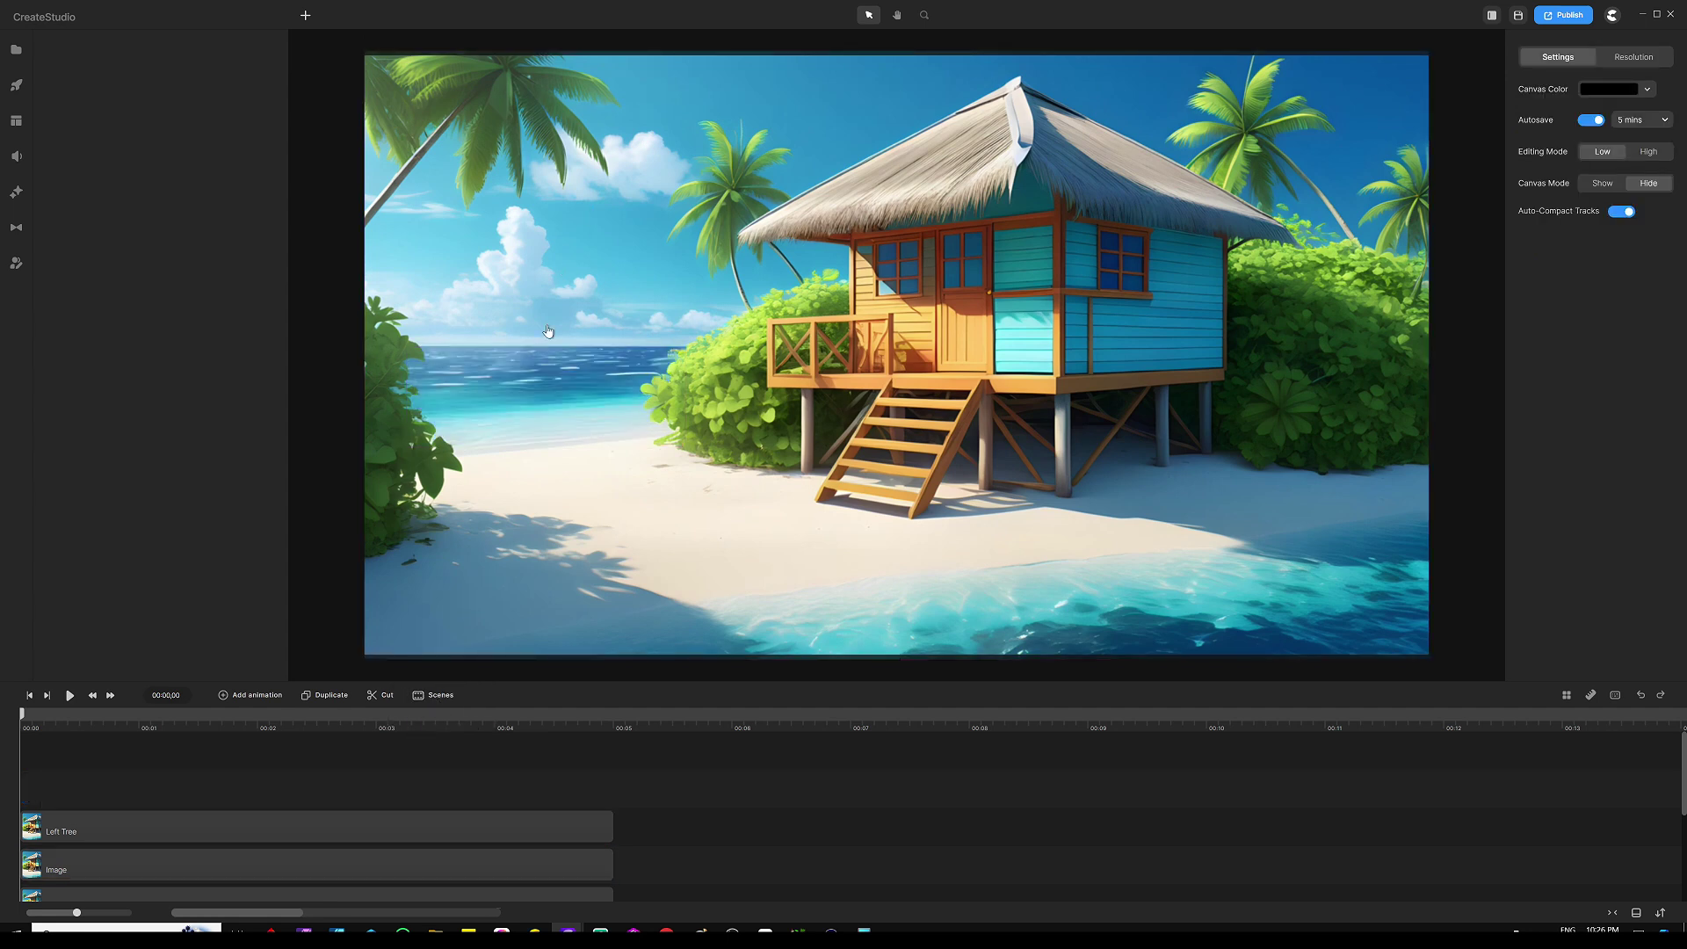
Rename the masked sea layer as Sea Image 1.
{"action": "left_click", "coordinate": [542, 363]}
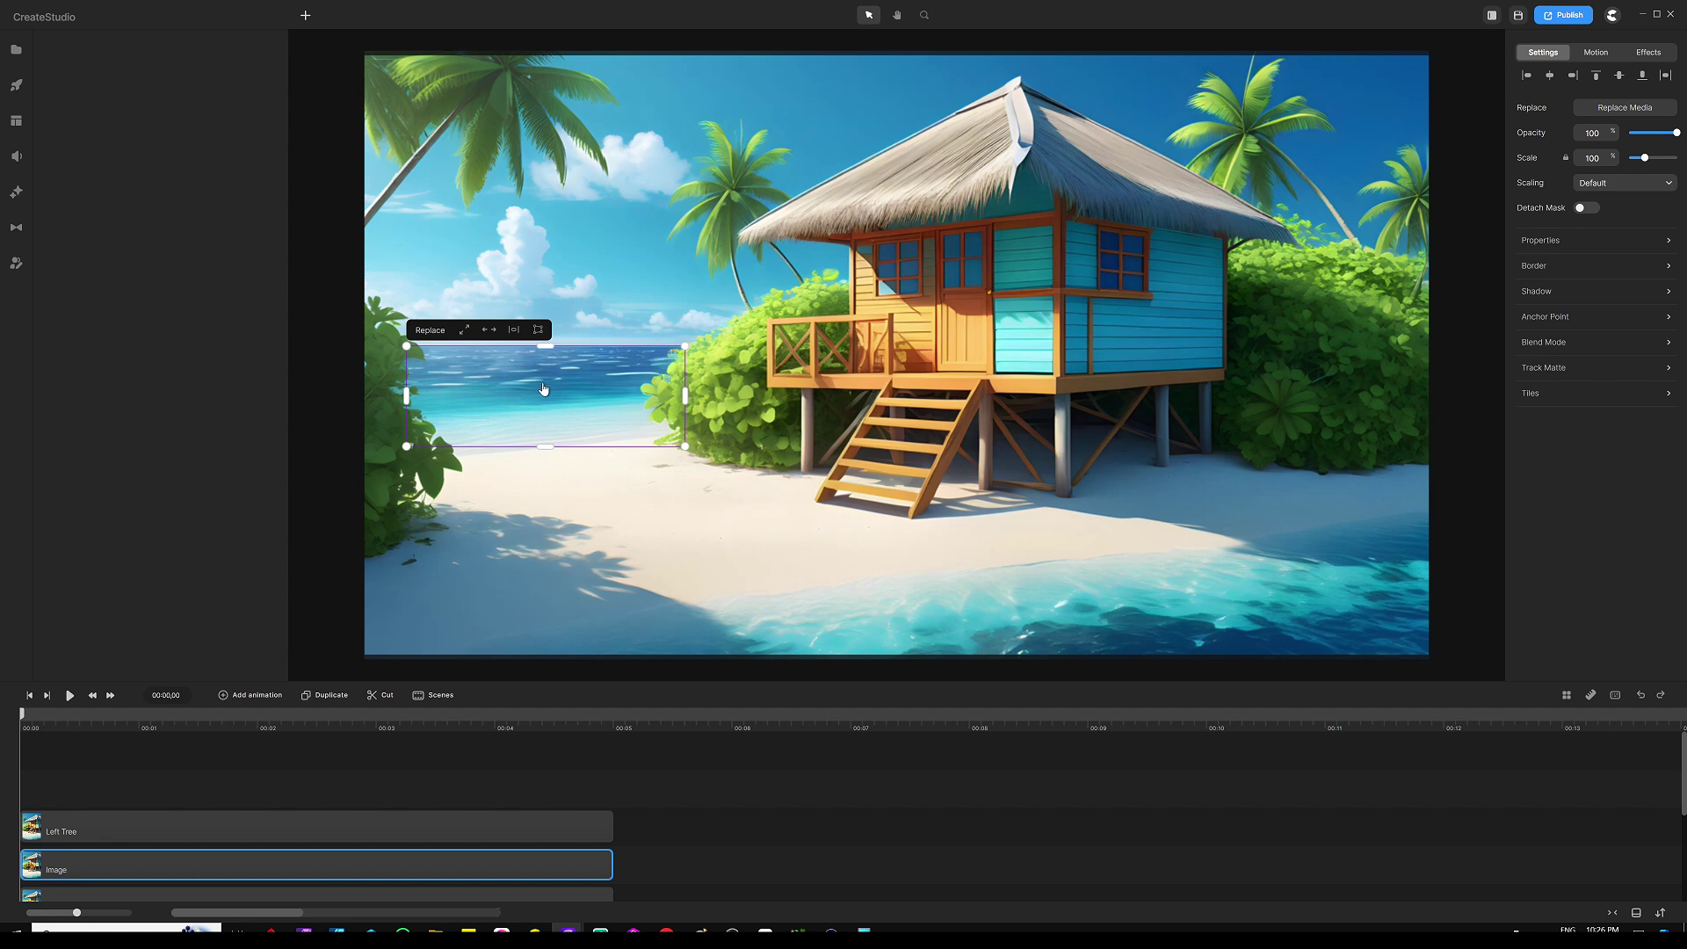
{"action": "right_click", "coordinate": [361, 873]}
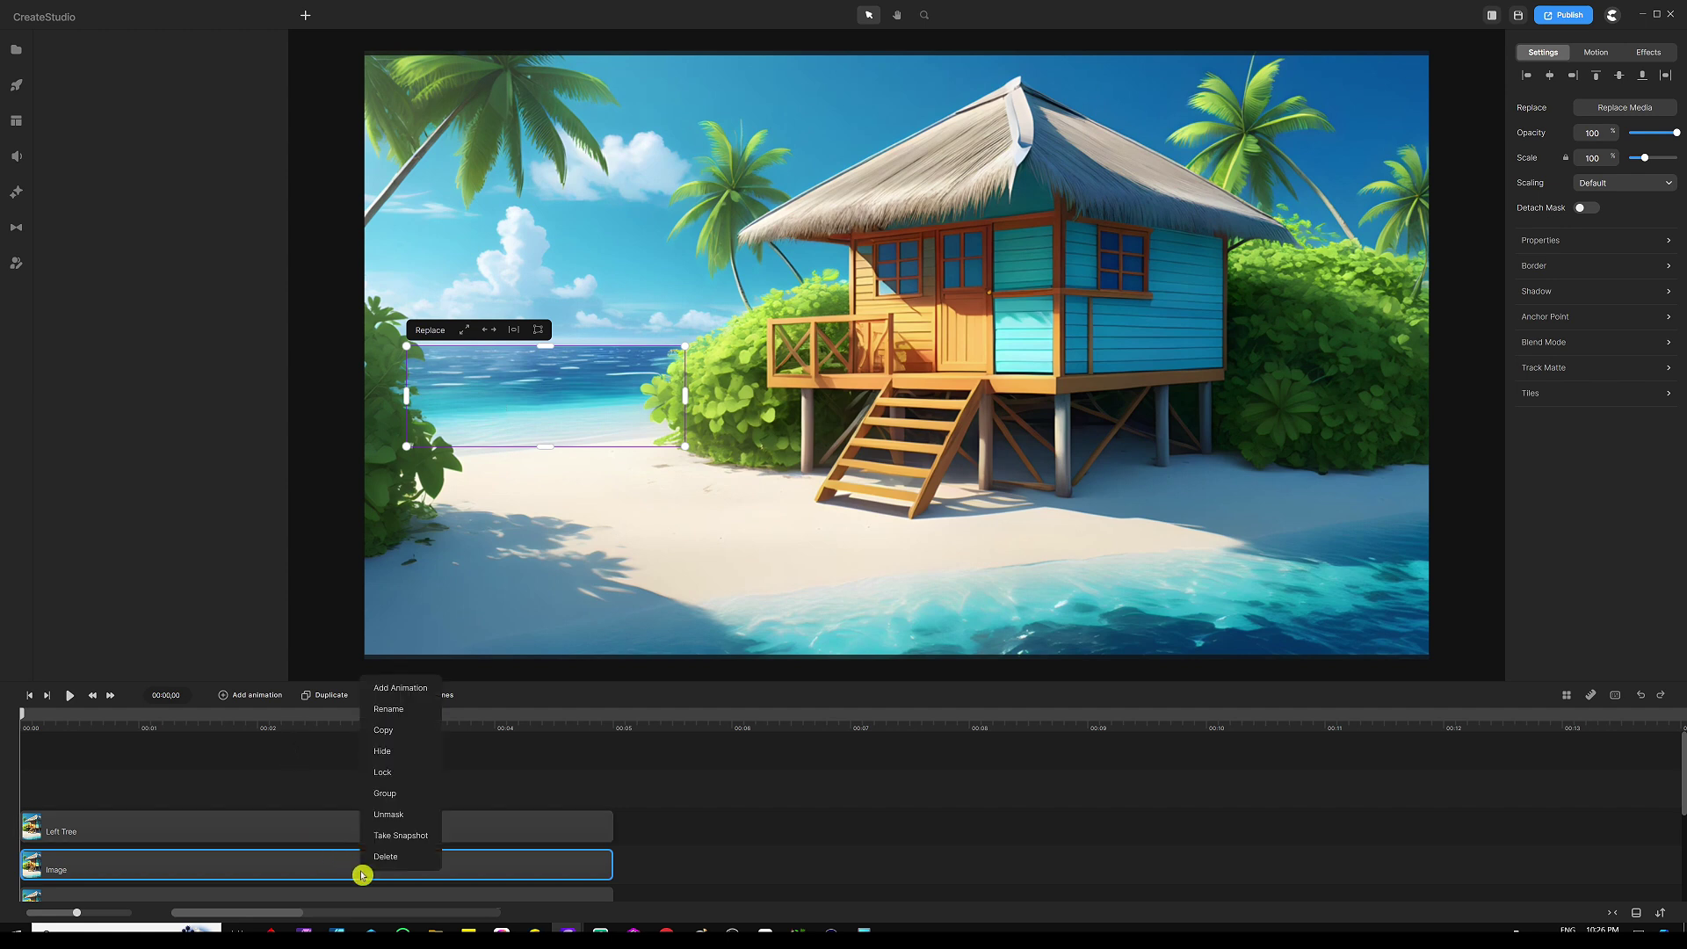
{"action": "left_click", "coordinate": [407, 721]}
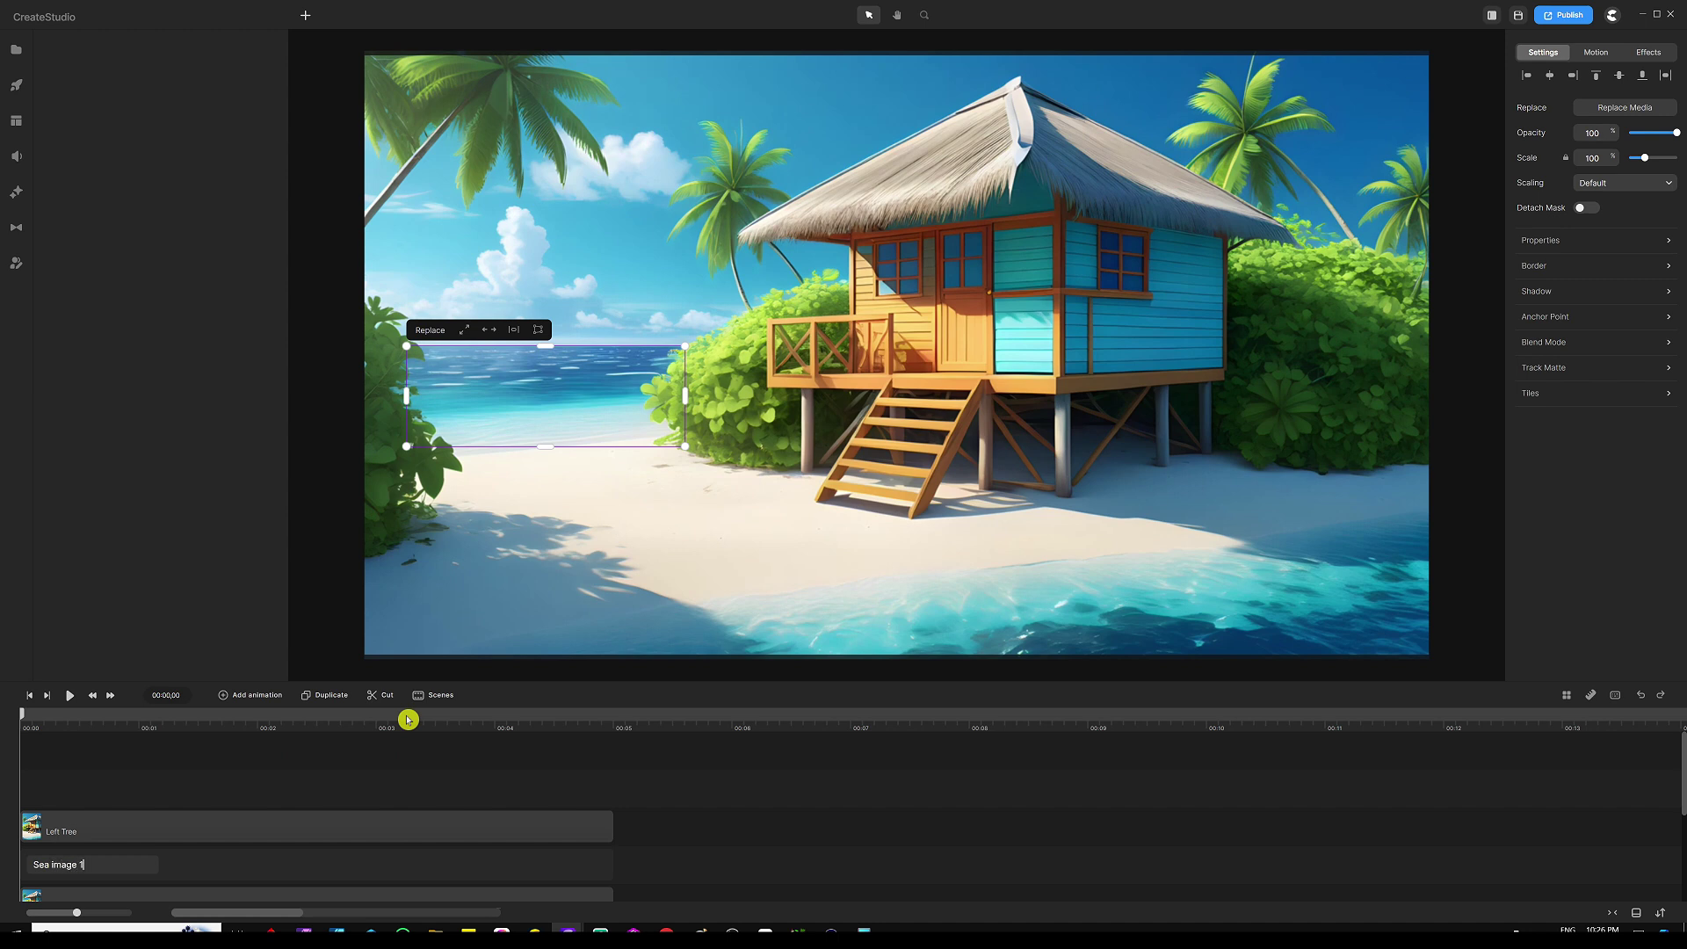
{"action": "key", "text": "Return"}
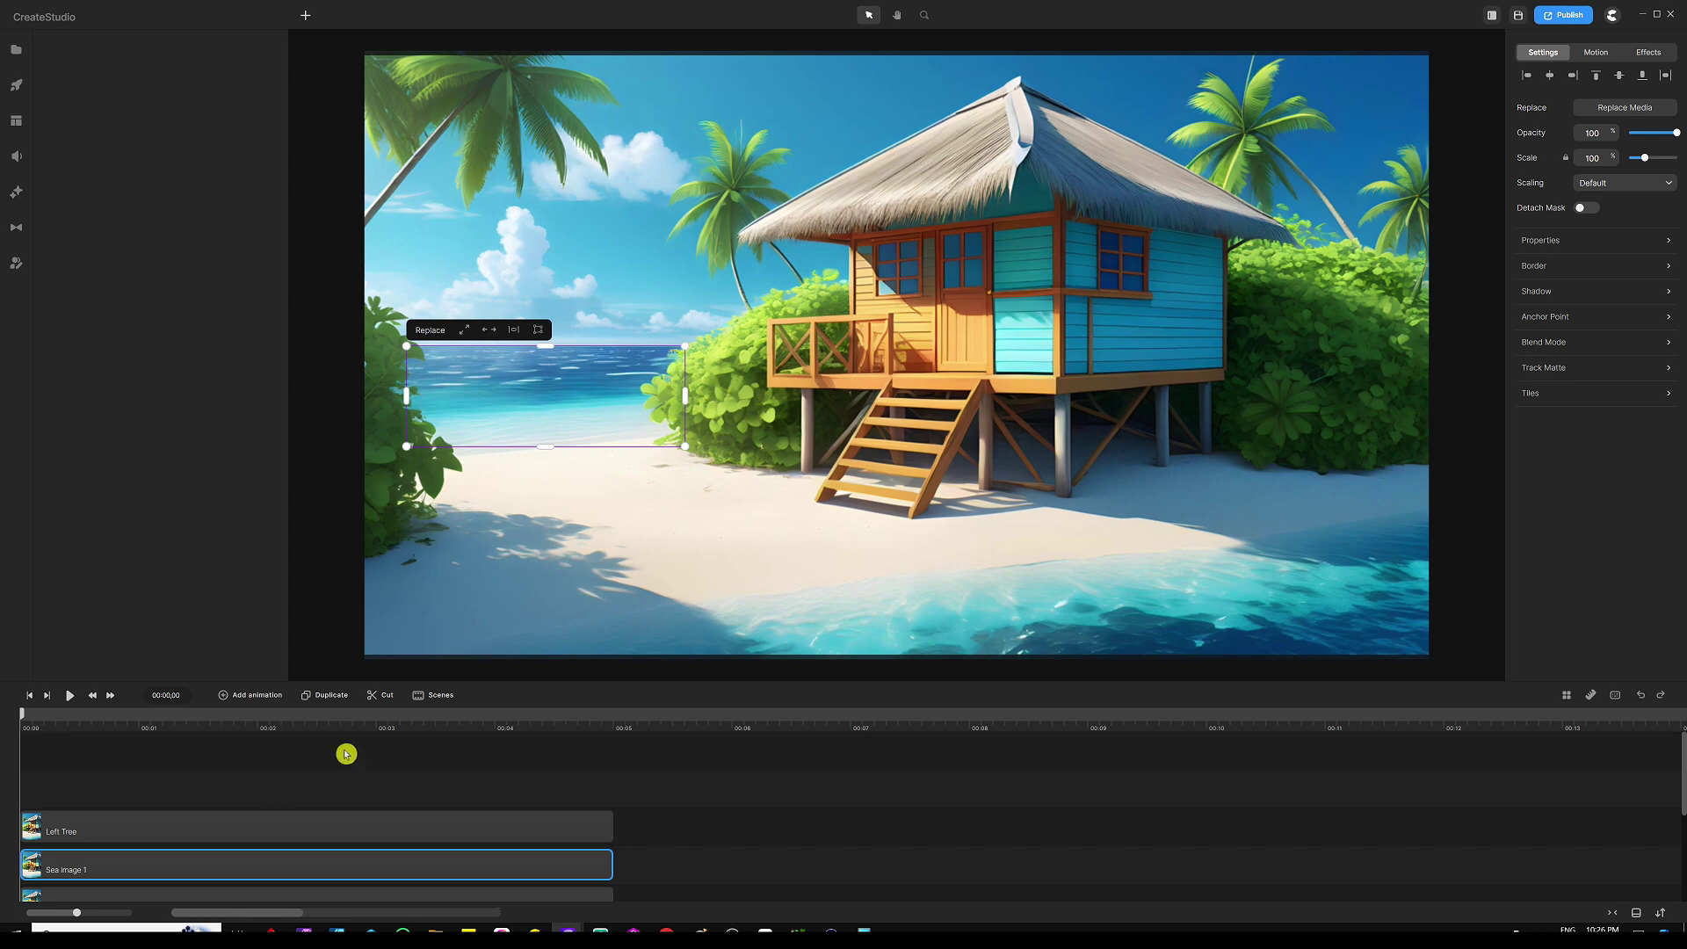
Apply the Wave effect to Sea Image 1 with width 35% and speed 4%, and preview the motion.
{"action": "left_click", "coordinate": [16, 192]}
{"action": "scroll", "coordinate": [141, 422], "scroll_direction": "down", "scroll_amount": 3}
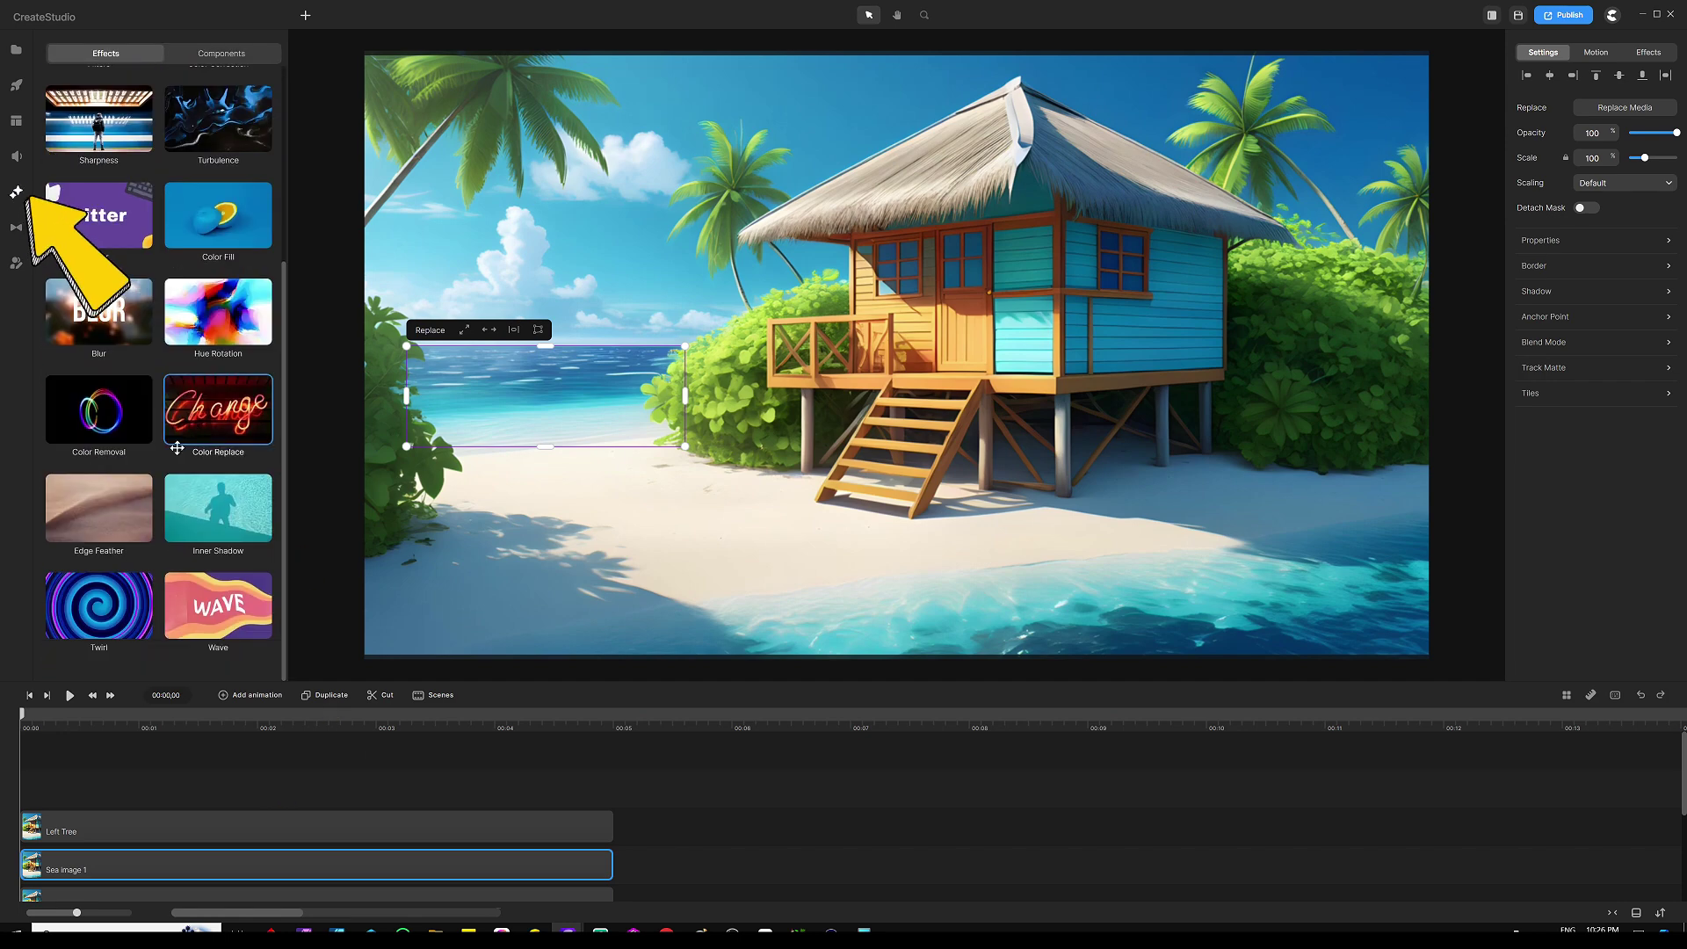
{"action": "left_click_drag", "start_coordinate": [221, 604], "coordinate": [191, 869]}
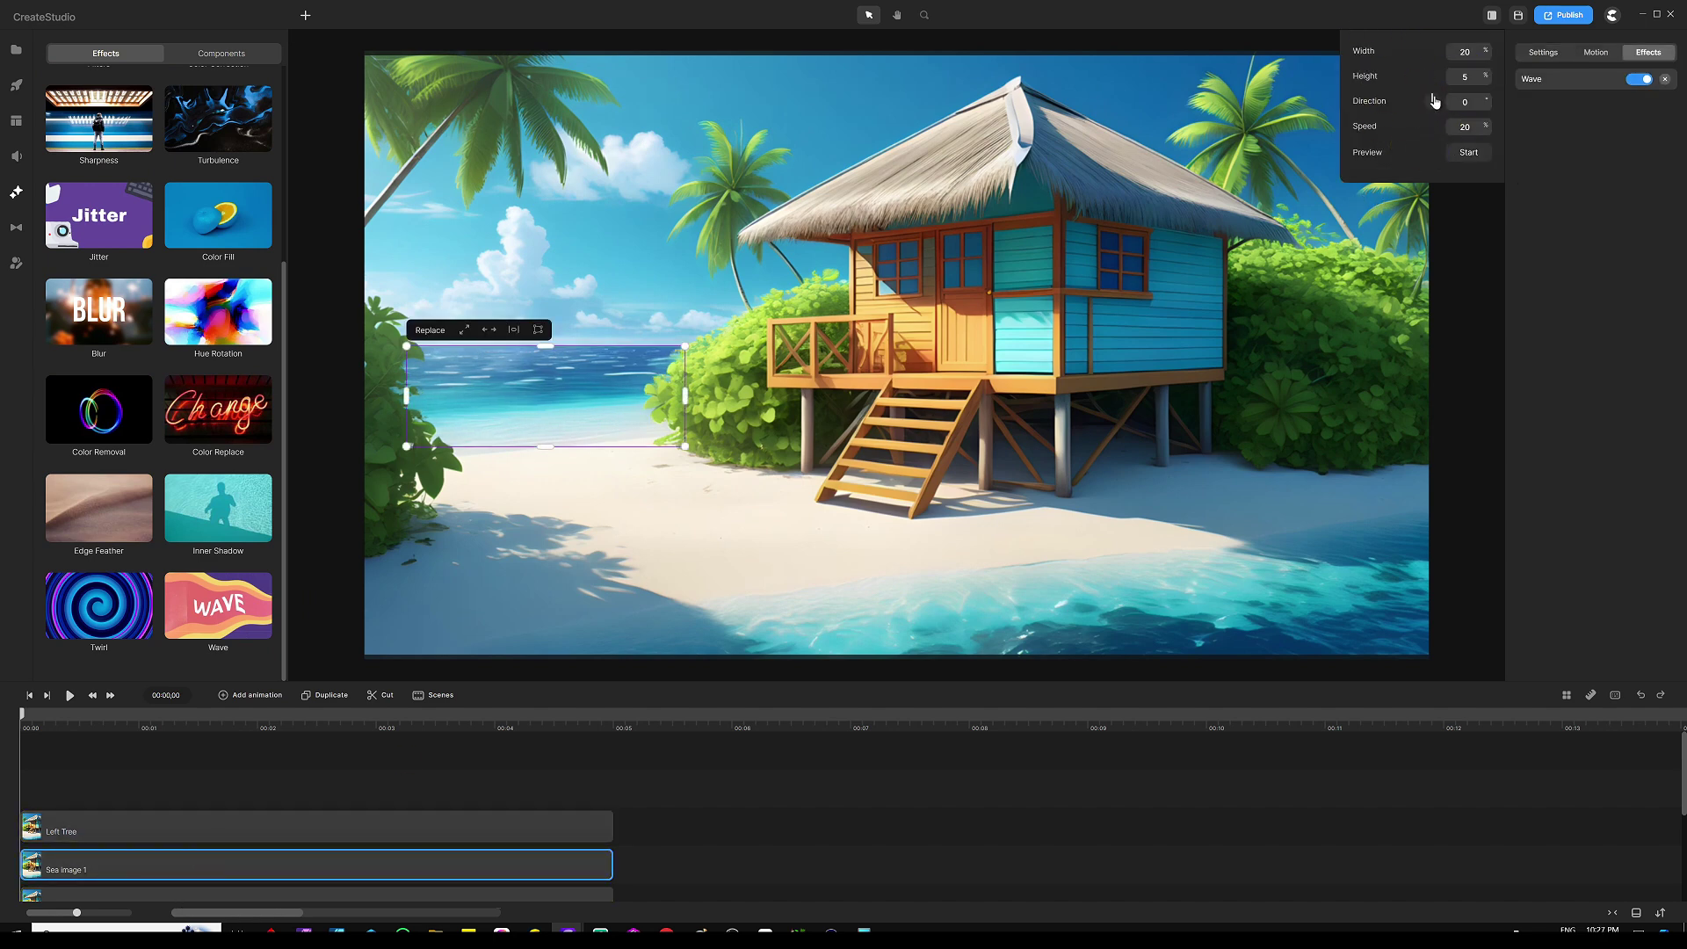
{"action": "left_click", "coordinate": [1468, 152]}
{"action": "left_click_drag", "start_coordinate": [1489, 50], "coordinate": [1498, 54]}
{"action": "scroll", "coordinate": [491, 385], "scroll_direction": "up", "scroll_amount": 3}
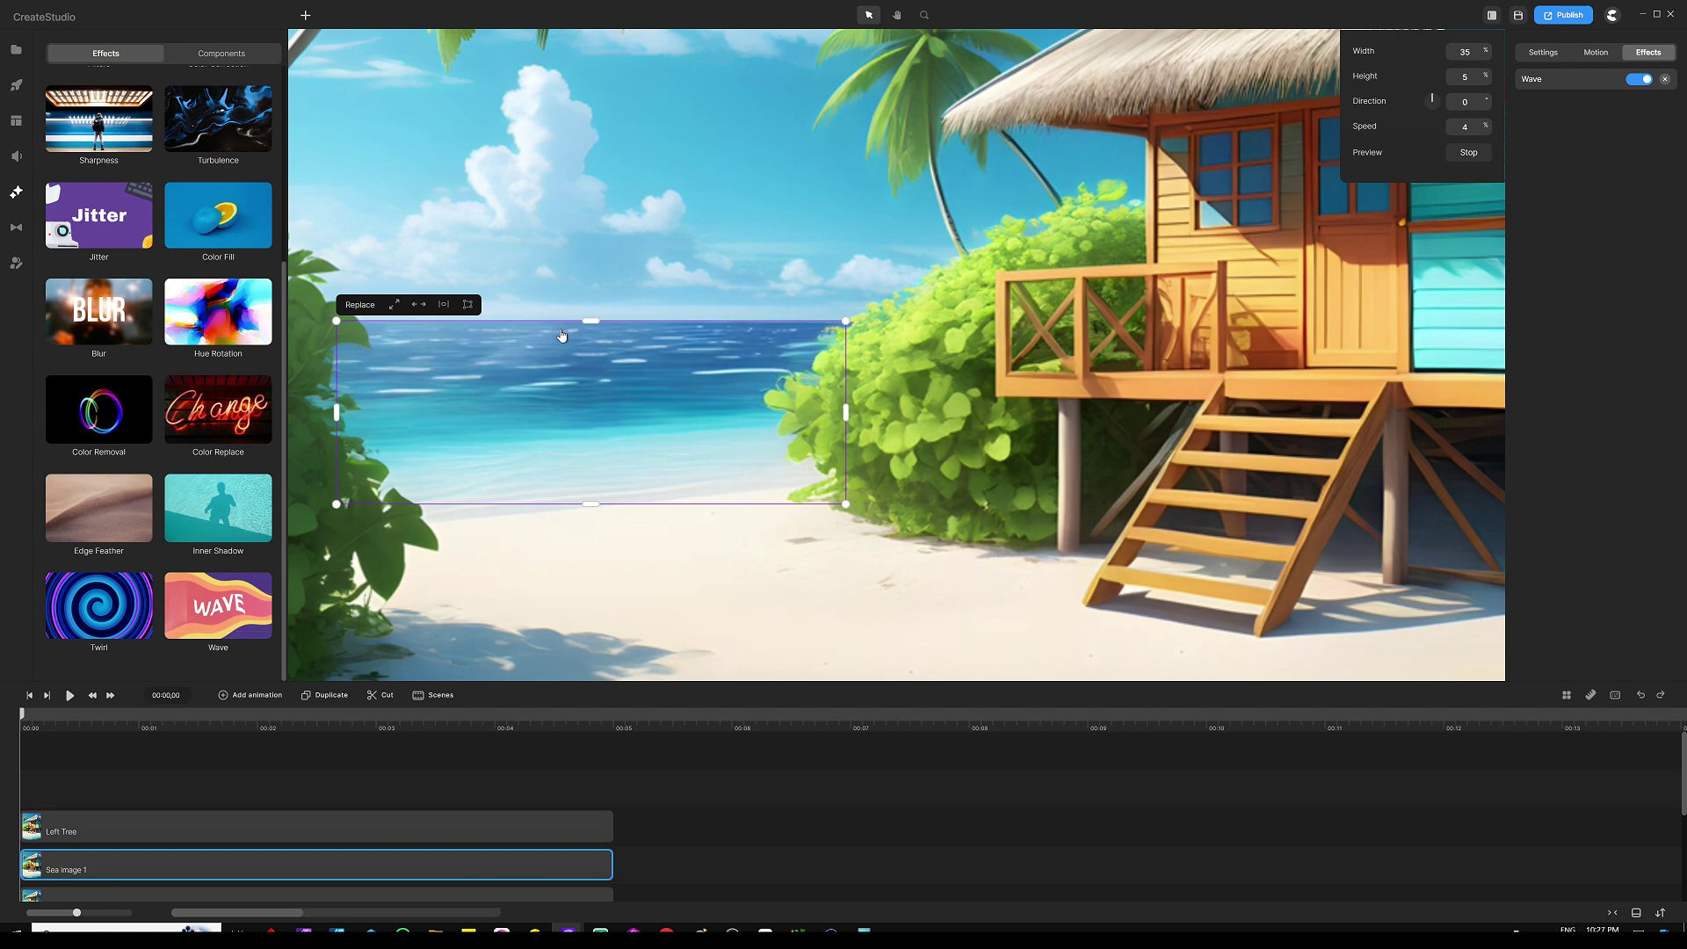
{"action": "scroll", "coordinate": [561, 334], "scroll_direction": "down", "scroll_amount": 3}
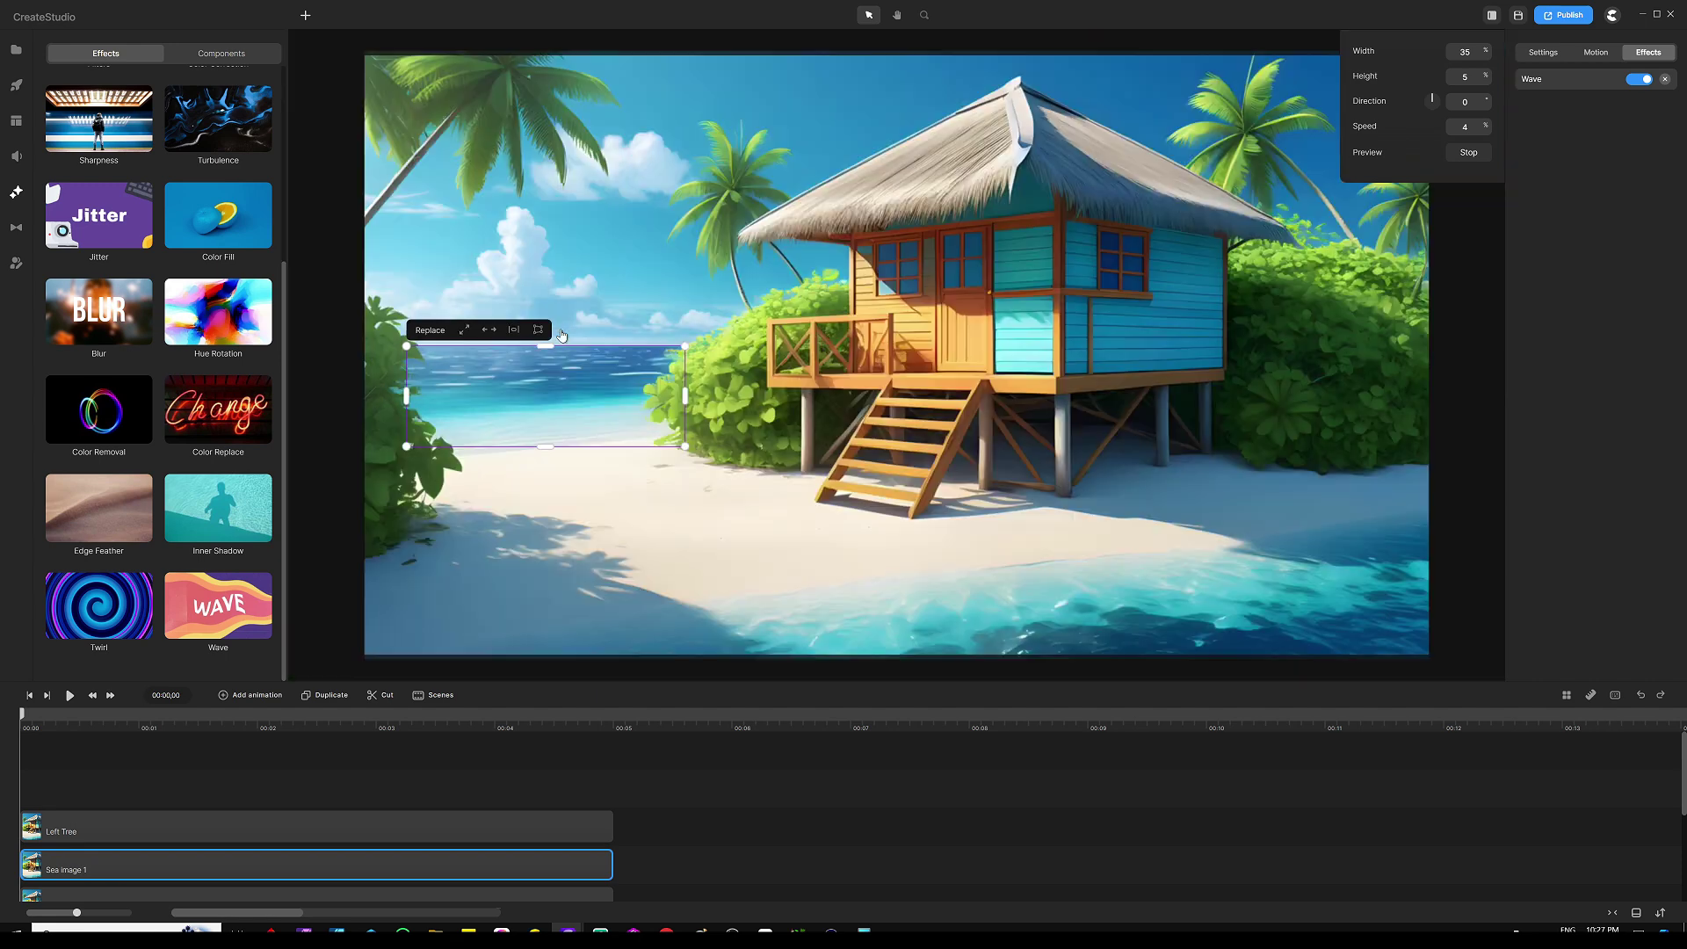
{"action": "left_click", "coordinate": [470, 784]}
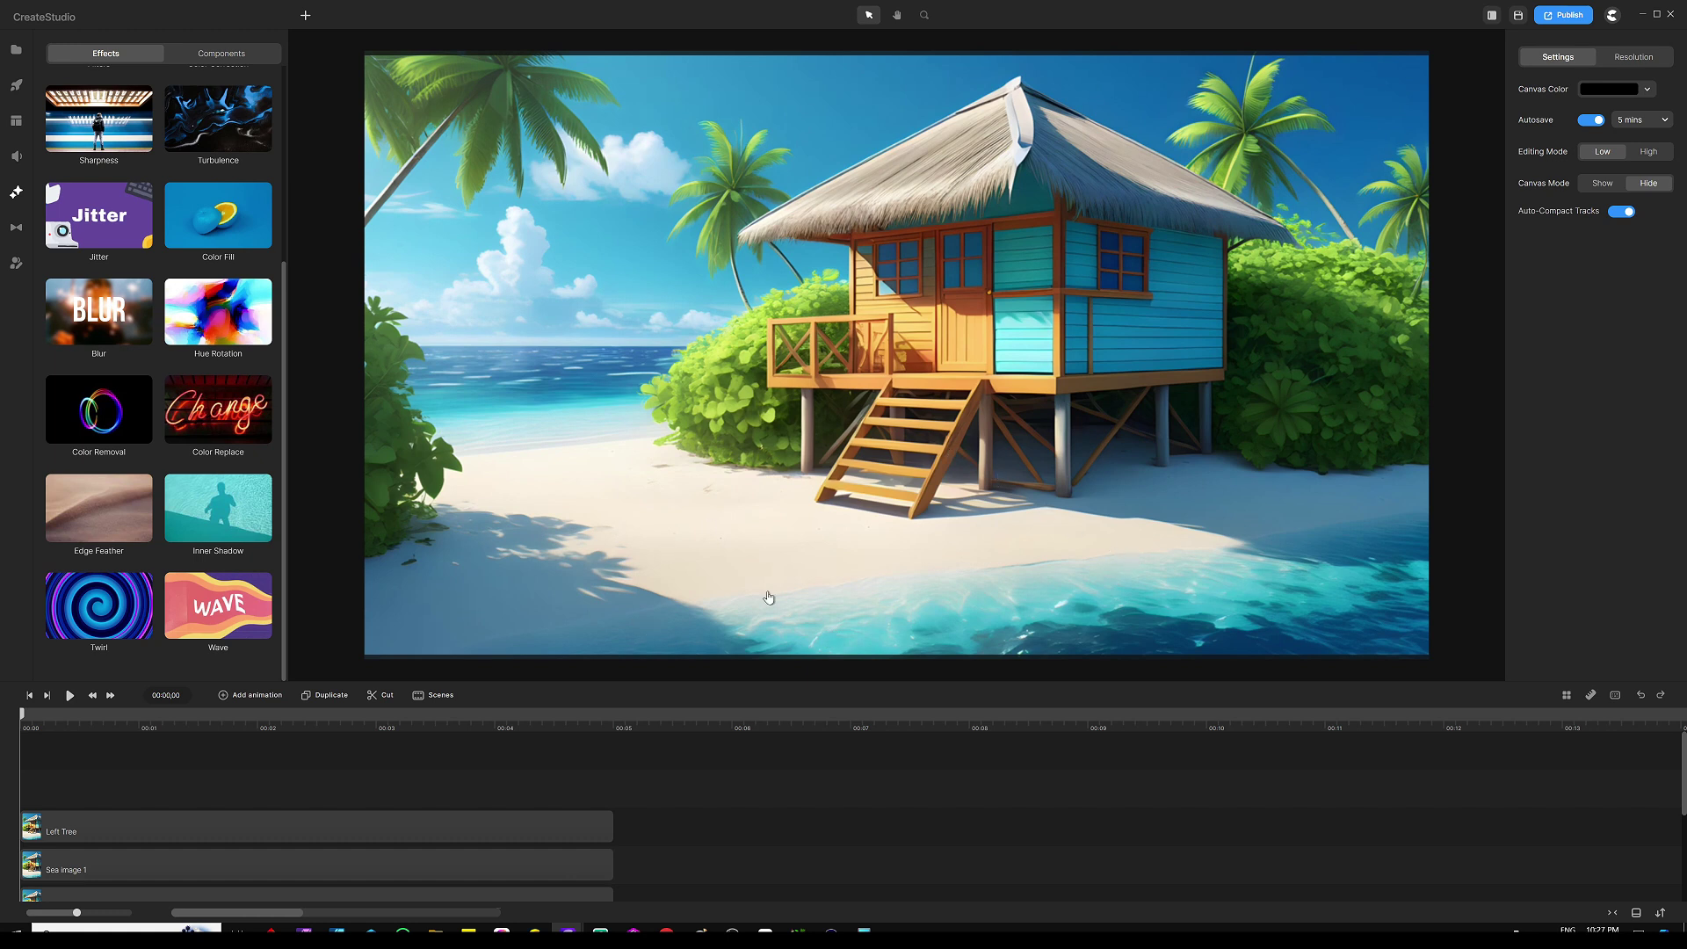
Add a rounded rectangle, tilt it counter-clockwise and move it over the foreground water in the scene's lower right corner.
{"action": "key", "text": "ctrl+z"}
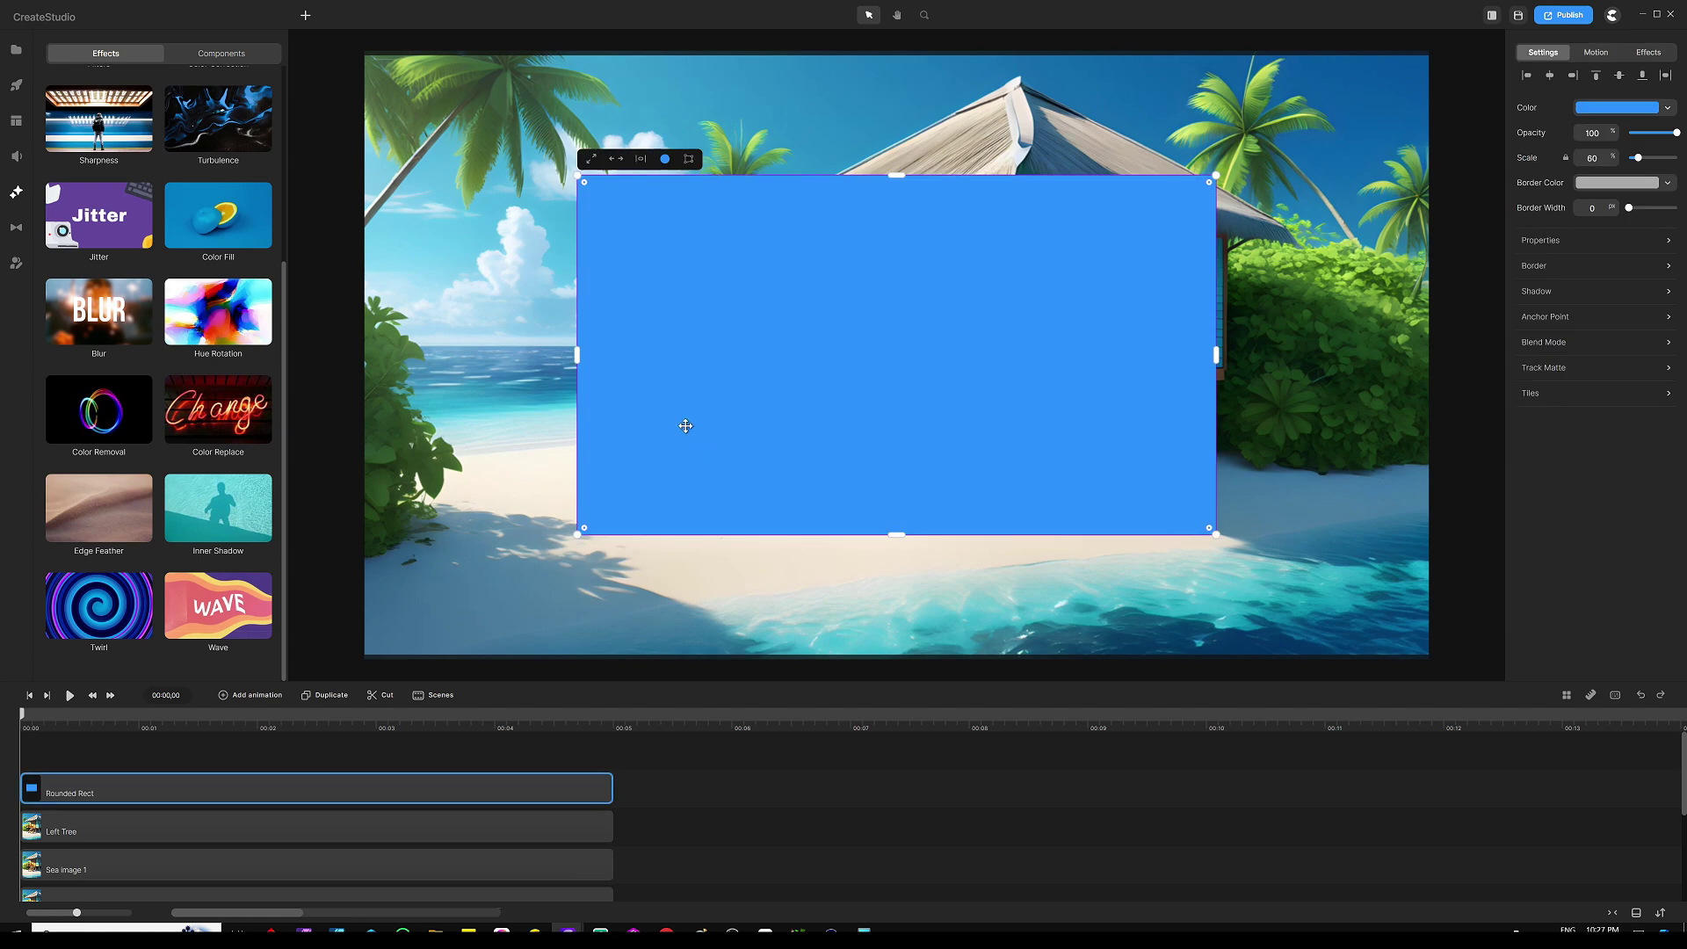
{"action": "left_click_drag", "start_coordinate": [698, 354], "coordinate": [751, 380]}
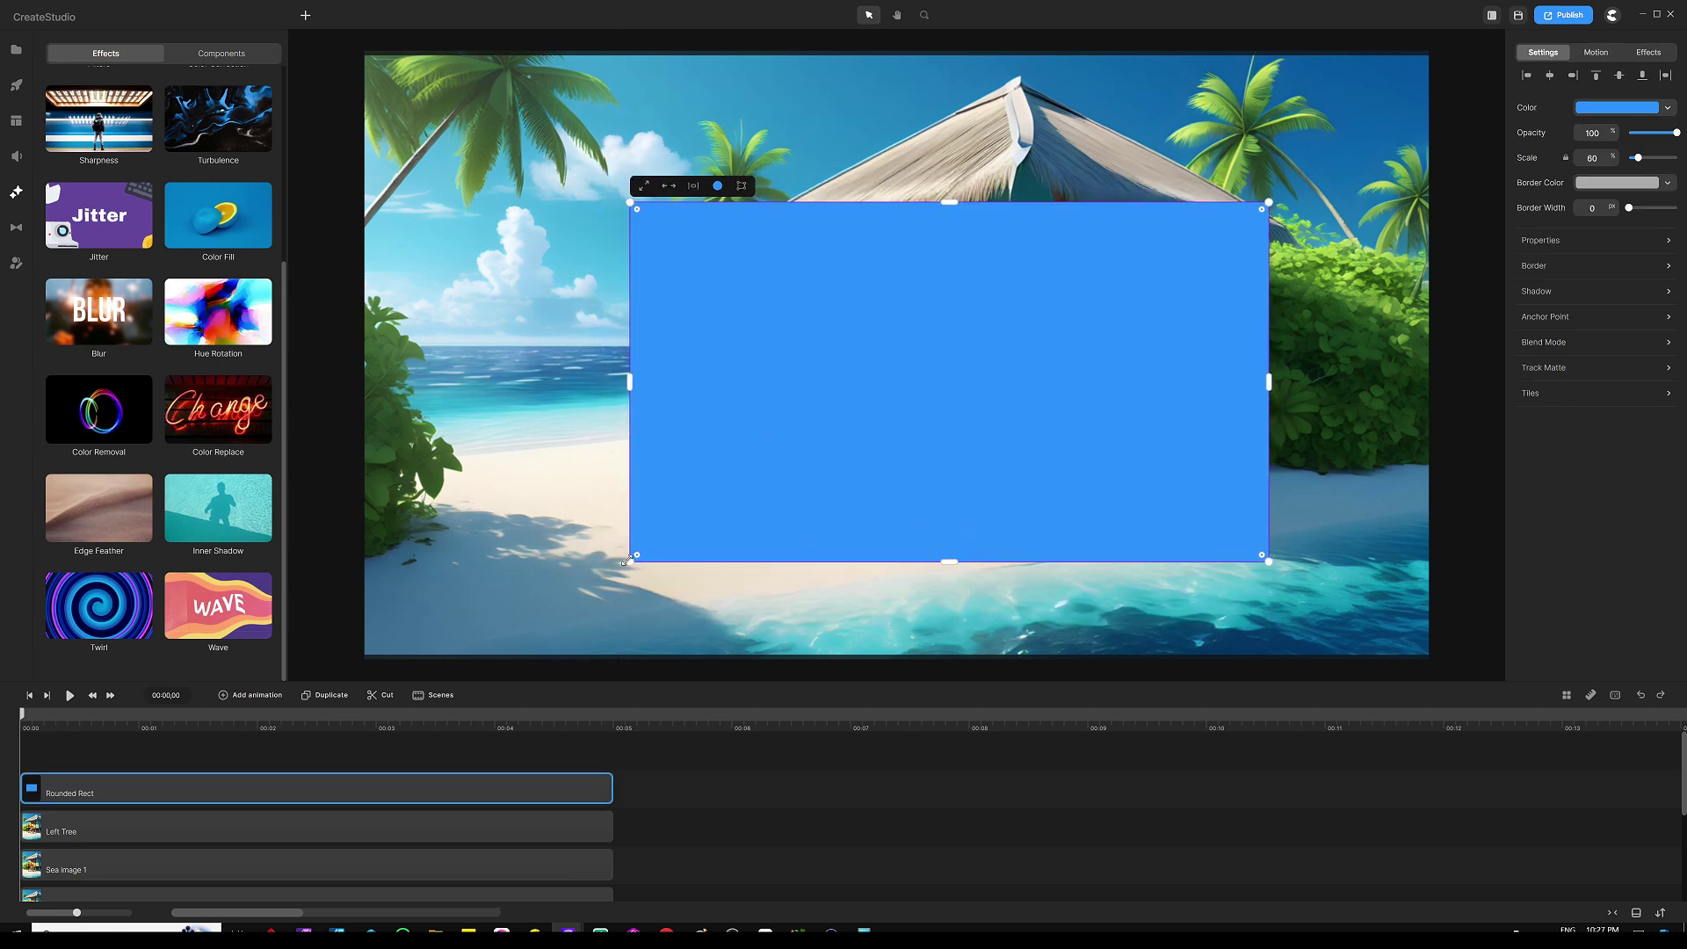
{"action": "left_click_drag", "start_coordinate": [622, 573], "coordinate": [675, 644]}
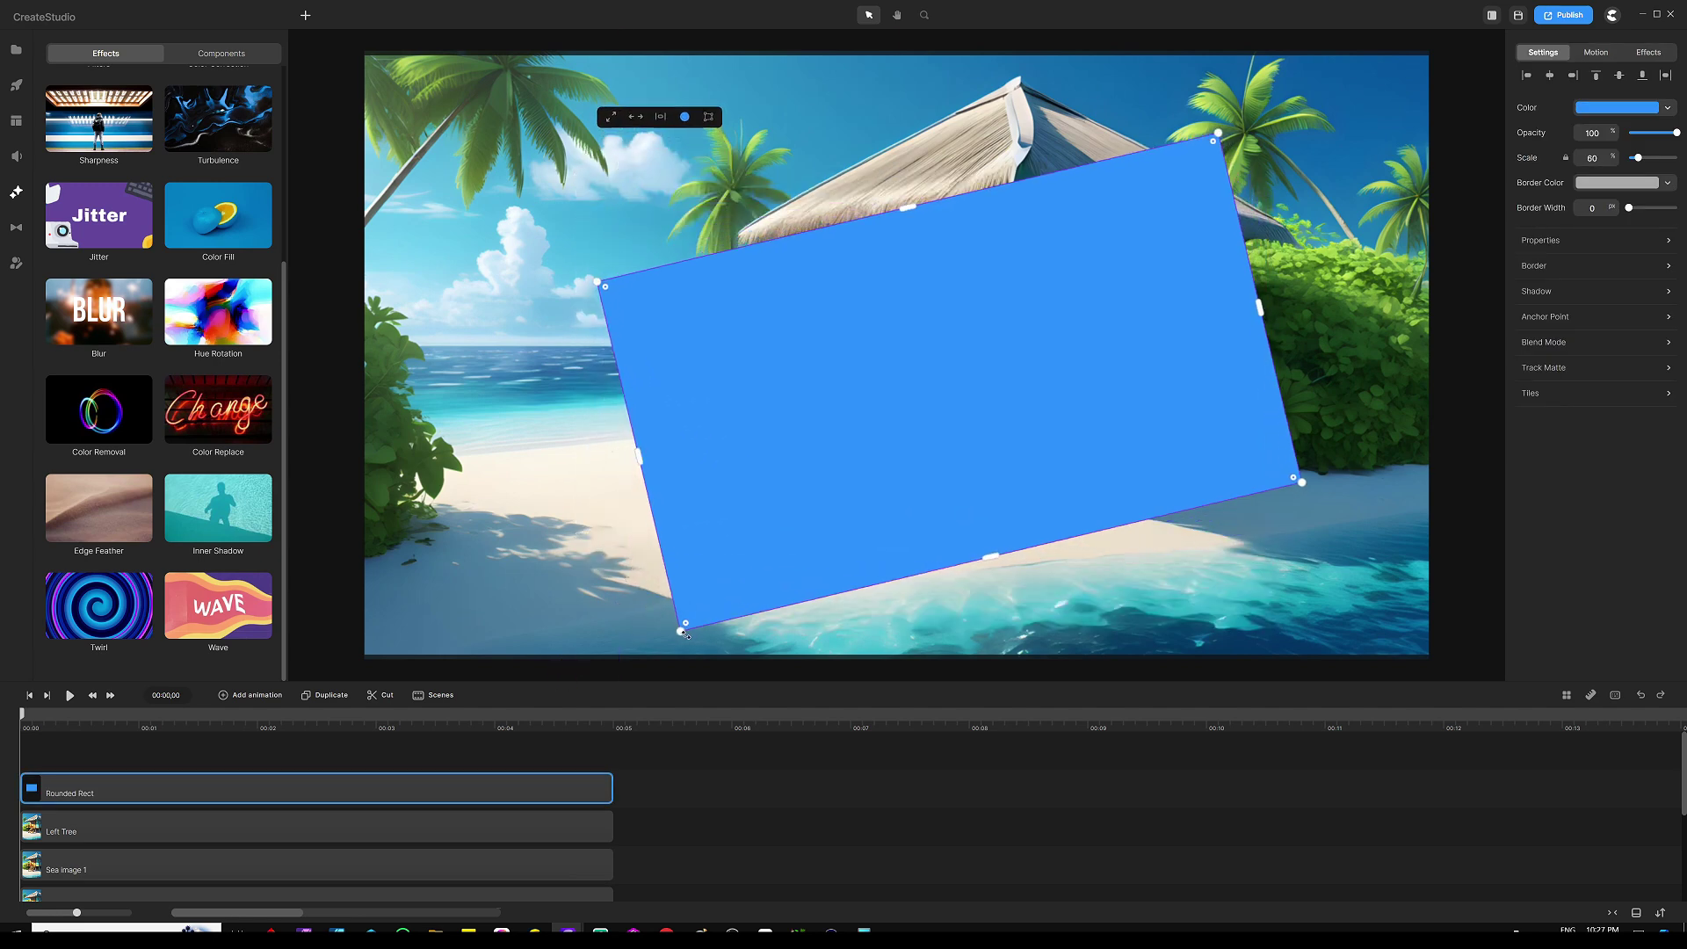
{"action": "left_click_drag", "start_coordinate": [939, 323], "coordinate": [1080, 627]}
{"action": "scroll", "coordinate": [916, 372], "scroll_direction": "down", "scroll_amount": 2}
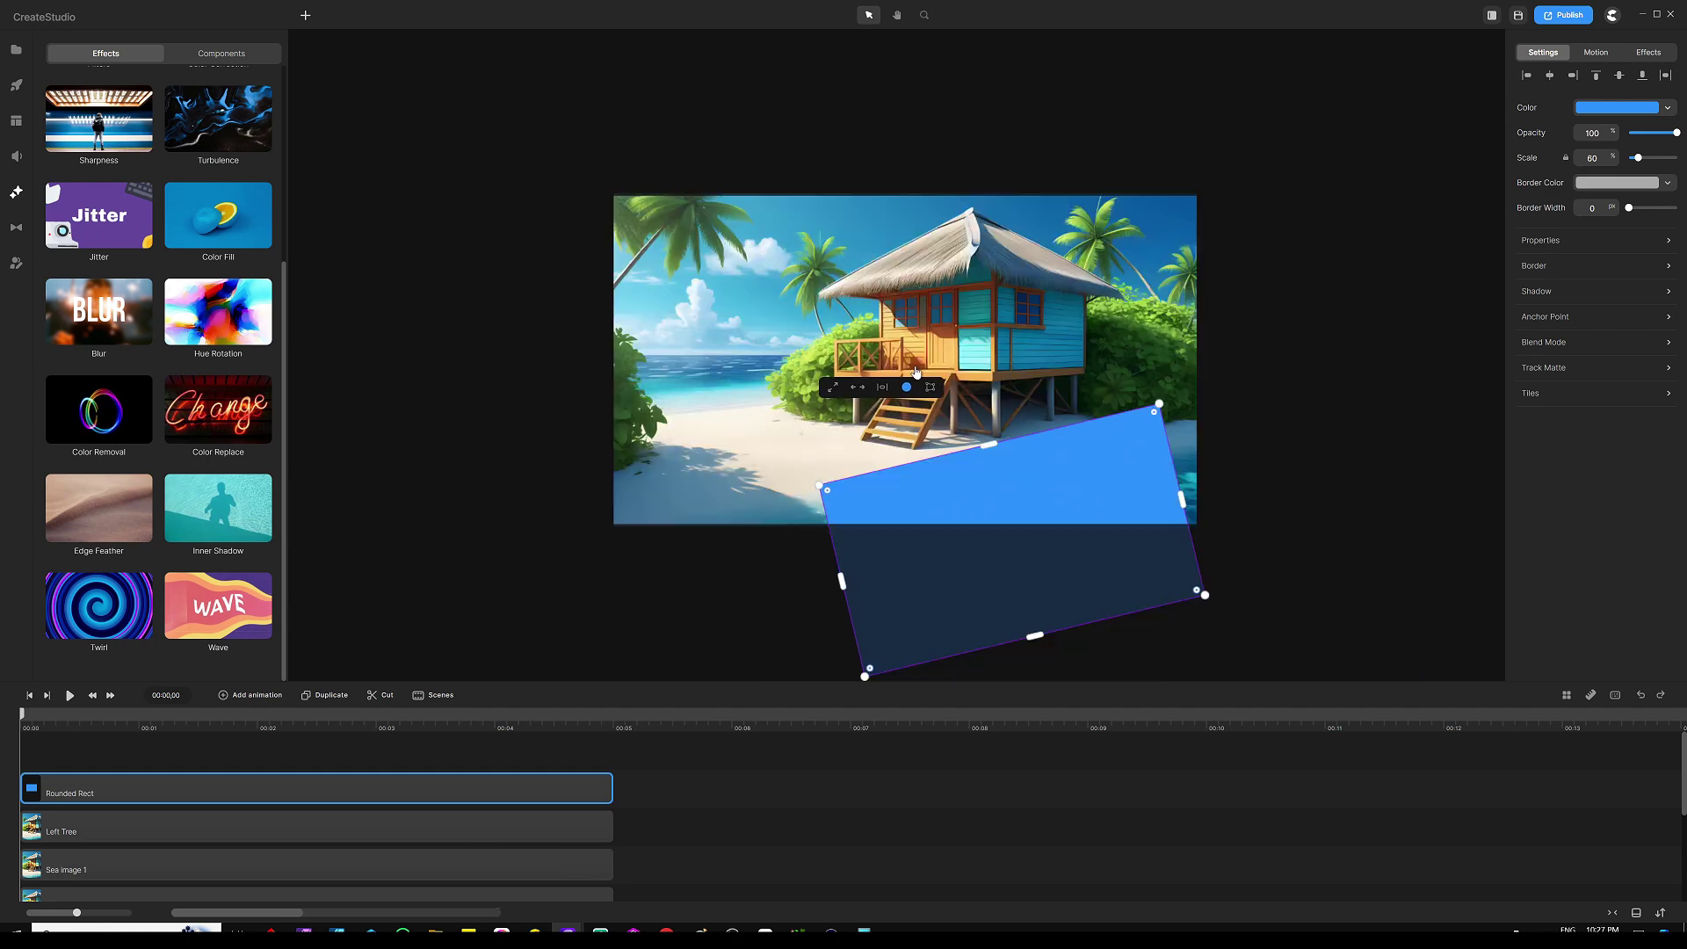
Reduce the rounded rectangle's tilt to follow the foreground shoreline and widen it to about 96% scale so it covers the water.
{"action": "left_click_drag", "start_coordinate": [1028, 483], "coordinate": [1073, 521]}
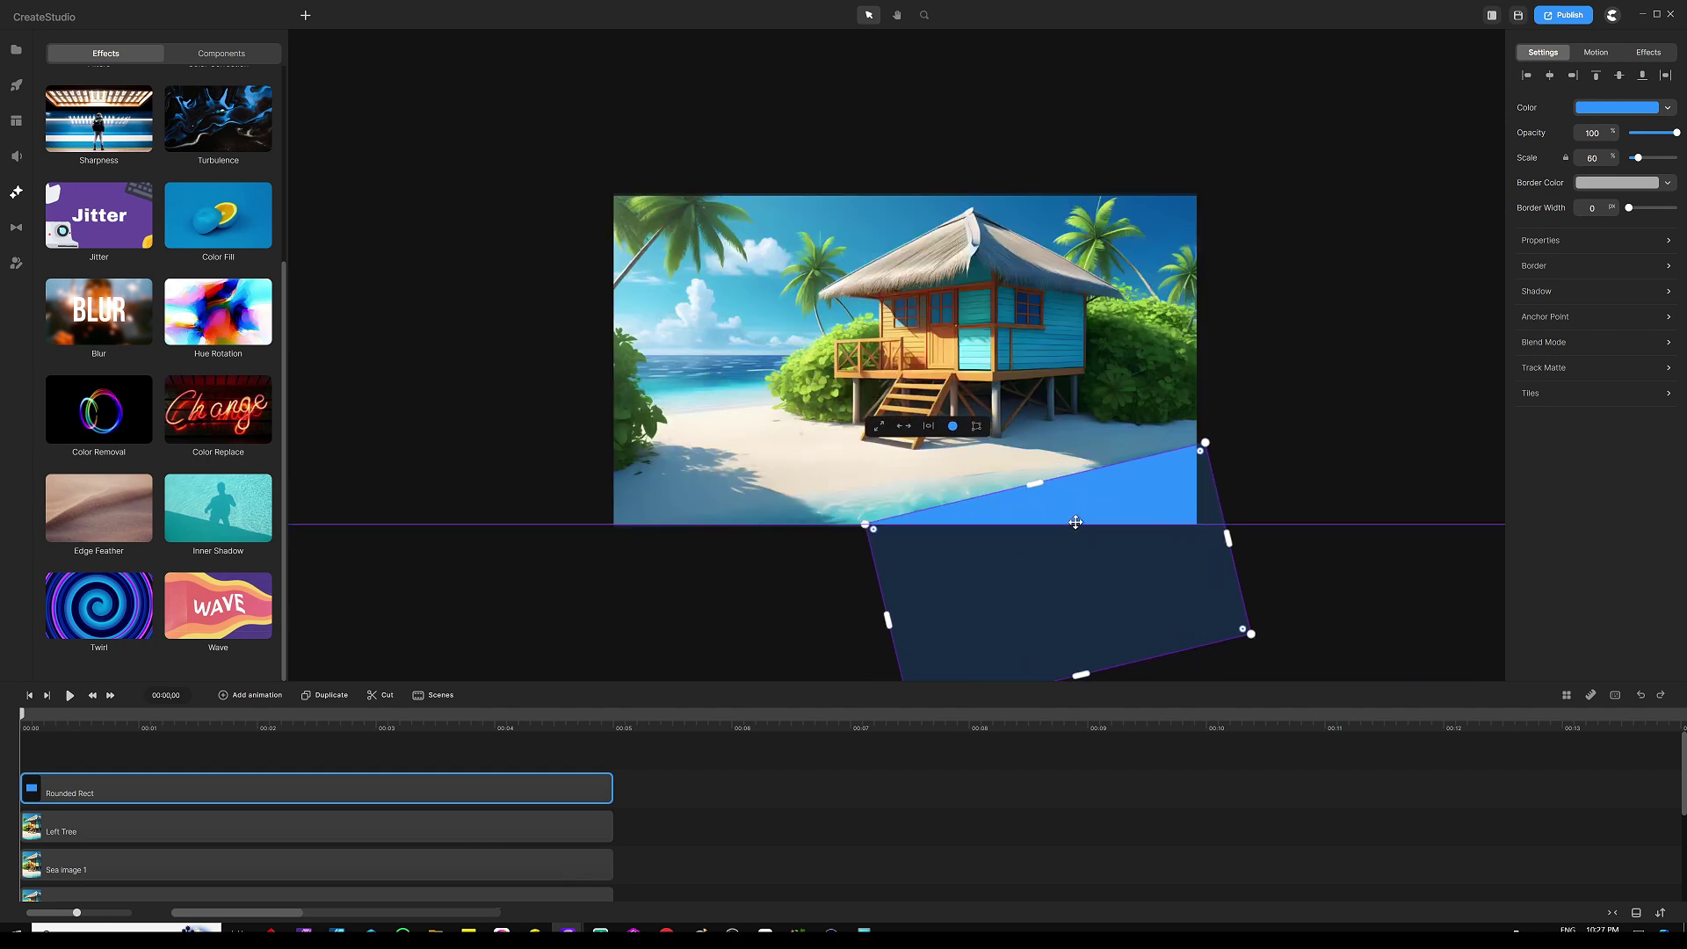
{"action": "left_click_drag", "start_coordinate": [858, 519], "coordinate": [859, 504]}
{"action": "left_click_drag", "start_coordinate": [1049, 512], "coordinate": [1046, 507]}
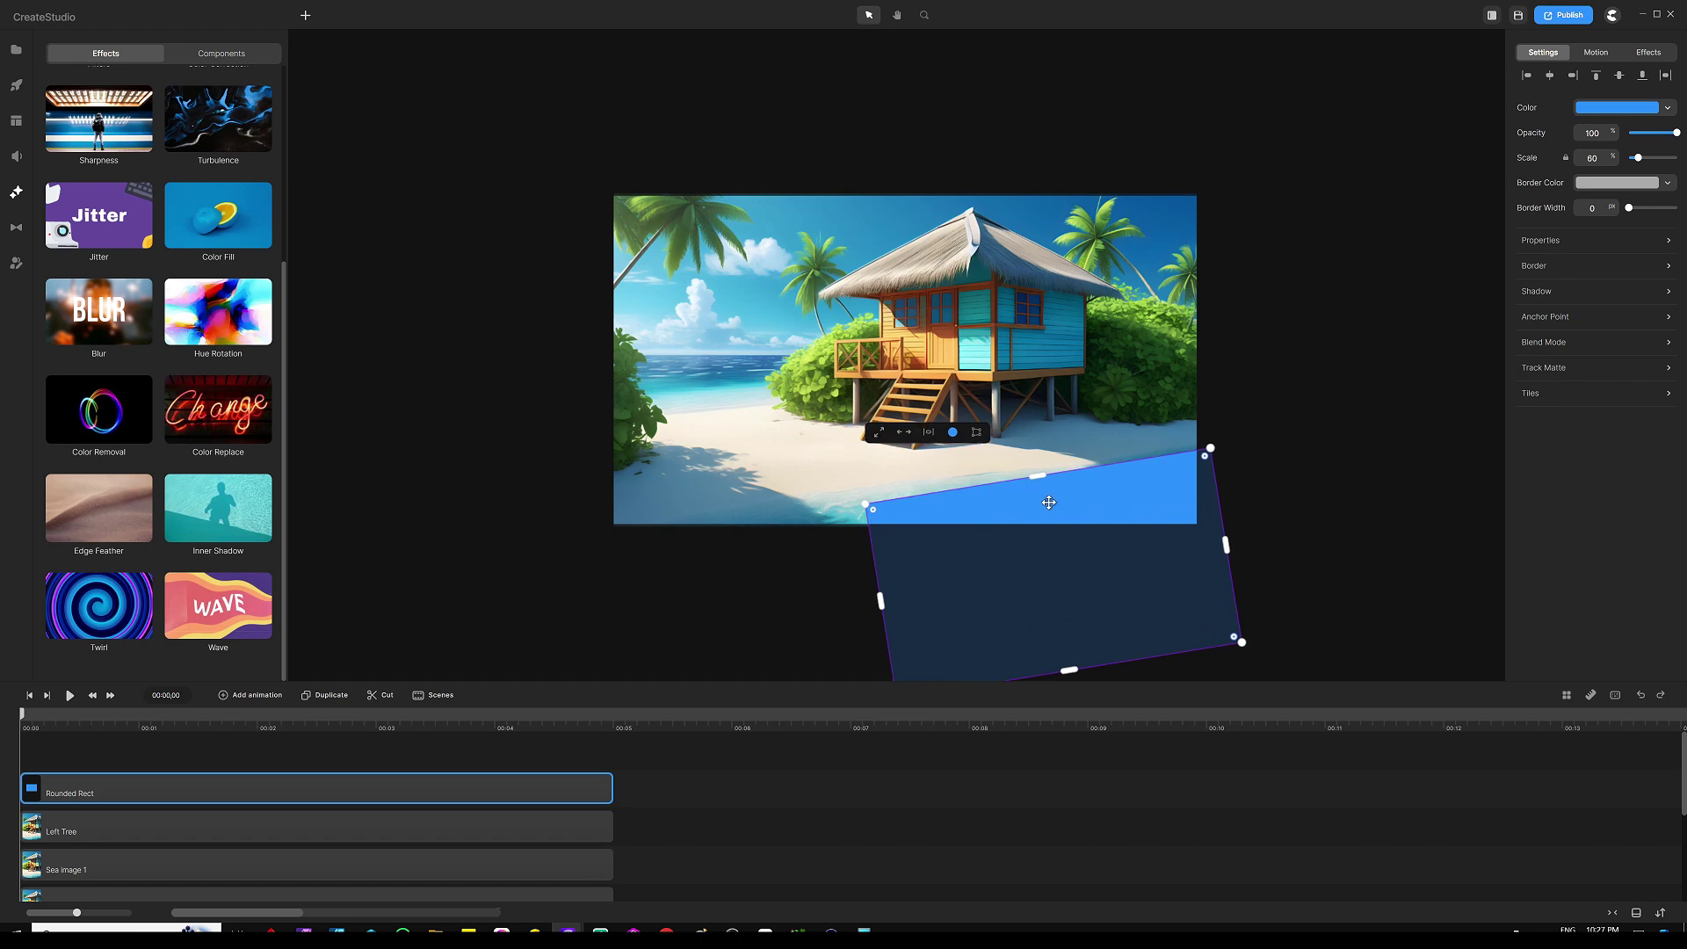
{"action": "left_click_drag", "start_coordinate": [879, 600], "coordinate": [708, 608]}
{"action": "scroll", "coordinate": [984, 484], "scroll_direction": "up", "scroll_amount": 3}
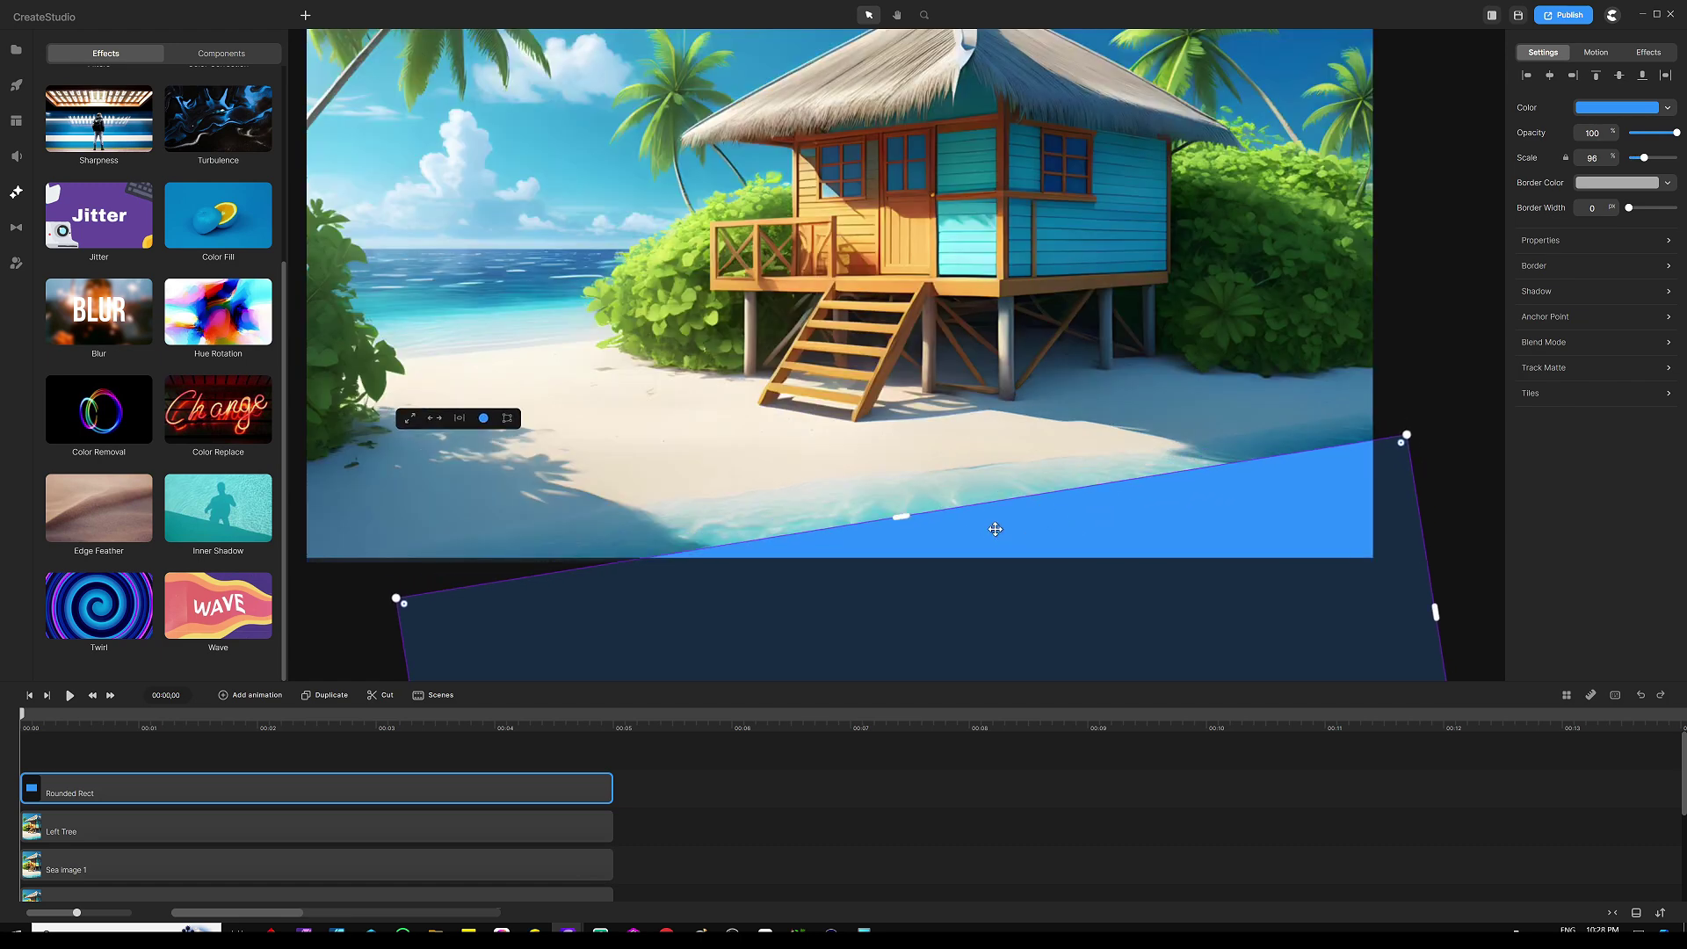
{"action": "left_click_drag", "start_coordinate": [994, 528], "coordinate": [1016, 505]}
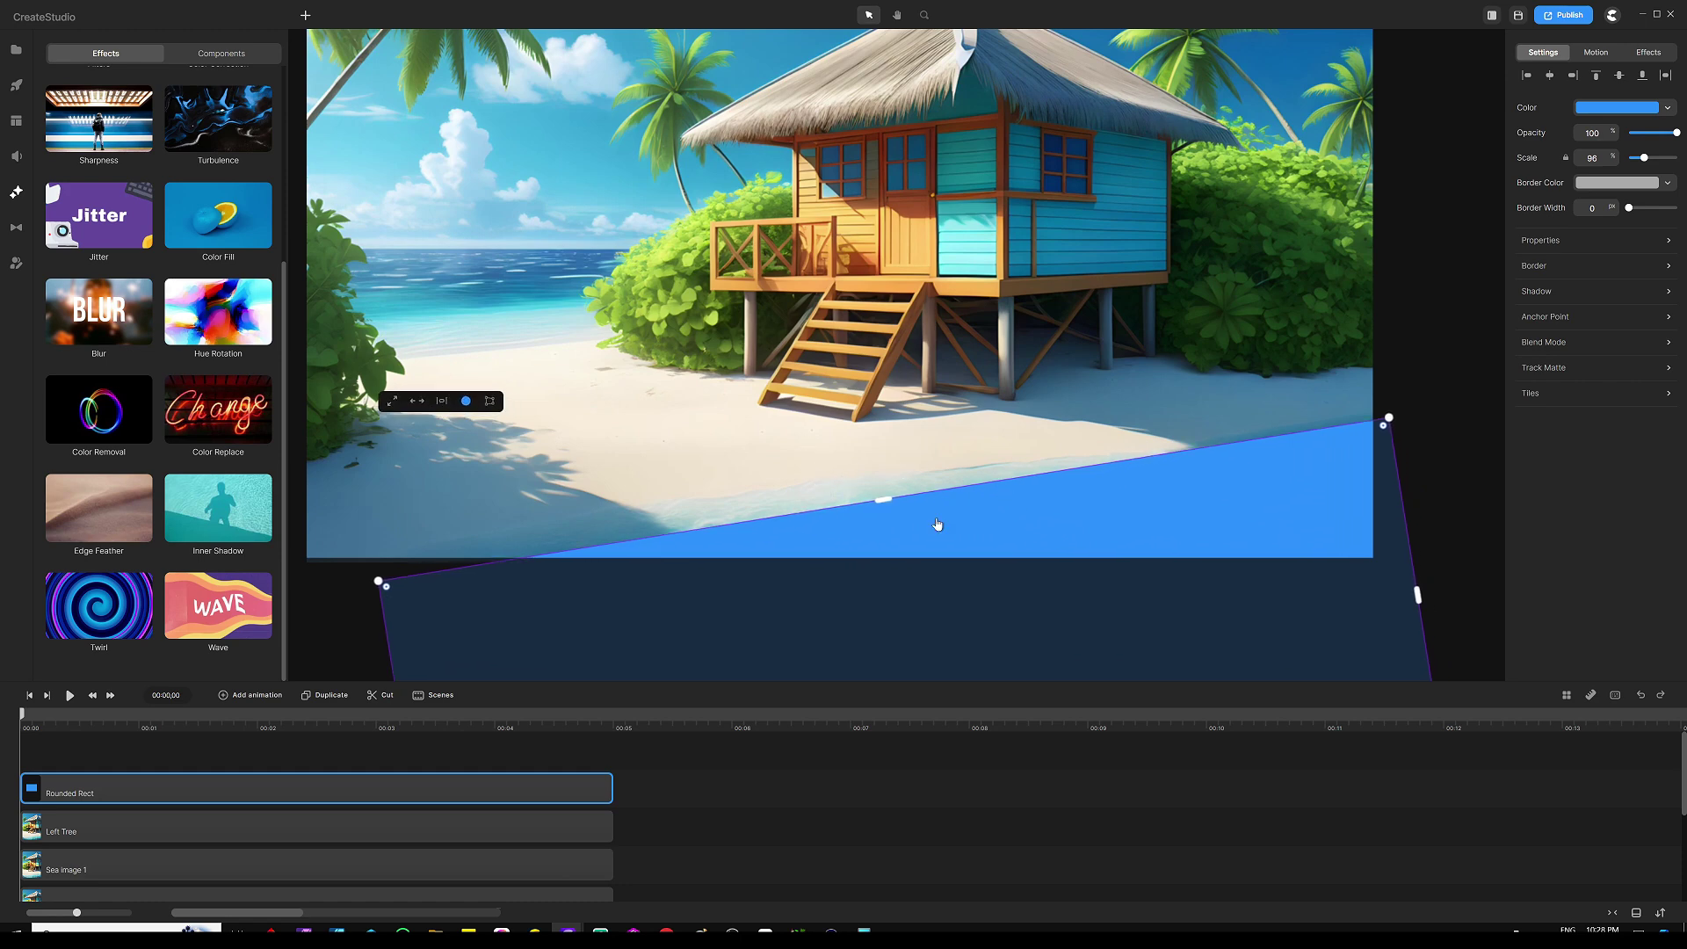
{"action": "left_click", "coordinate": [712, 823]}
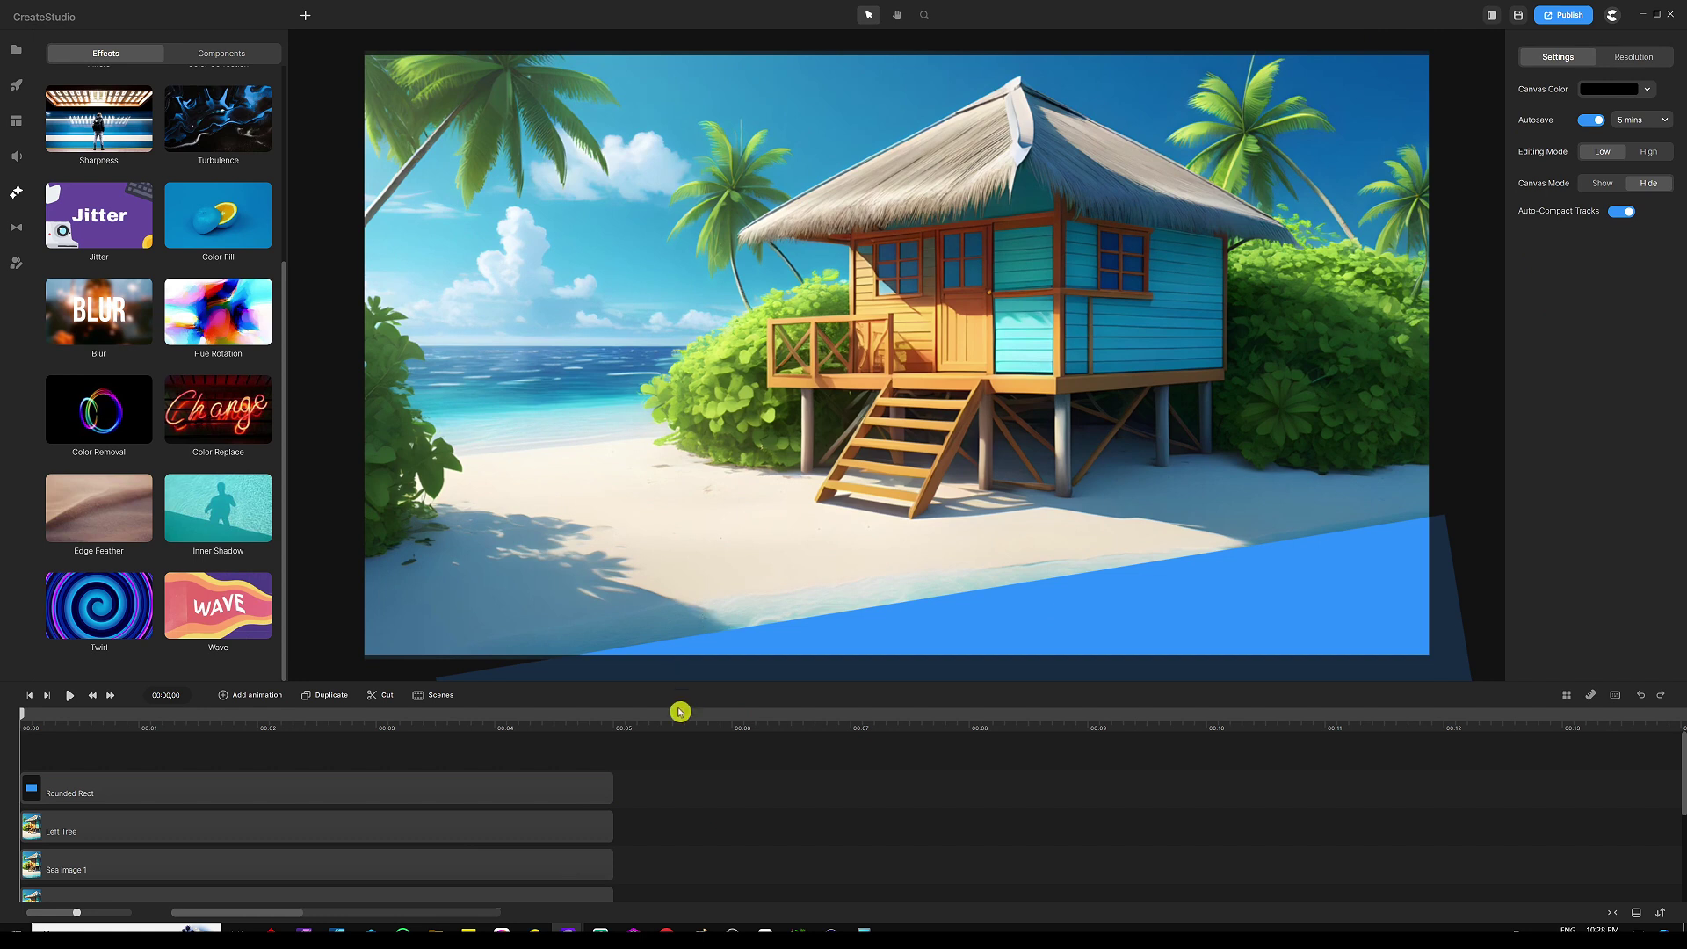
Duplicate the base image layer and mask the copy with the rounded rectangle.
{"action": "left_click_drag", "start_coordinate": [678, 678], "coordinate": [632, 648]}
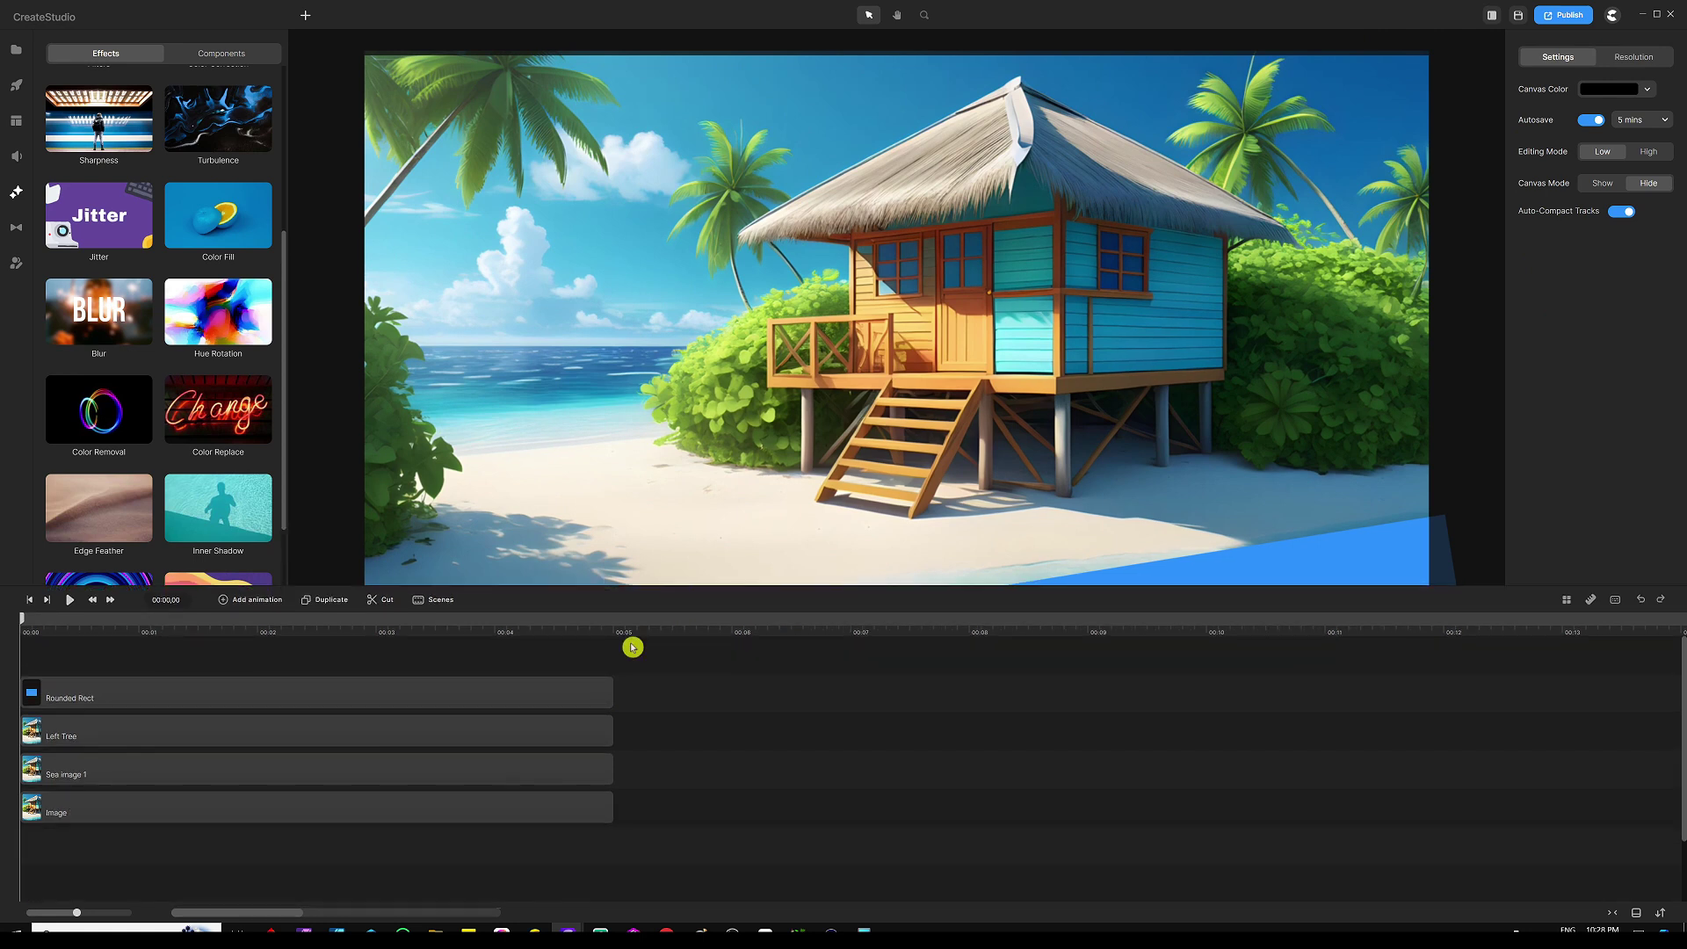
{"action": "left_click", "coordinate": [503, 820]}
{"action": "key", "text": "ctrl+d"}
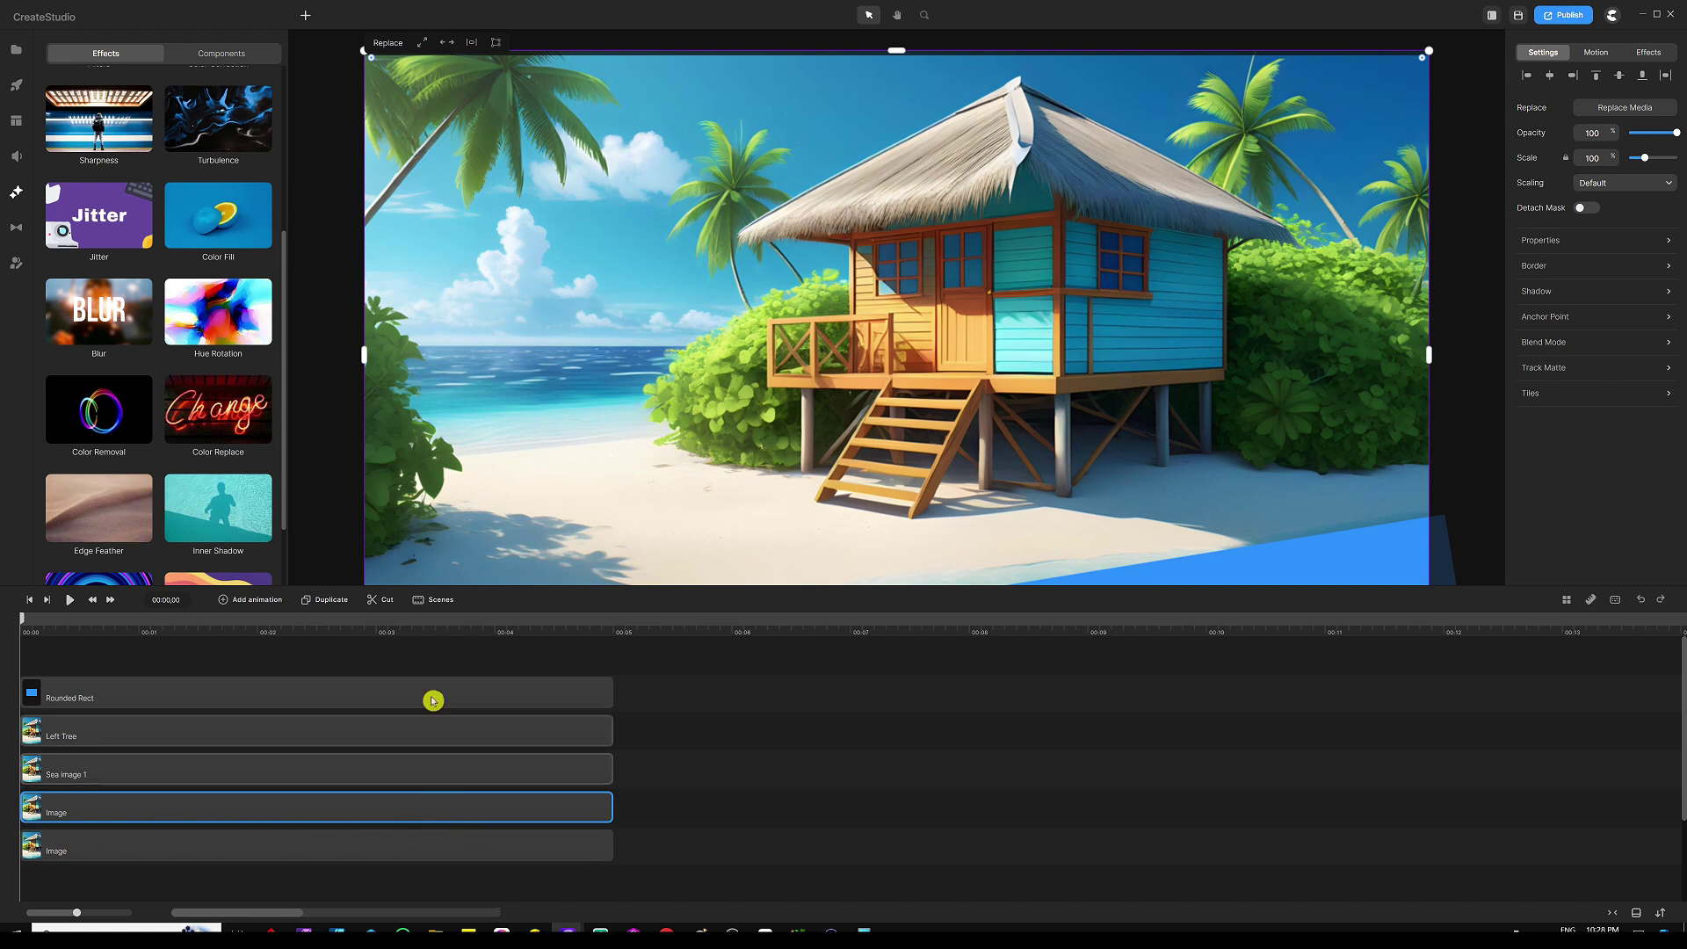
{"action": "left_click", "coordinate": [388, 688], "text": "shift"}
{"action": "right_click", "coordinate": [403, 688]}
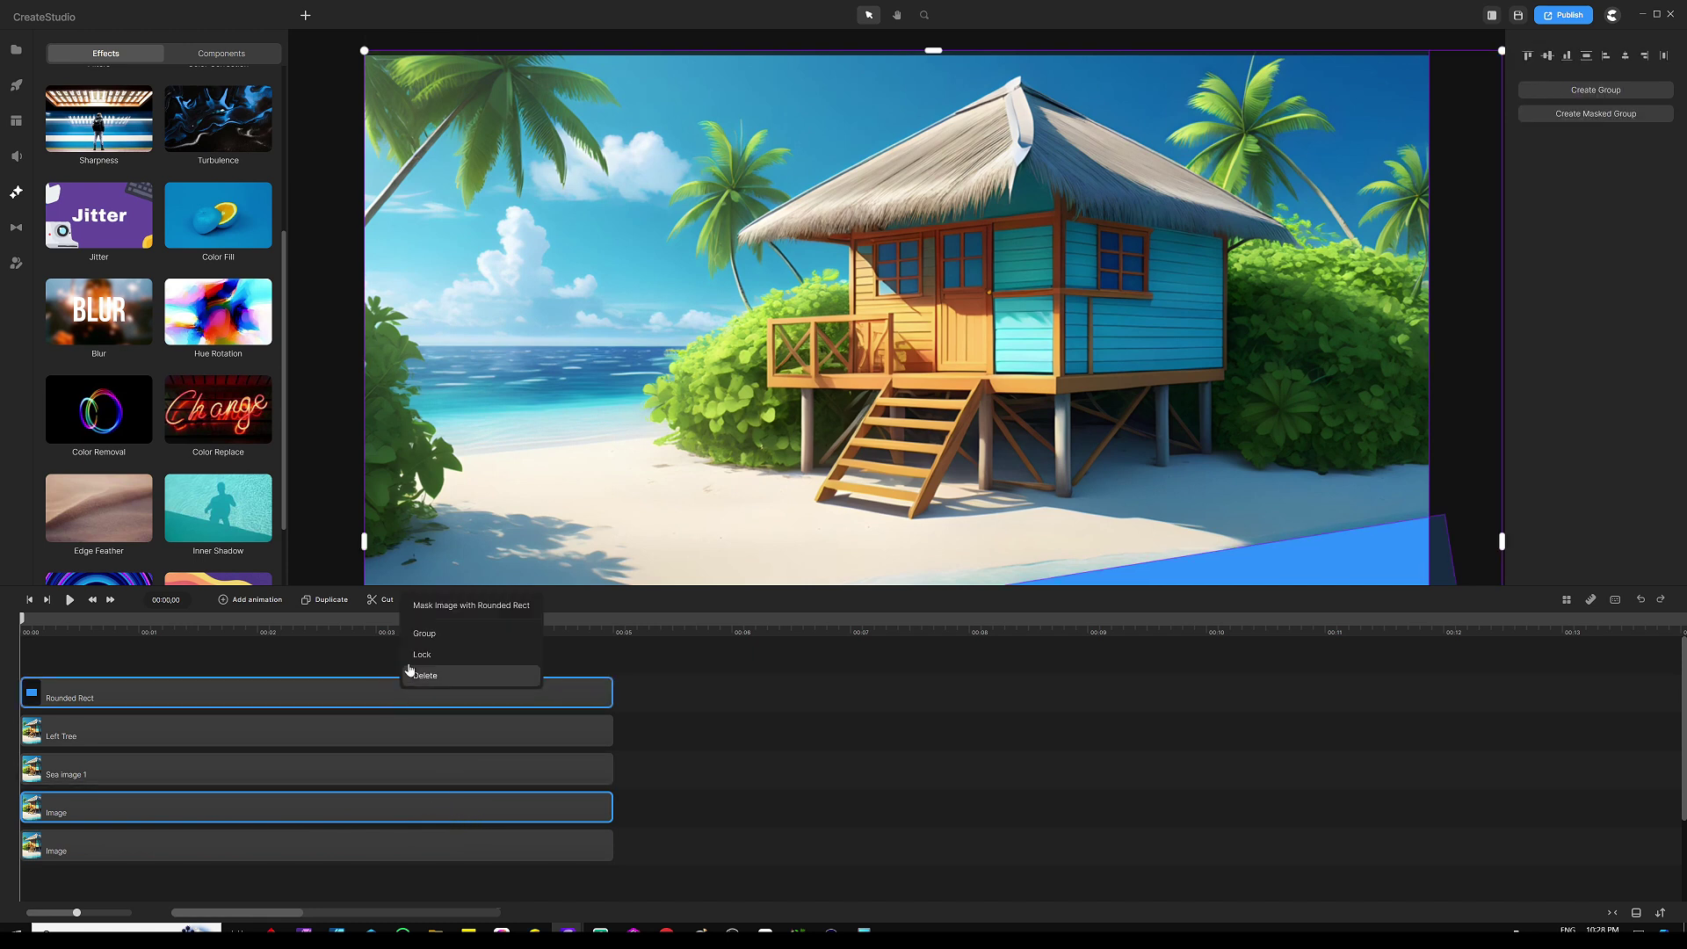
{"action": "left_click", "coordinate": [413, 672]}
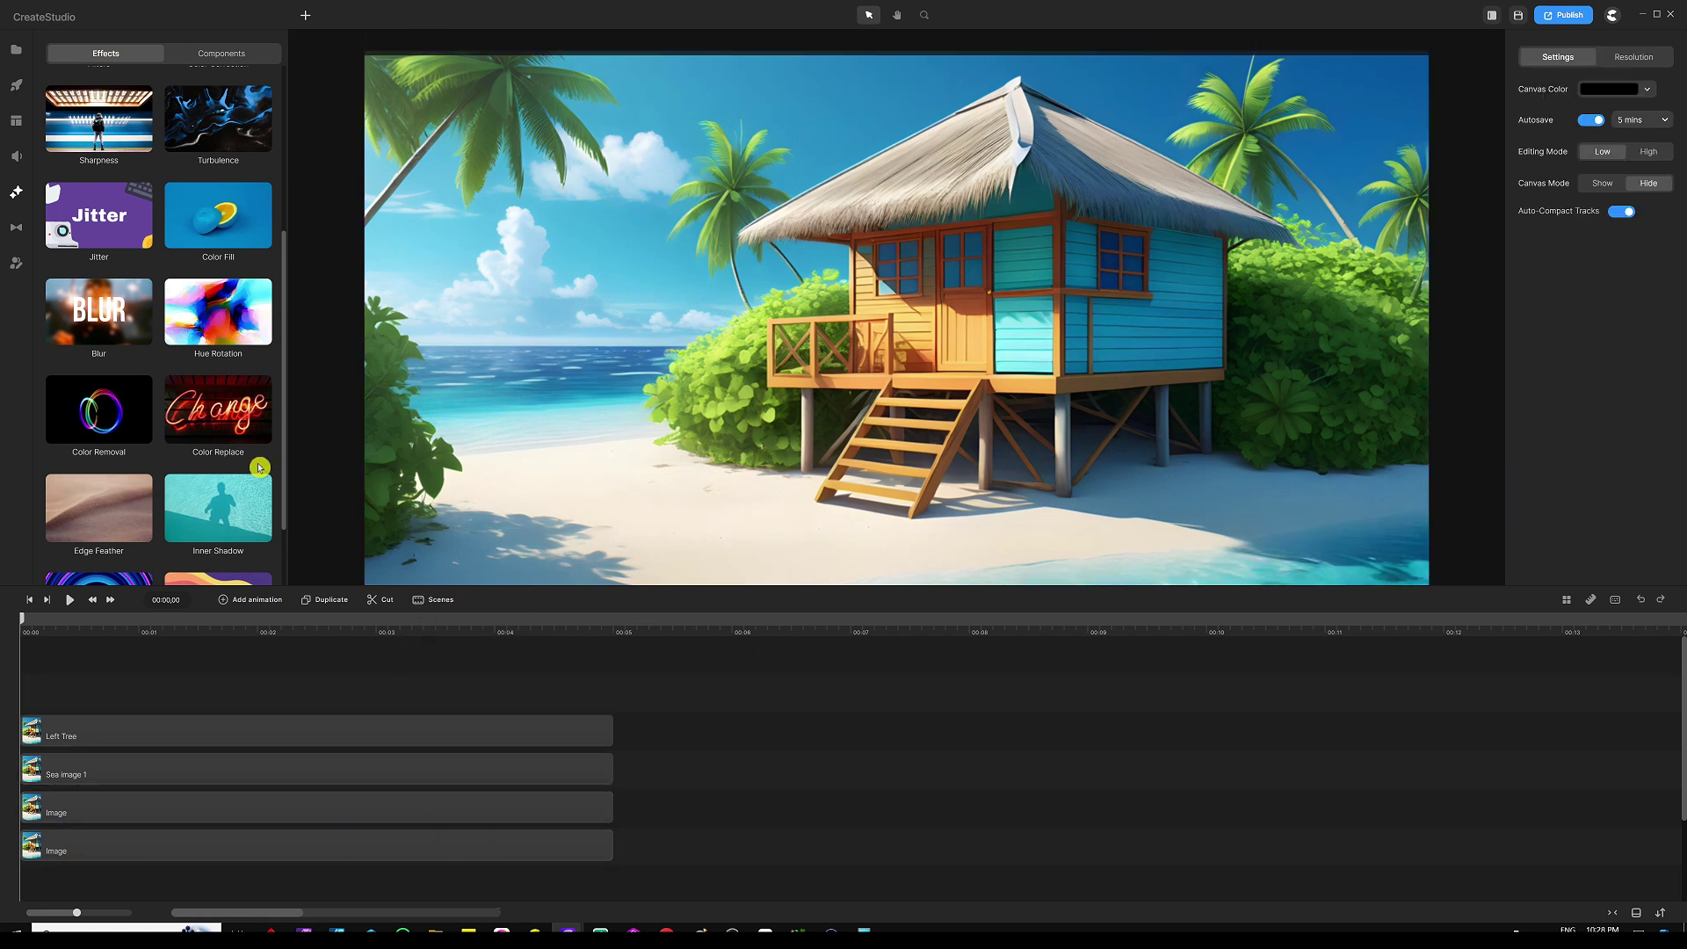
Apply the Wave effect to the masked foreground water layer and rename the layer Sea Image 2.
{"action": "scroll", "coordinate": [237, 483], "scroll_direction": "down", "scroll_amount": 1}
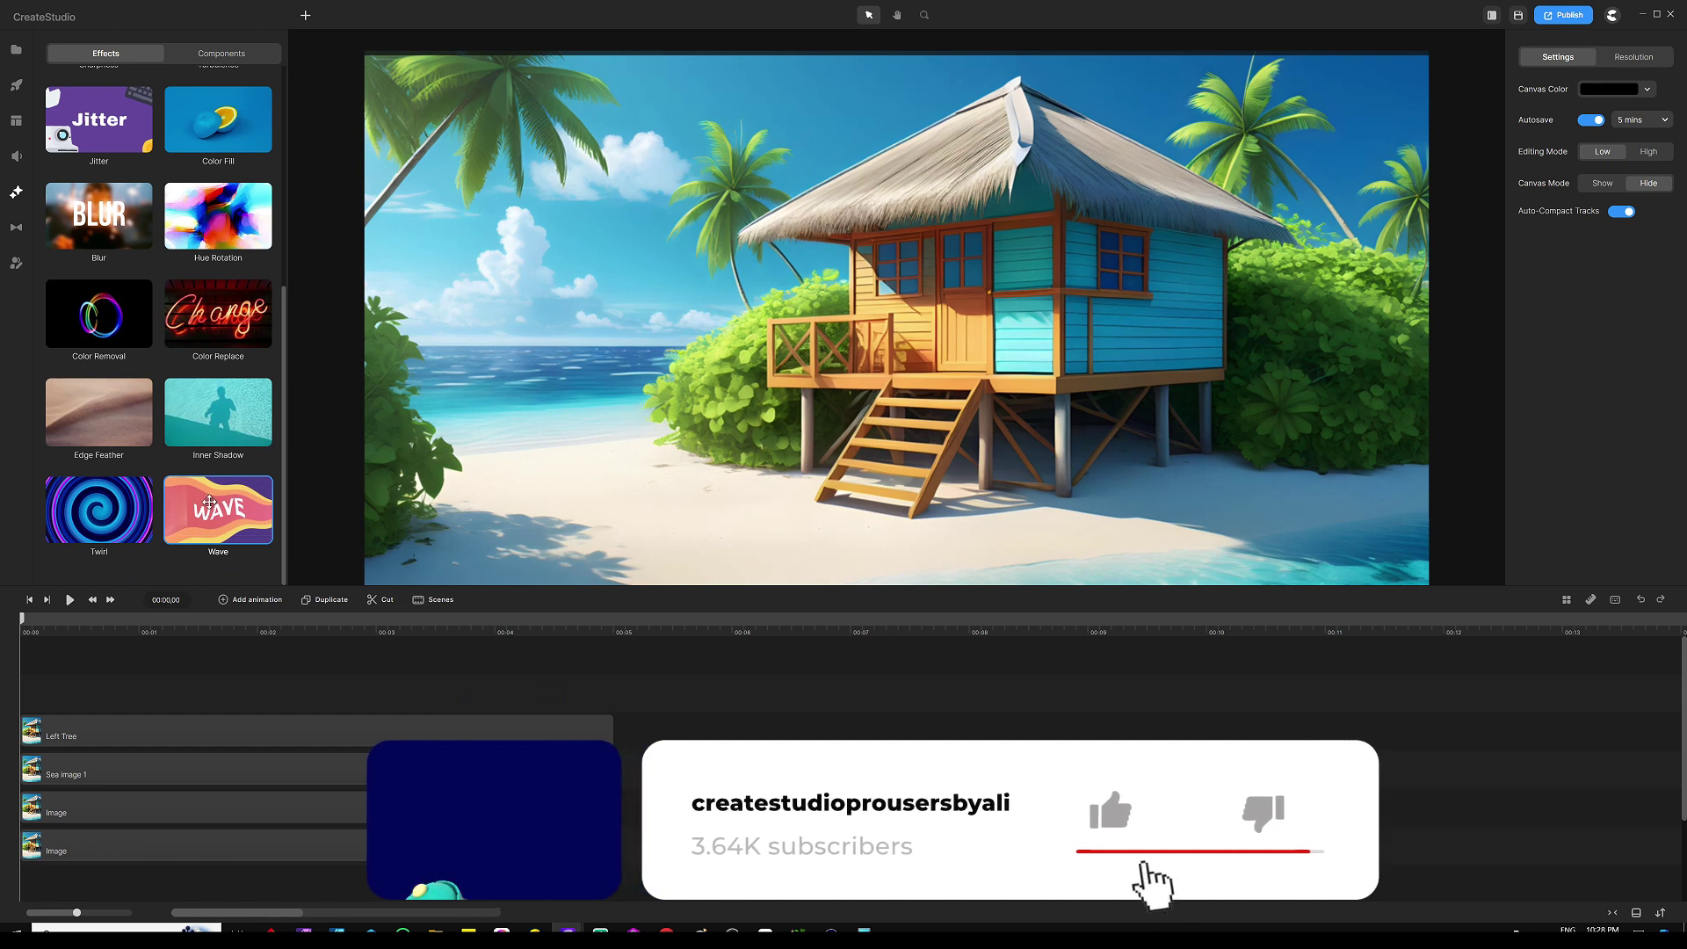
{"action": "left_click_drag", "start_coordinate": [209, 501], "coordinate": [232, 798]}
{"action": "right_click", "coordinate": [321, 807]}
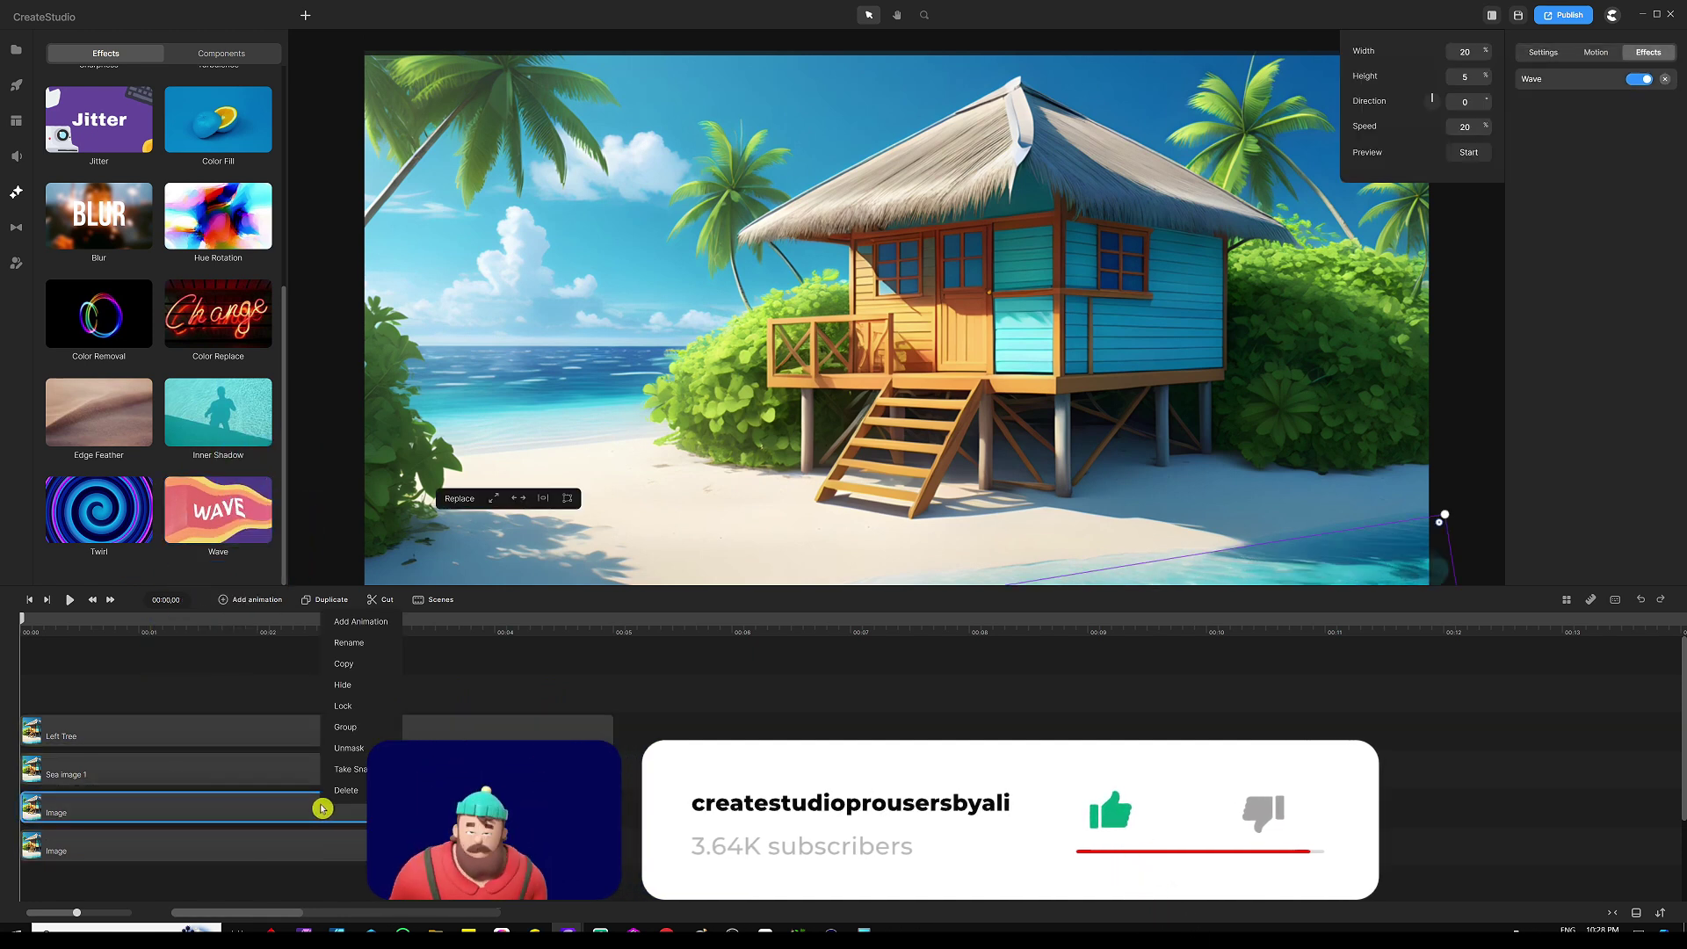
{"action": "left_click", "coordinate": [356, 644]}
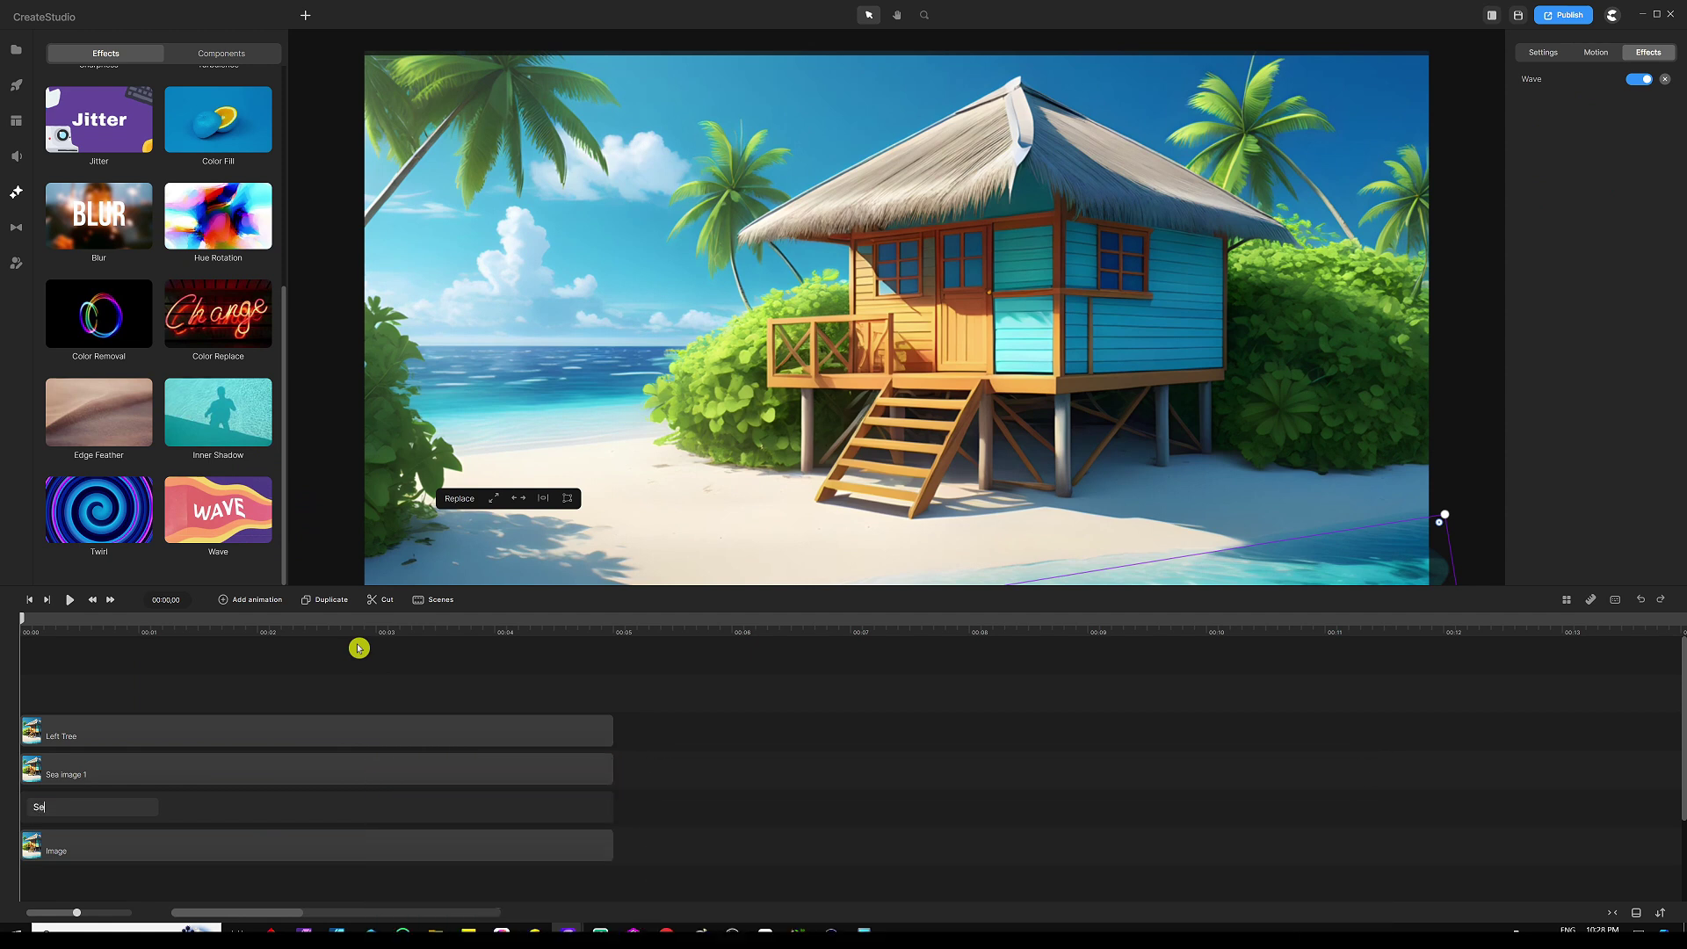
{"action": "type", "text": "Sea Image 2"}
{"action": "key", "text": "Return"}
Set the Wave effect on Sea Image 2 to width 45% and speed 4% while previewing the motion.
{"action": "scroll", "coordinate": [527, 558], "scroll_direction": "down", "scroll_amount": 1}
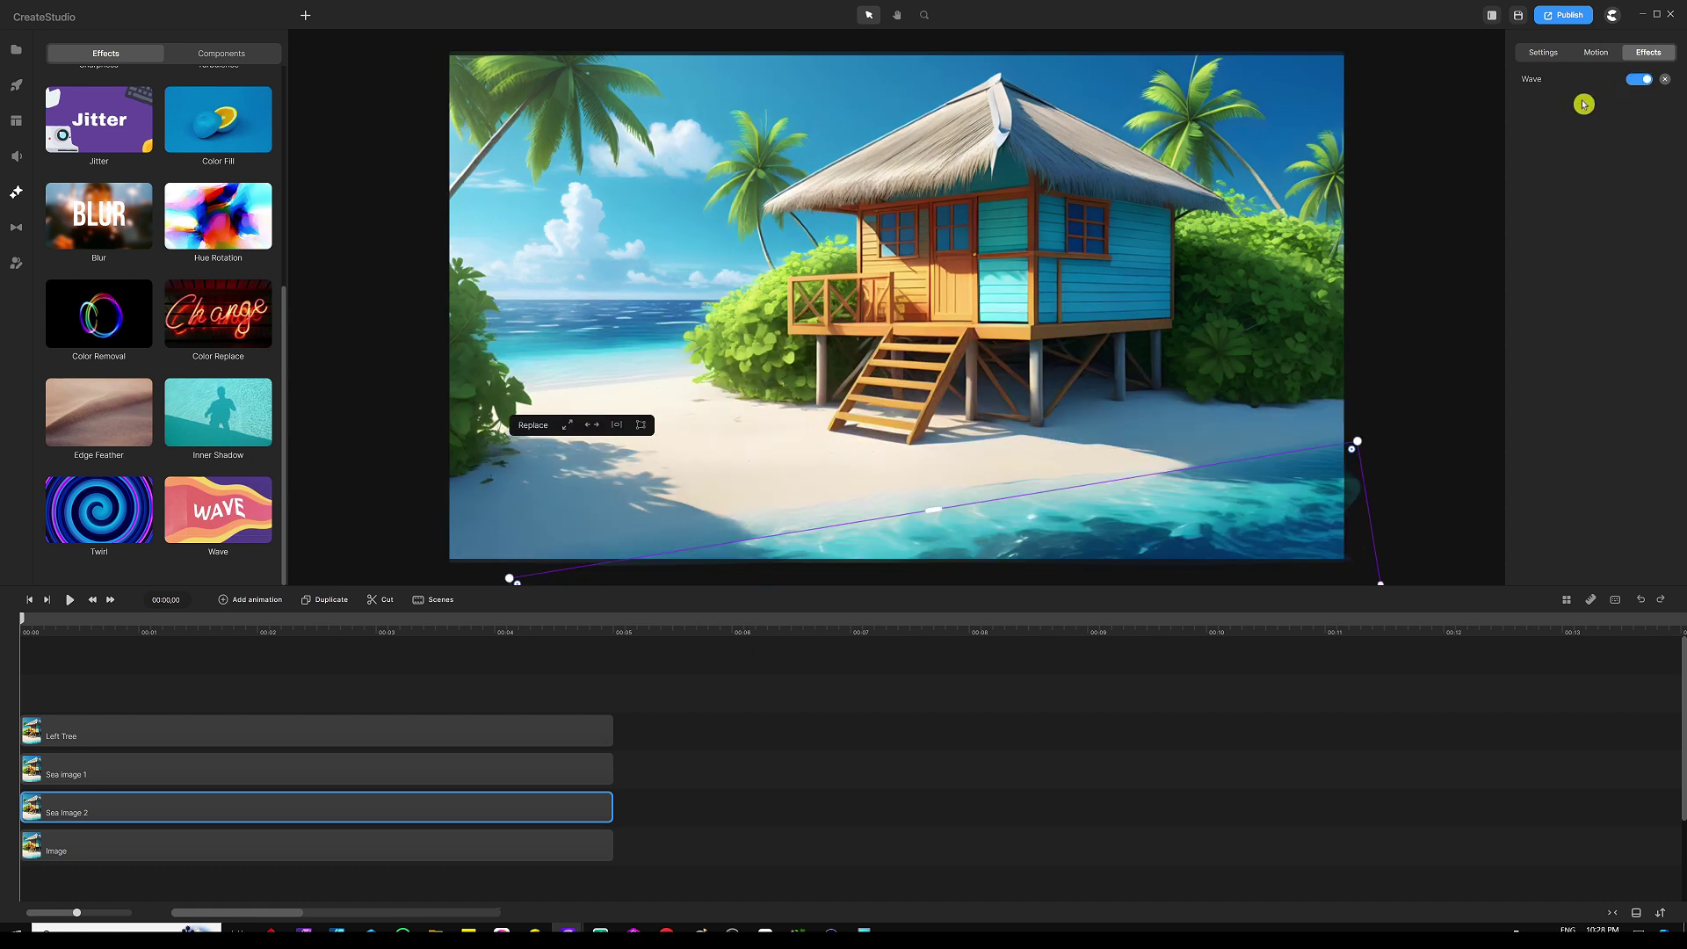
{"action": "left_click", "coordinate": [1535, 80]}
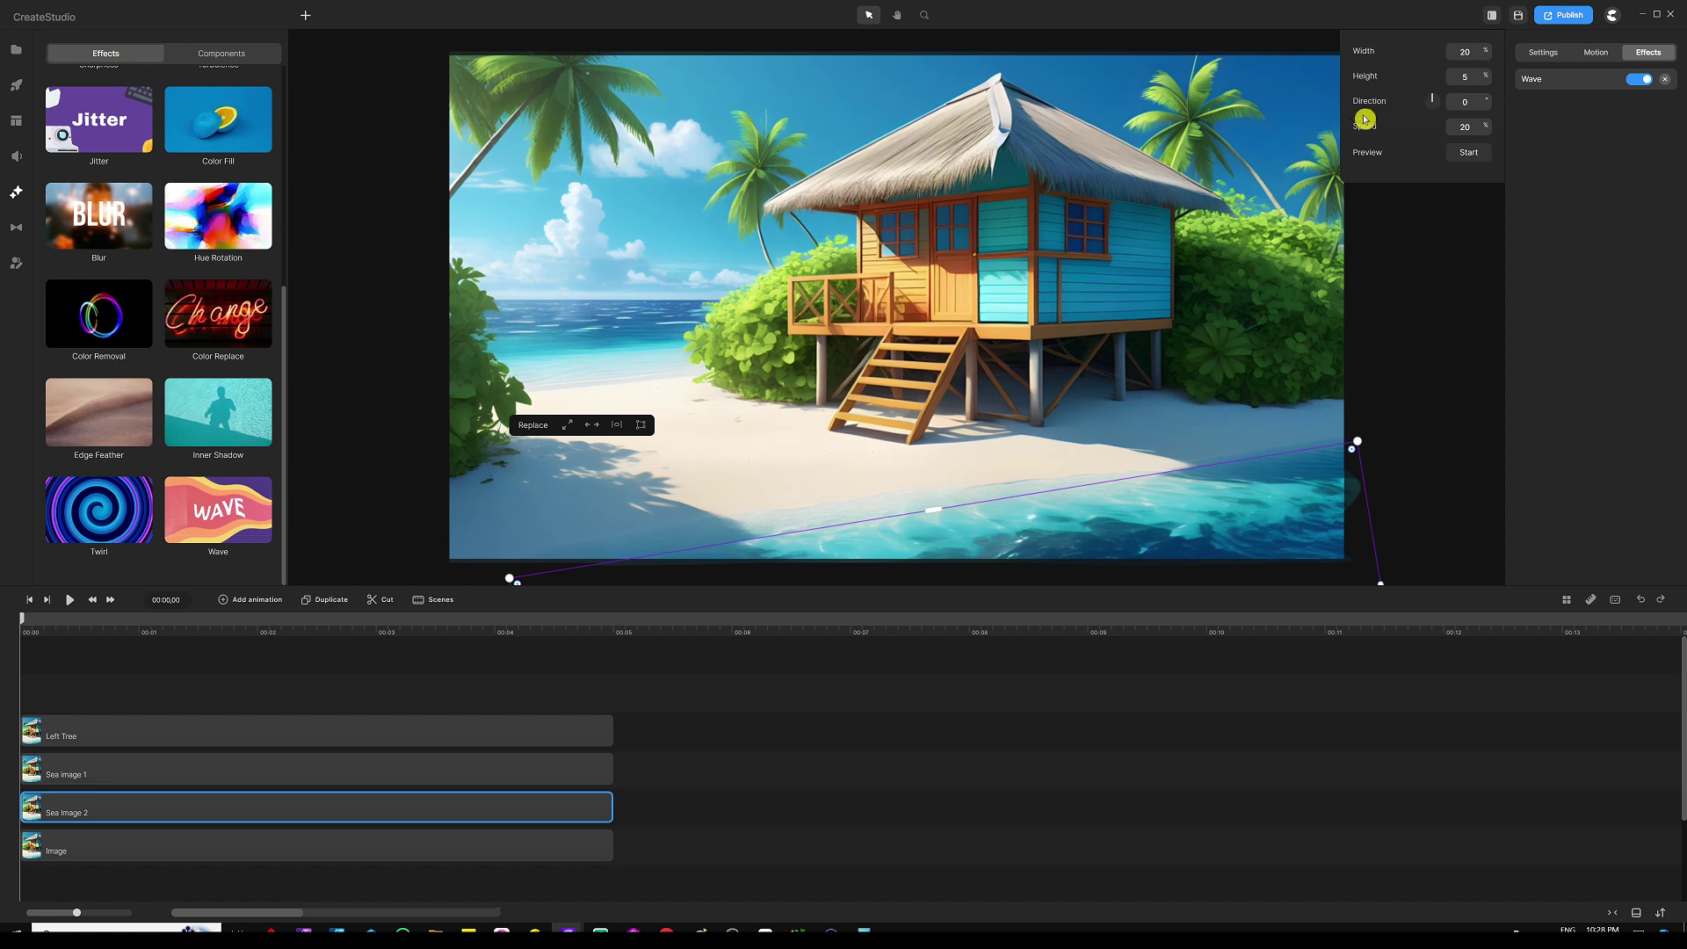
{"action": "left_click", "coordinate": [1464, 157]}
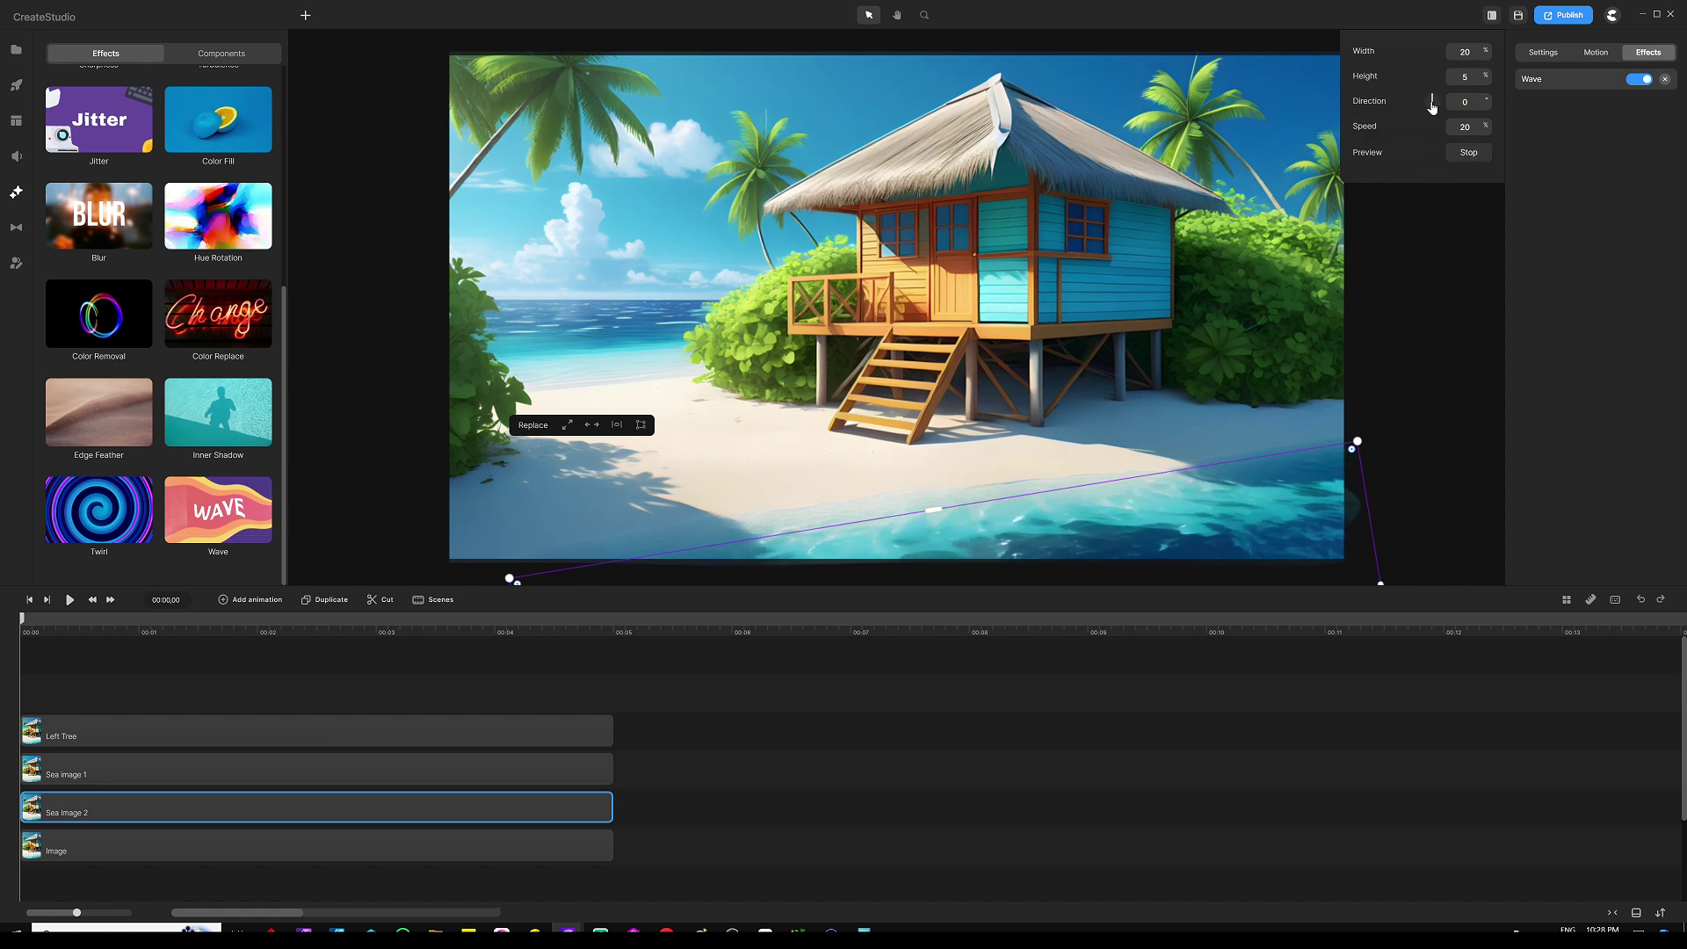
{"action": "left_click_drag", "start_coordinate": [1491, 49], "coordinate": [1510, 53]}
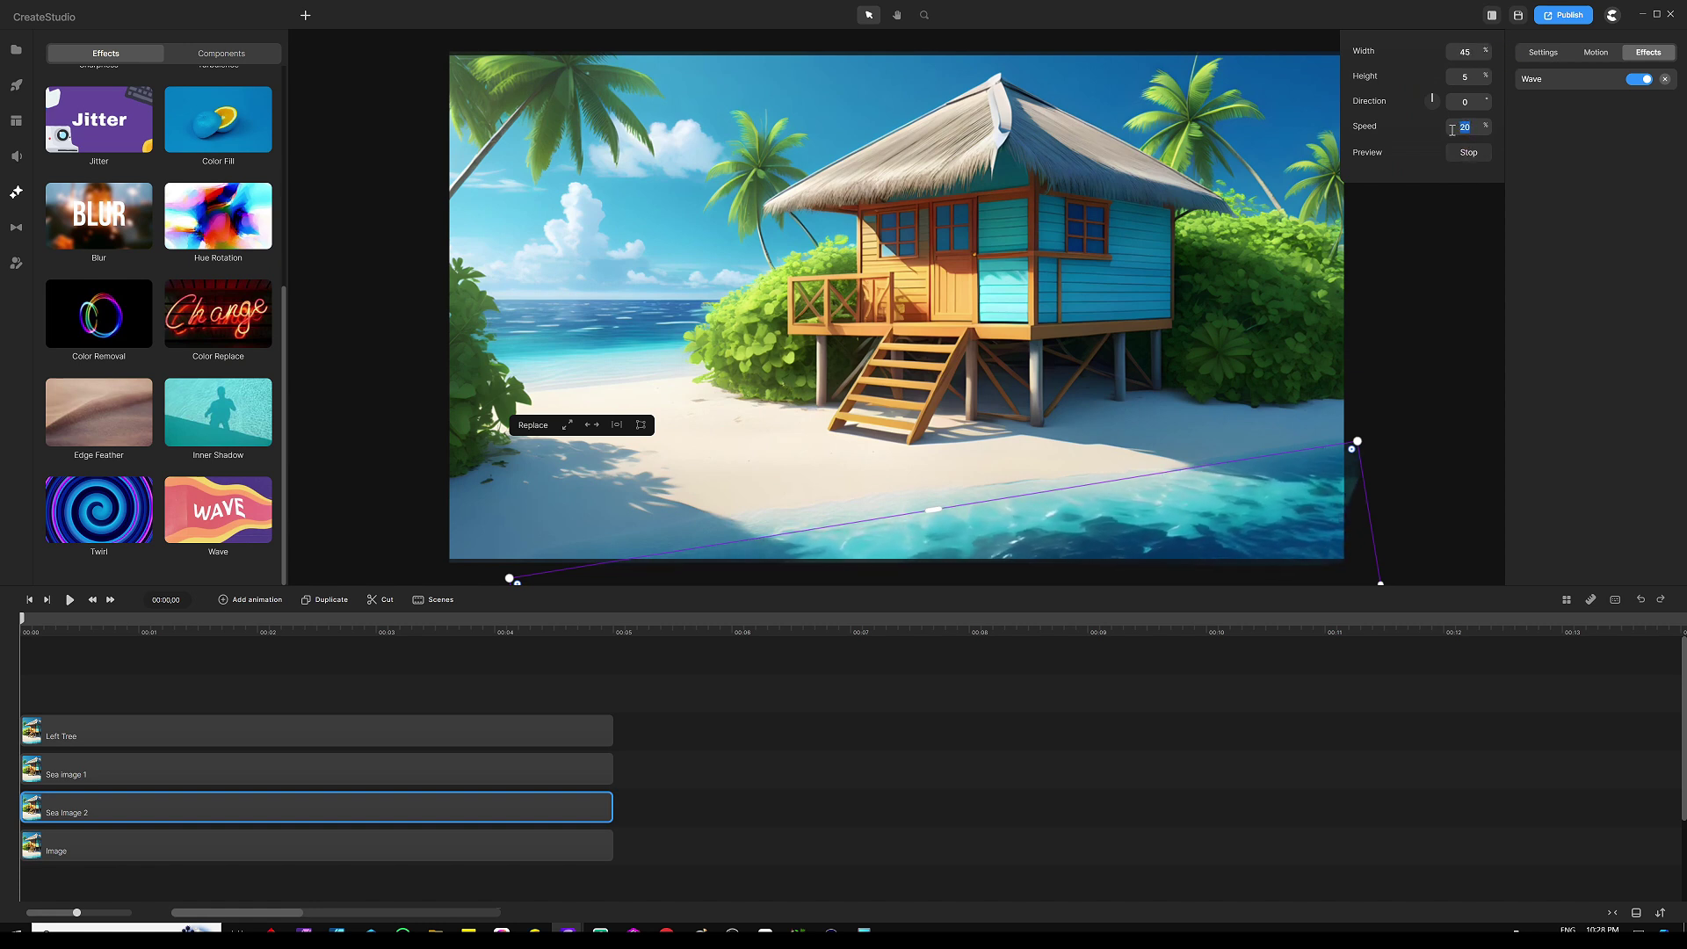
{"action": "type", "text": "4"}
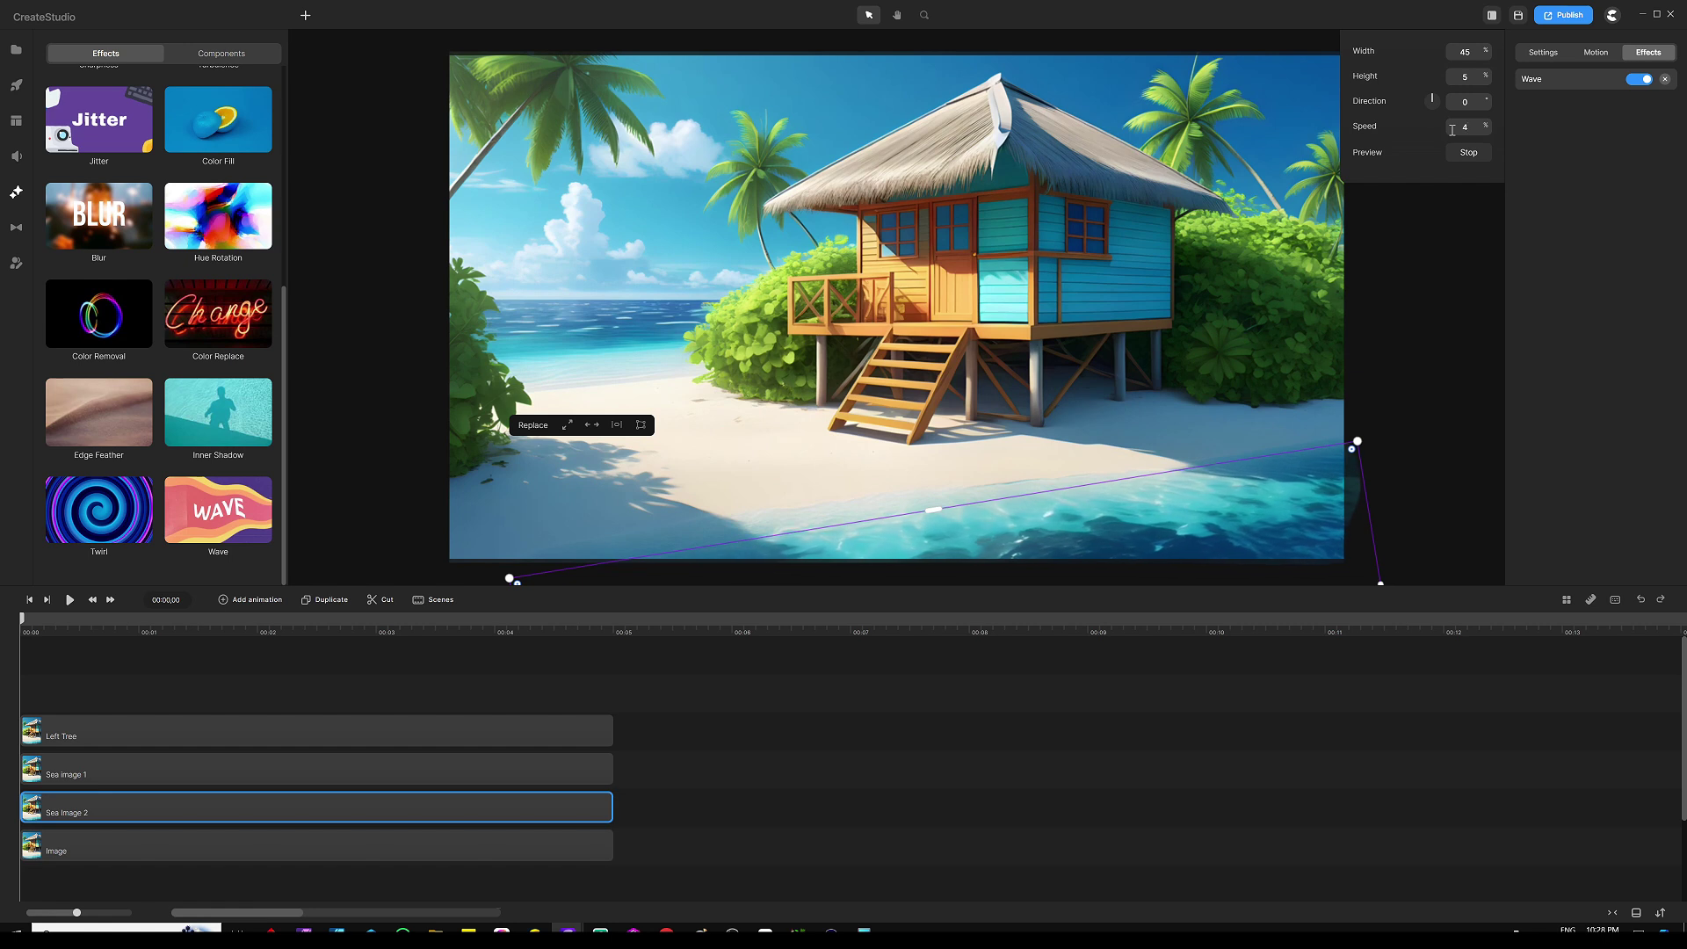
{"action": "left_click", "coordinate": [1434, 139]}
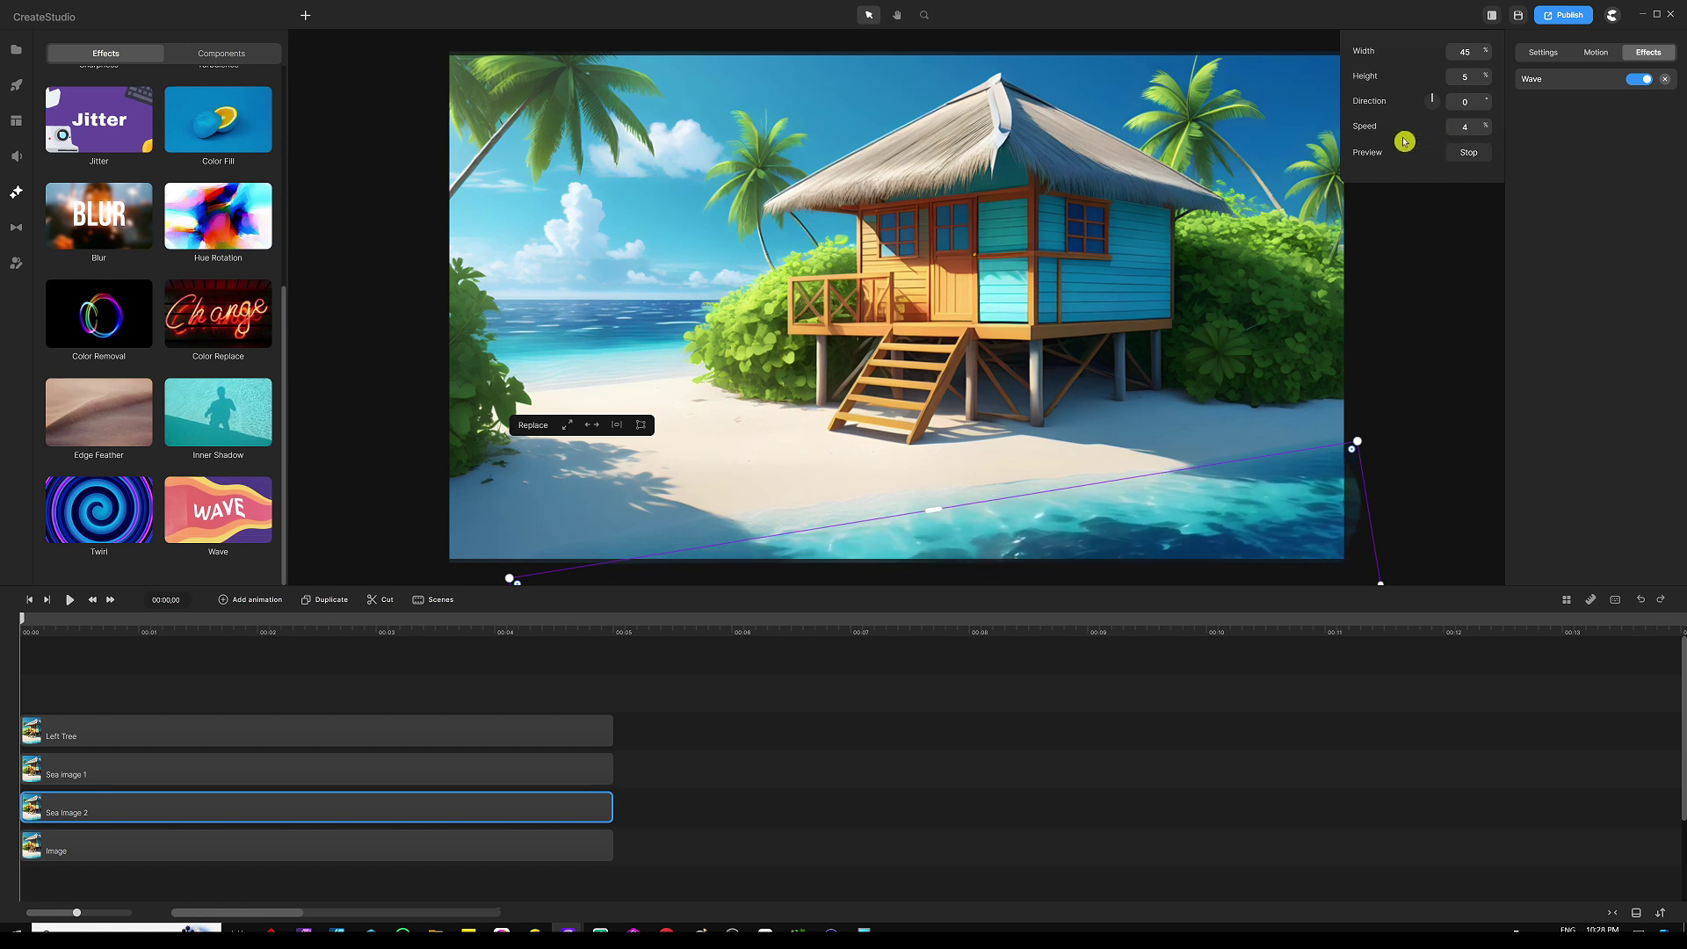
Play the scene to review the combined wave motion, then return the playhead to the start.
{"action": "left_click", "coordinate": [1614, 288]}
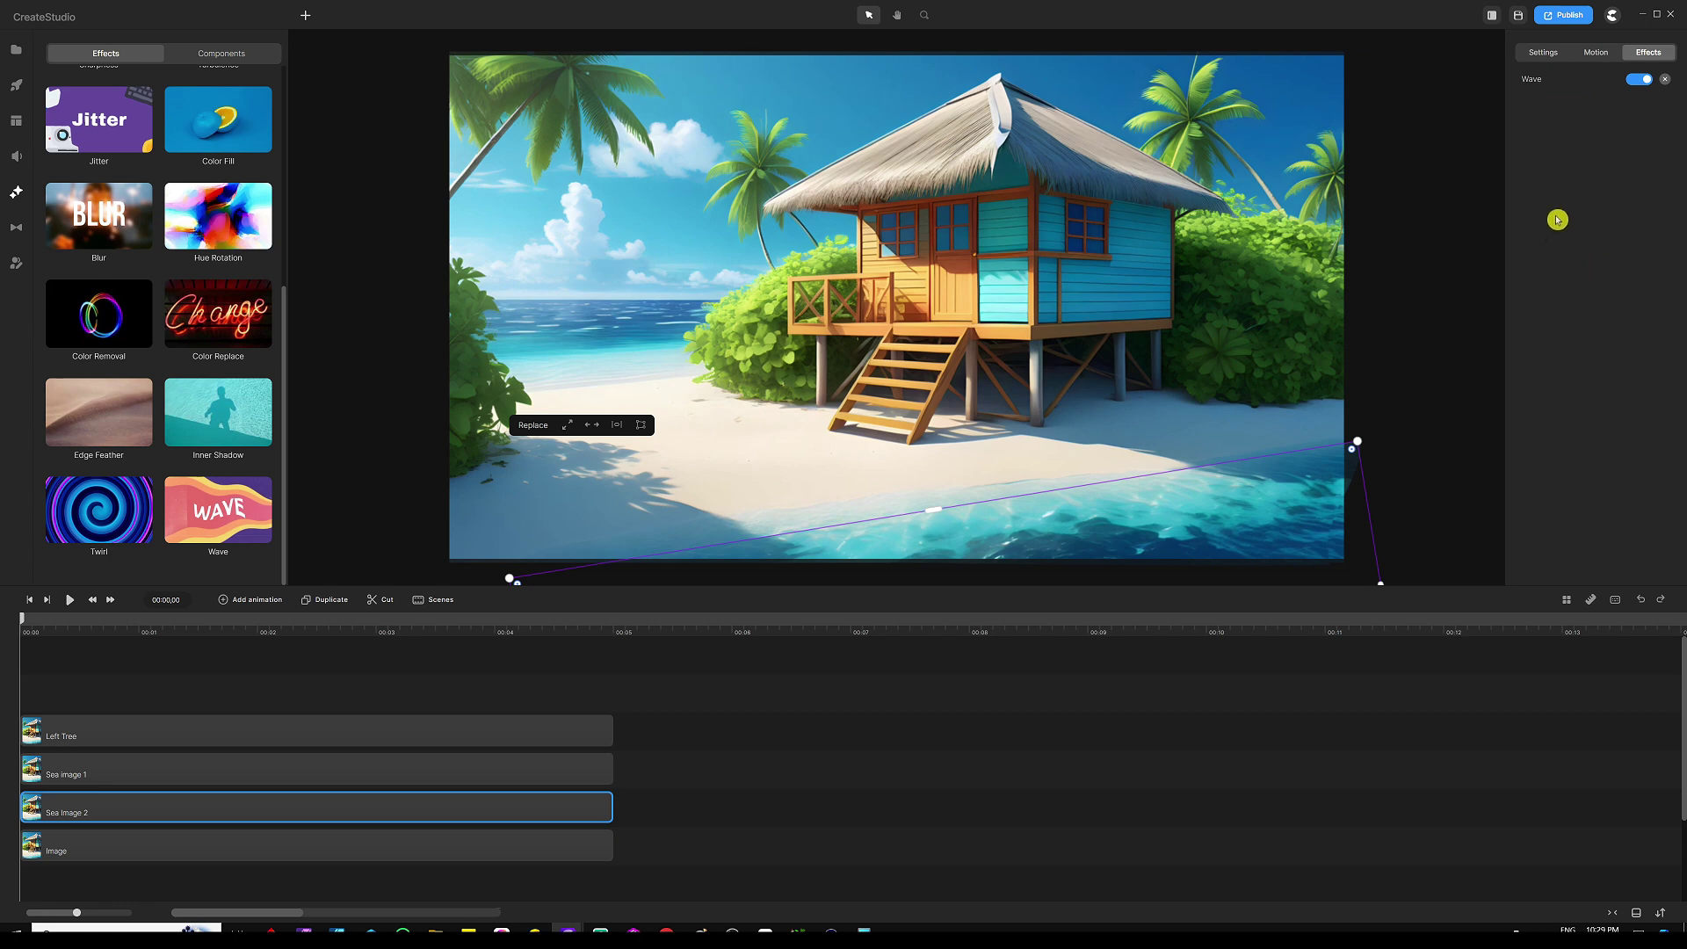
{"action": "left_click", "coordinate": [356, 674]}
{"action": "left_click", "coordinate": [70, 600]}
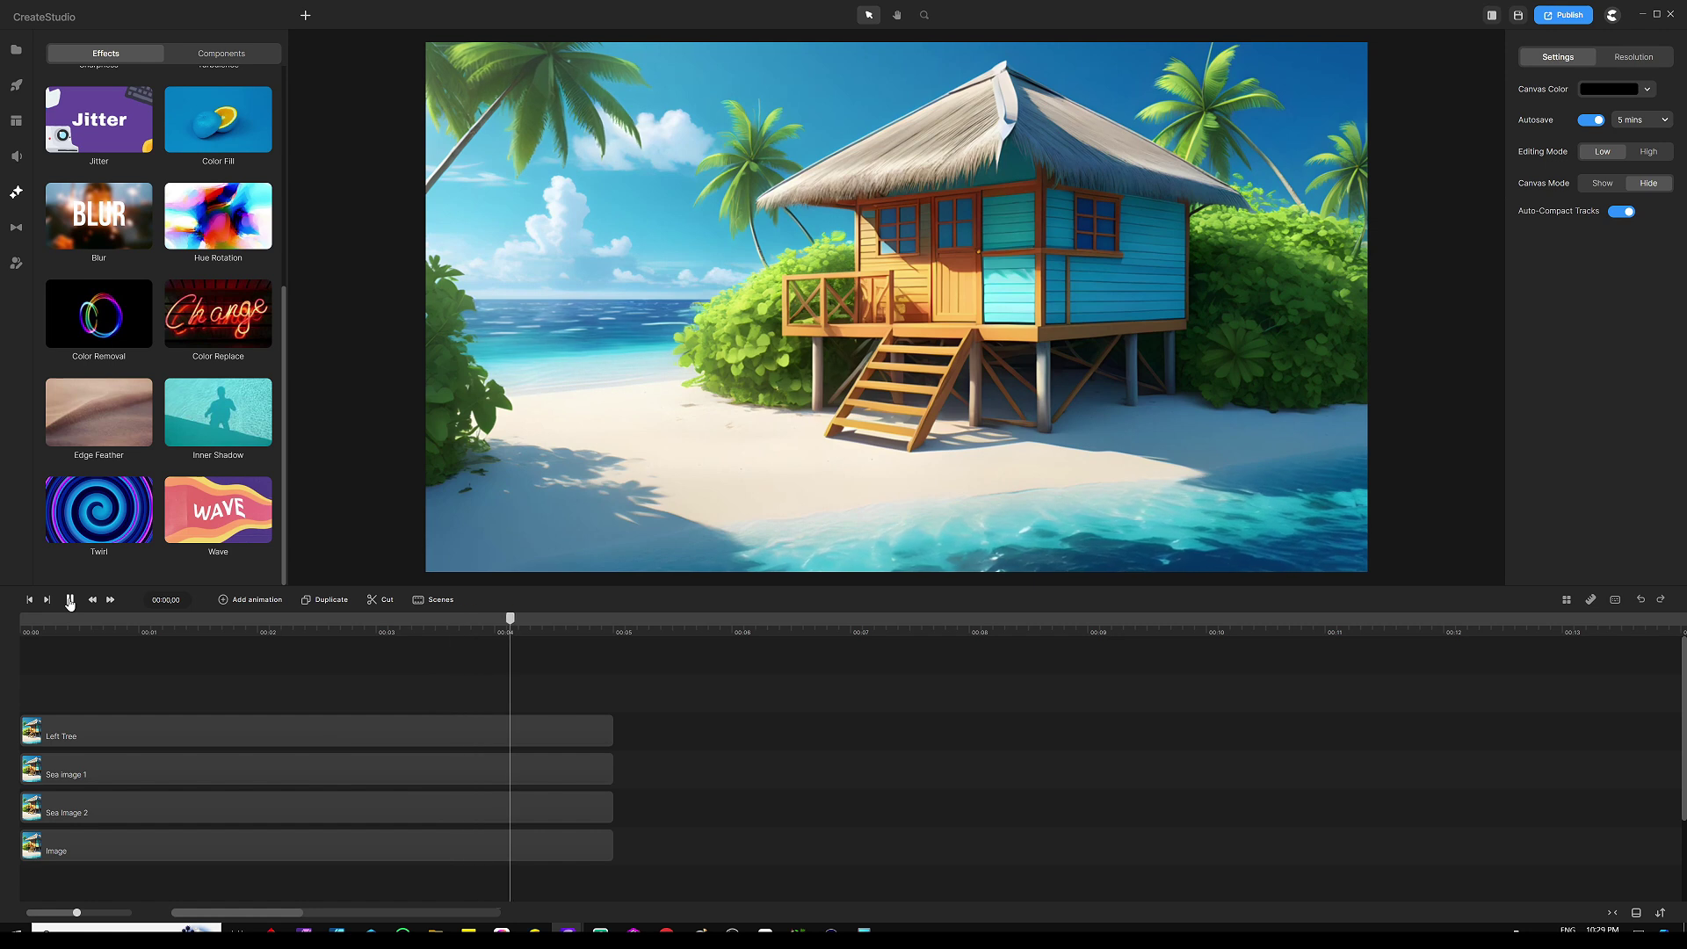
{"action": "left_click", "coordinate": [69, 600]}
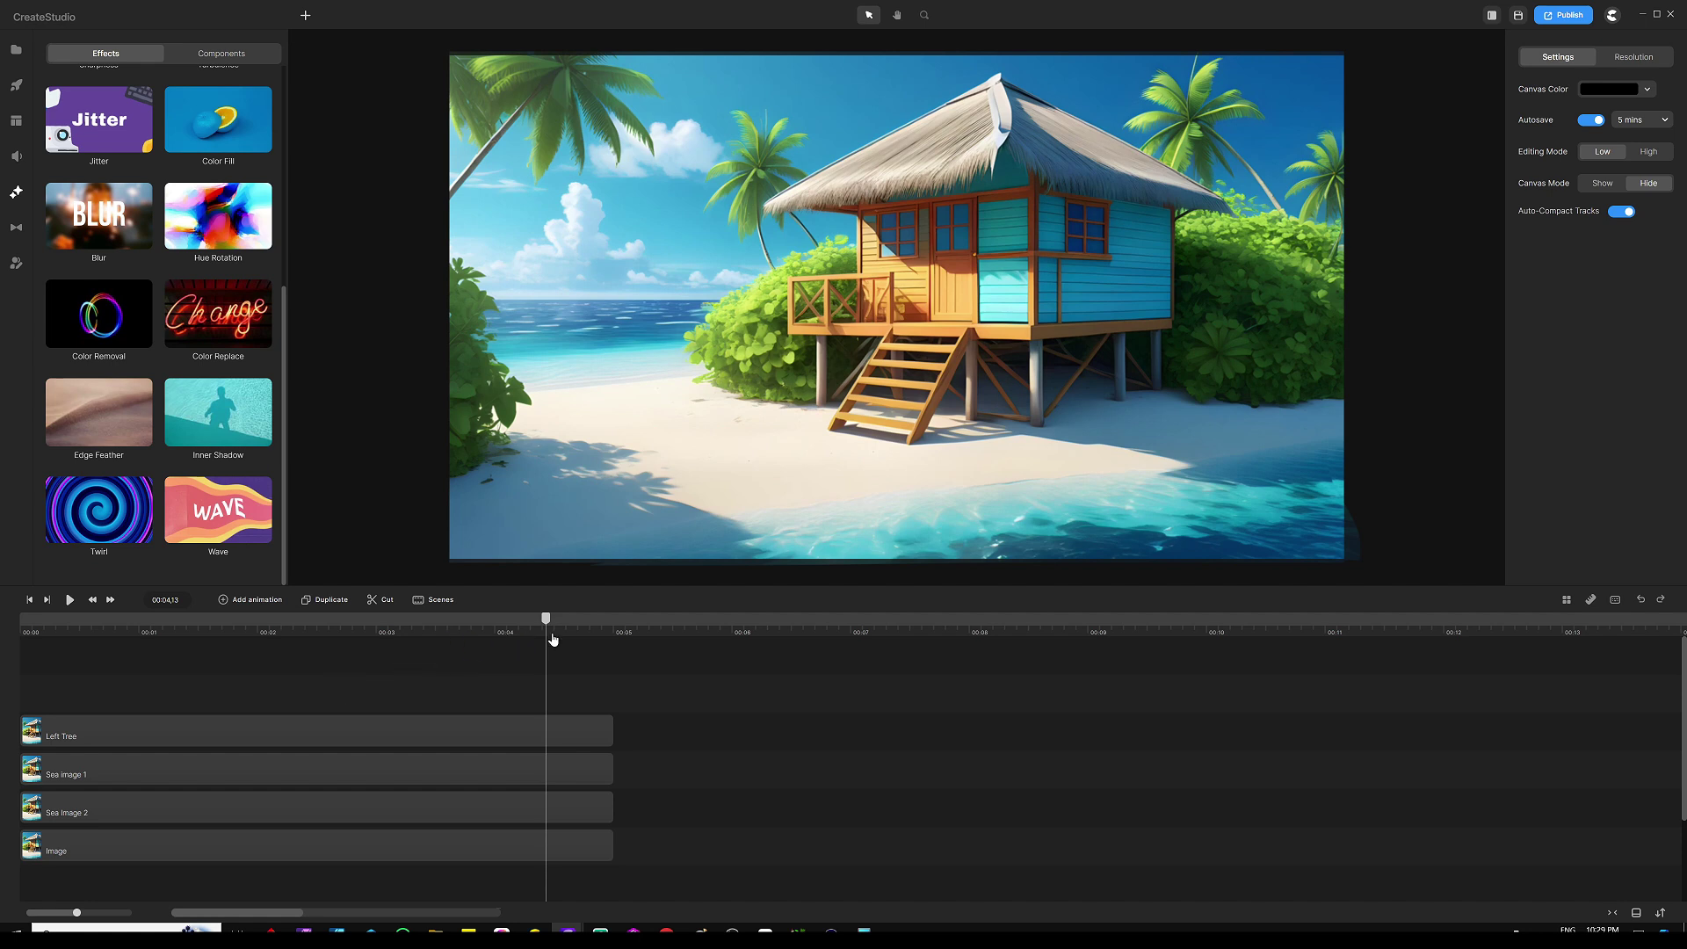
{"action": "left_click_drag", "start_coordinate": [546, 620], "coordinate": [21, 622]}
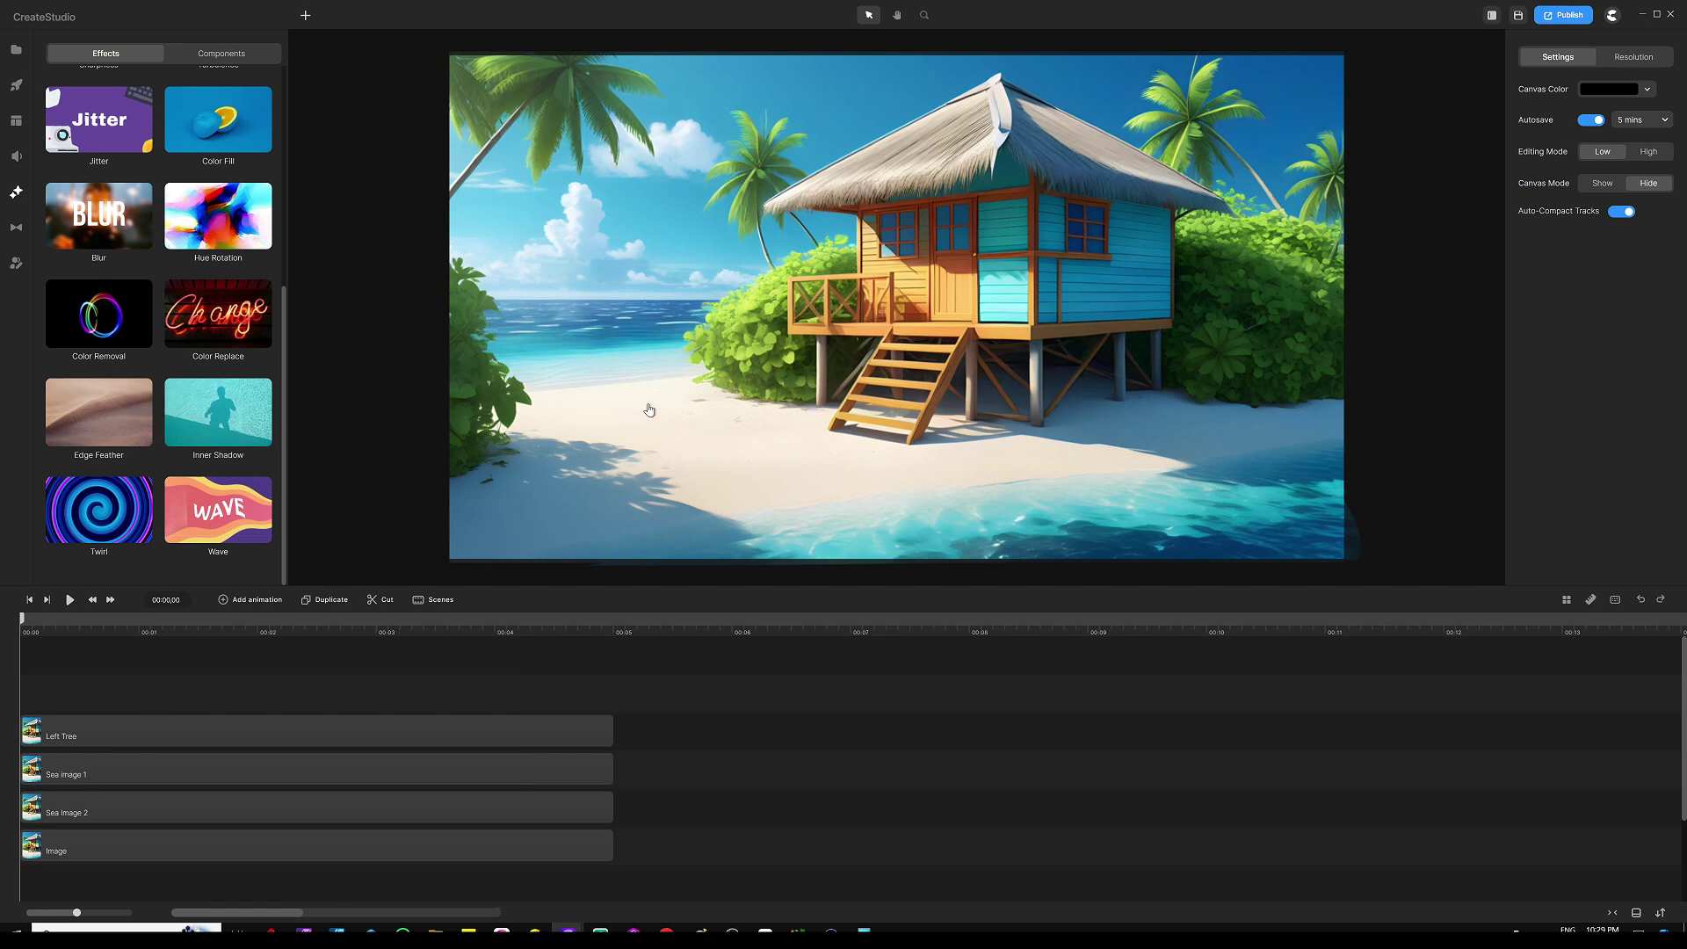
Find the Surfer among the 3D characters and place him on the sand between the sea and the hut.
{"action": "left_click", "coordinate": [17, 85]}
{"action": "left_click", "coordinate": [55, 50]}
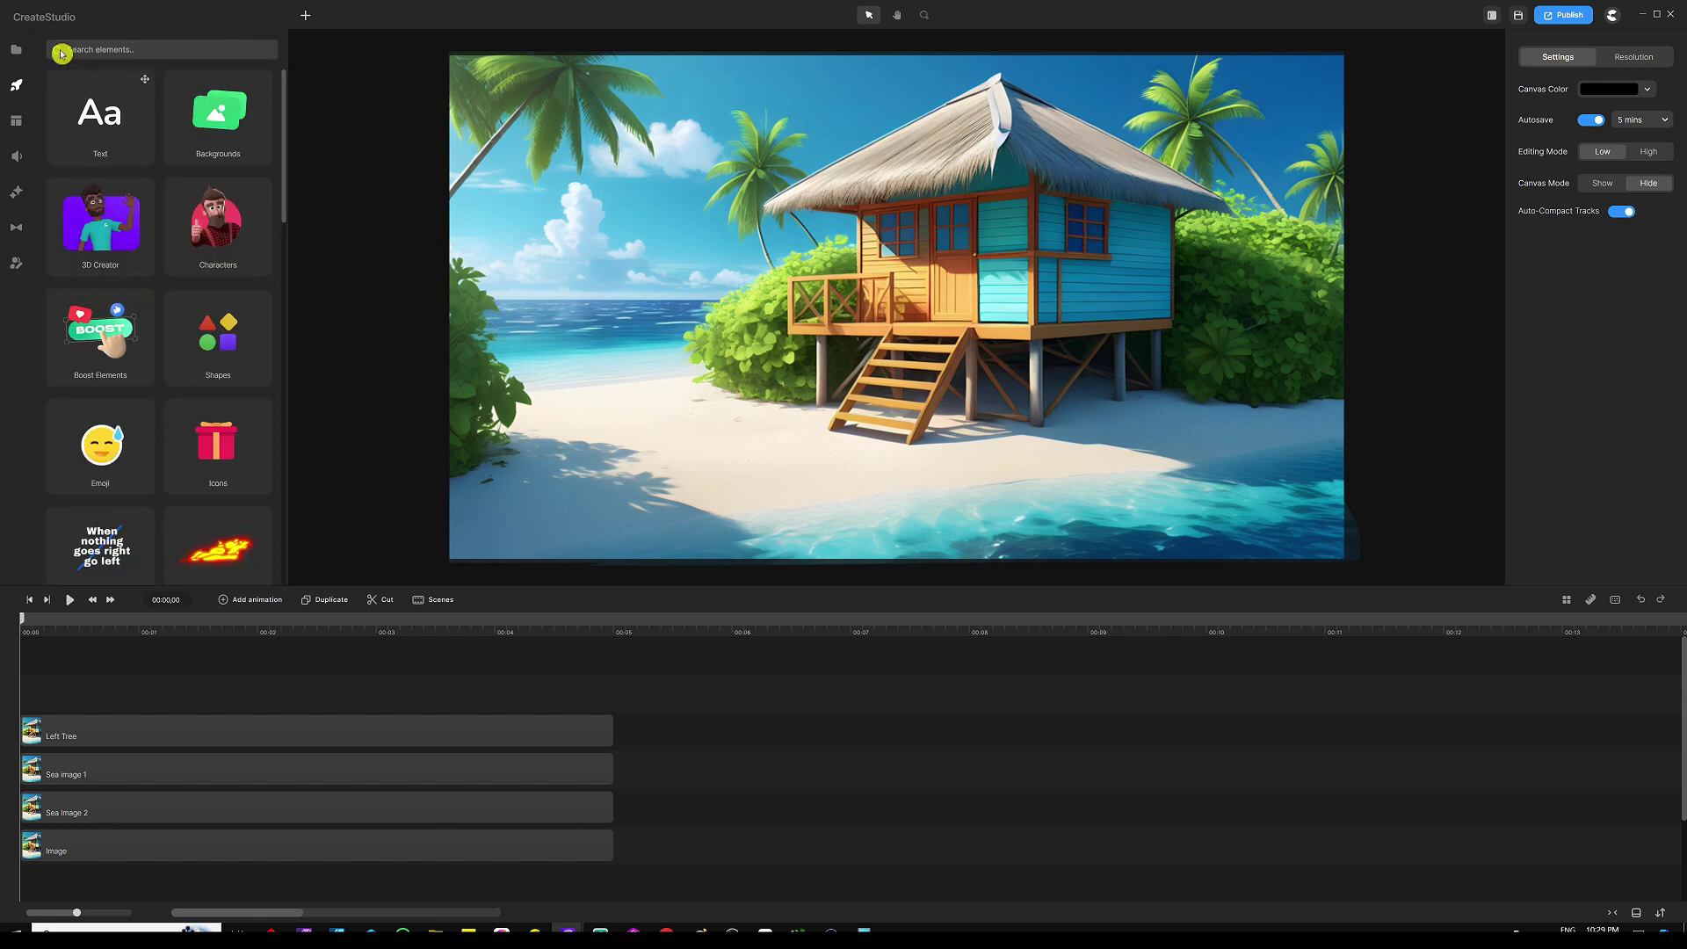
{"action": "left_click", "coordinate": [213, 219]}
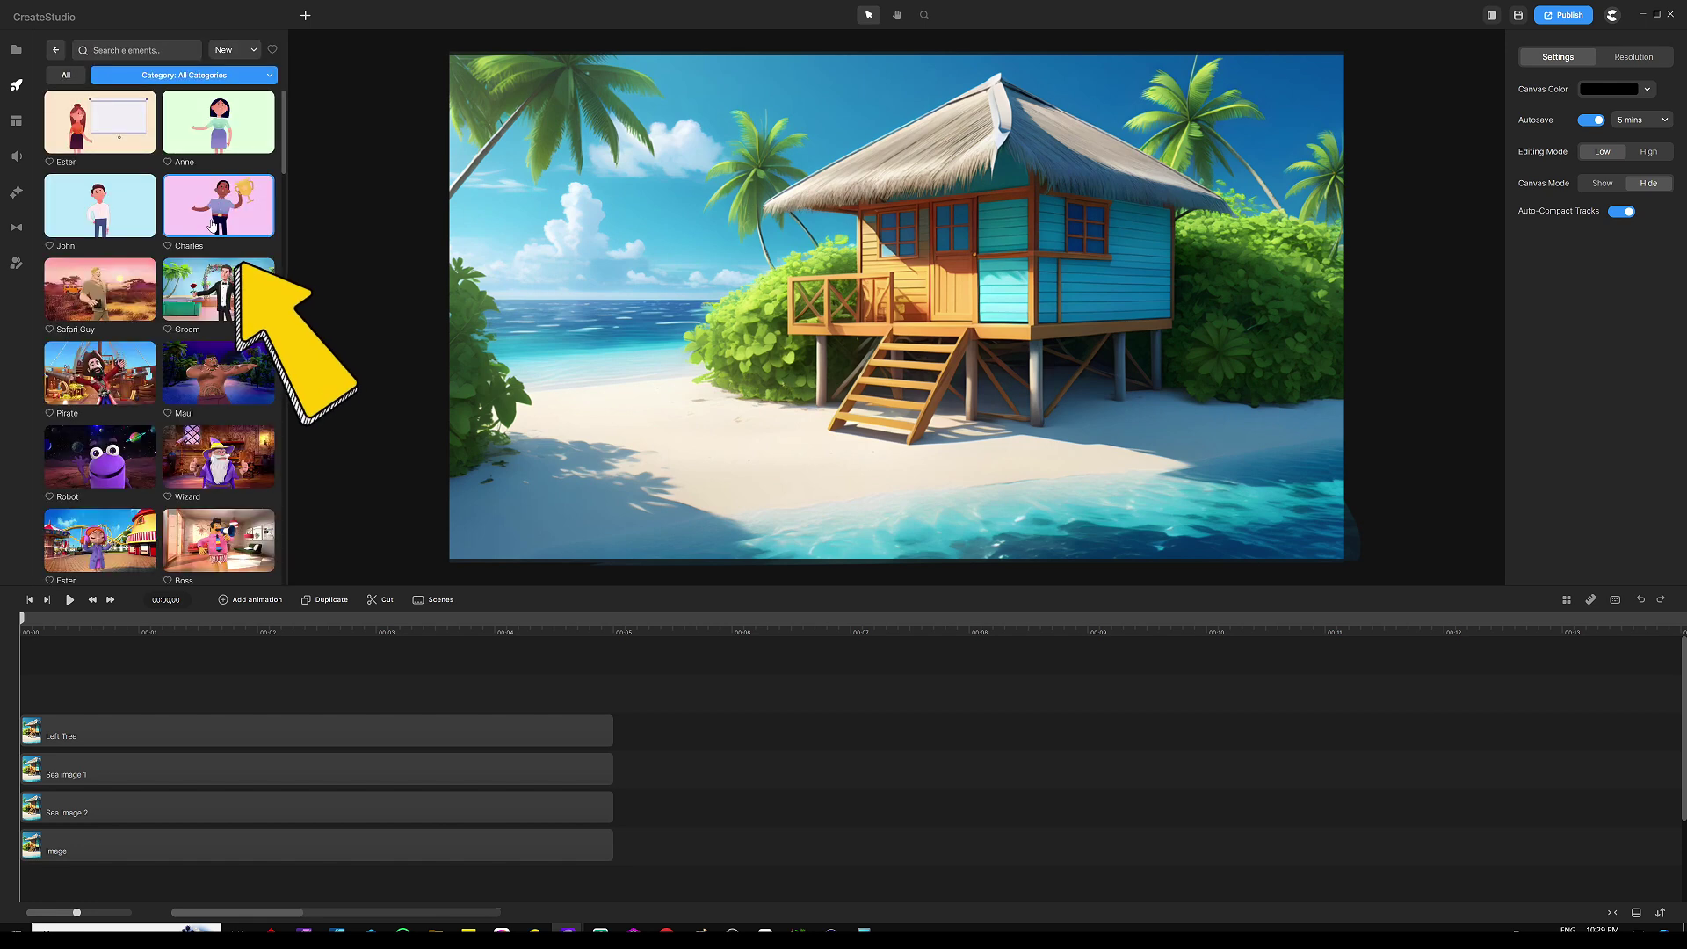
{"action": "left_click", "coordinate": [186, 83]}
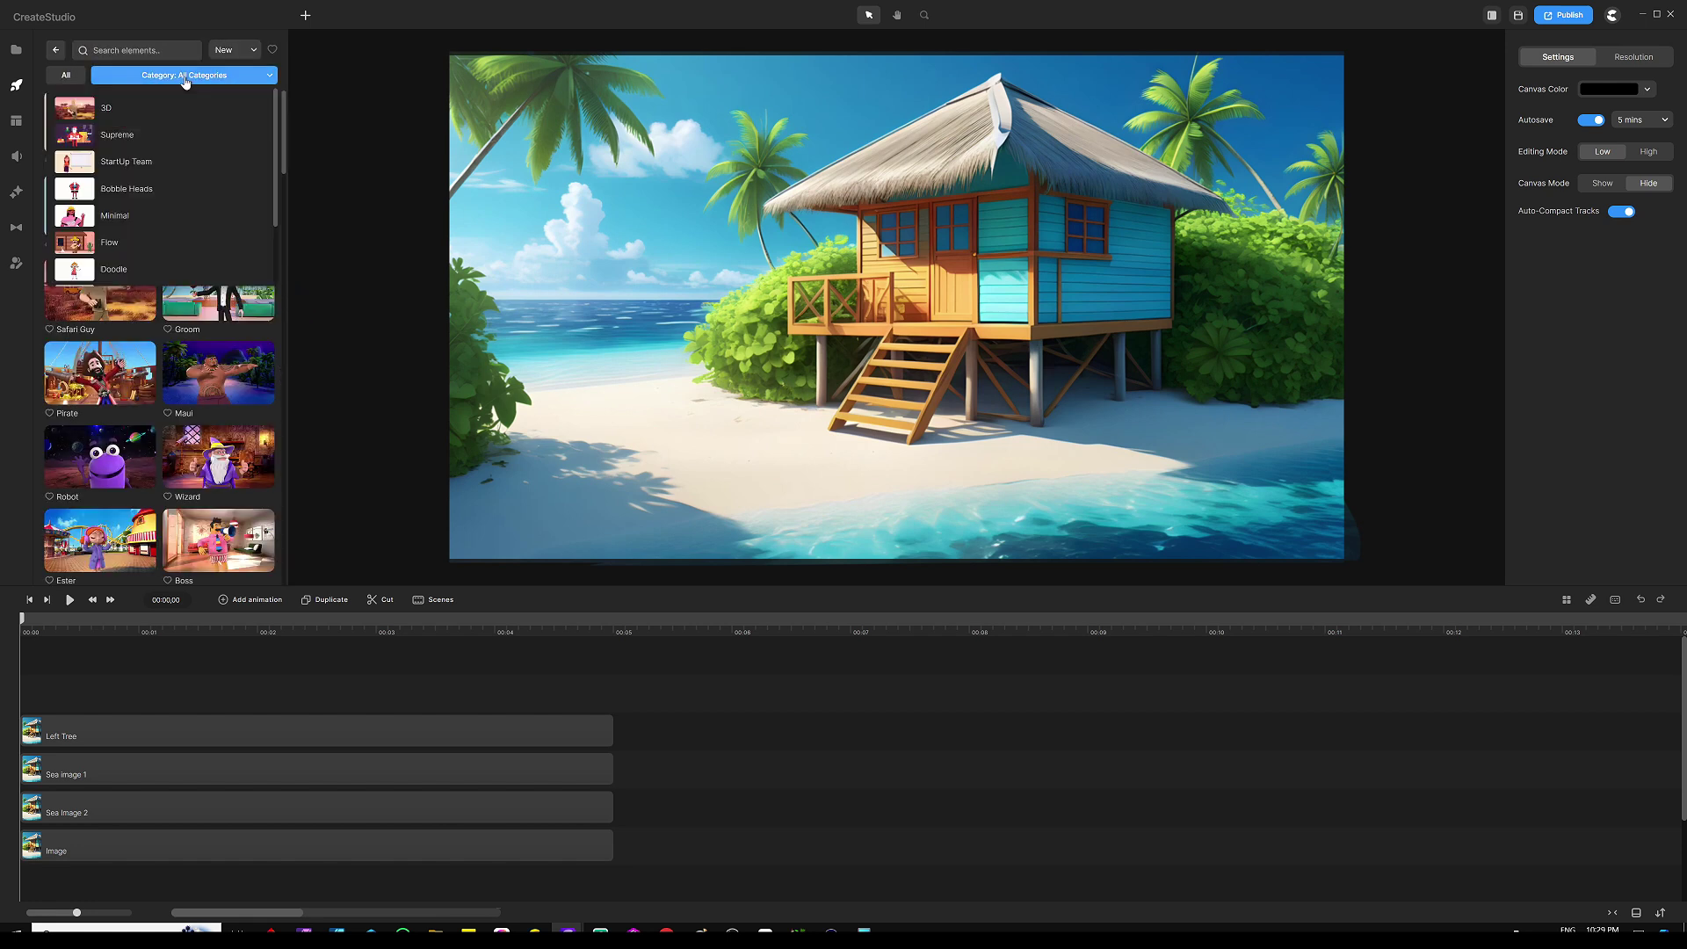
{"action": "left_click", "coordinate": [145, 117]}
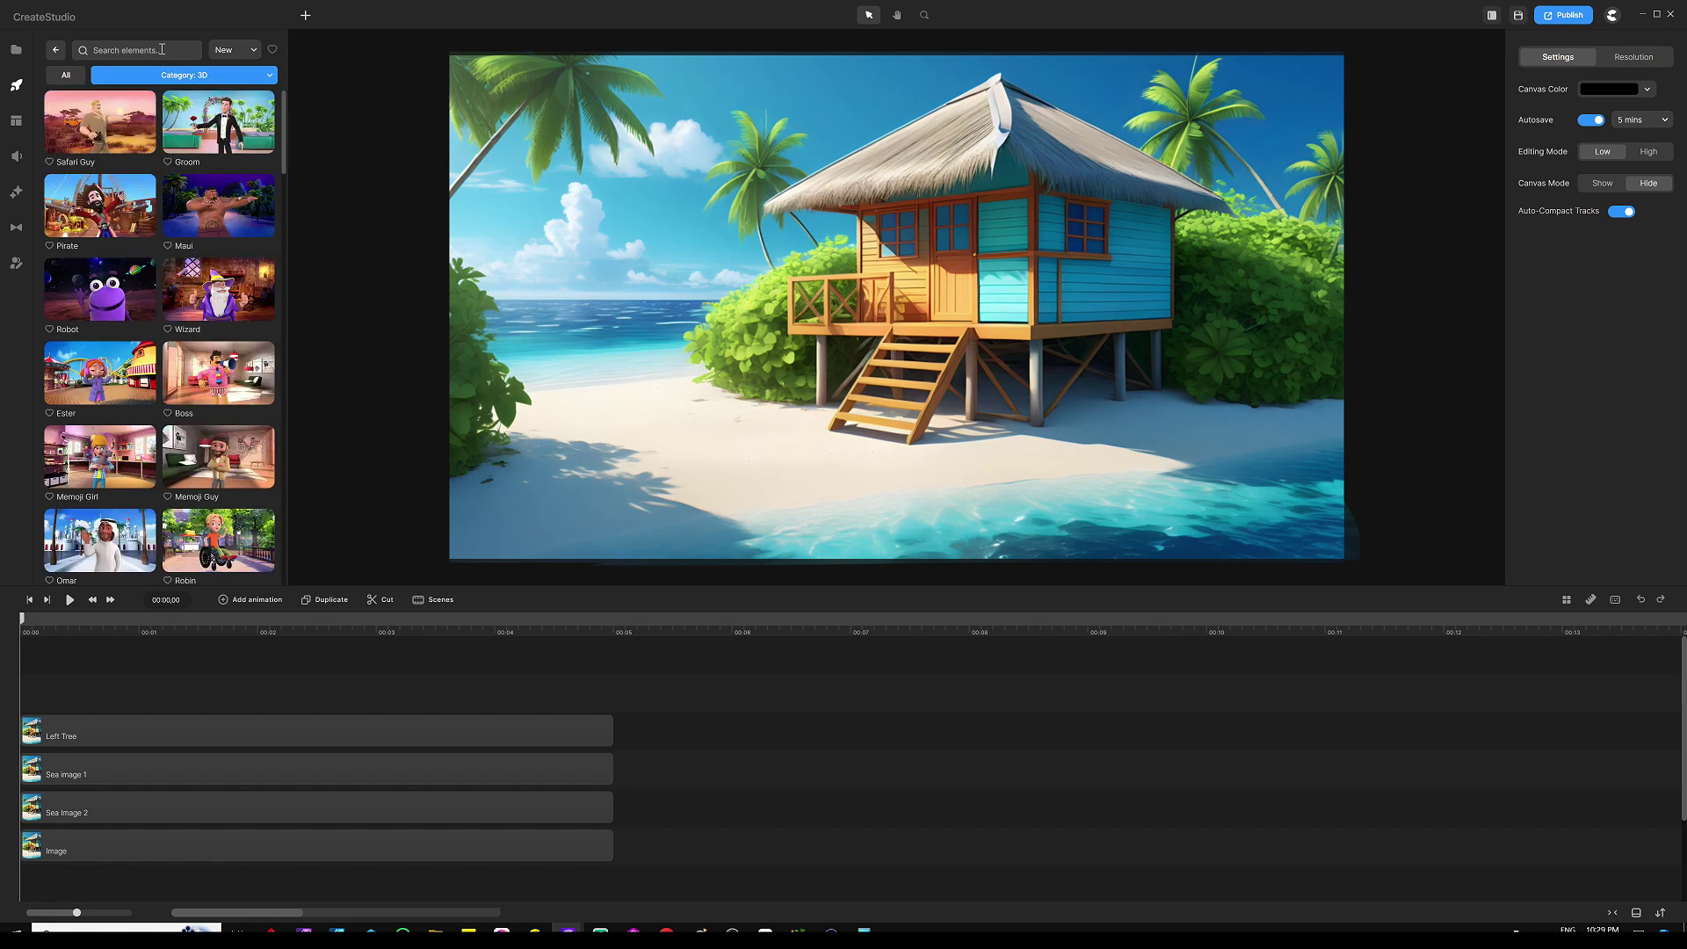
{"action": "left_click", "coordinate": [162, 49]}
{"action": "type", "text": "surfer"}
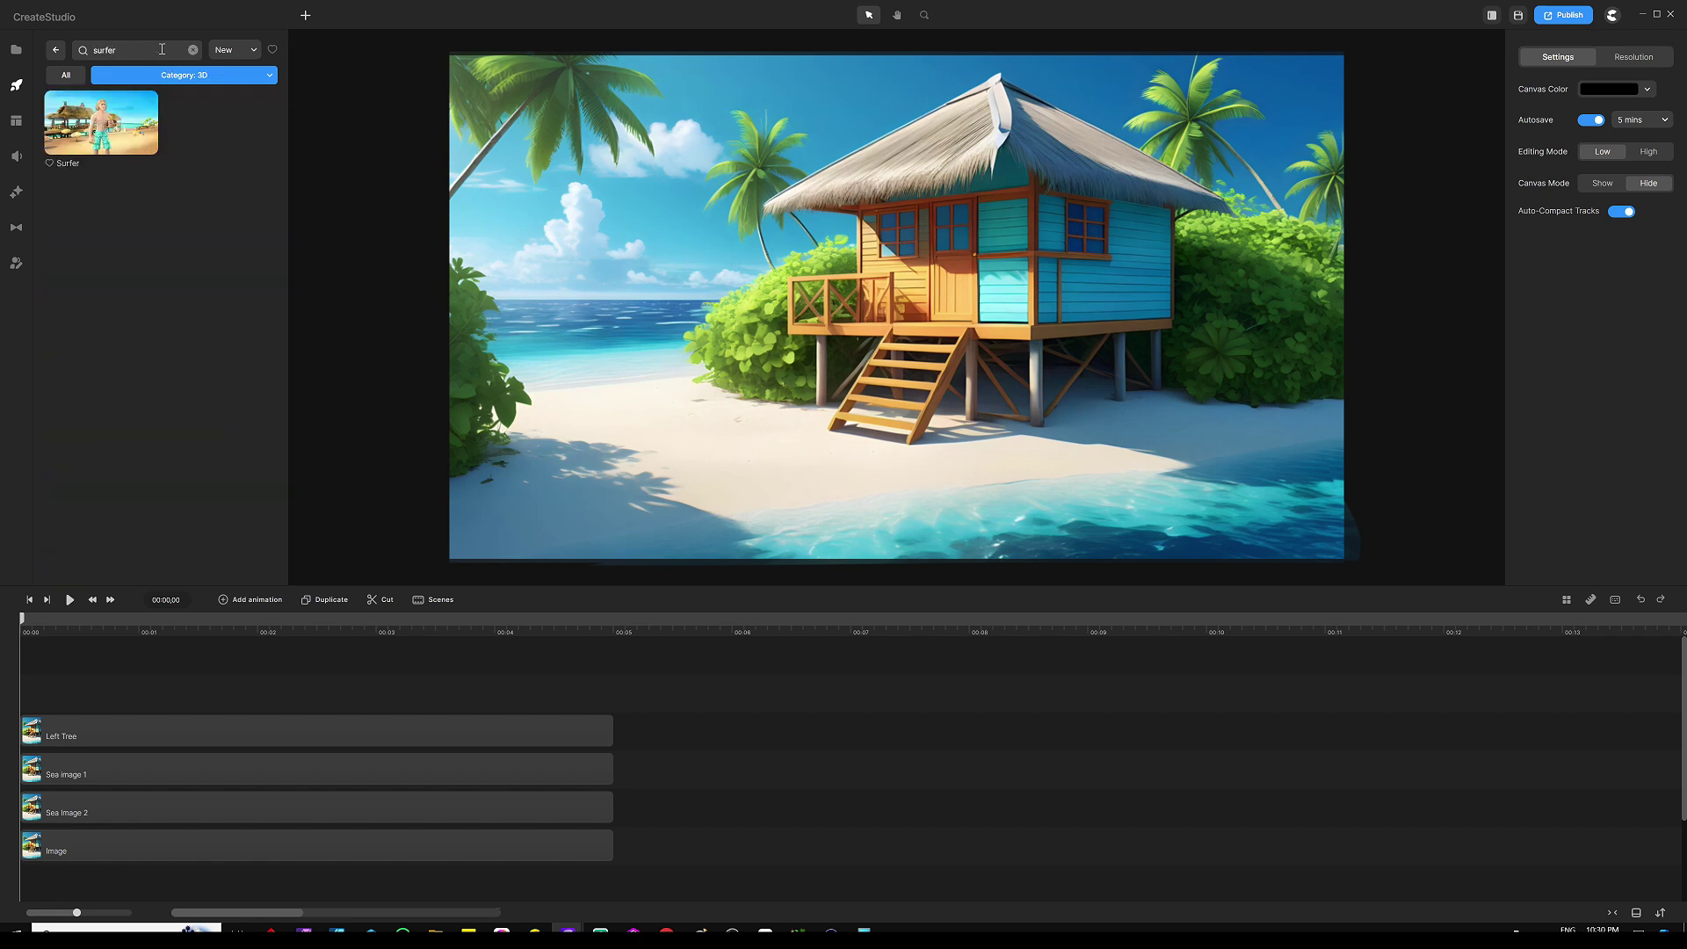
{"action": "left_click_drag", "start_coordinate": [231, 134], "coordinate": [711, 360]}
Change the surfer's action to Sunbathing and extend his clip to 5 seconds to match the image layers.
{"action": "left_click", "coordinate": [160, 661]}
{"action": "left_click", "coordinate": [176, 687]}
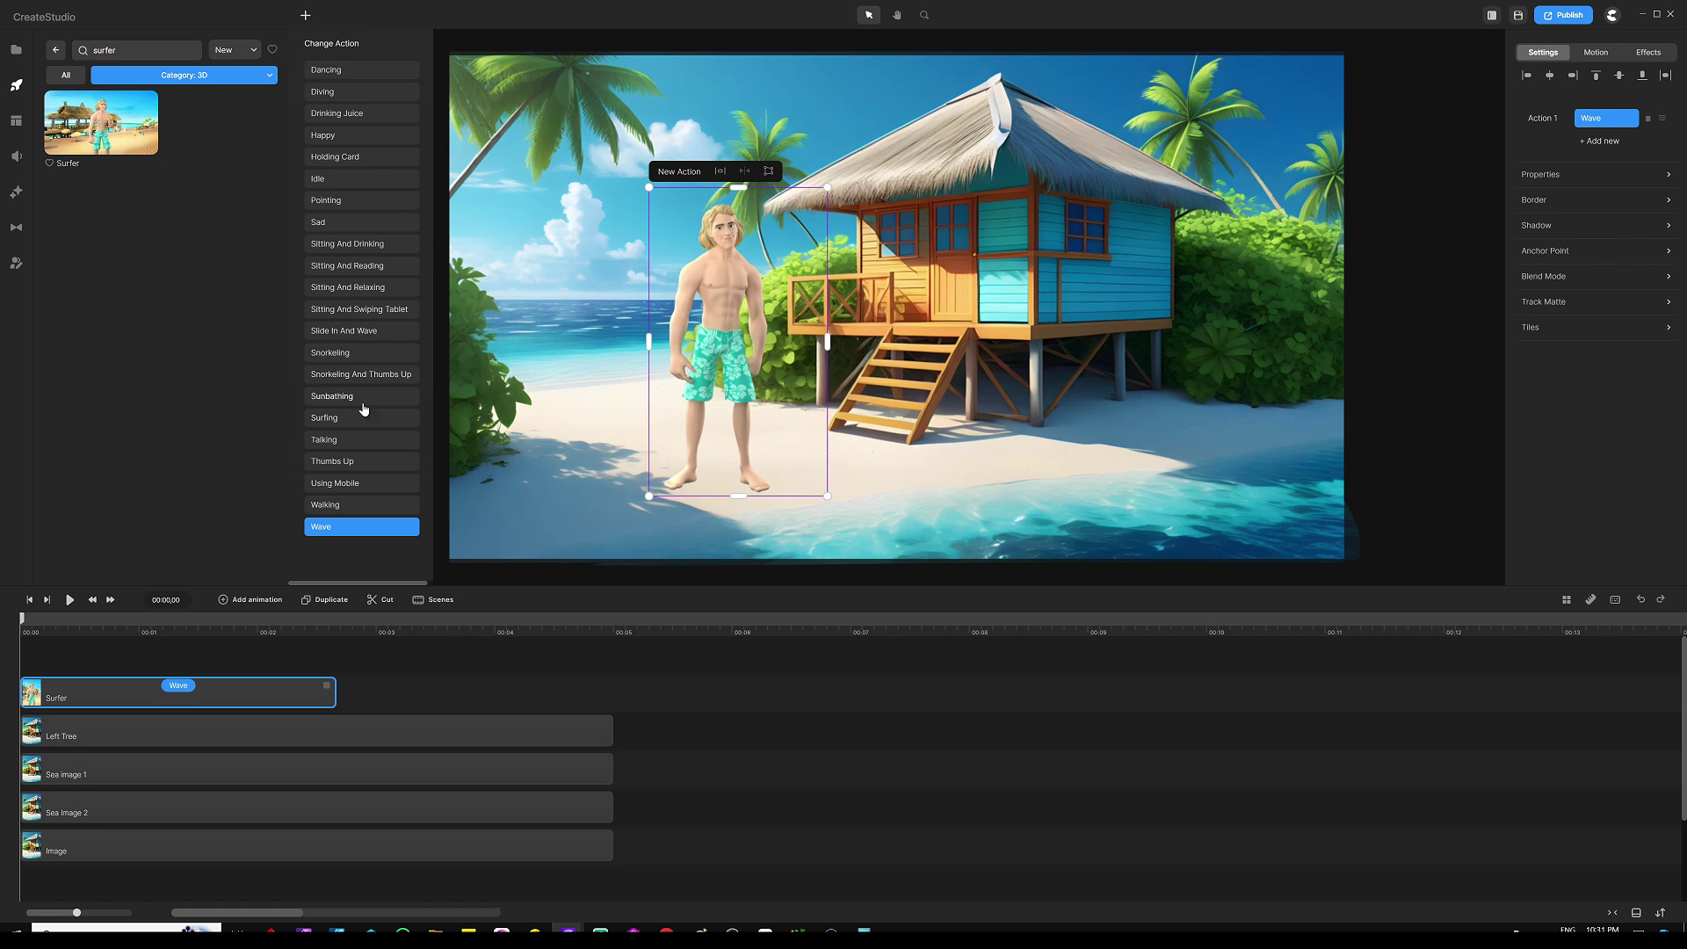
{"action": "left_click", "coordinate": [333, 397]}
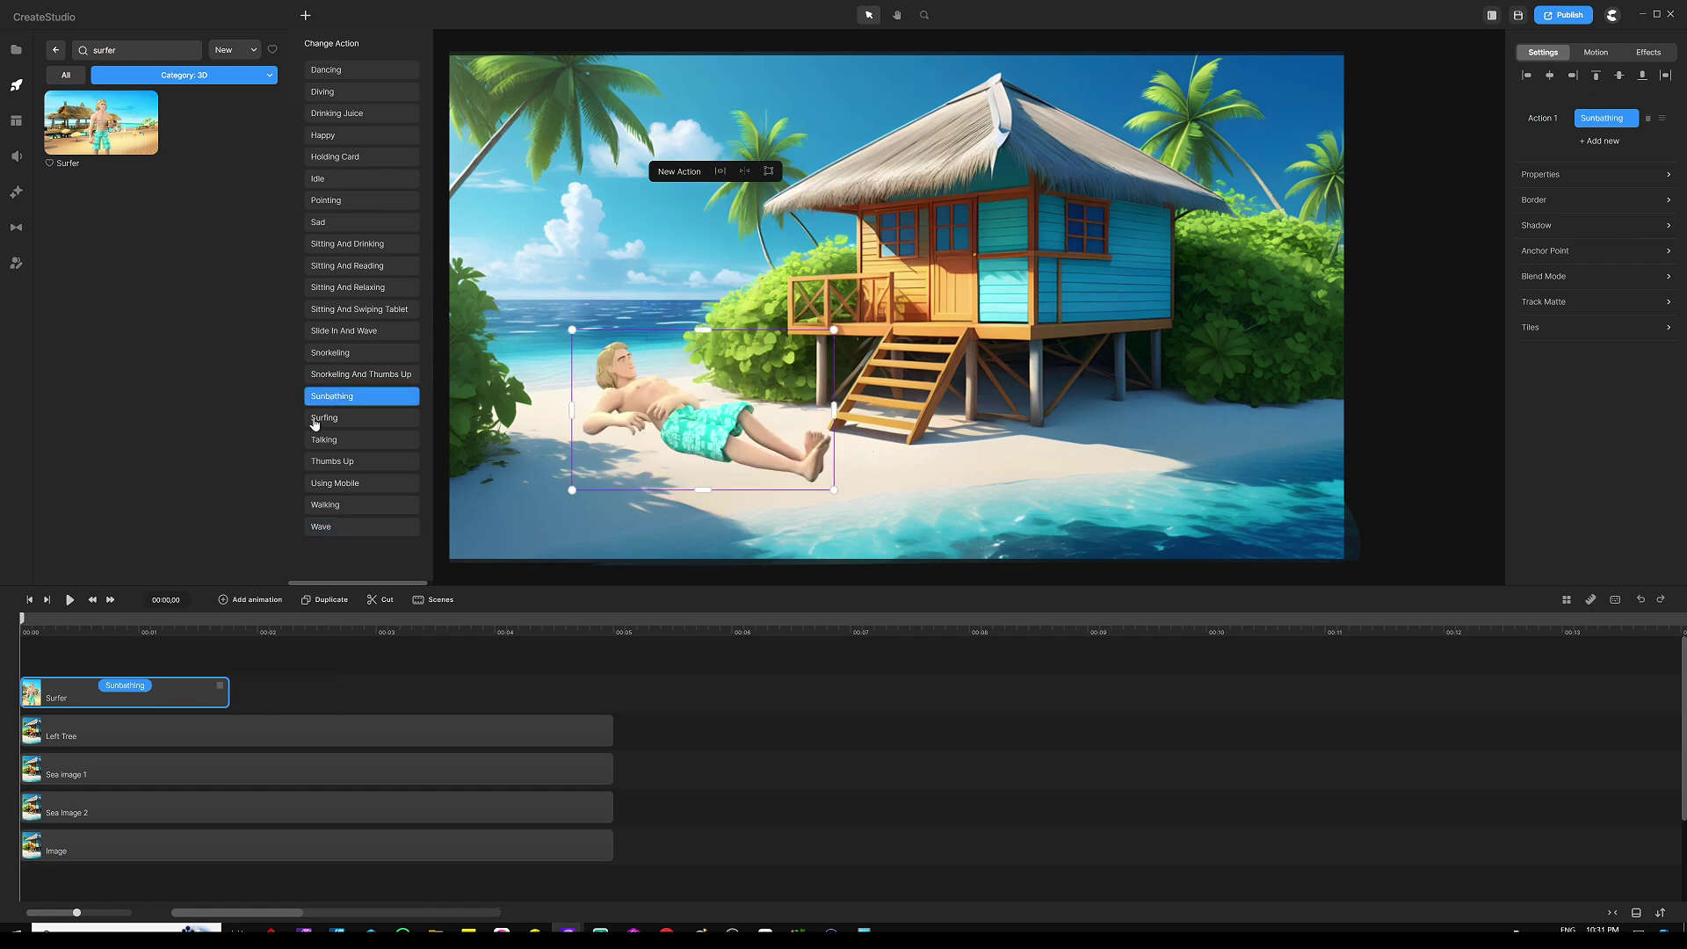
{"action": "left_click", "coordinate": [157, 654]}
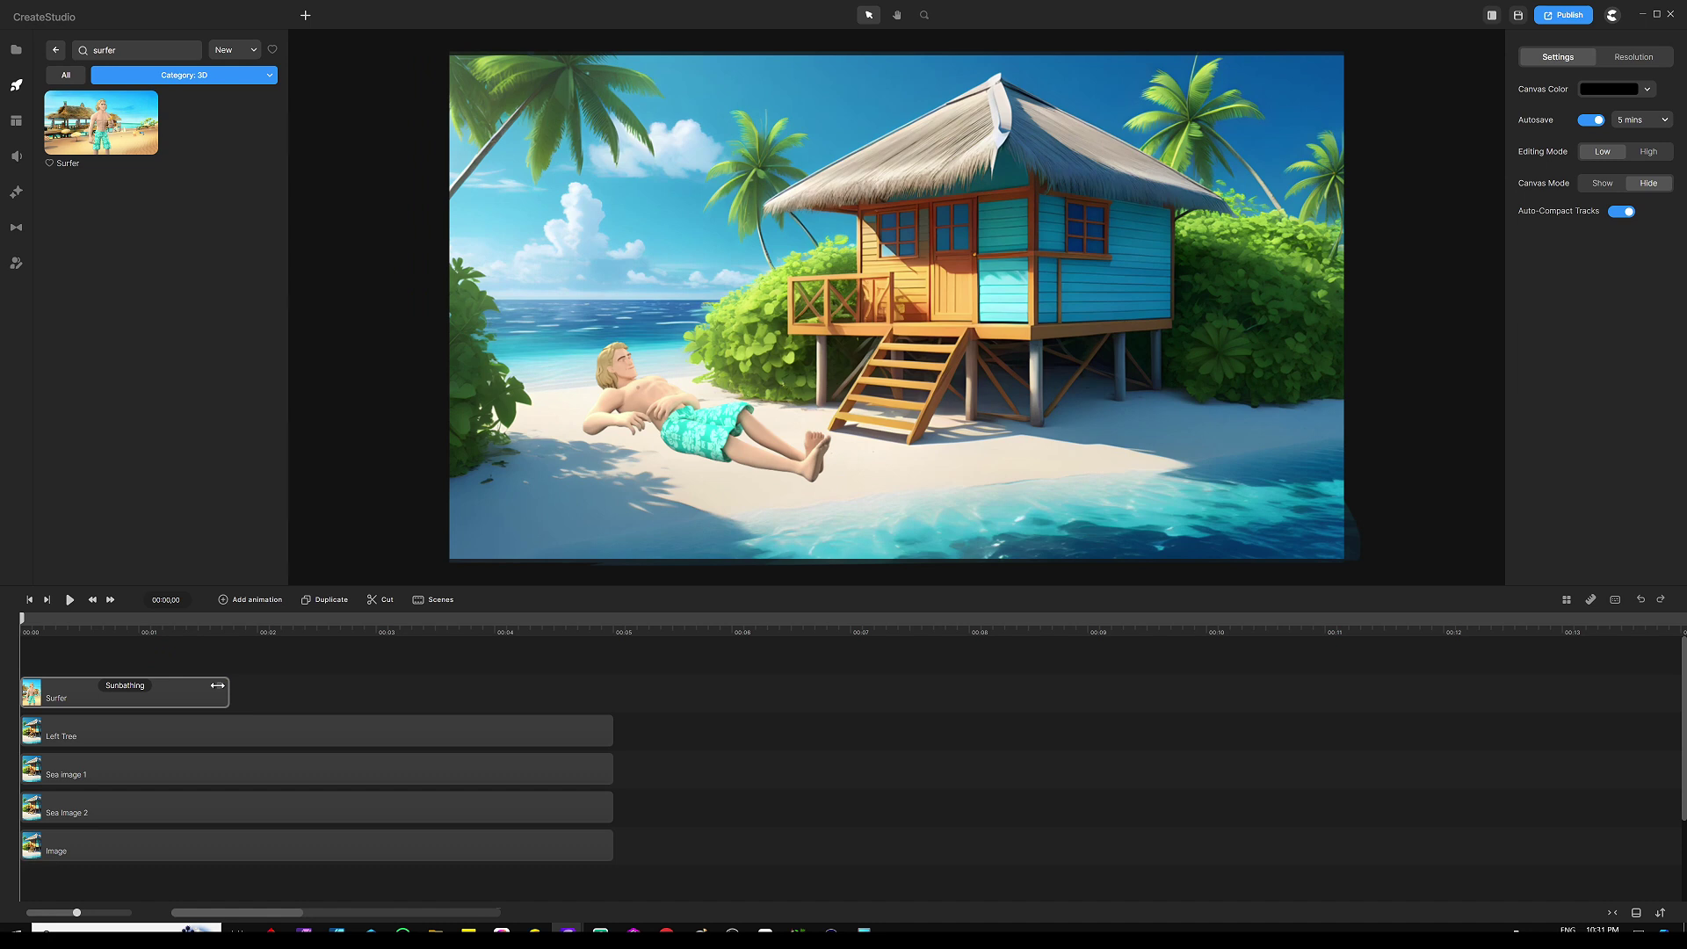
{"action": "left_click_drag", "start_coordinate": [218, 686], "coordinate": [602, 682]}
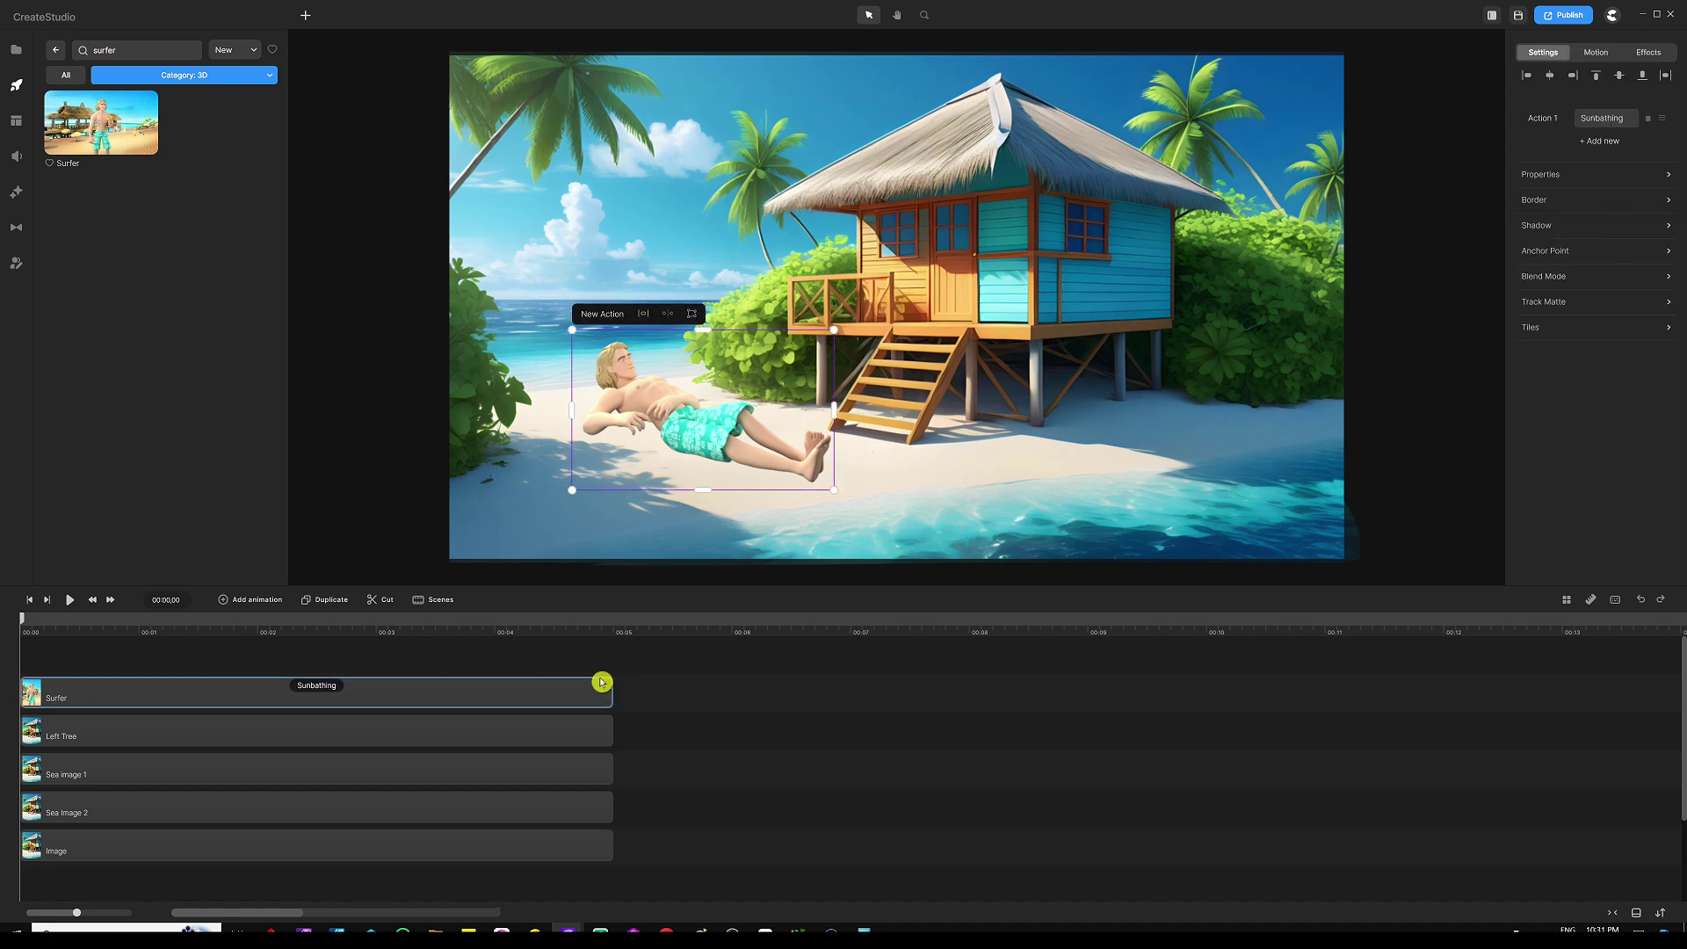
{"action": "left_click", "coordinate": [567, 659]}
Flip the sunbathing surfer horizontally, shrink him to under half size and place him on the sand beside the green bush.
{"action": "left_click", "coordinate": [690, 405]}
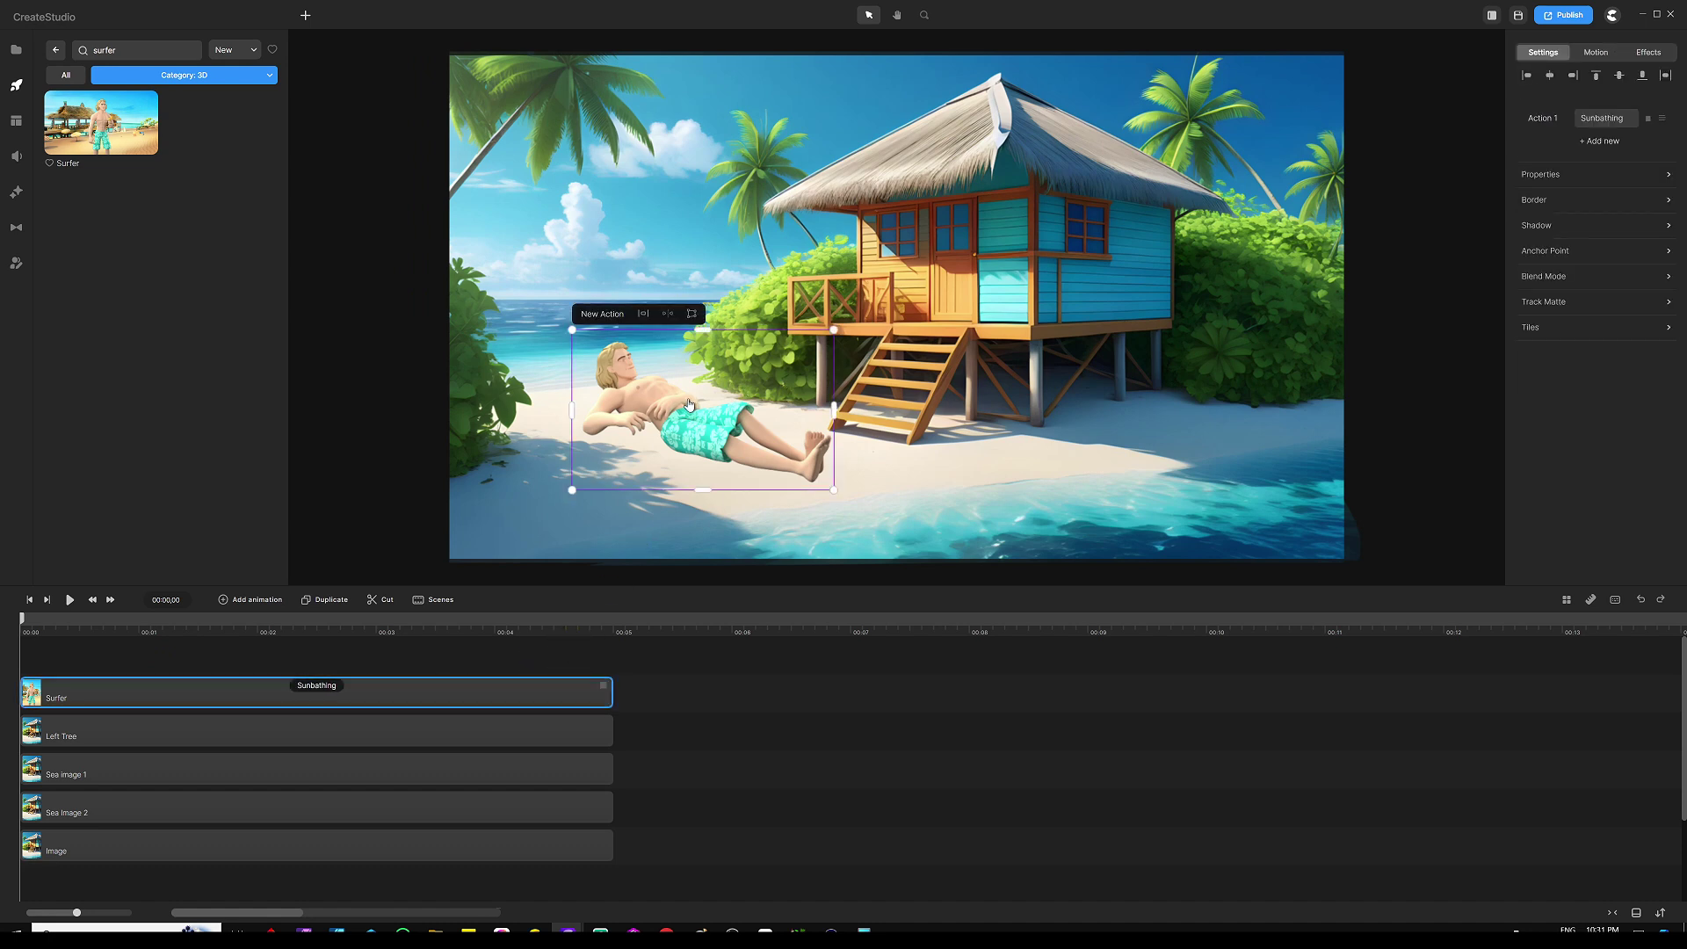
{"action": "left_click", "coordinate": [665, 314]}
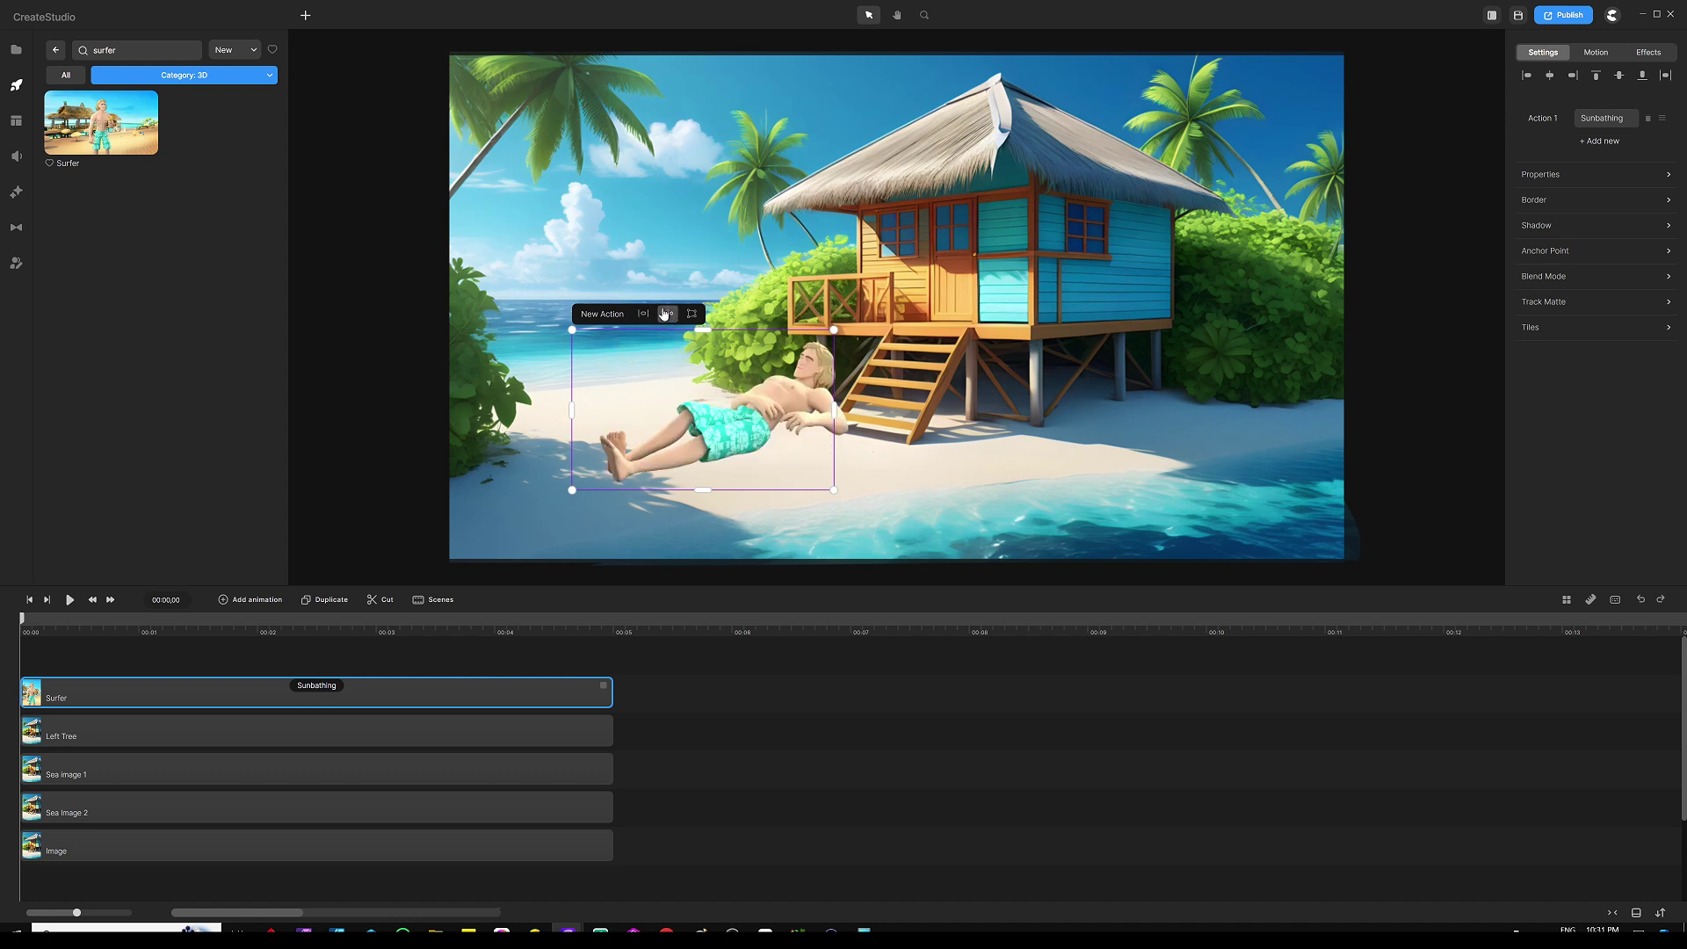
{"action": "left_click_drag", "start_coordinate": [713, 382], "coordinate": [682, 363]}
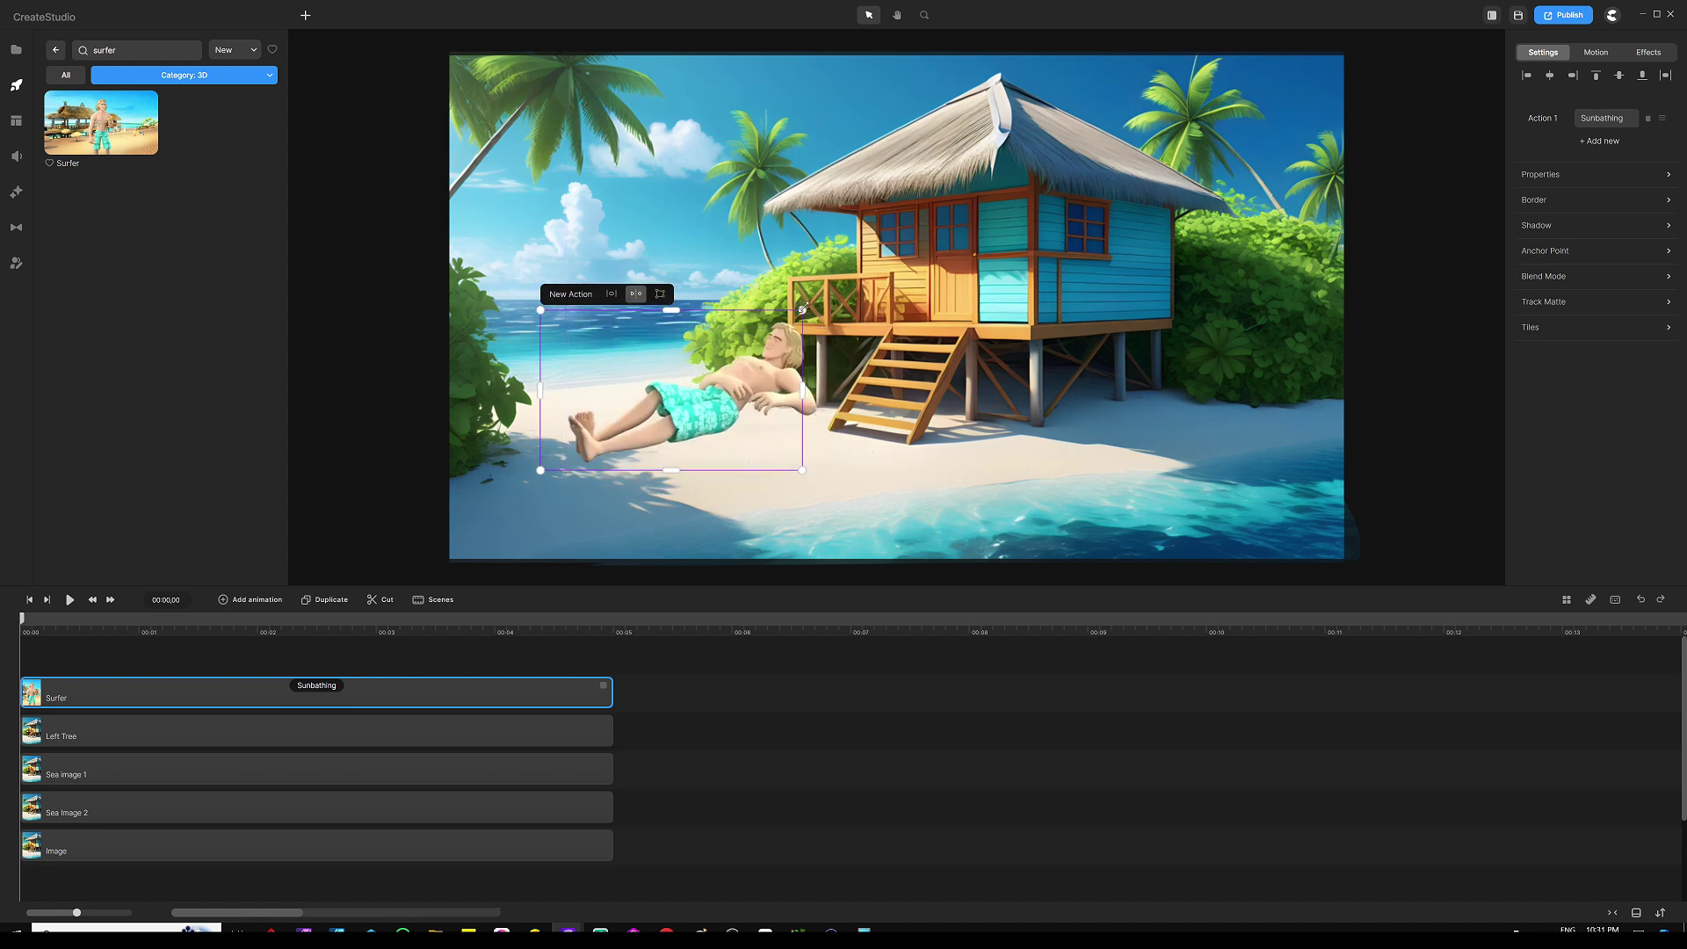
{"action": "left_click_drag", "start_coordinate": [802, 309], "coordinate": [684, 382]}
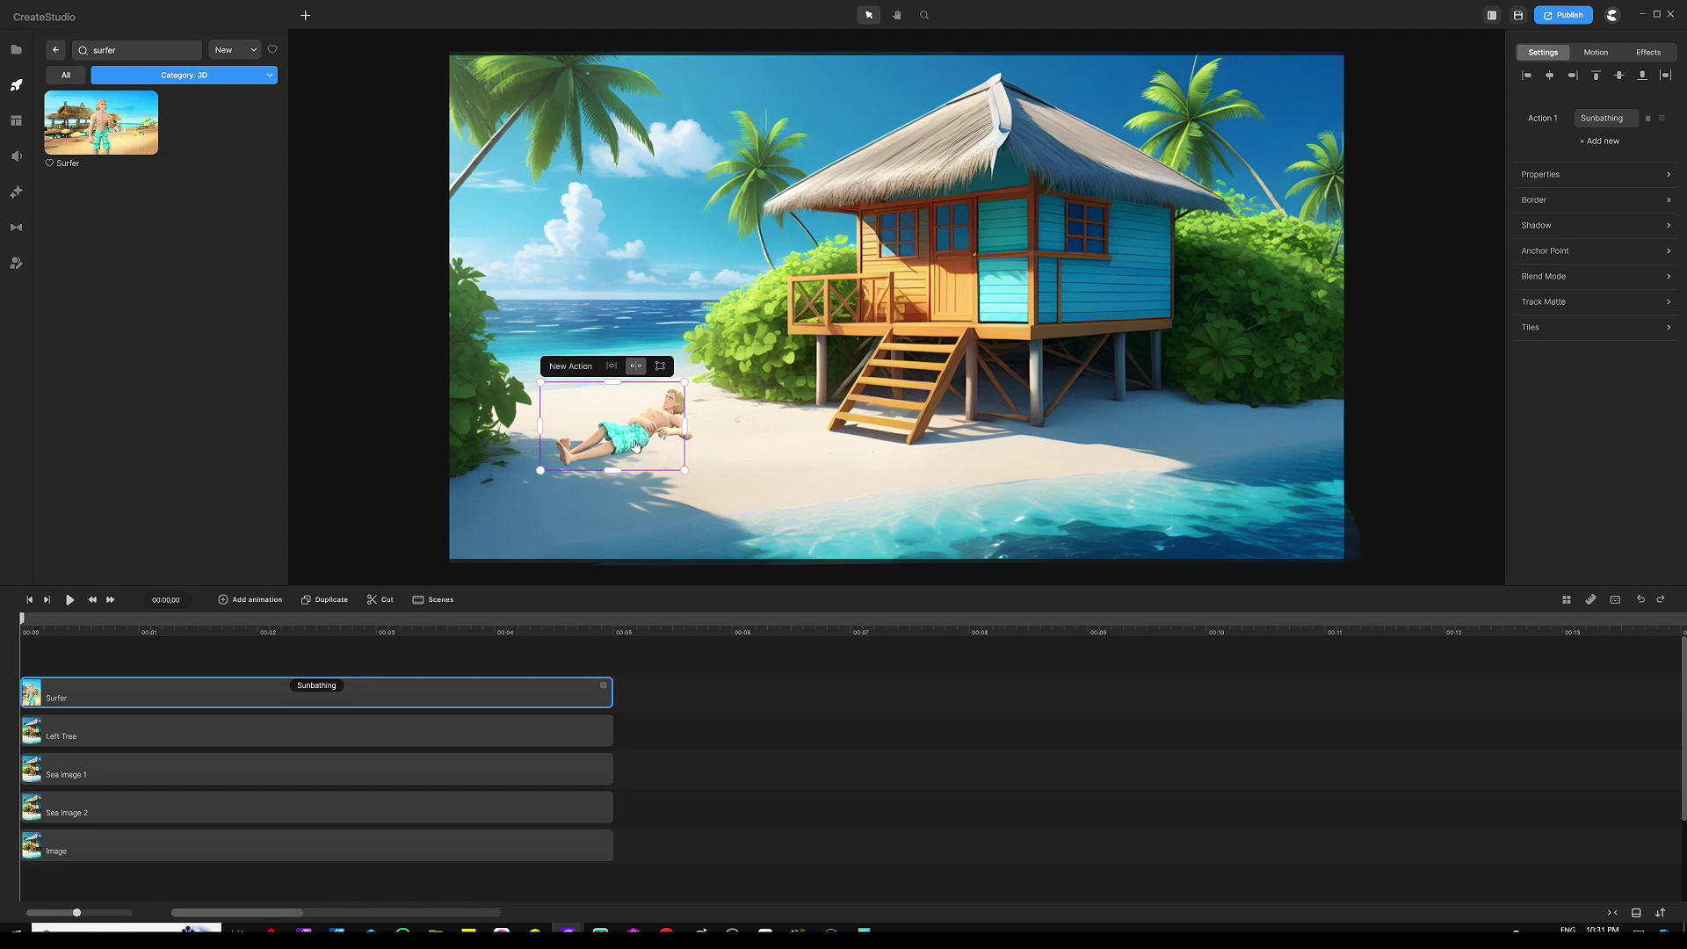
{"action": "left_click_drag", "start_coordinate": [637, 446], "coordinate": [698, 357]}
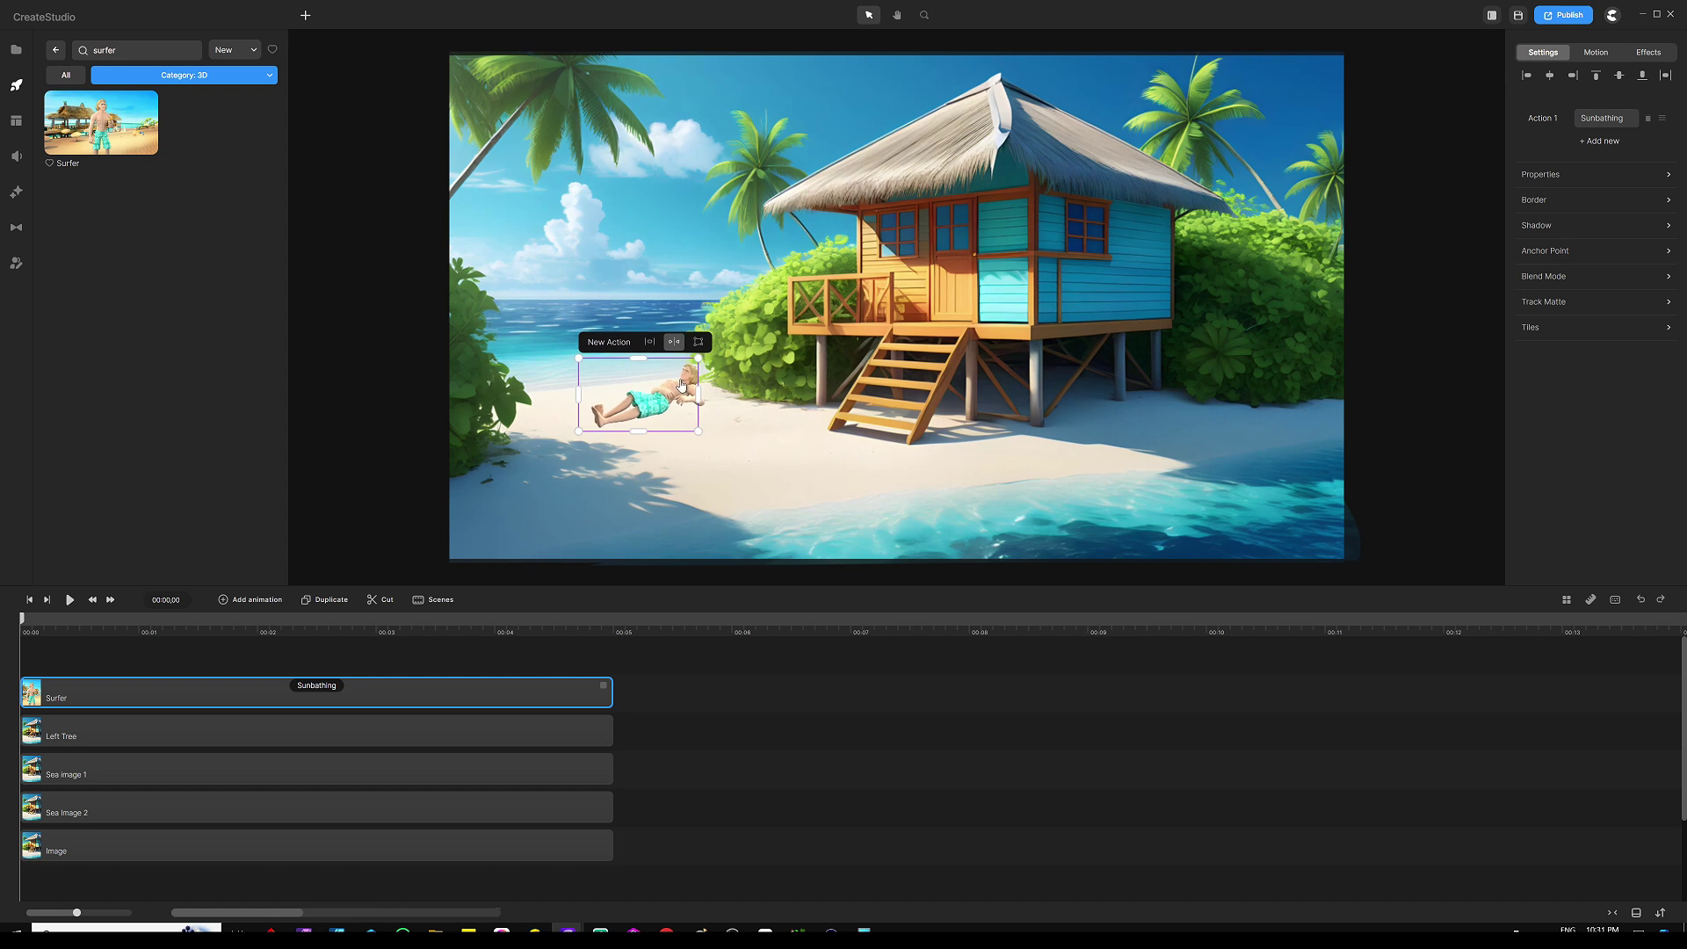
{"action": "left_click_drag", "start_coordinate": [653, 409], "coordinate": [655, 411]}
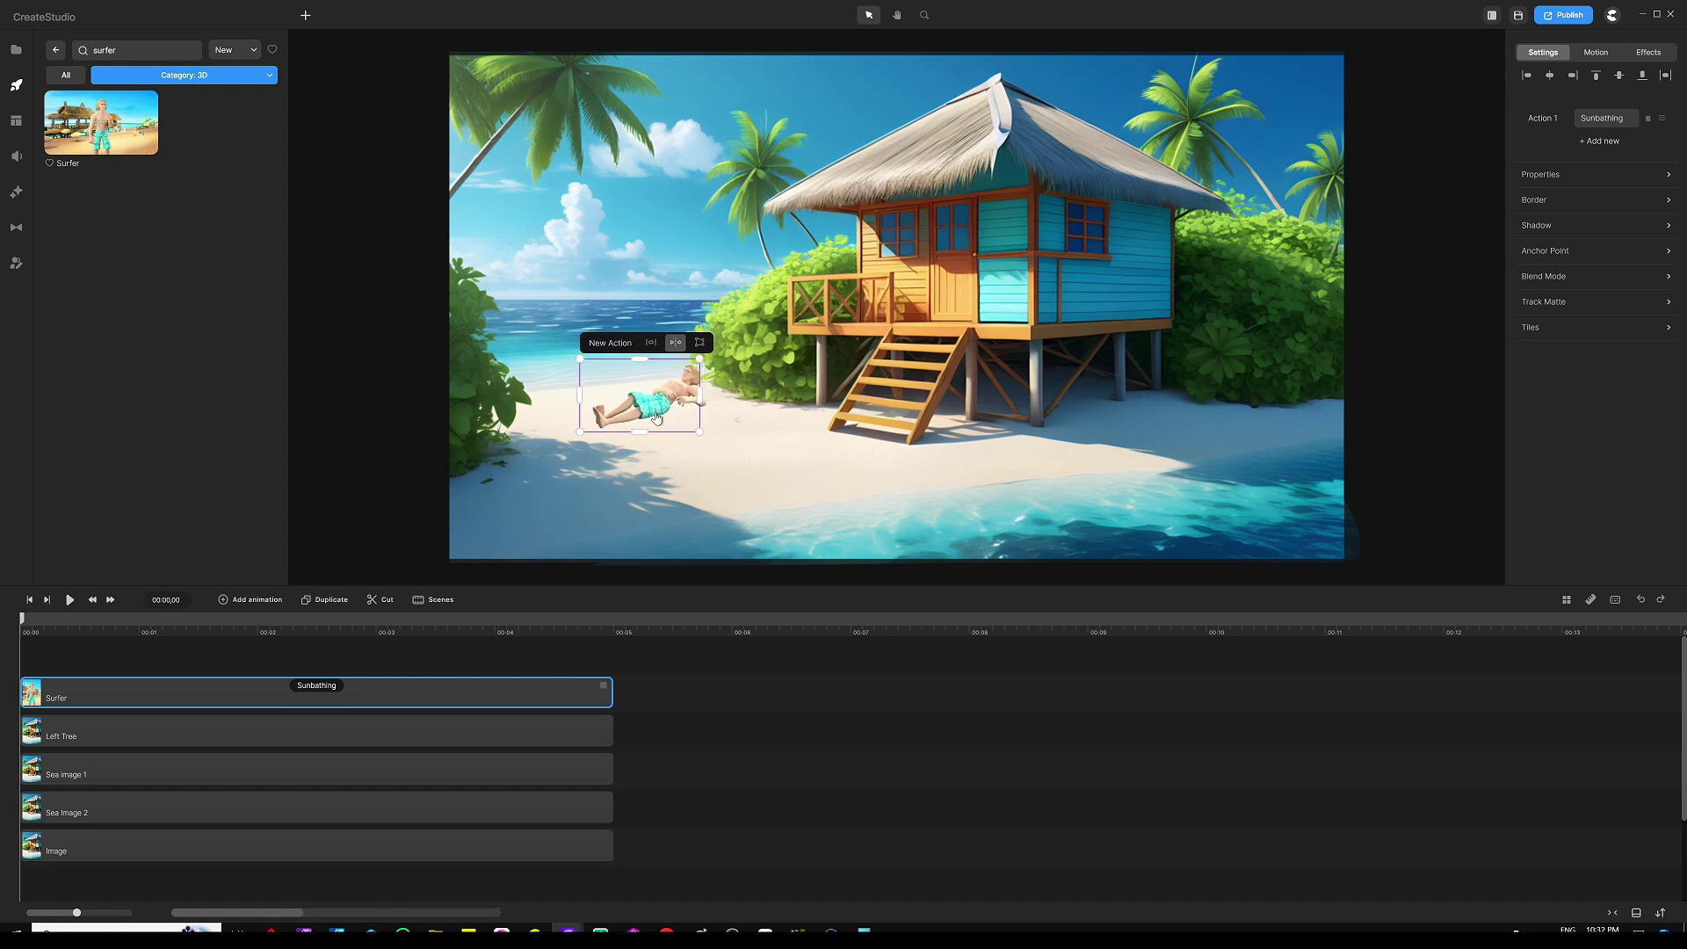
{"action": "left_click", "coordinate": [451, 666]}
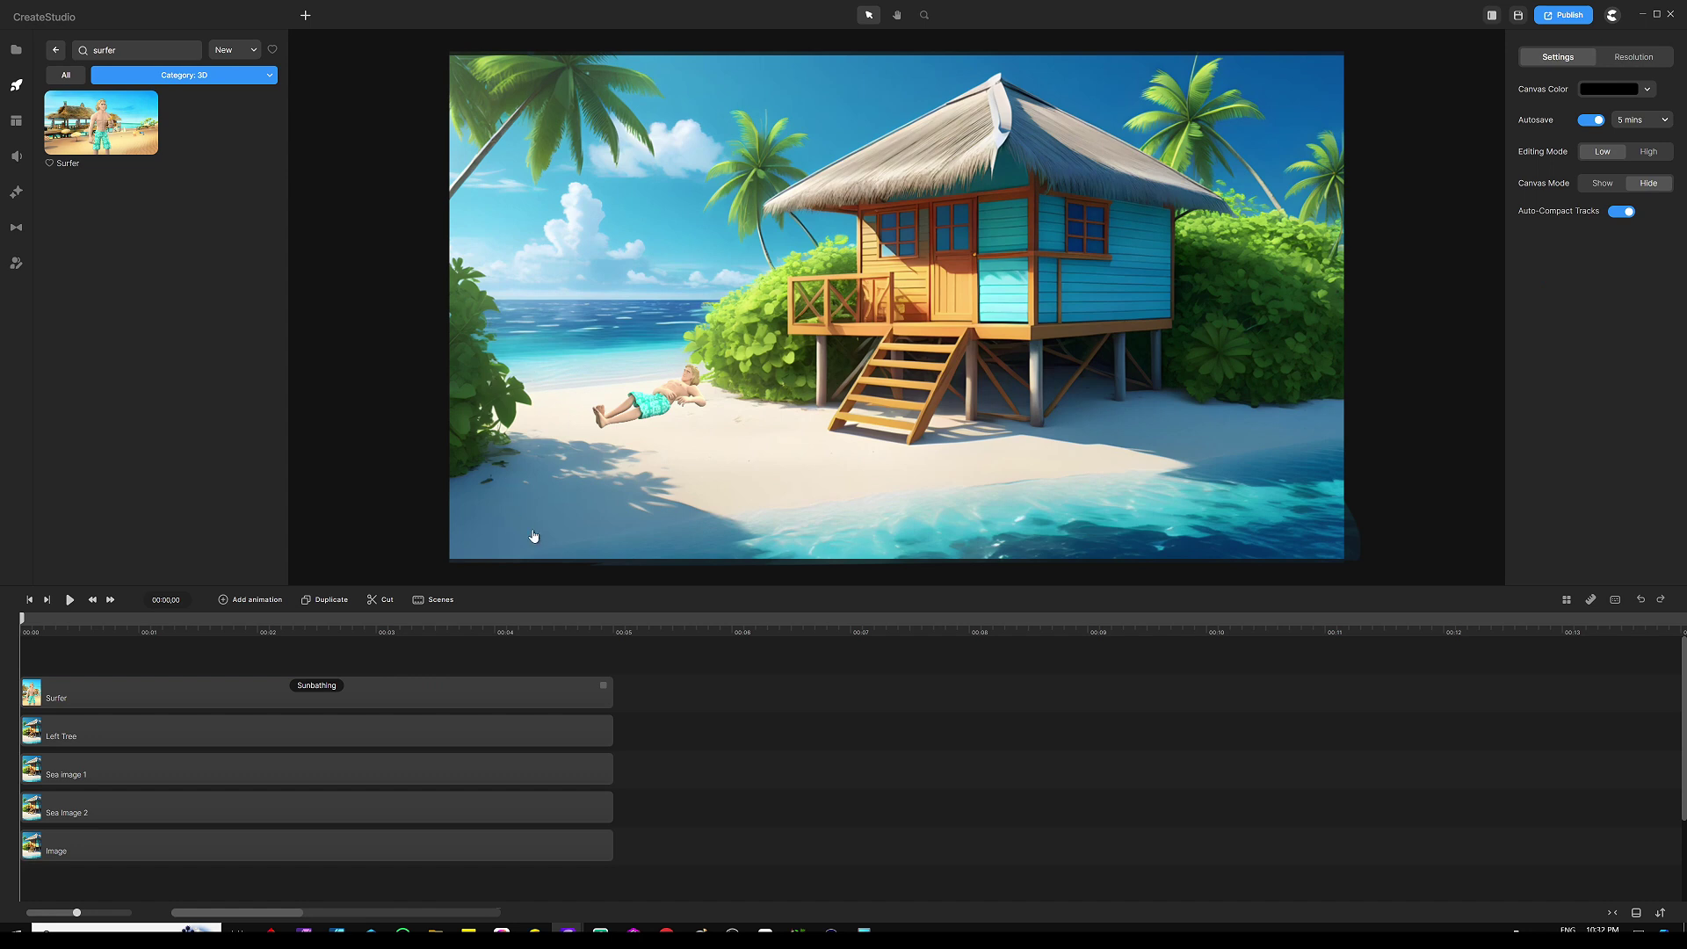
Nudge the sunbathing surfer slightly away from the bush and duplicate his layer.
{"action": "left_click", "coordinate": [617, 398]}
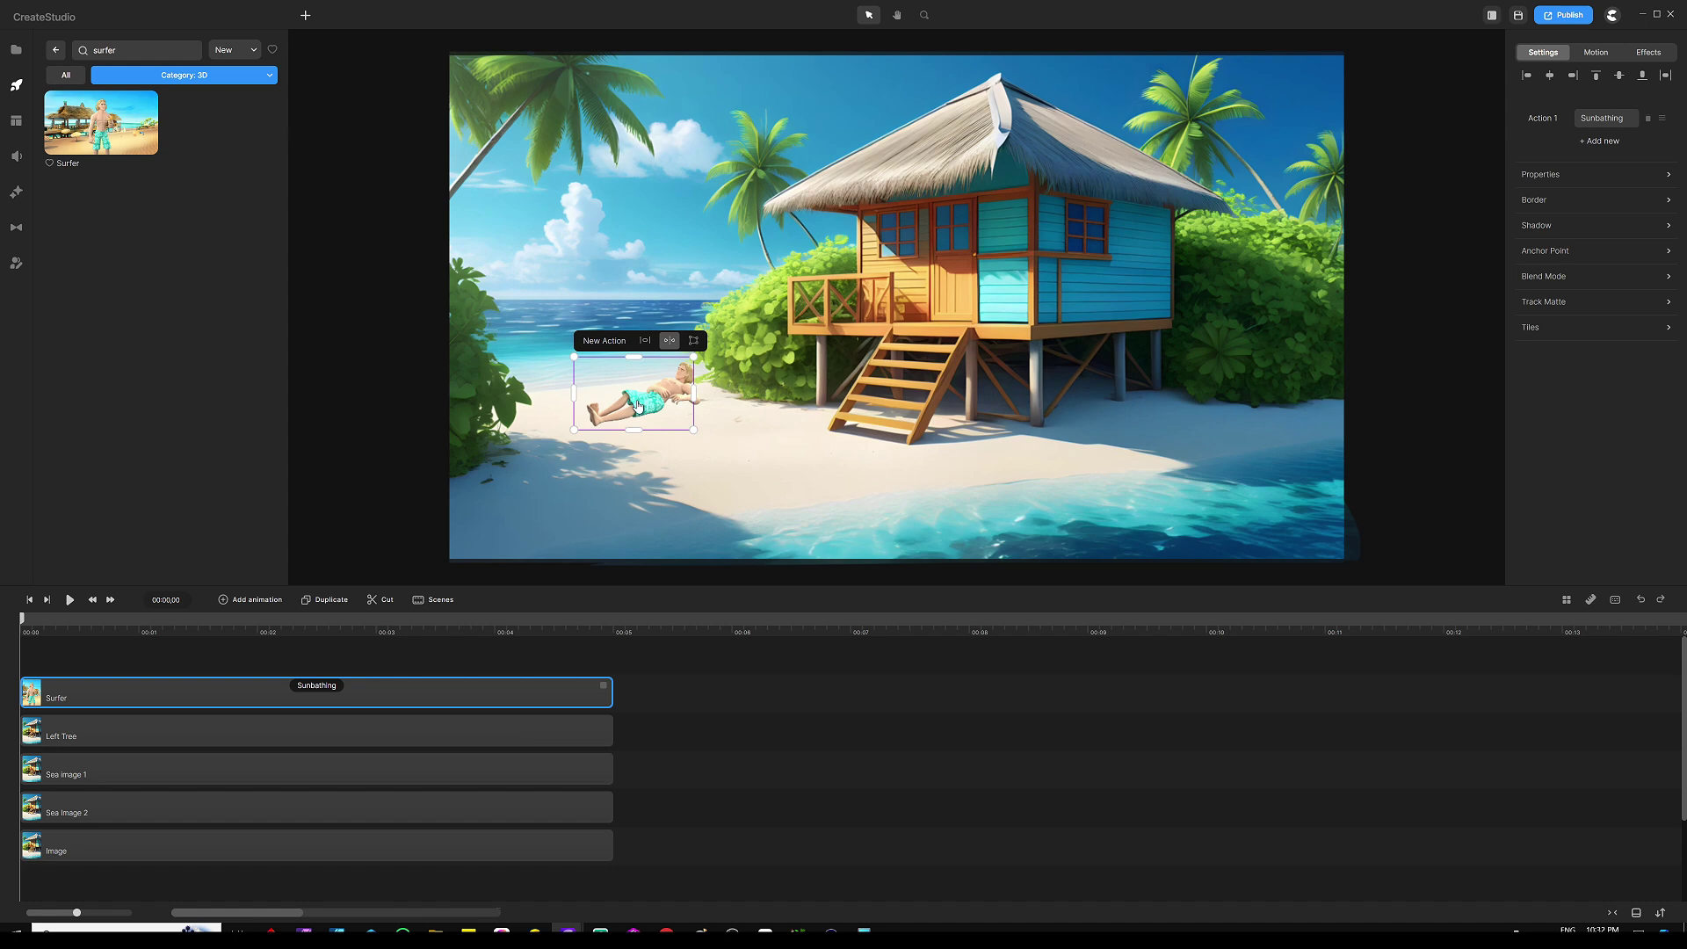
{"action": "key", "text": "ctrl+d"}
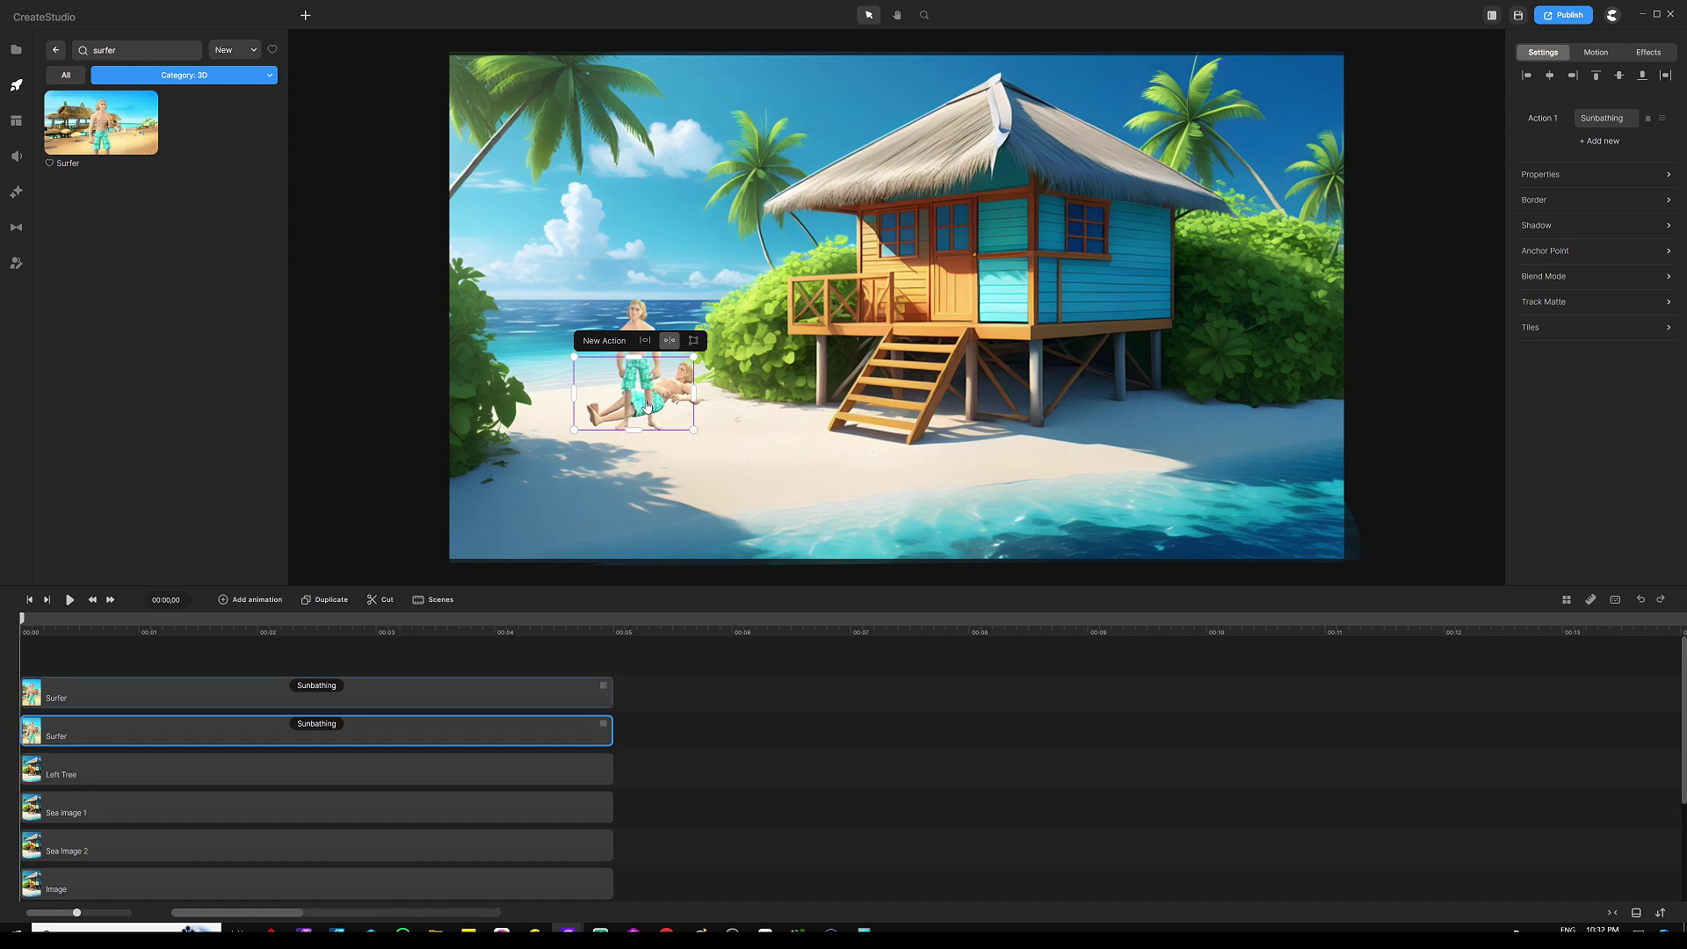
{"action": "left_click", "coordinate": [655, 650]}
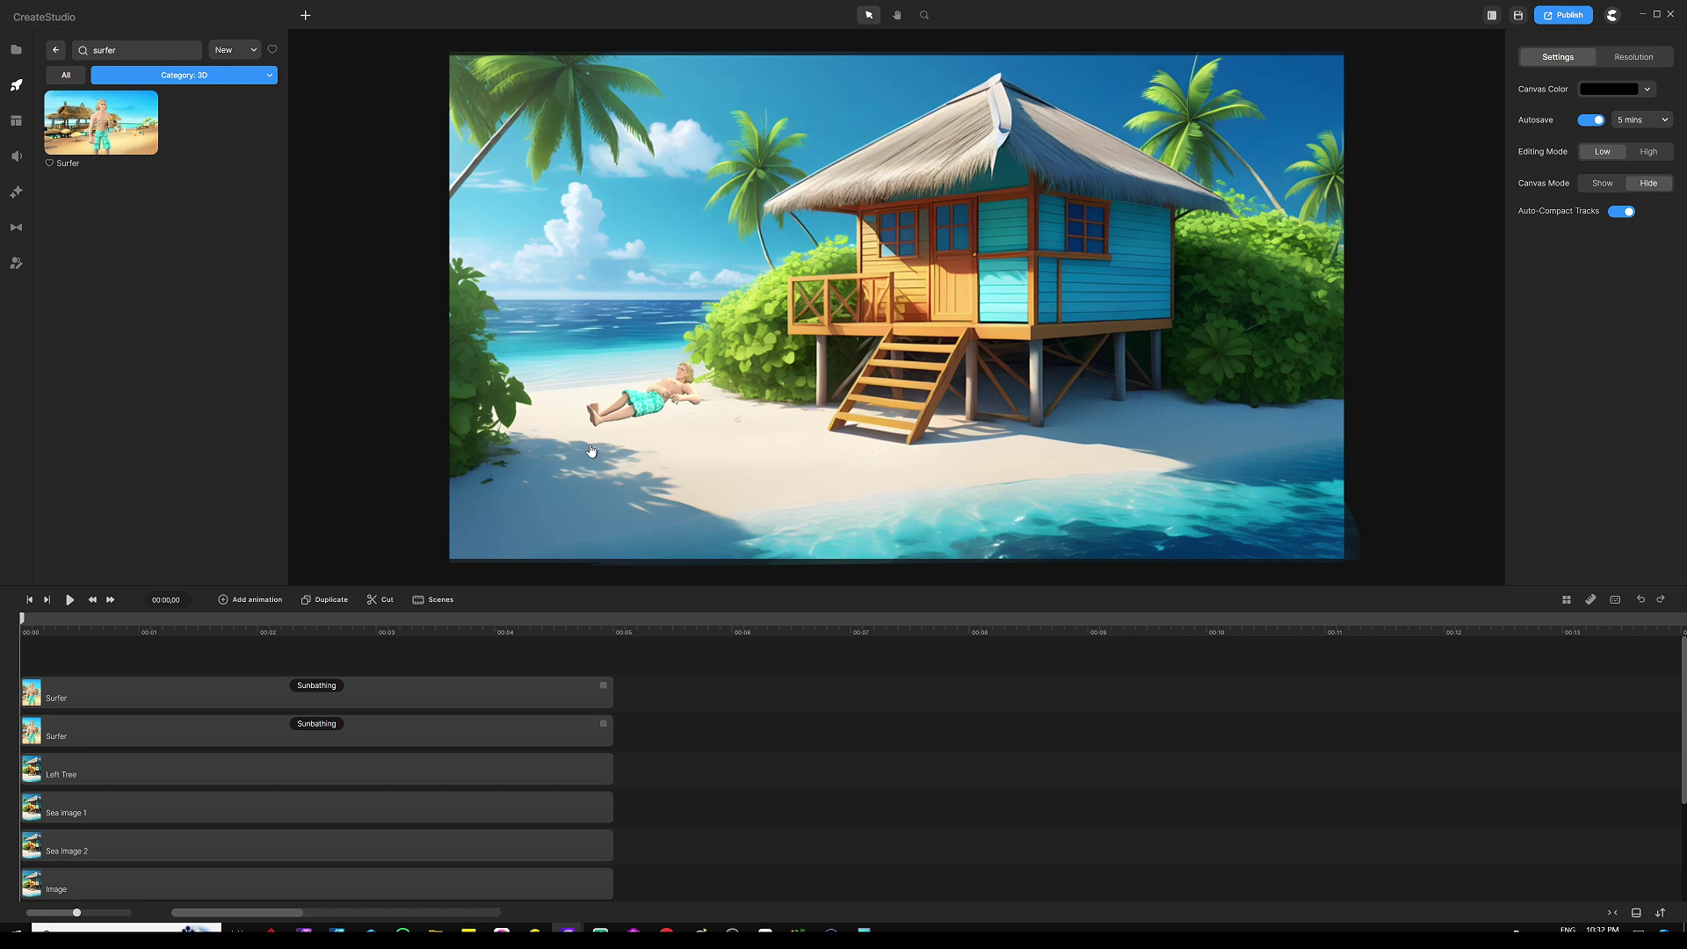
Add a rounded rectangle, shrink it to about 12% scale and tilt it to cover the surfer's lower legs.
{"action": "key", "text": "ctrl+v"}
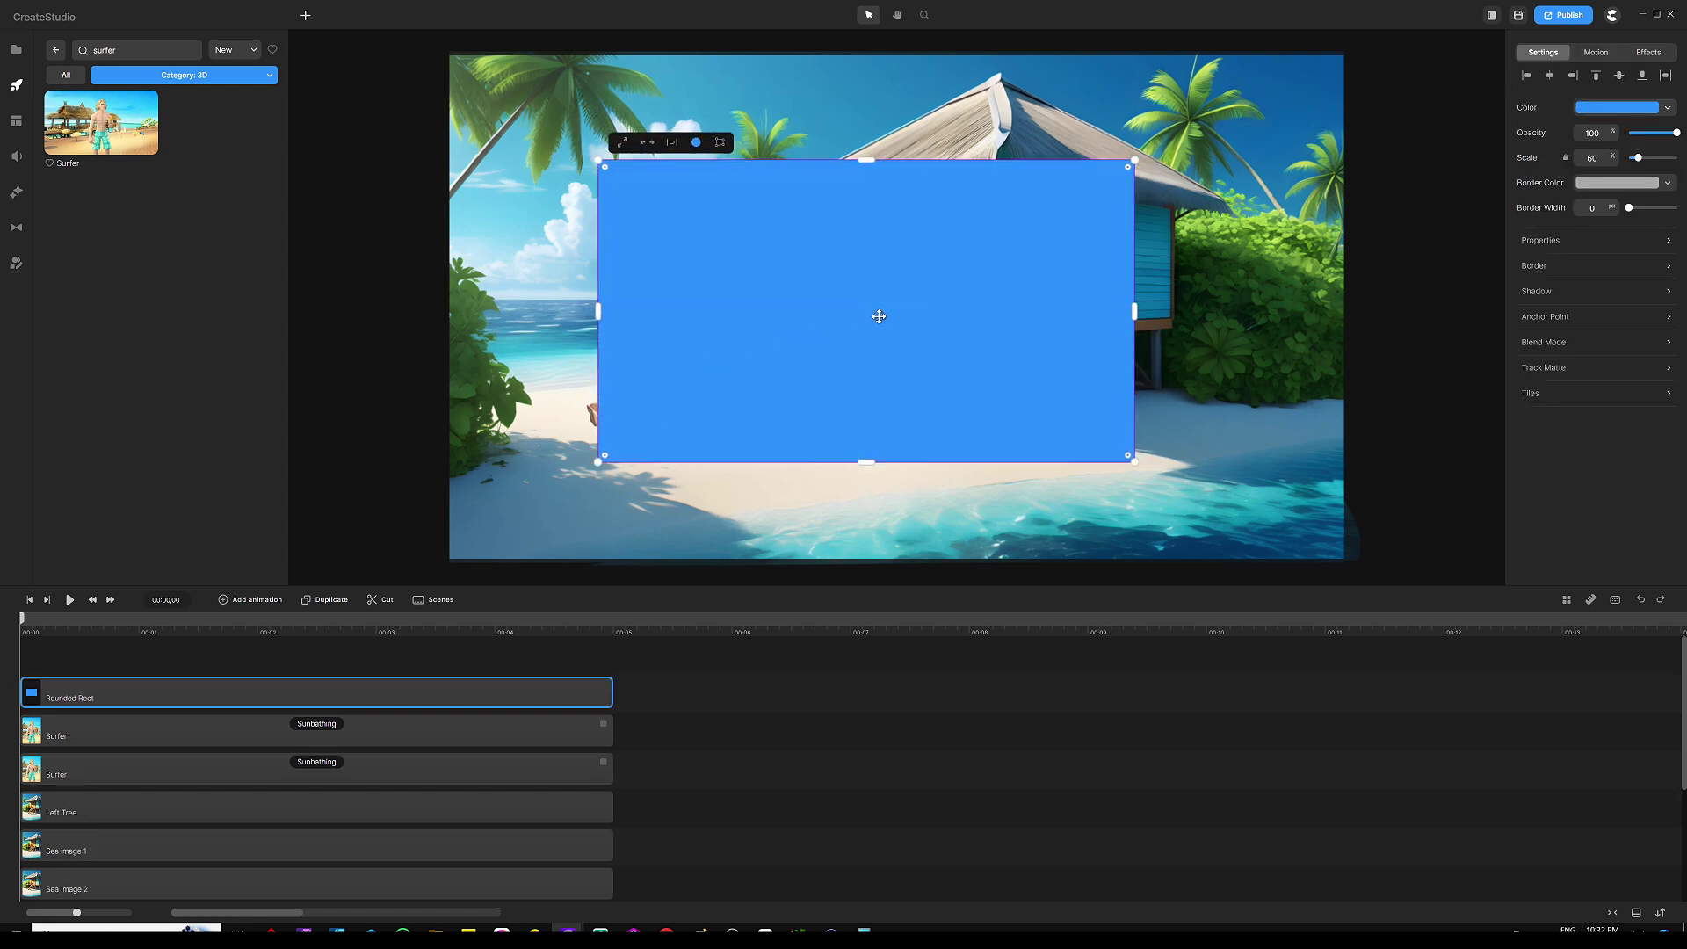
{"action": "left_click_drag", "start_coordinate": [1109, 317], "coordinate": [662, 296]}
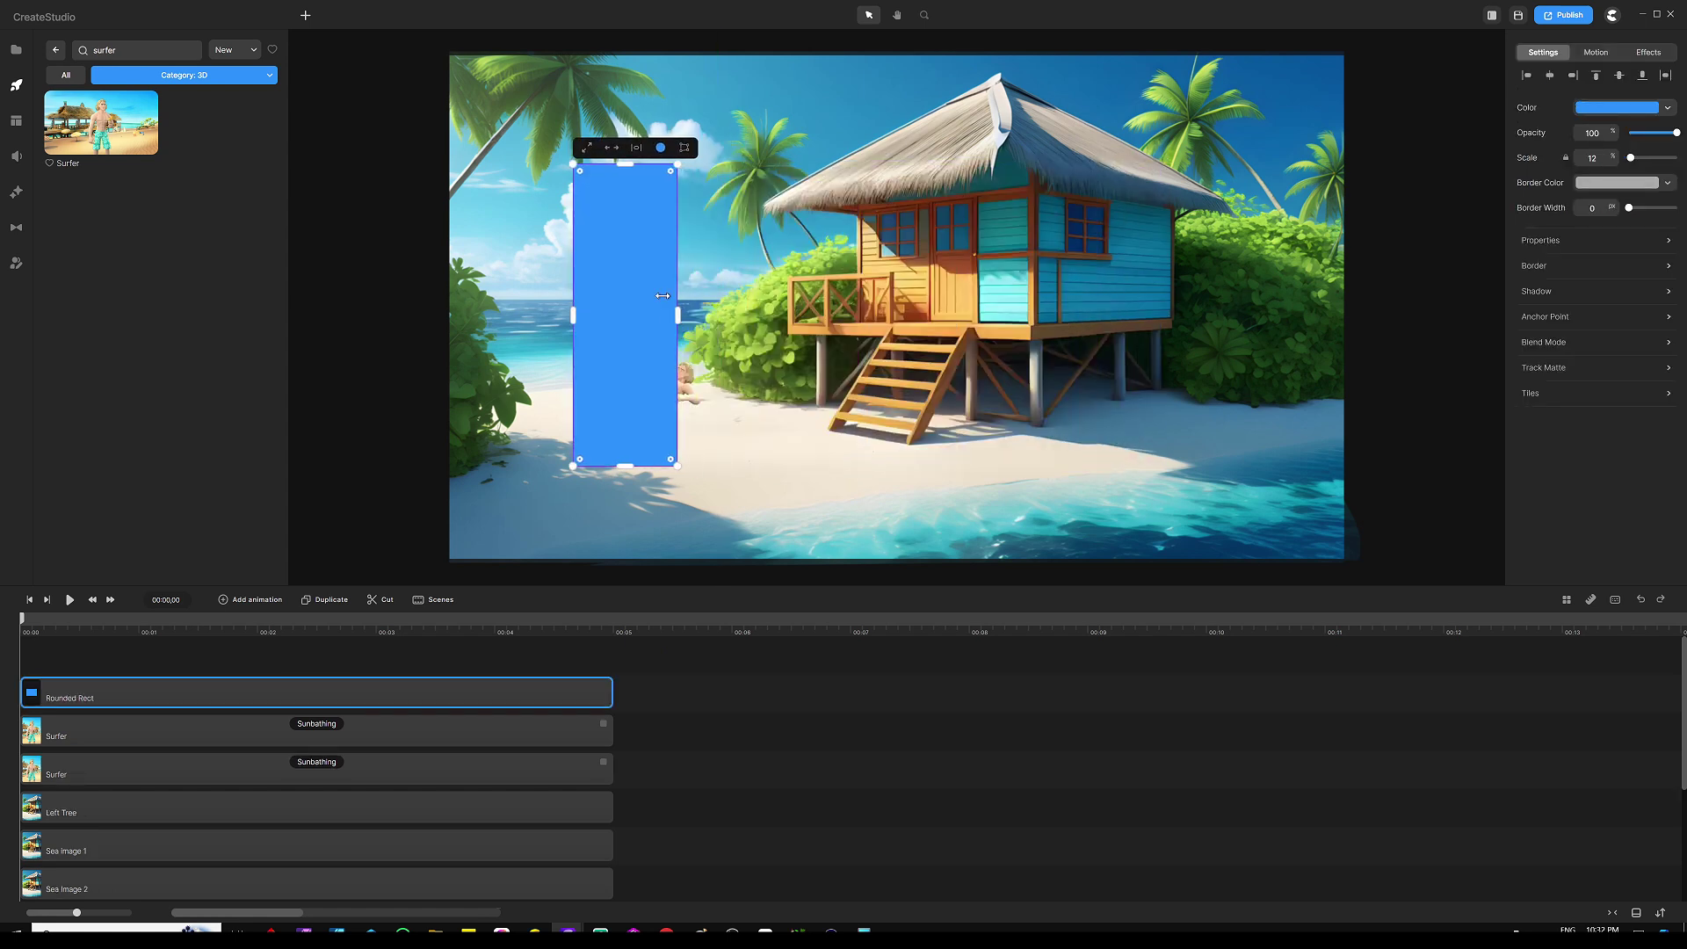
{"action": "left_click_drag", "start_coordinate": [624, 163], "coordinate": [671, 423]}
{"action": "scroll", "coordinate": [629, 401], "scroll_direction": "up", "scroll_amount": 5}
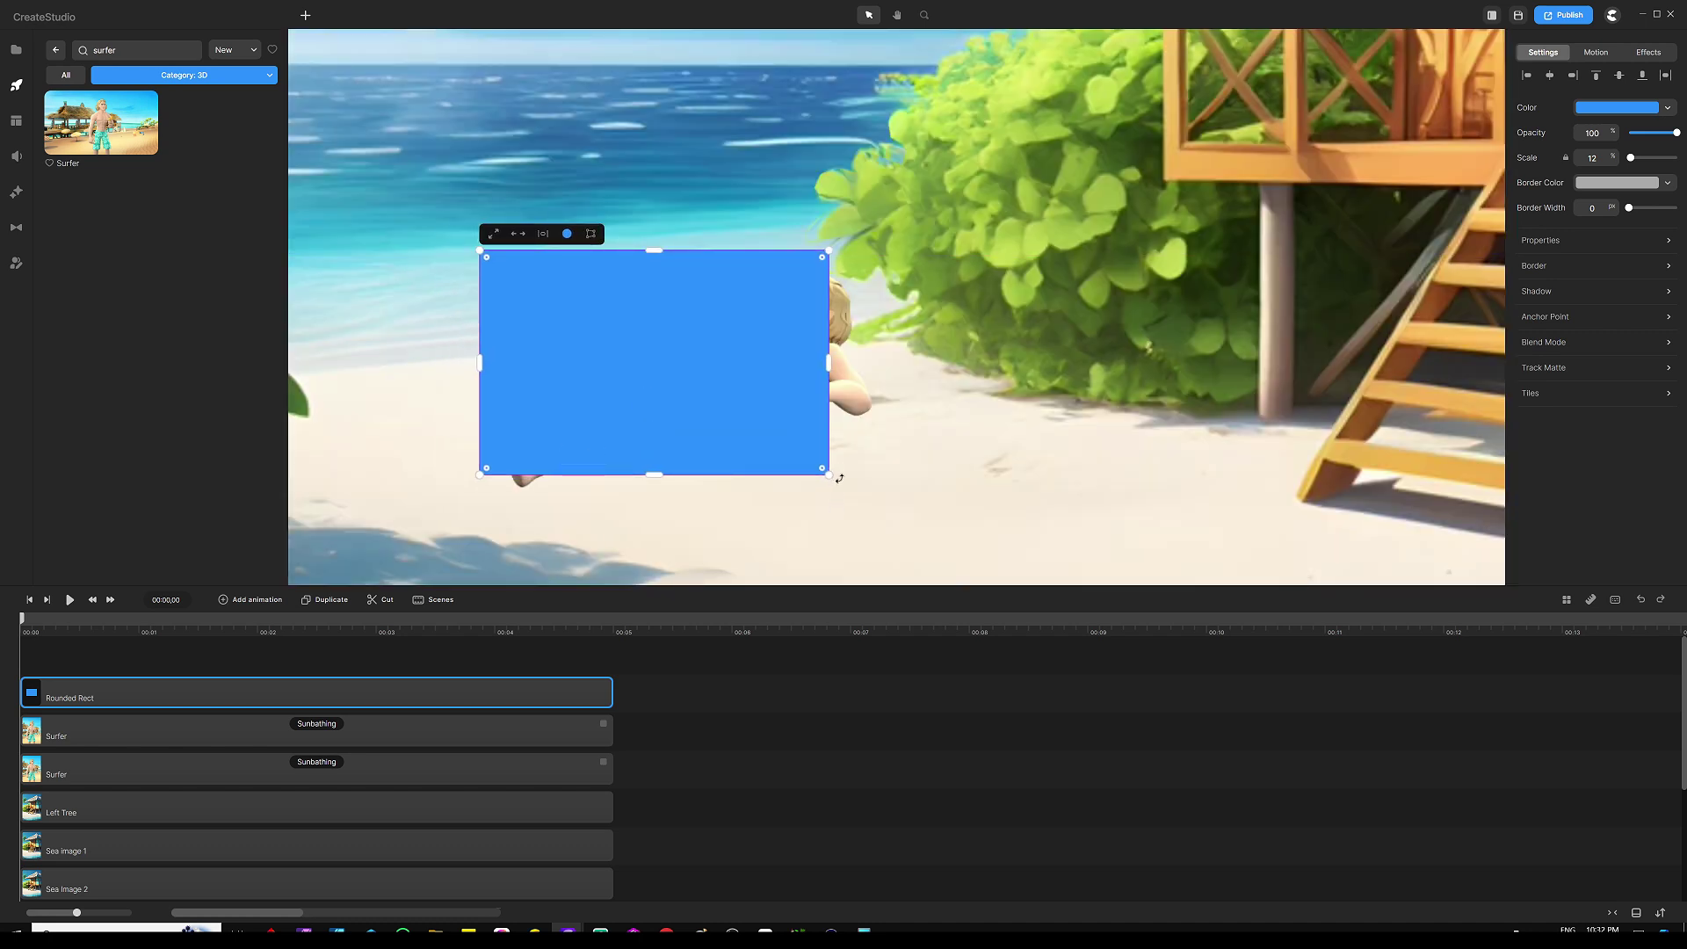
{"action": "left_click_drag", "start_coordinate": [839, 478], "coordinate": [534, 471]}
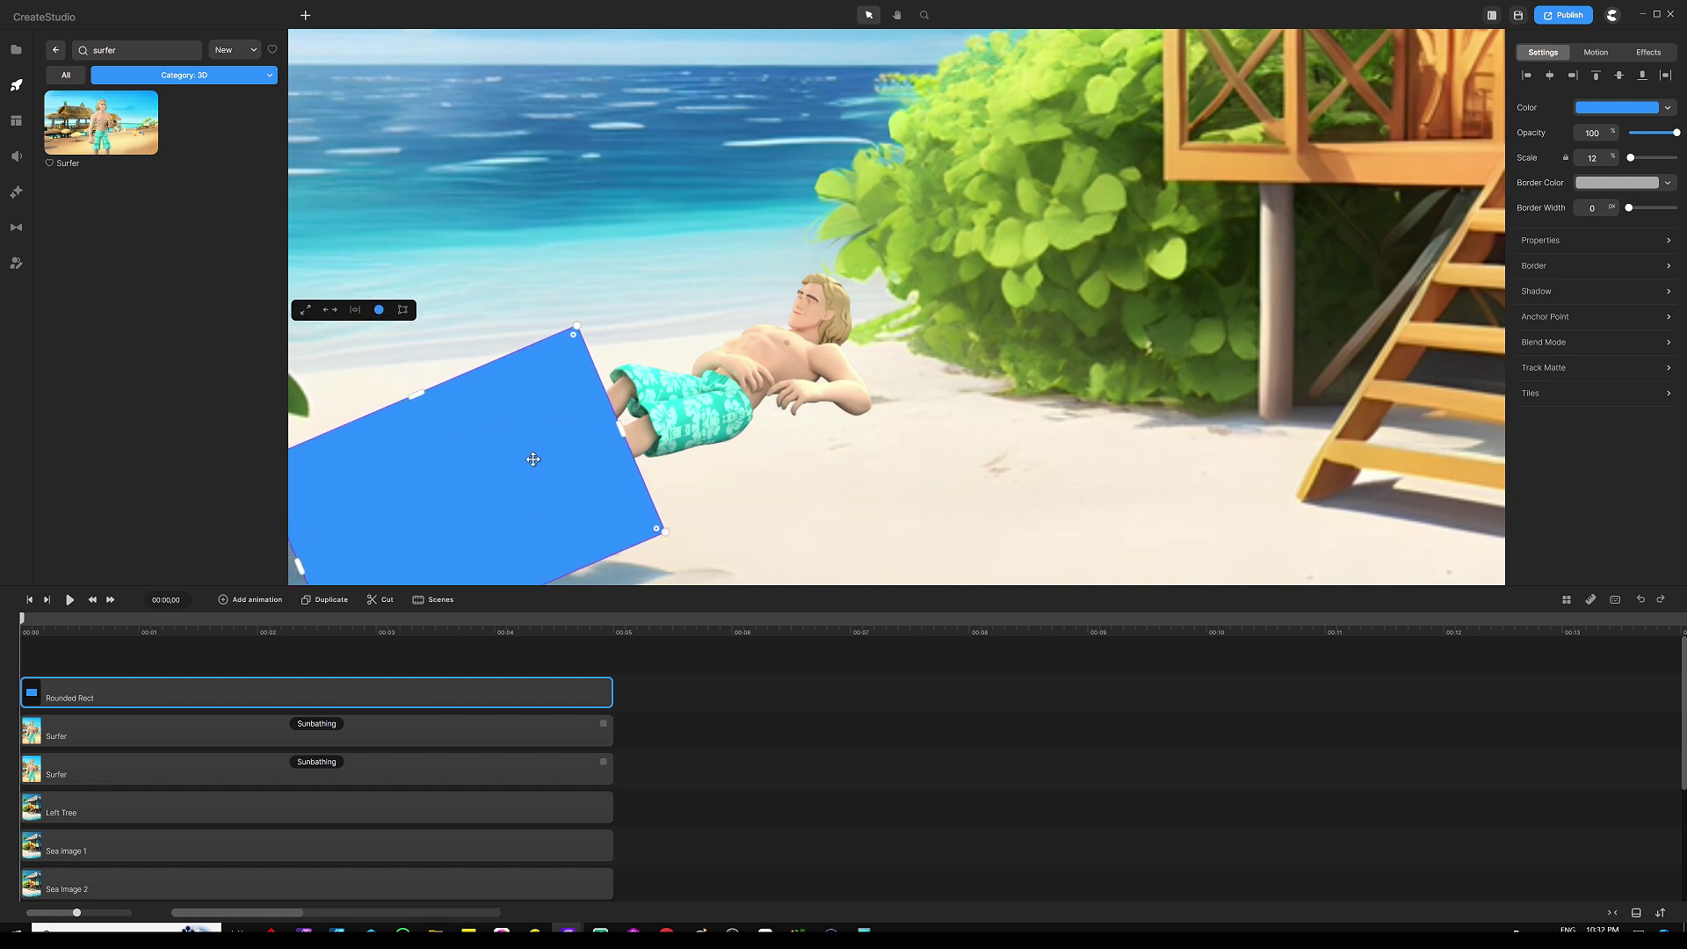
{"action": "left_click_drag", "start_coordinate": [581, 315], "coordinate": [519, 440]}
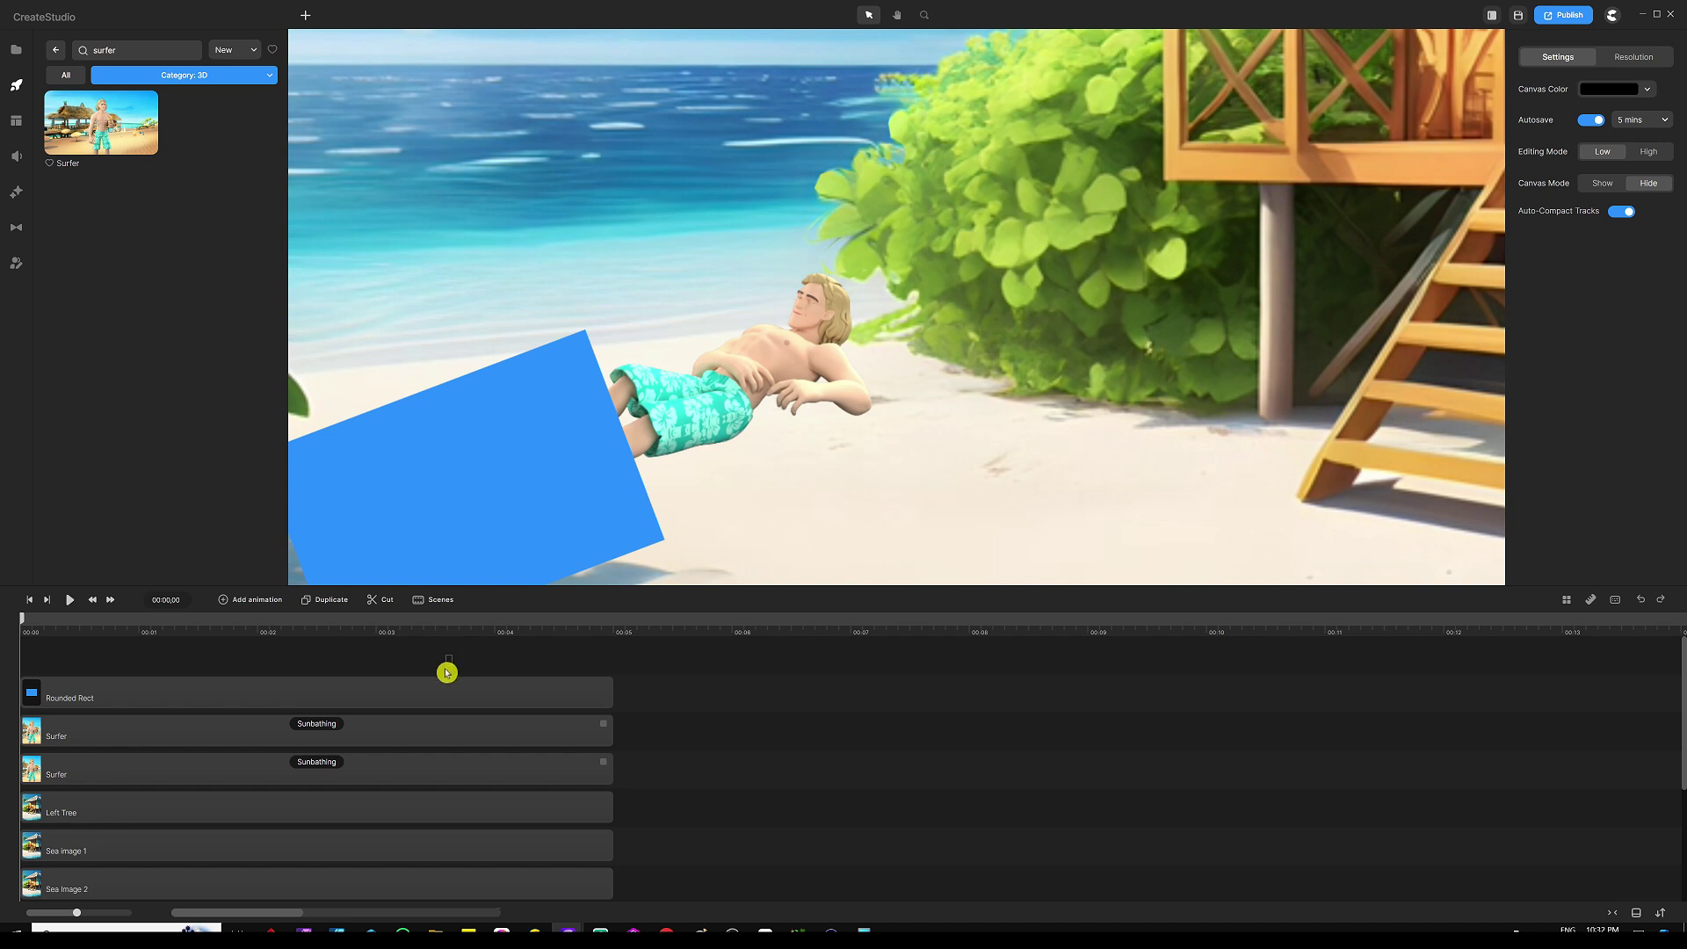
Mask the upper Surfer layer with the tilted rounded rectangle so it contains only the lower legs.
{"action": "left_click", "coordinate": [429, 731], "text": "shift"}
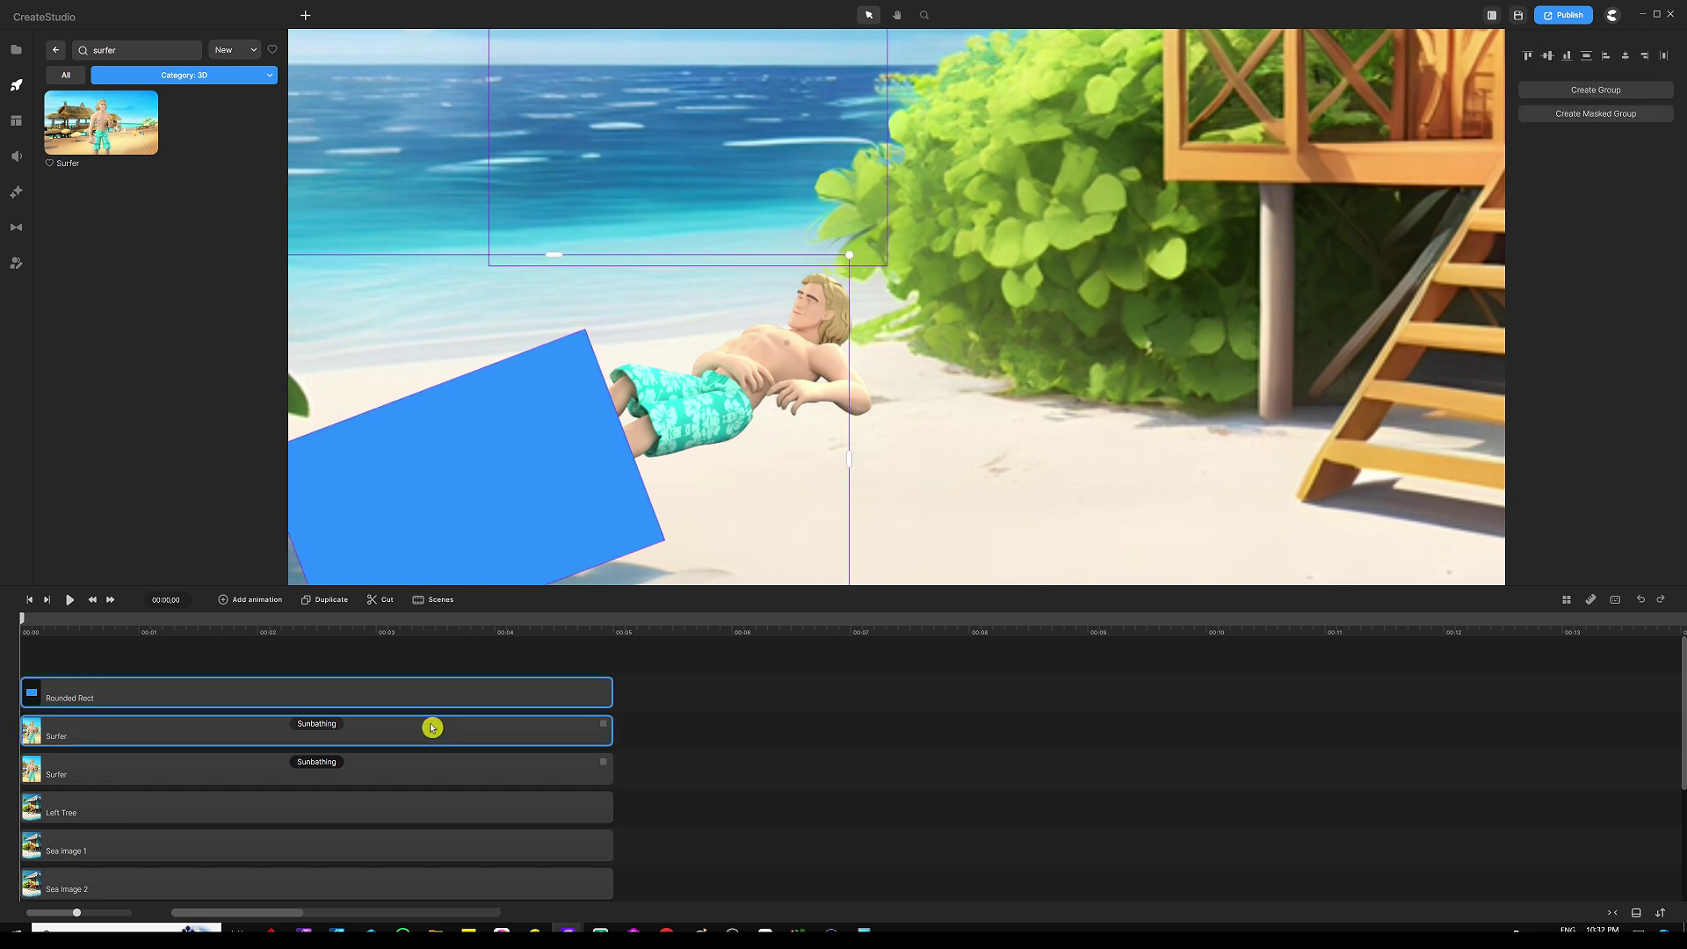
{"action": "right_click", "coordinate": [431, 731]}
{"action": "left_click", "coordinate": [471, 658]}
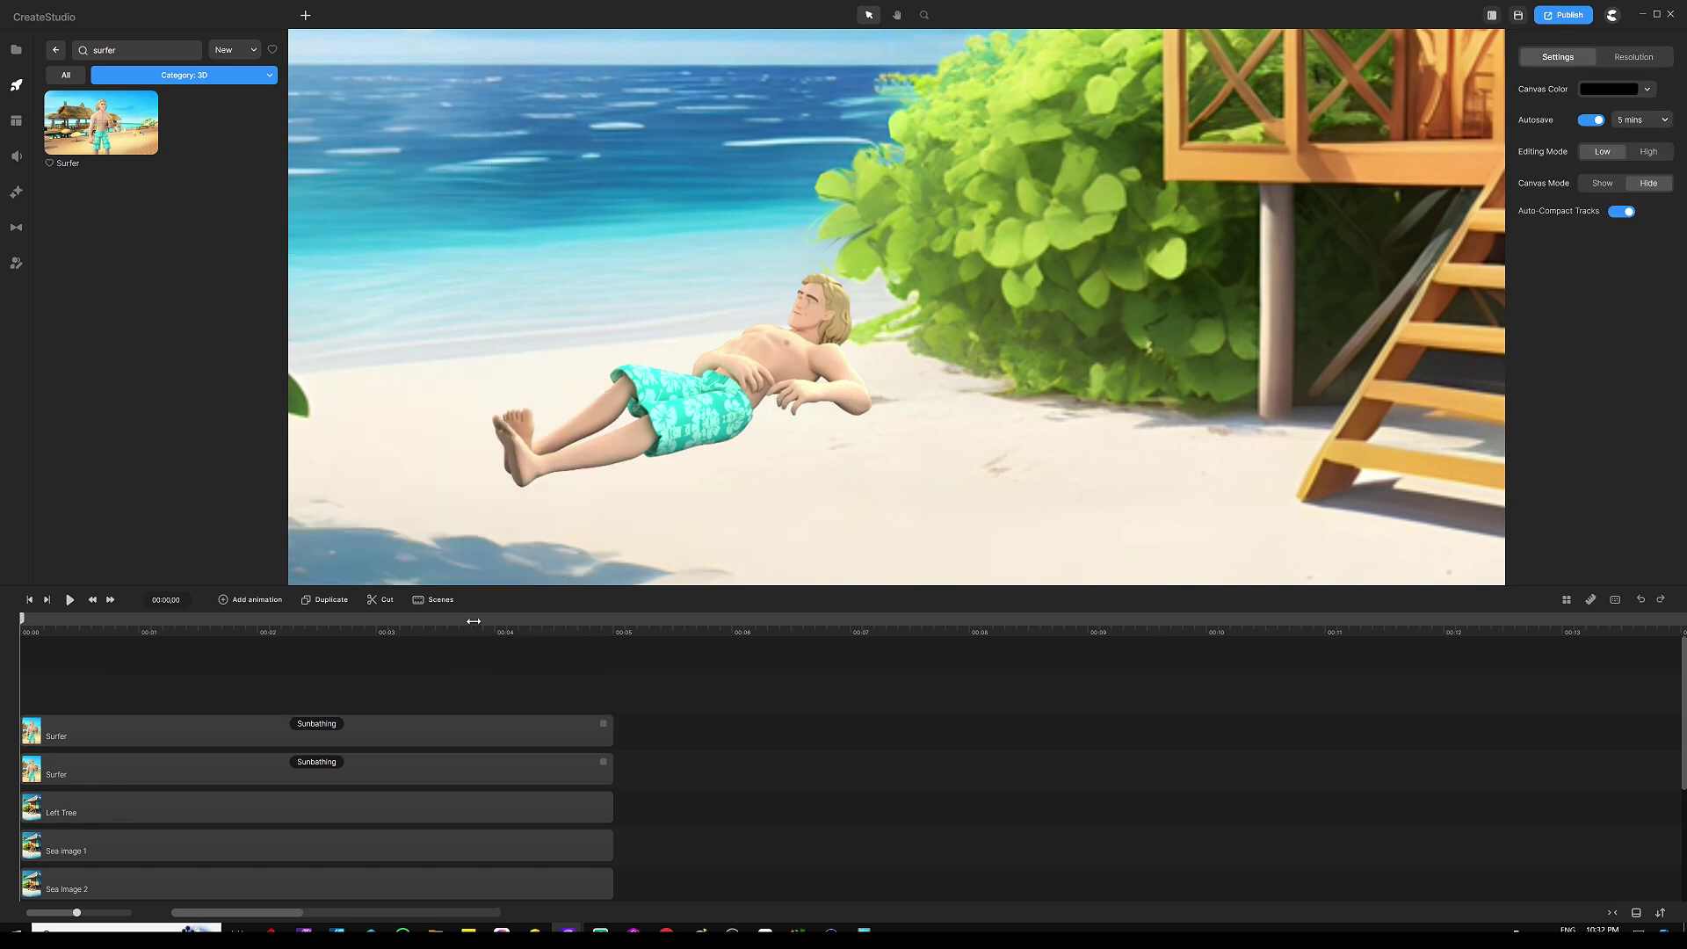
{"action": "left_click", "coordinate": [471, 722]}
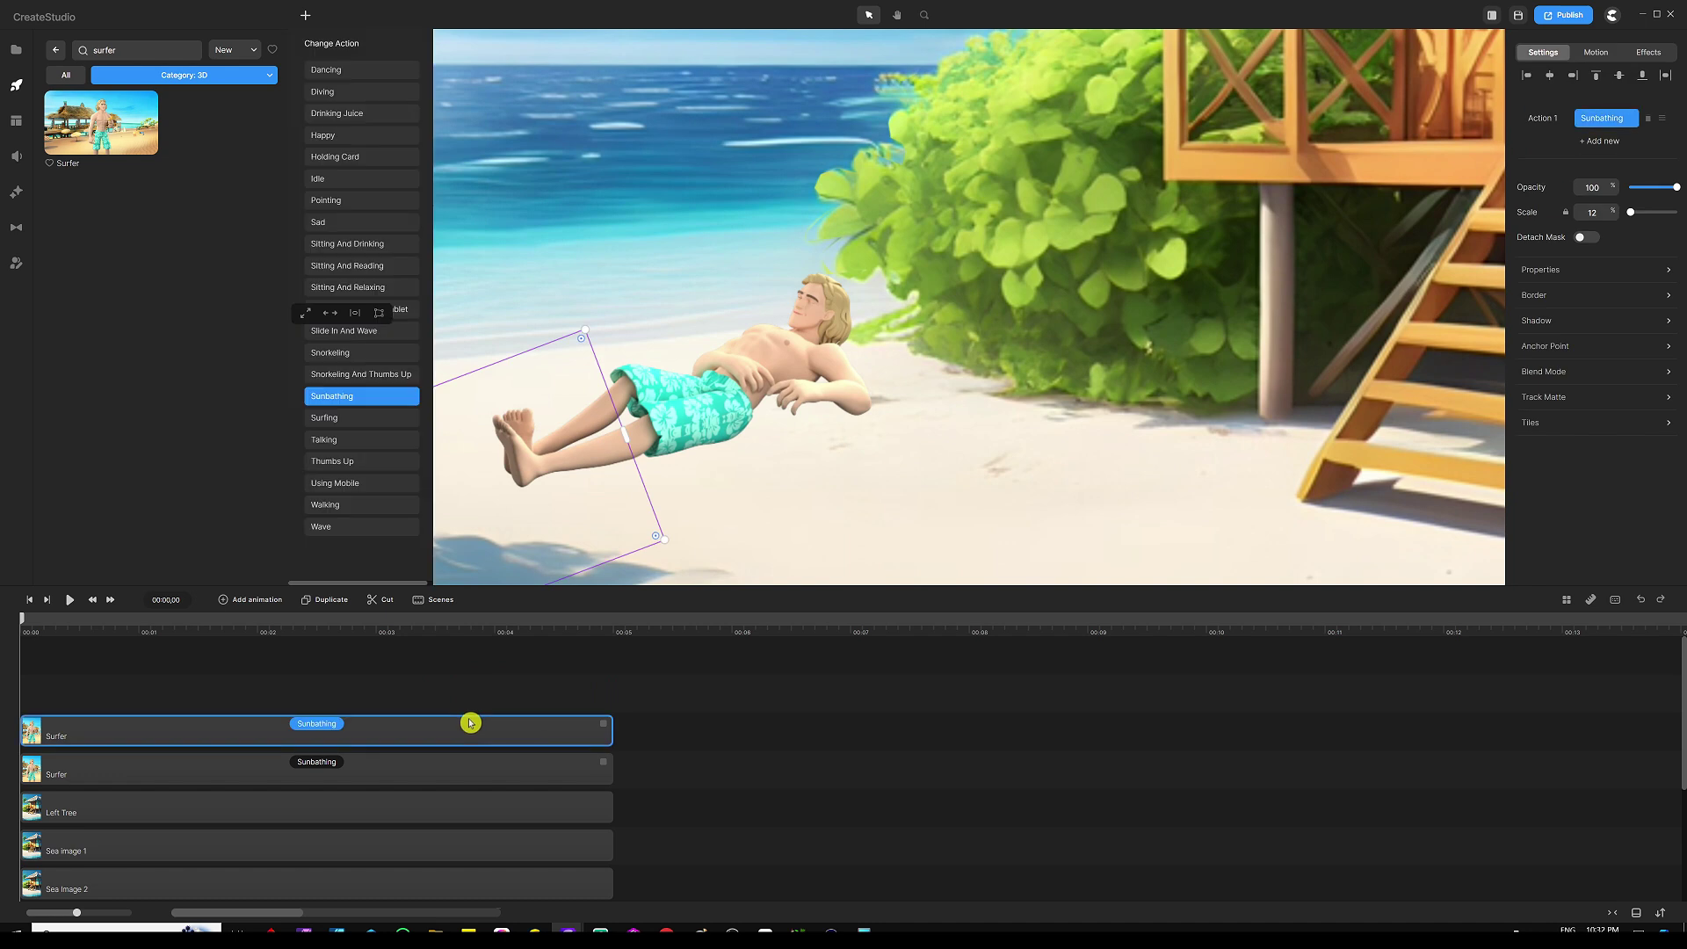
{"action": "left_click", "coordinate": [519, 678]}
Give the masked surfer legs layer a shadow with a distance of 4 px.
{"action": "left_click", "coordinate": [584, 721]}
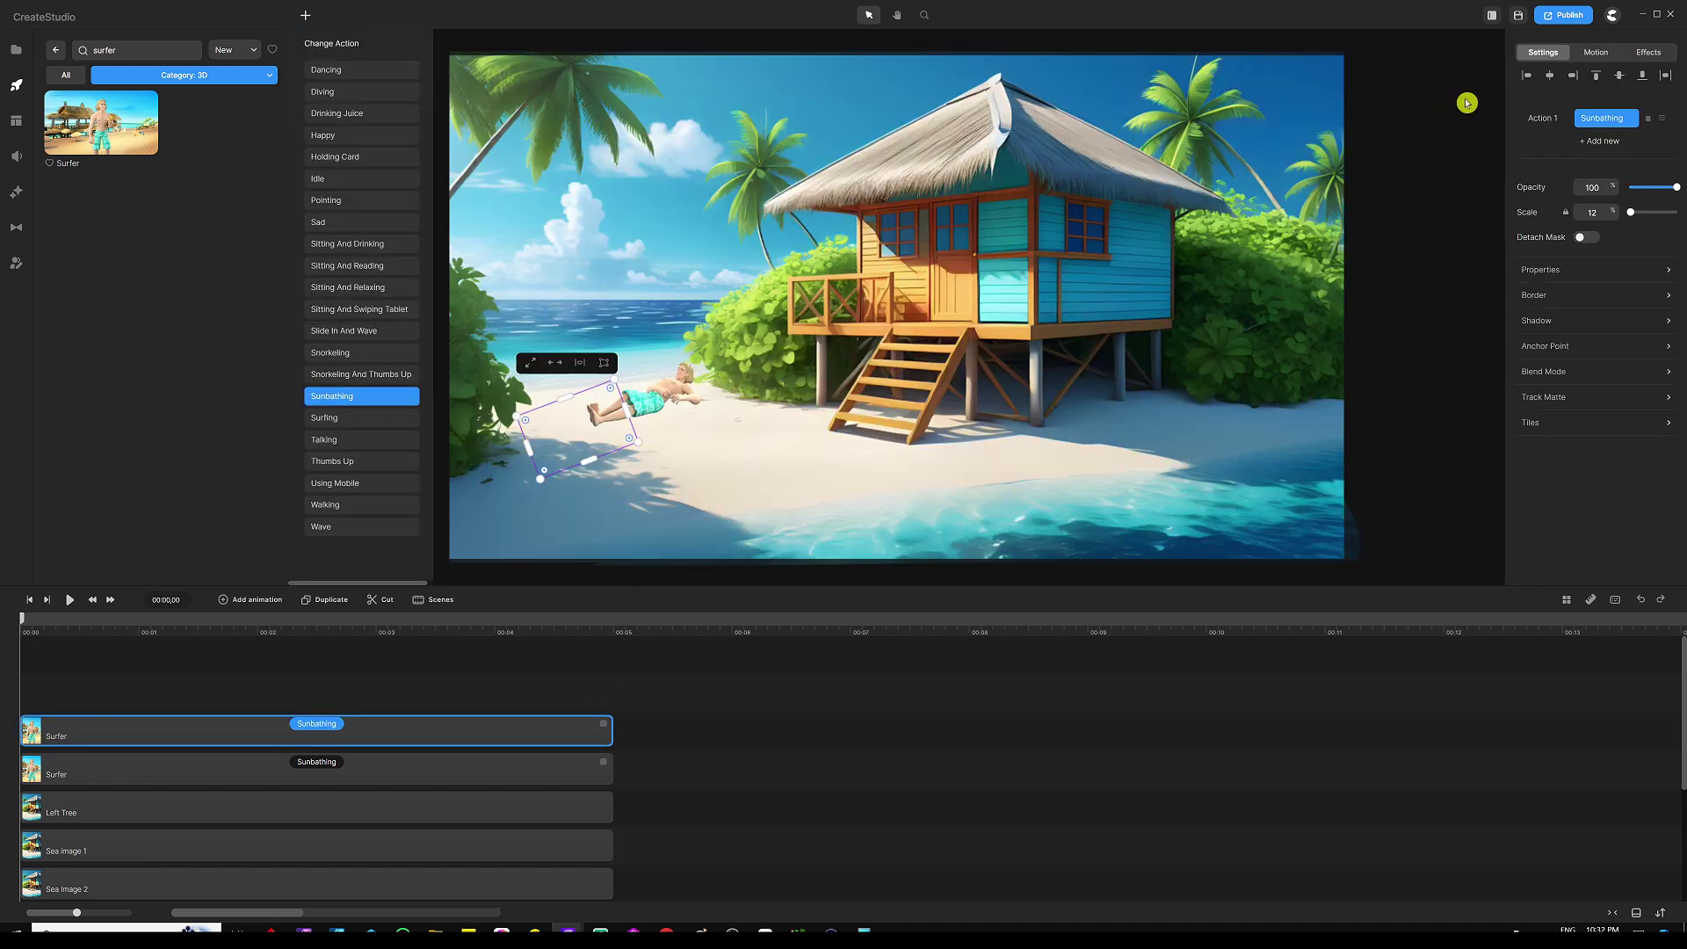
{"action": "left_click", "coordinate": [1539, 321]}
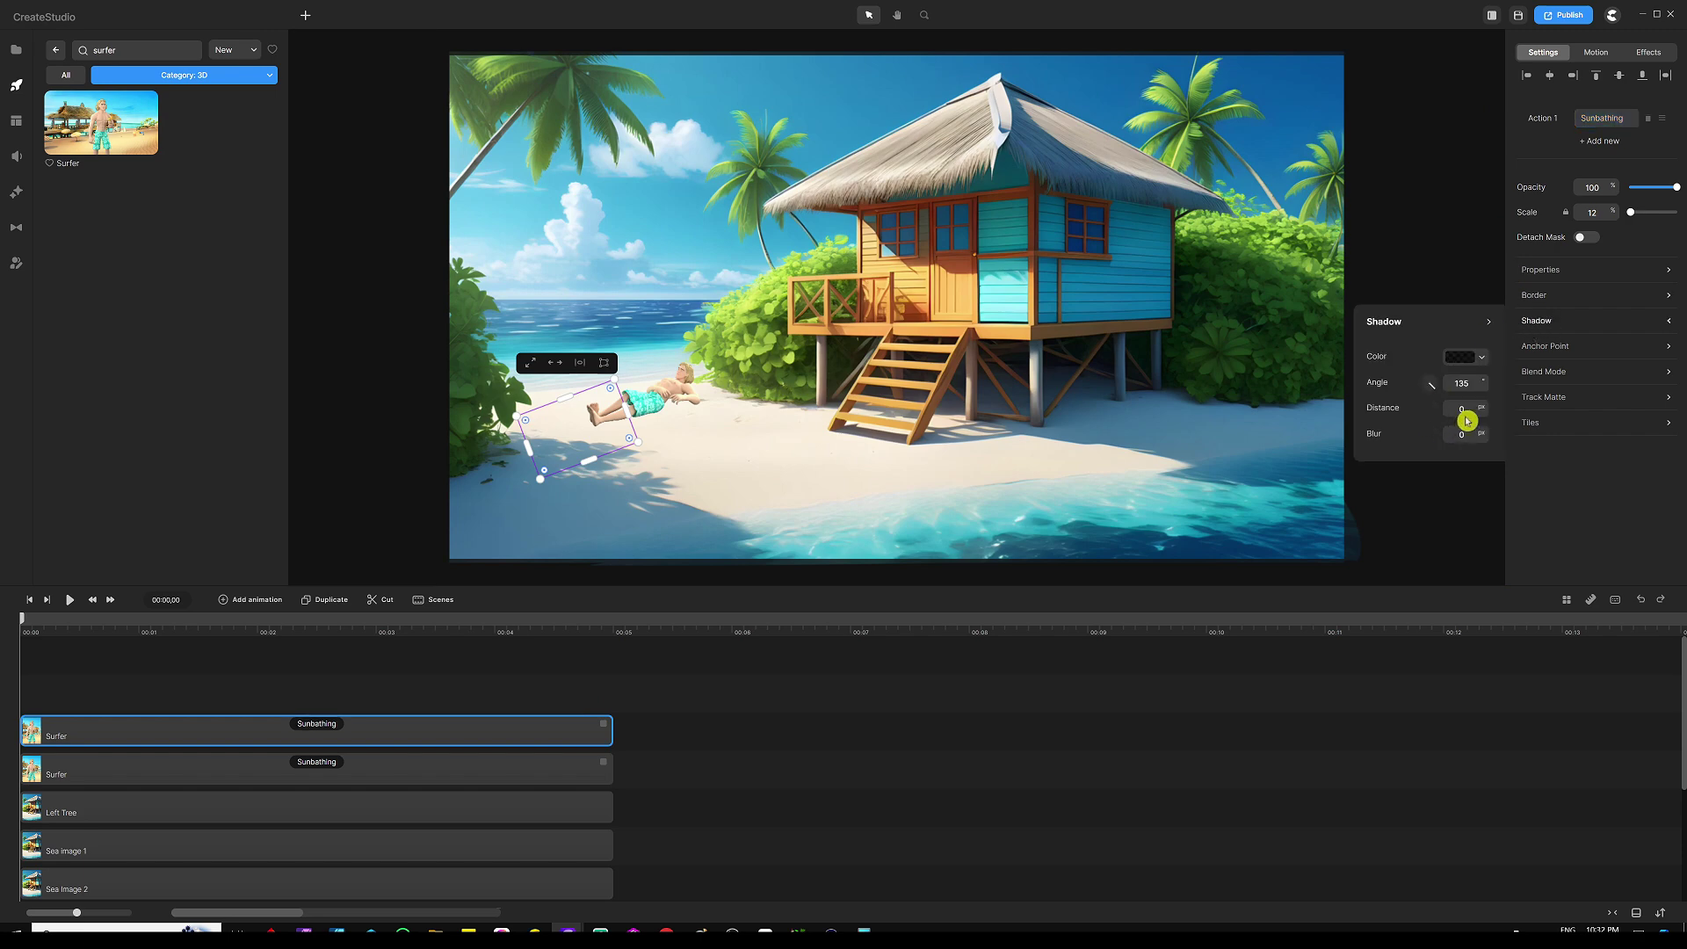
{"action": "scroll", "coordinate": [641, 416], "scroll_direction": "up", "scroll_amount": 3}
{"action": "scroll", "coordinate": [641, 416], "scroll_direction": "up", "scroll_amount": 3}
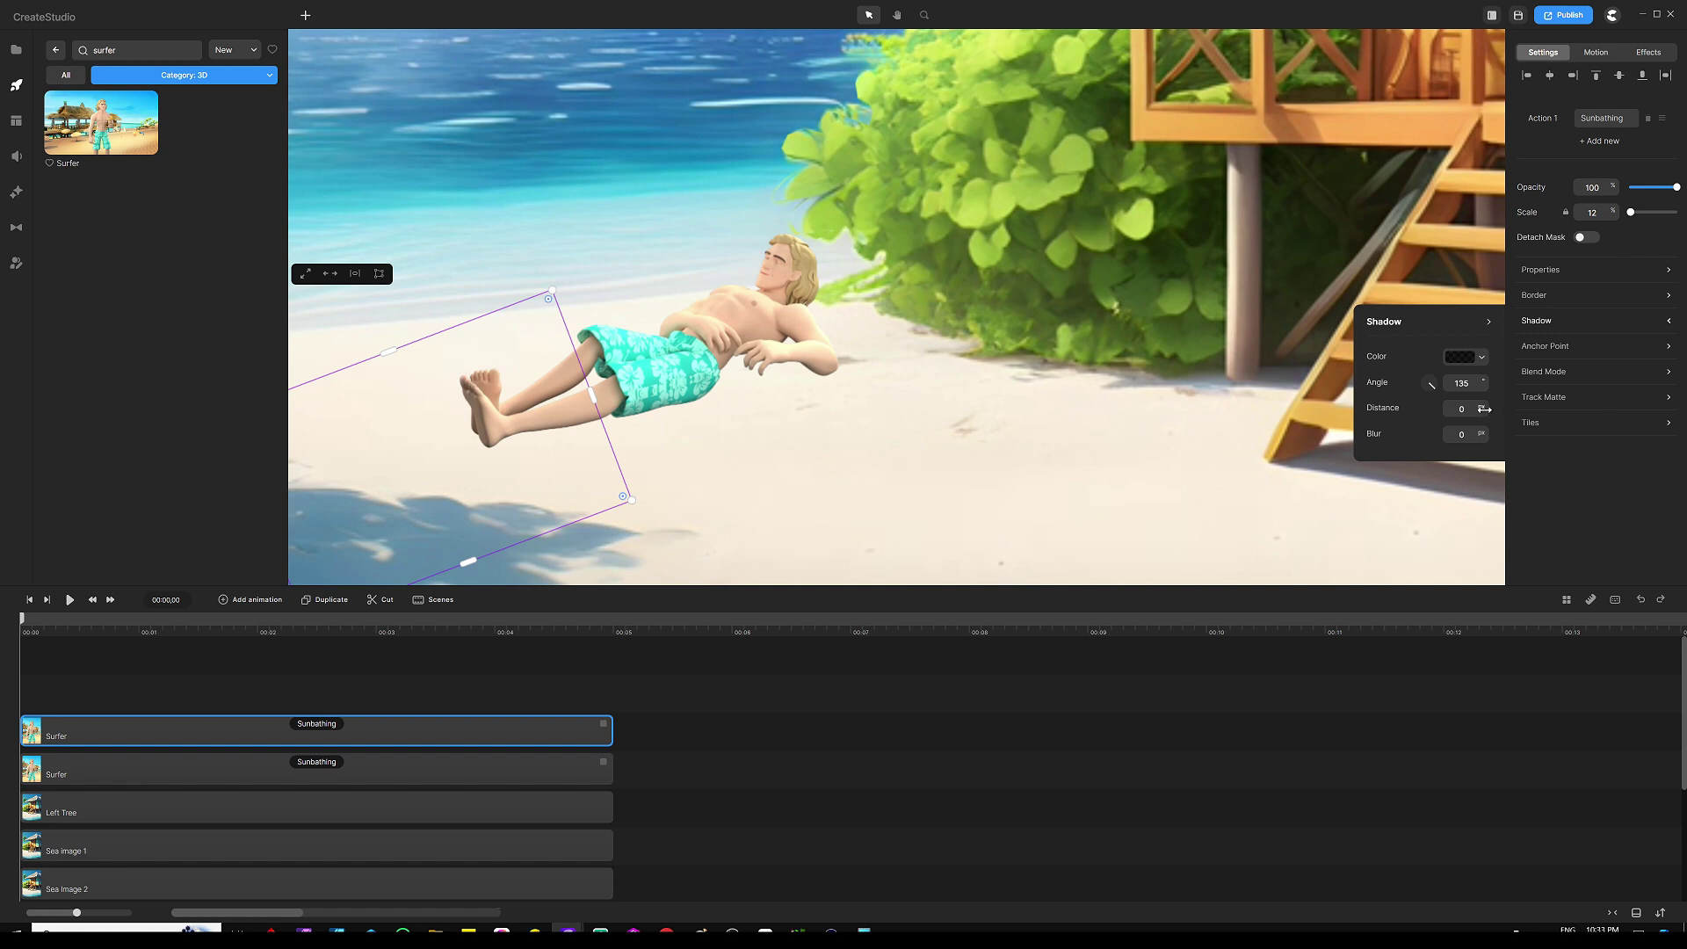
{"action": "left_click_drag", "start_coordinate": [1484, 408], "coordinate": [1498, 414]}
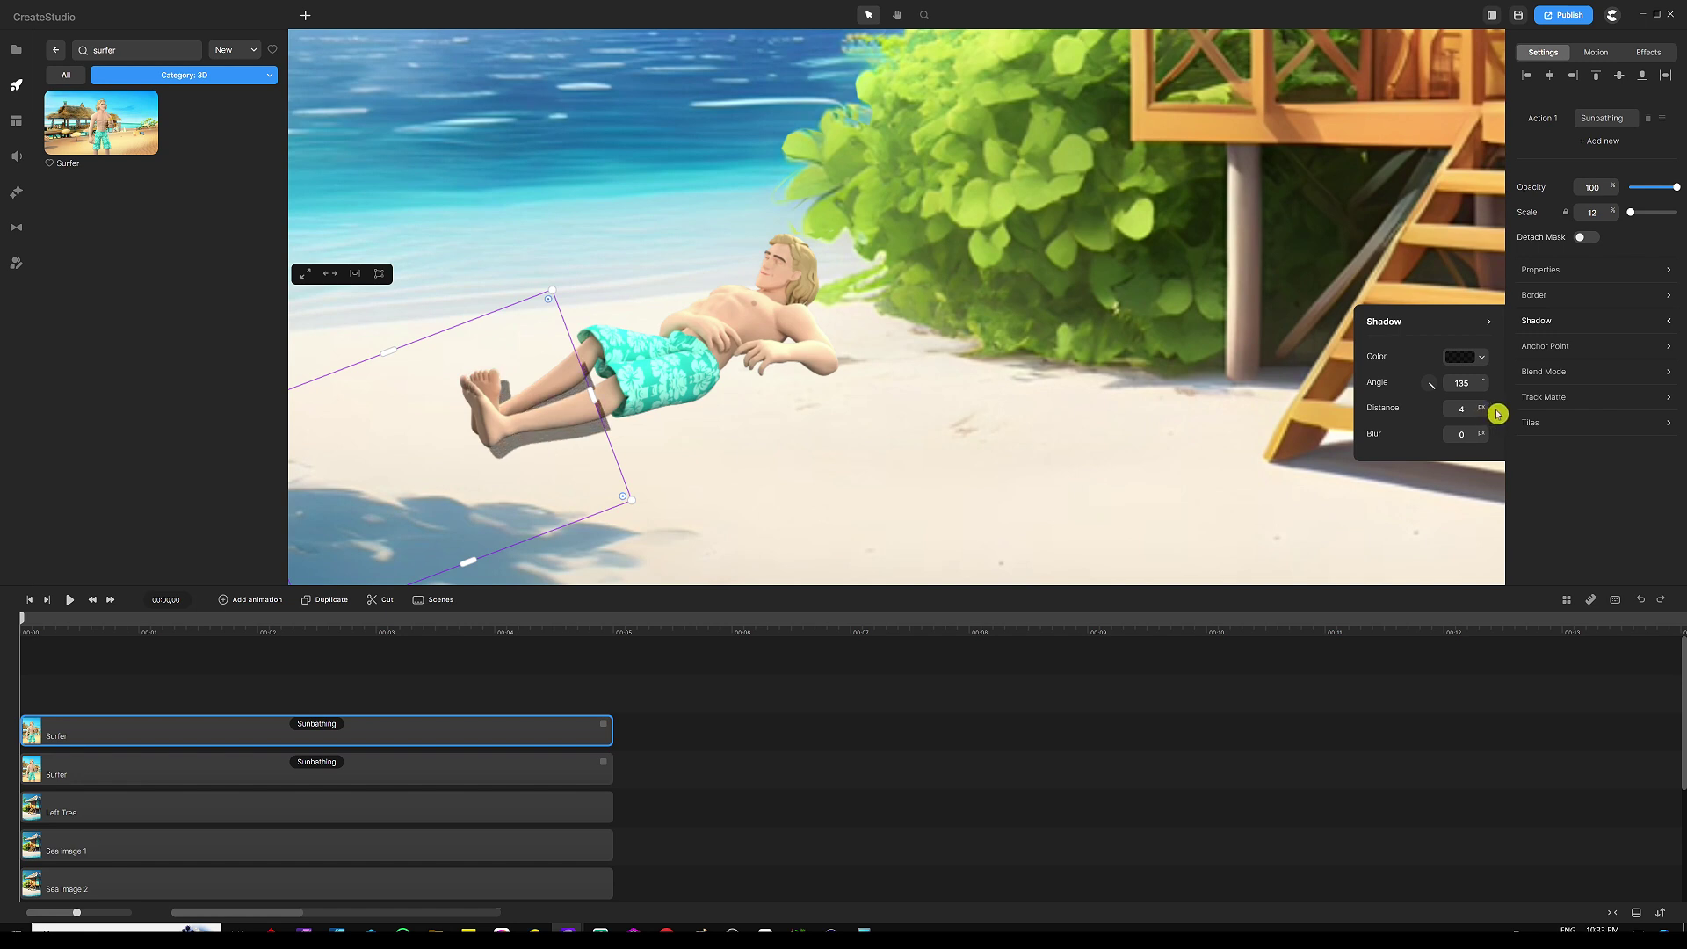
Set the masked surfer legs layer's shadow to a blur of 4 px and an angle of 233°.
{"action": "left_click_drag", "start_coordinate": [1481, 433], "coordinate": [1416, 397]}
{"action": "left_click", "coordinate": [1466, 430]}
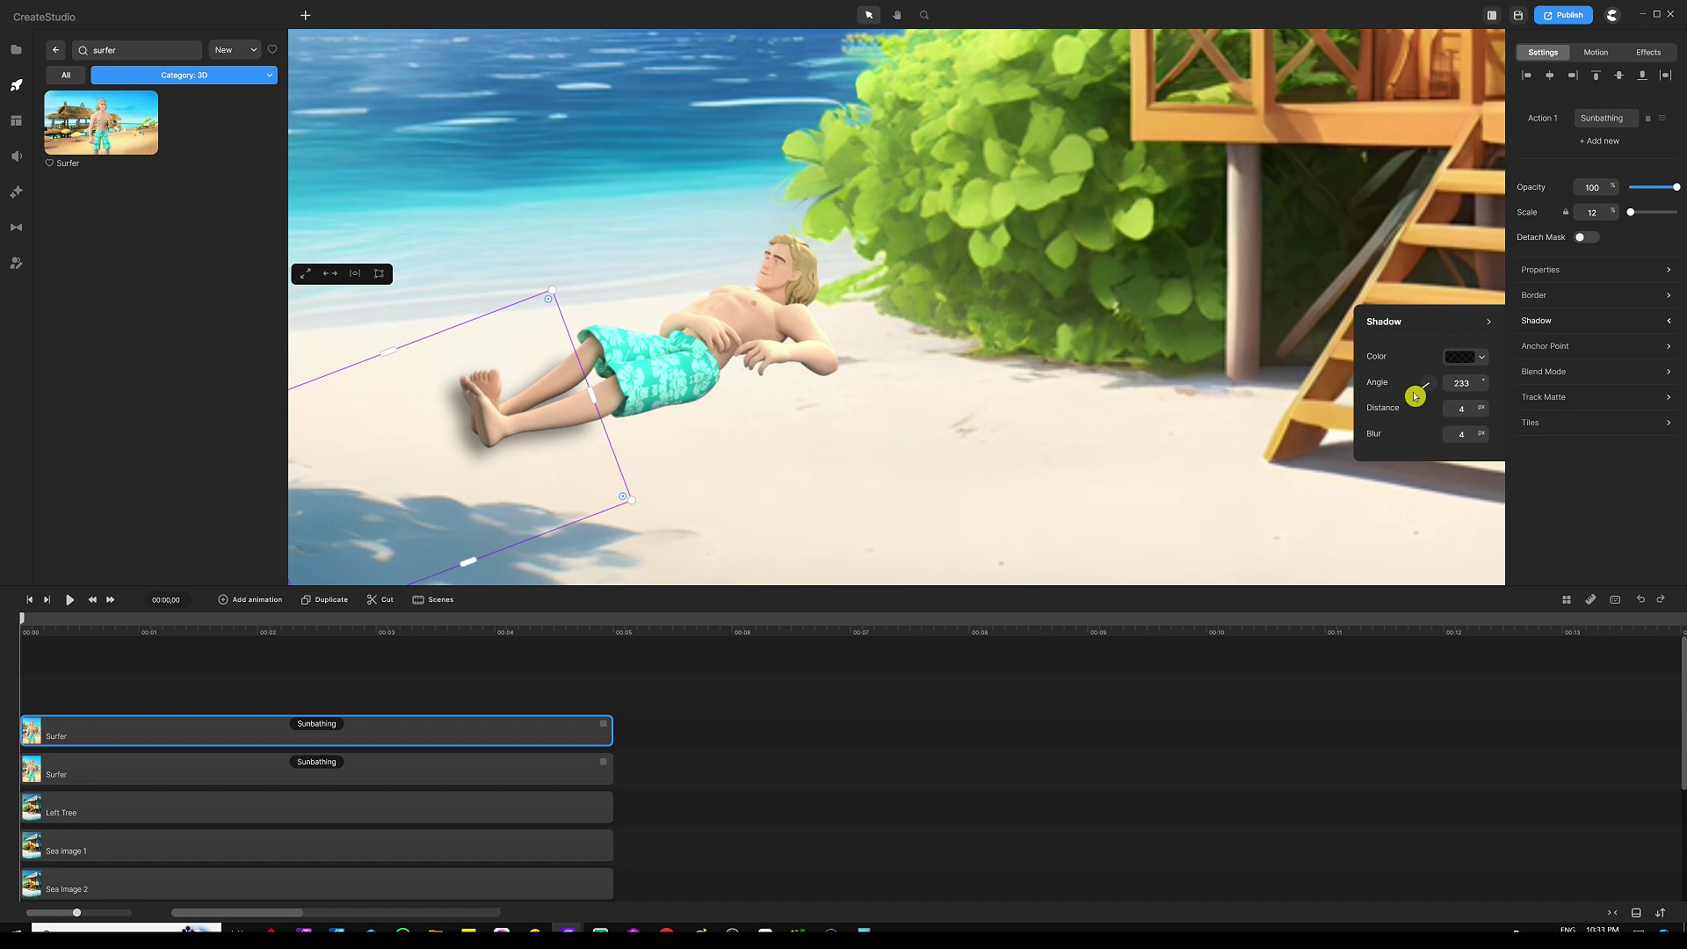
{"action": "left_click", "coordinate": [656, 680]}
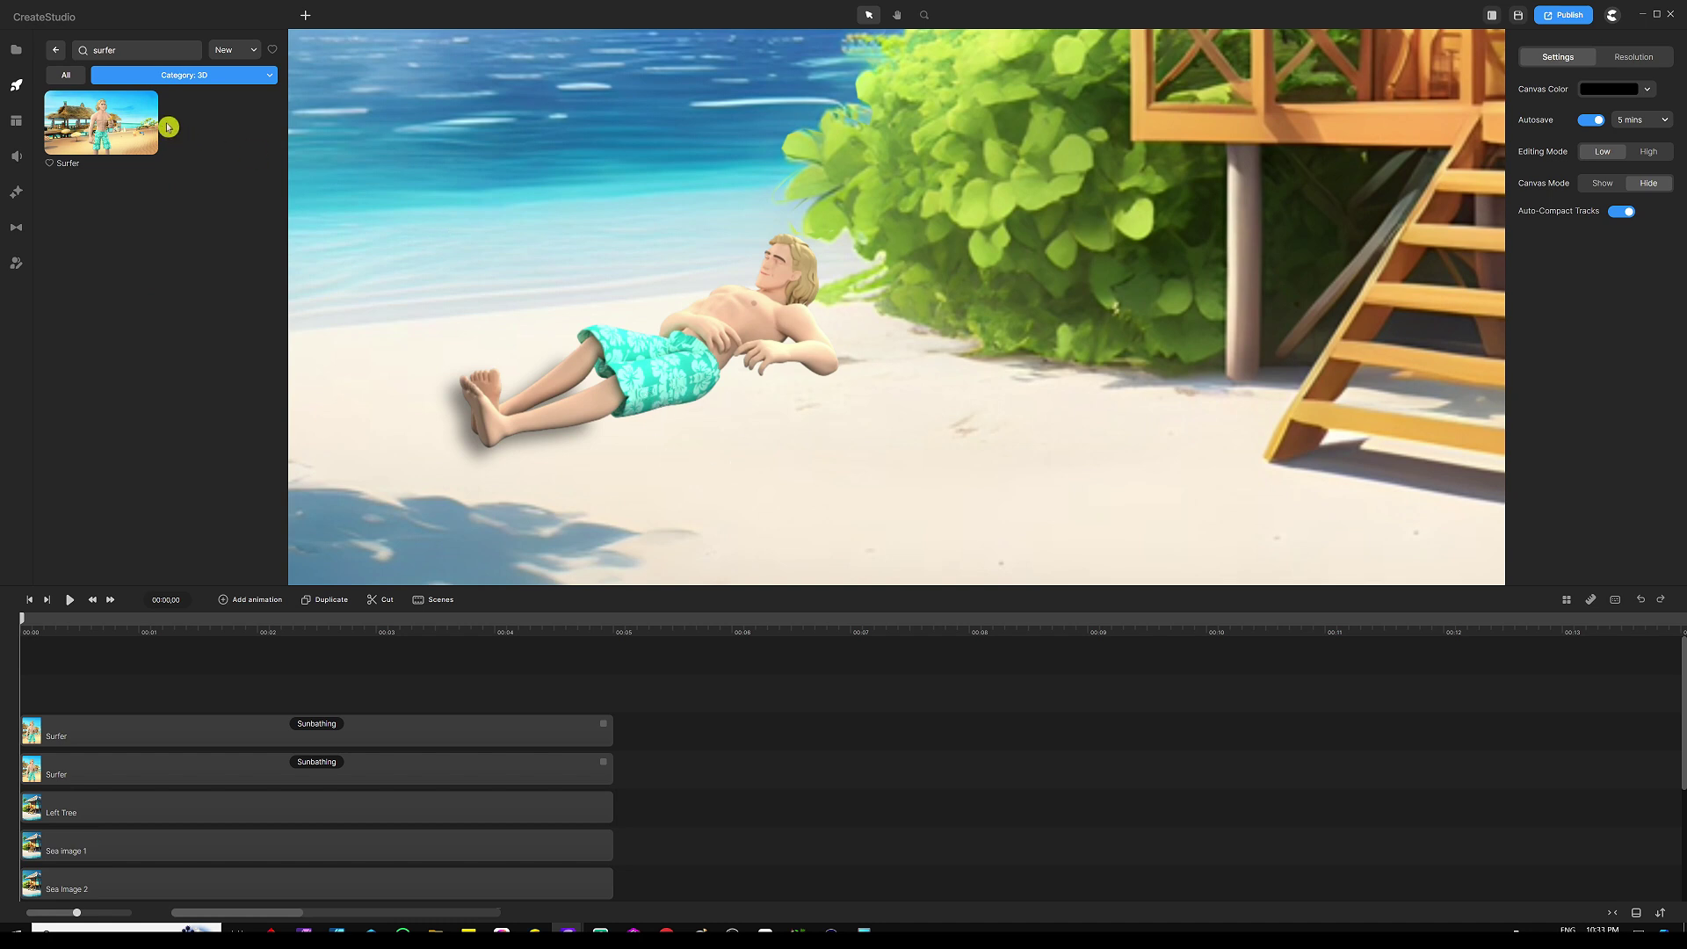
Search Vecteezy's PNG images for "beach towel" and import the pale yellow striped towel.
{"action": "left_click", "coordinate": [56, 50]}
{"action": "left_click", "coordinate": [19, 61]}
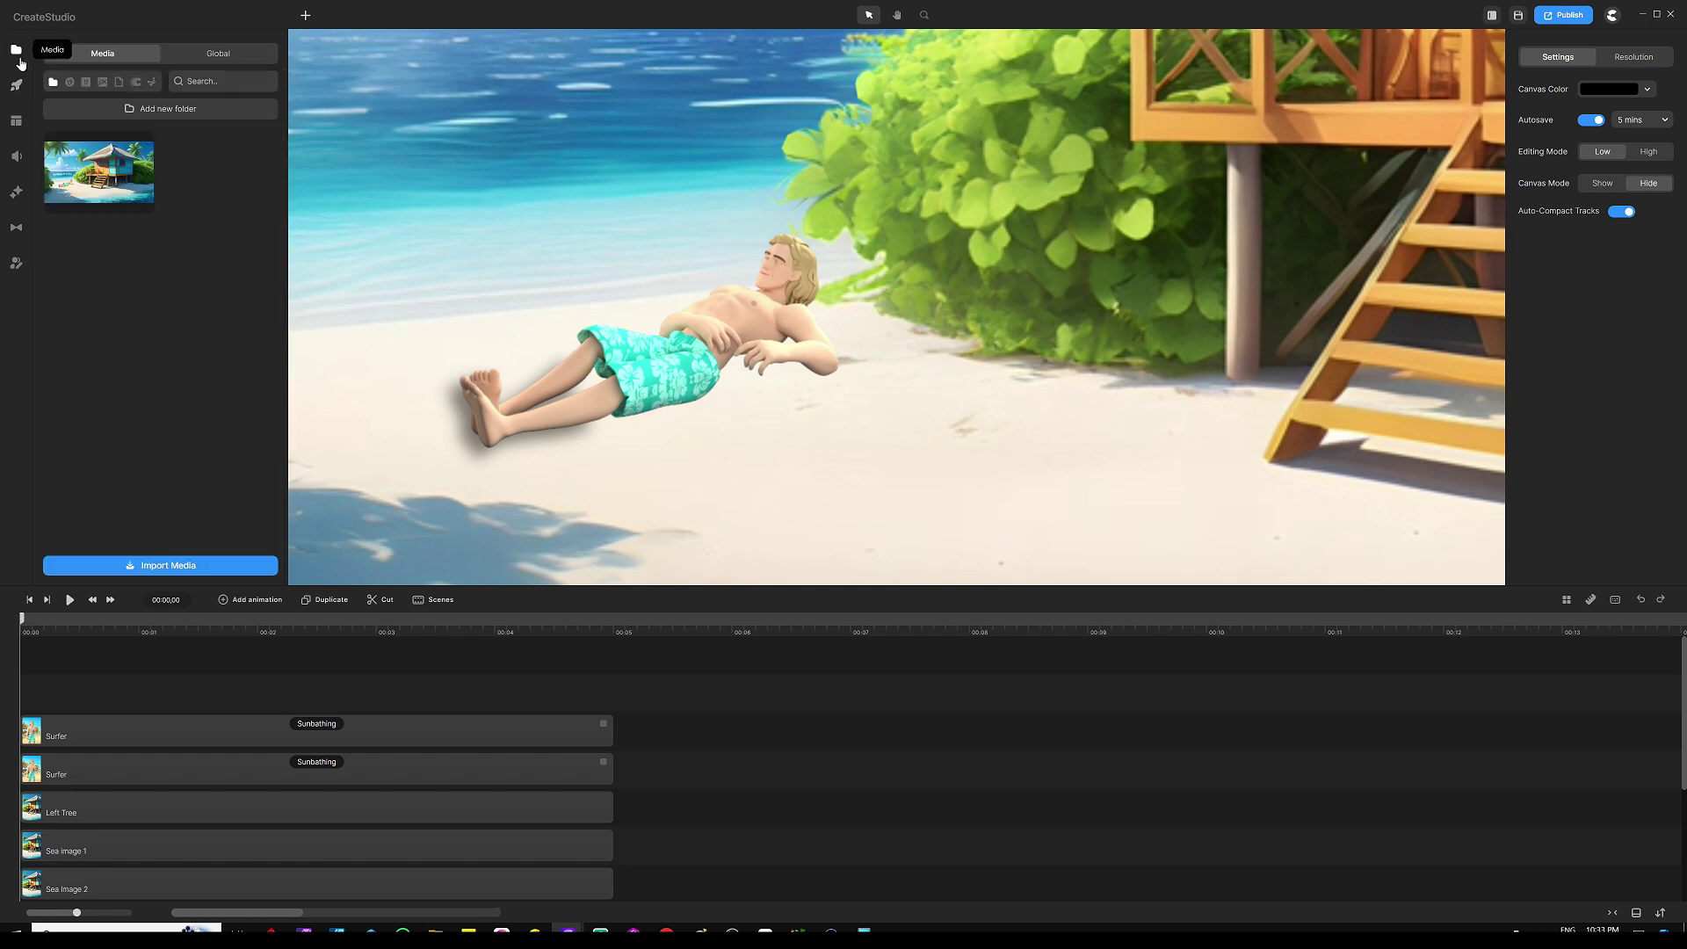
{"action": "left_click", "coordinate": [69, 81]}
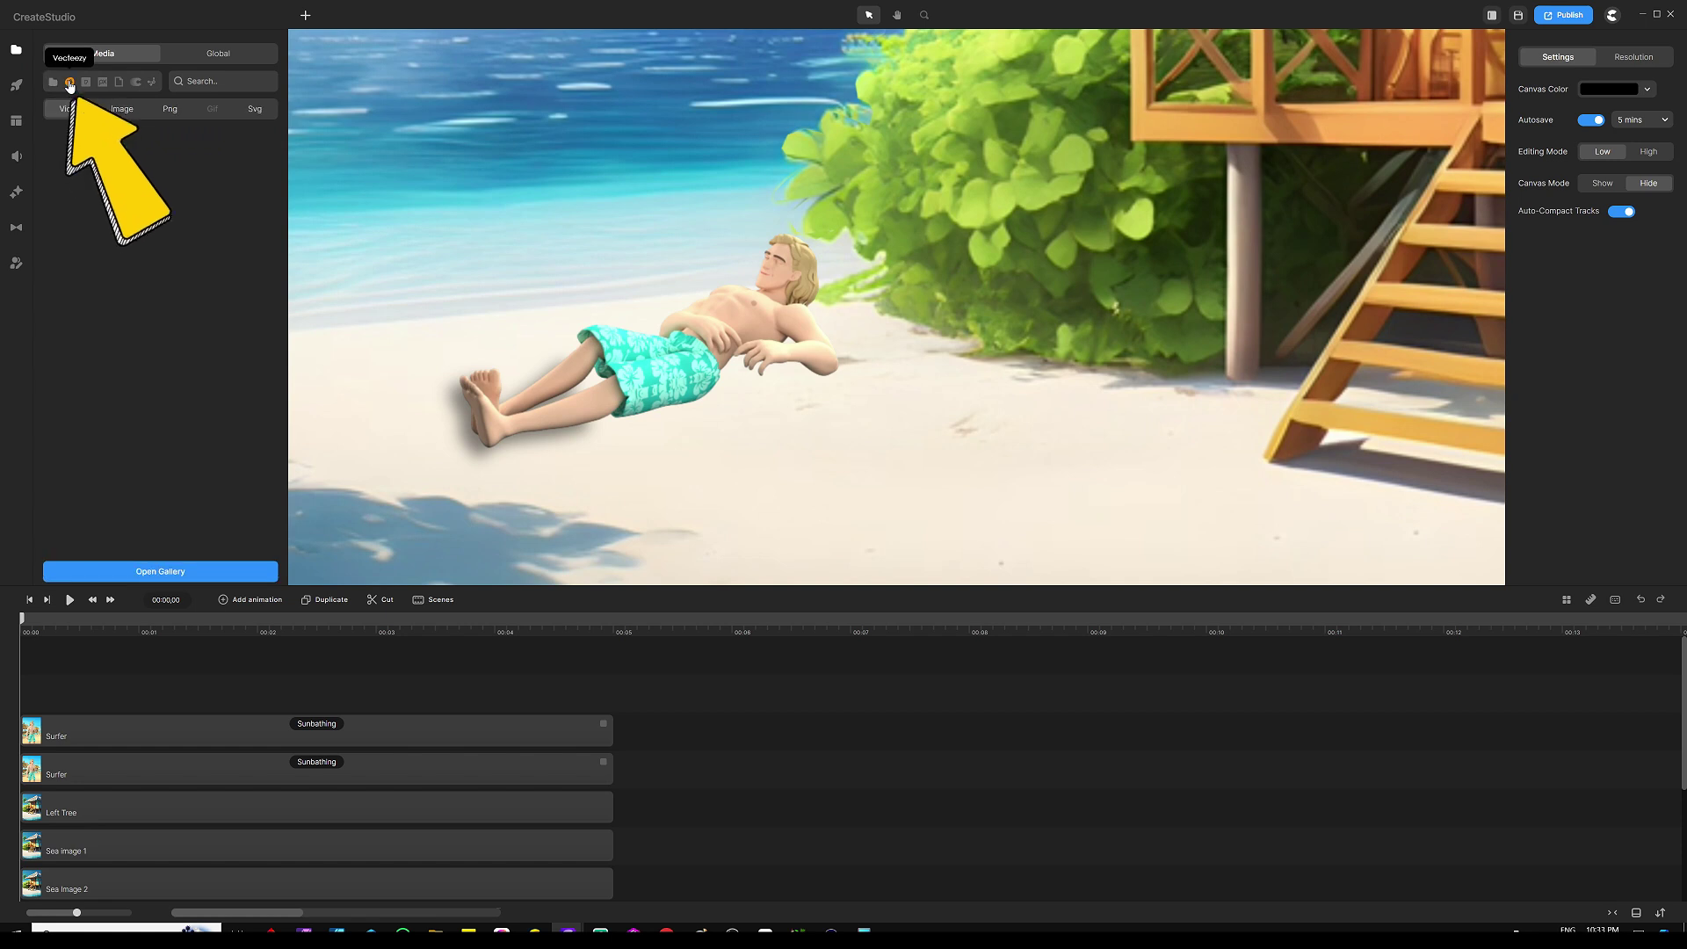
{"action": "left_click", "coordinate": [171, 111]}
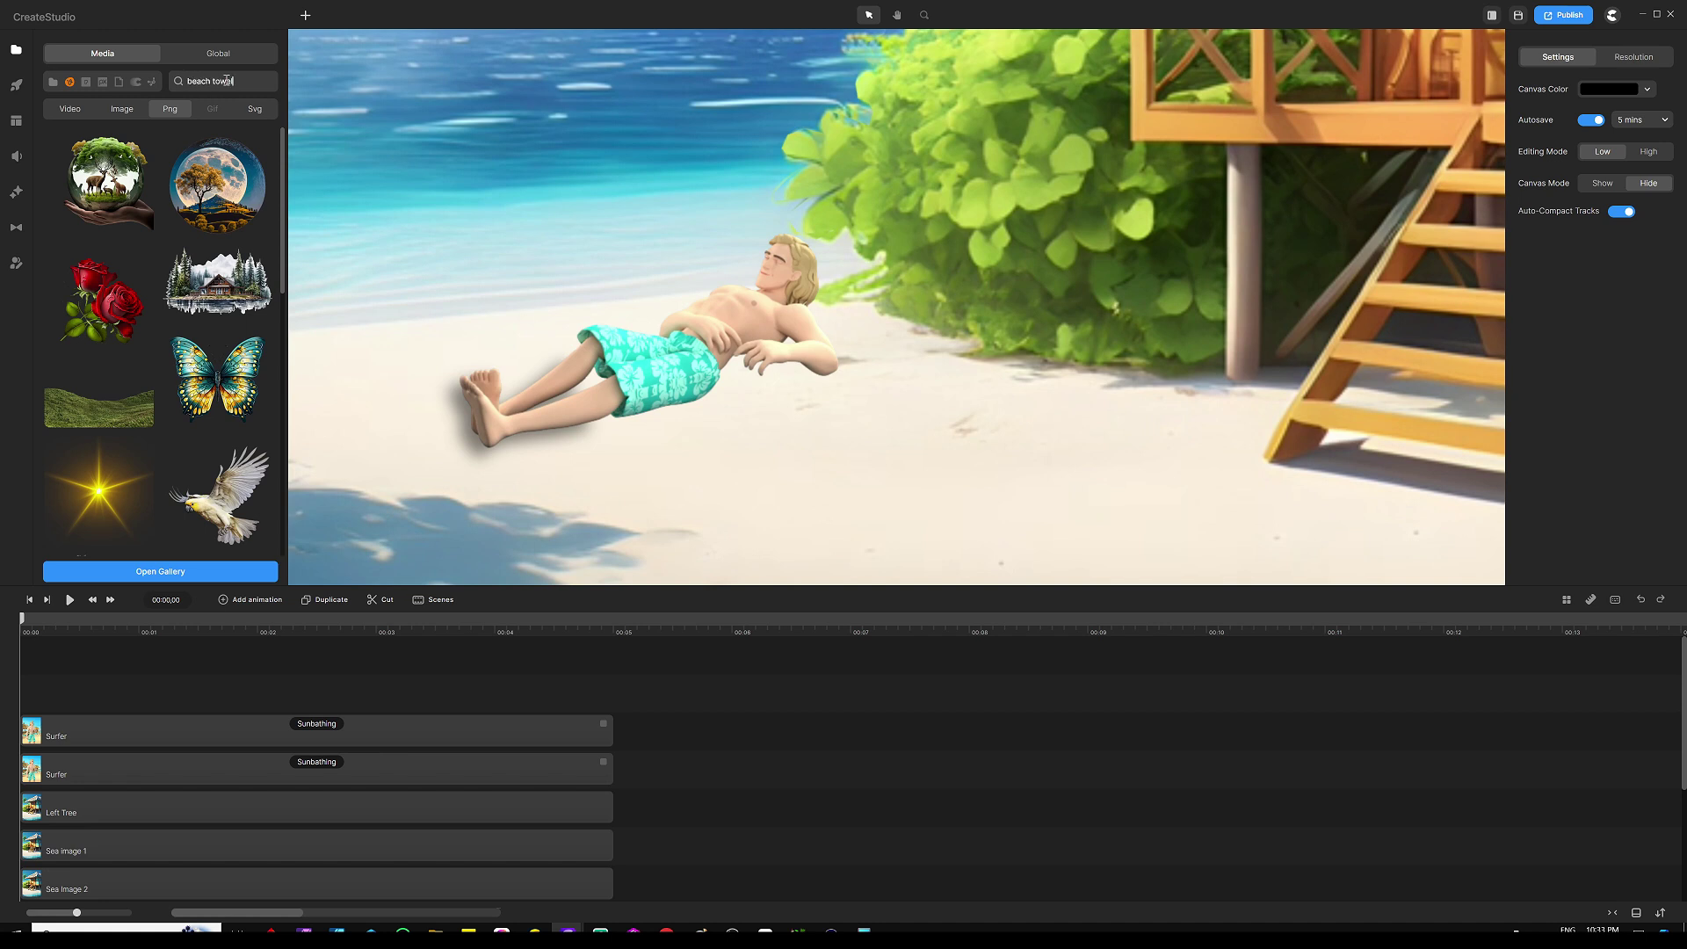
{"action": "key", "text": "Return"}
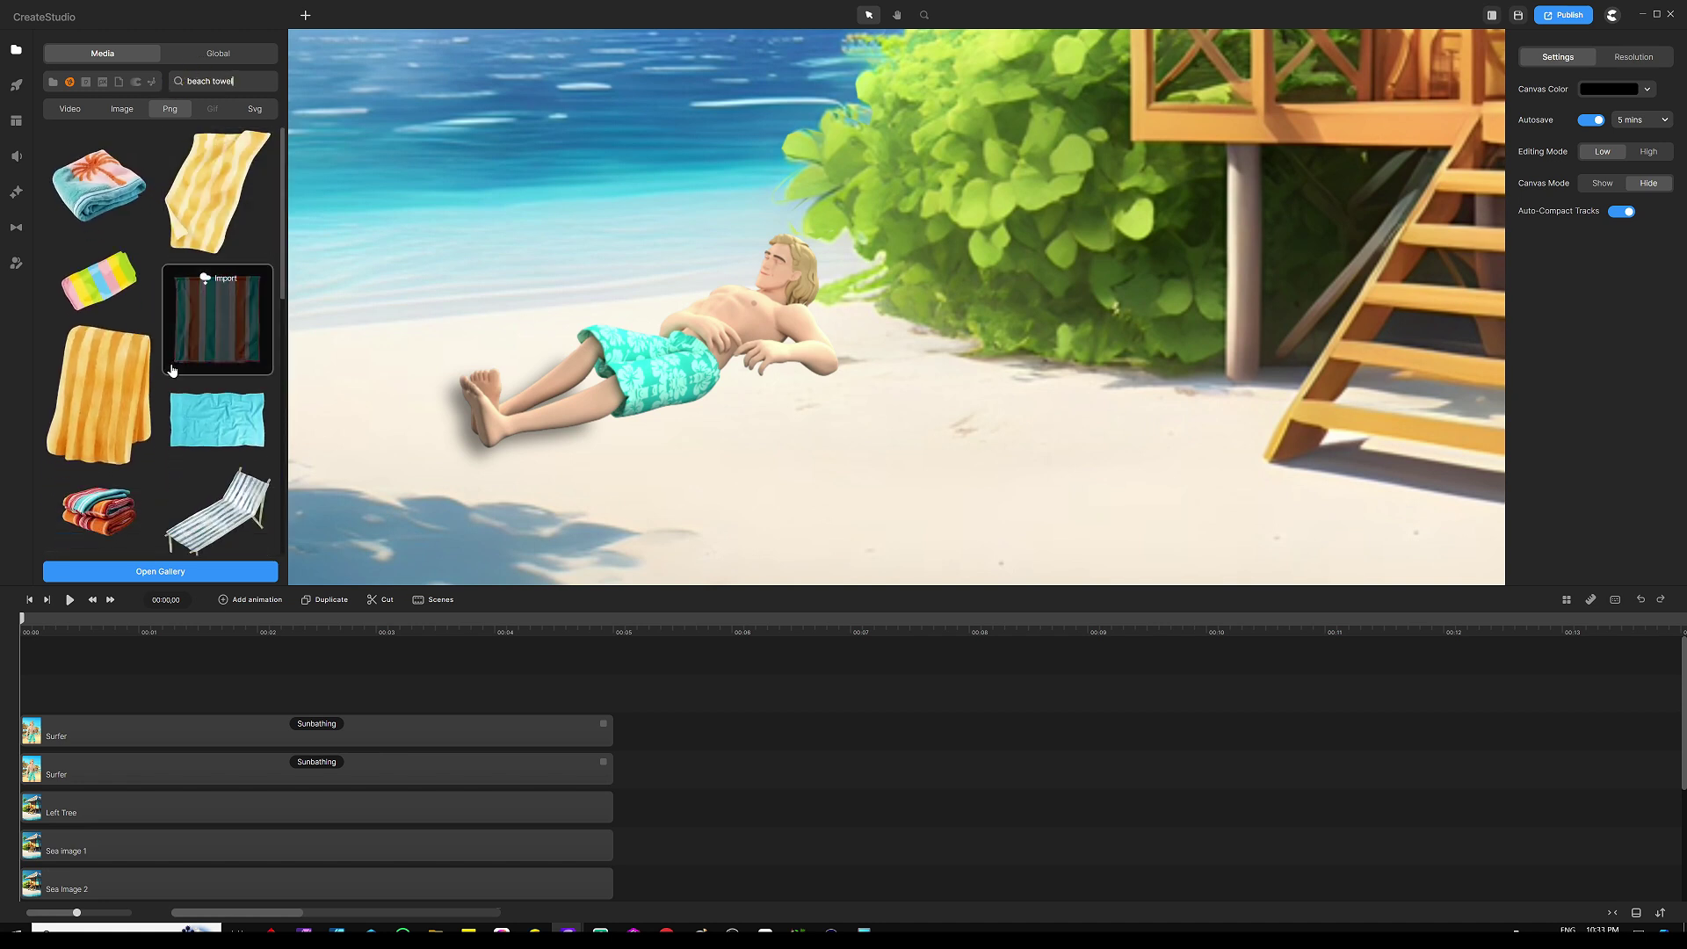
{"action": "left_click", "coordinate": [212, 193]}
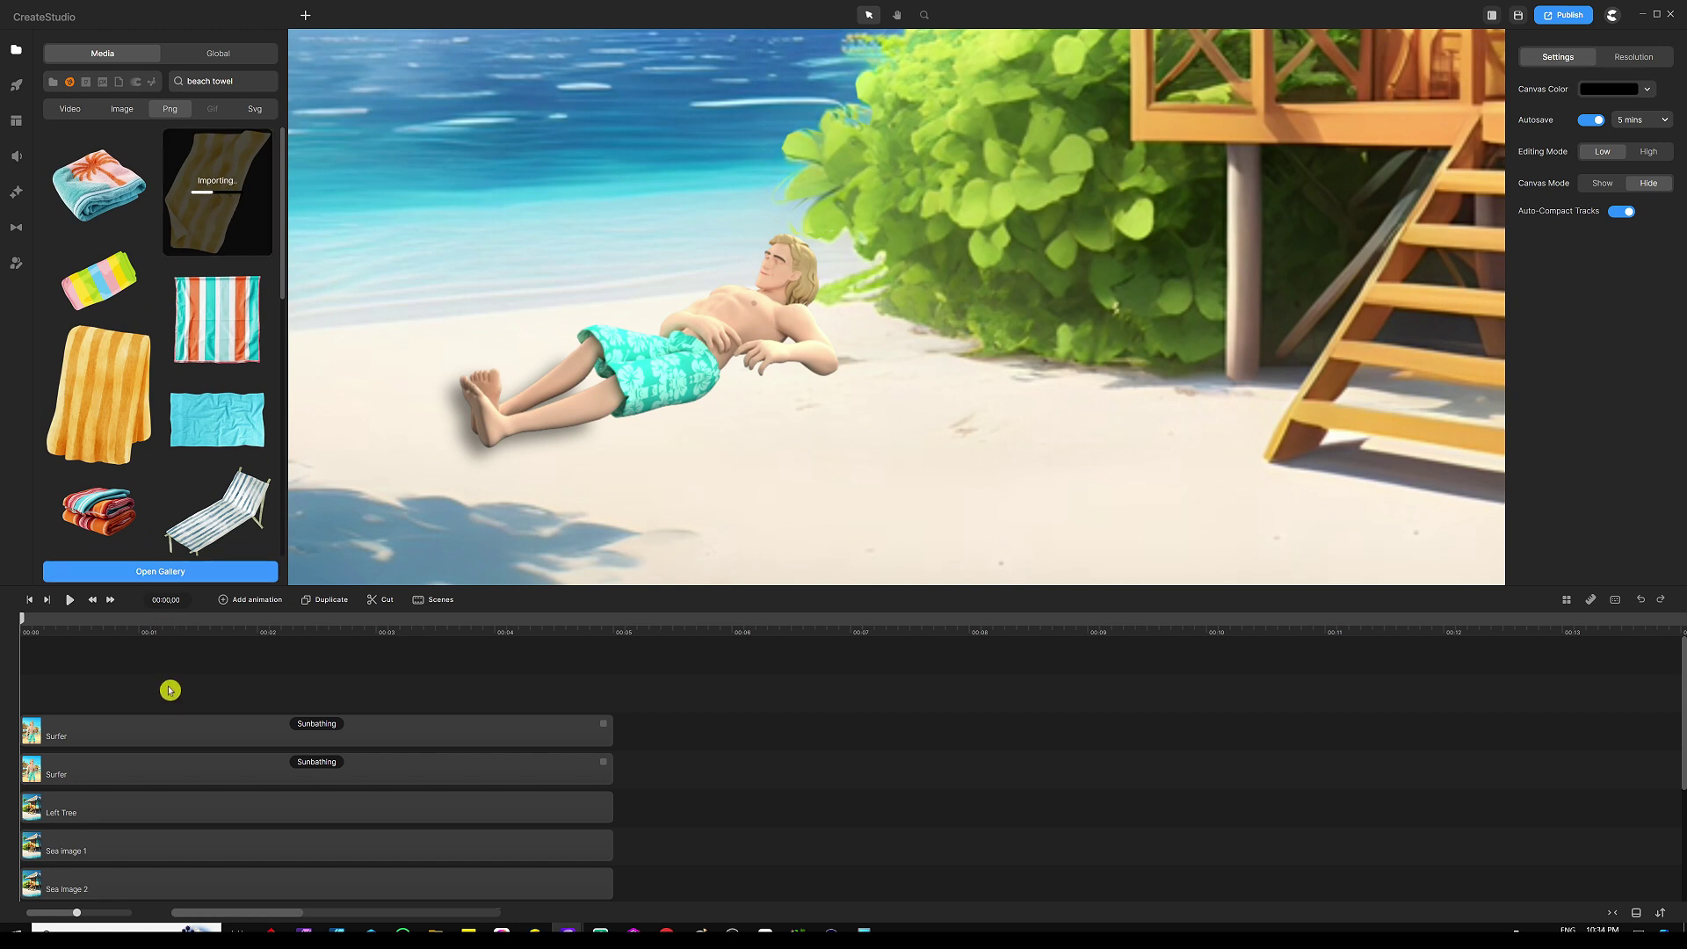
Move both Surfer layers up one track and add the imported towel between them and the Left Tree layer.
{"action": "left_click_drag", "start_coordinate": [183, 677], "coordinate": [156, 738]}
{"action": "left_click", "coordinate": [152, 766]}
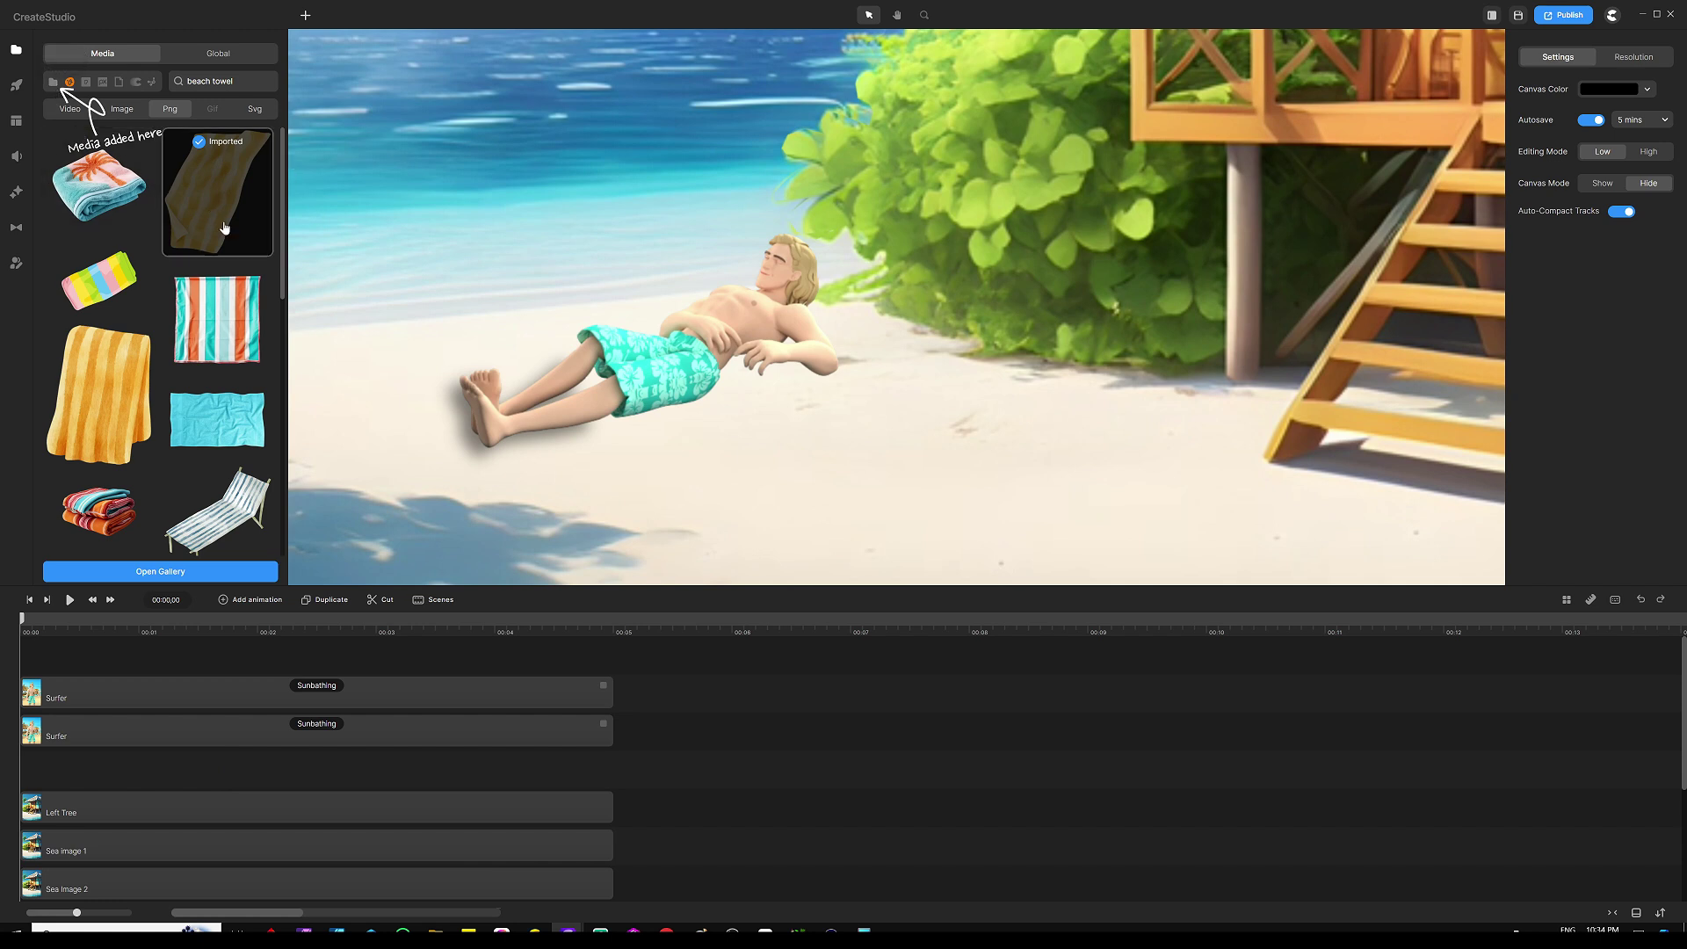
{"action": "left_click", "coordinate": [53, 81]}
{"action": "left_click_drag", "start_coordinate": [222, 171], "coordinate": [55, 776]}
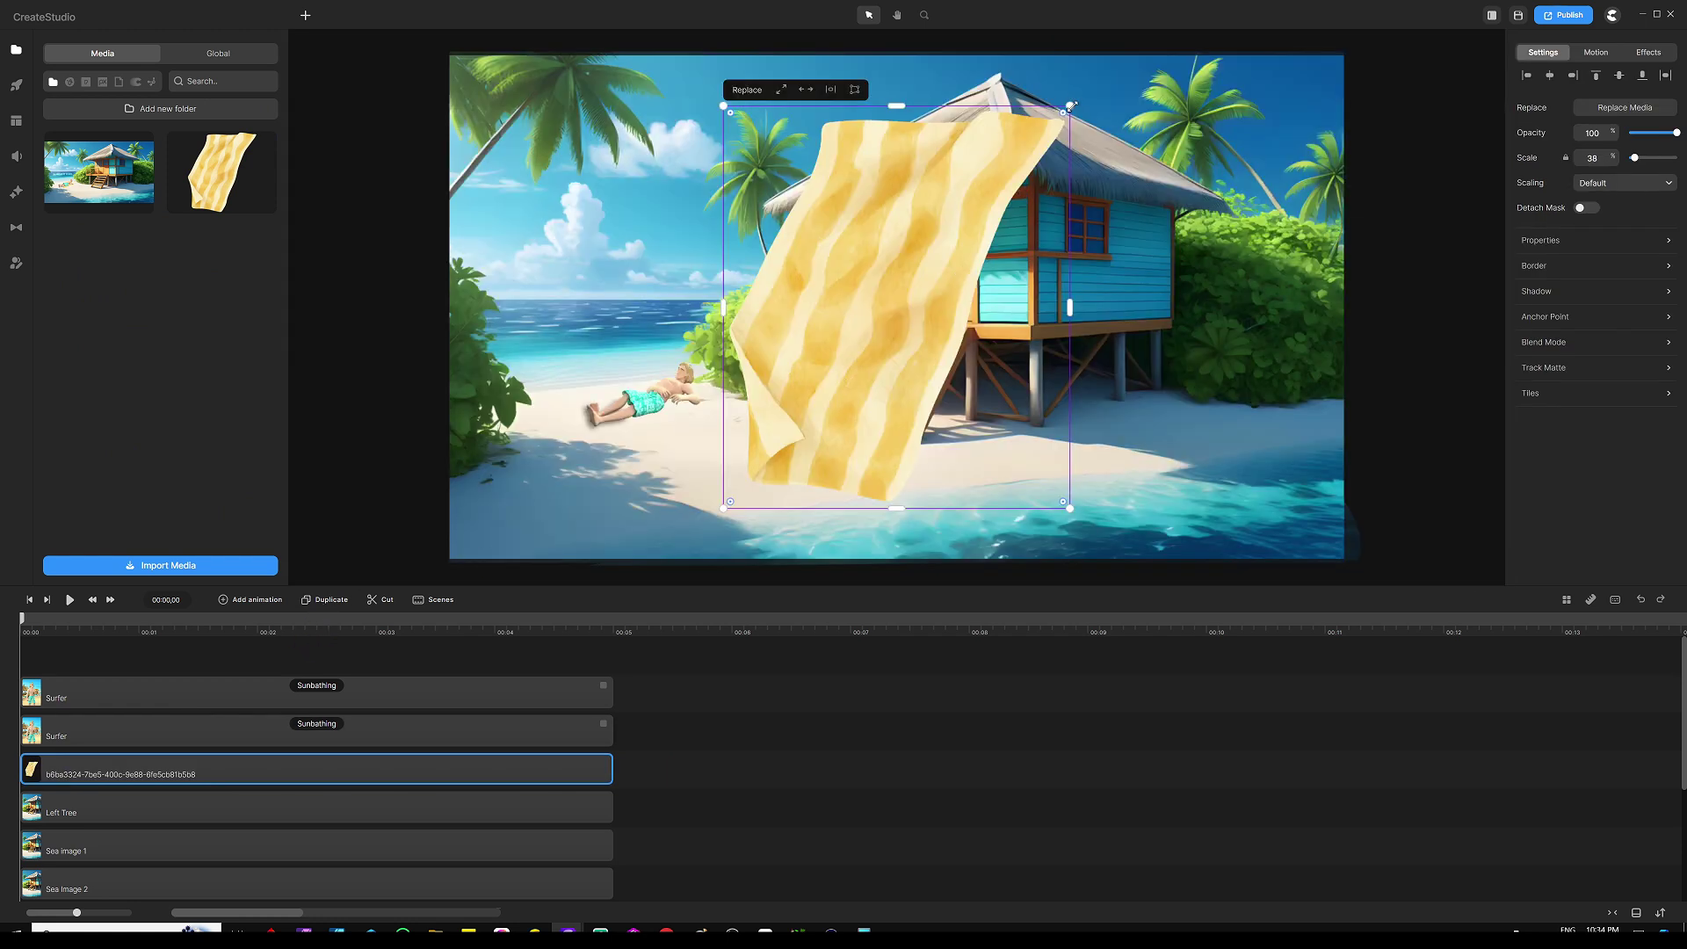
Shrink the towel to about 7% scale, tilt it to follow the surfer's body and position it beneath his torso.
{"action": "left_click_drag", "start_coordinate": [1070, 106], "coordinate": [814, 403]}
{"action": "left_click_drag", "start_coordinate": [771, 466], "coordinate": [683, 431]}
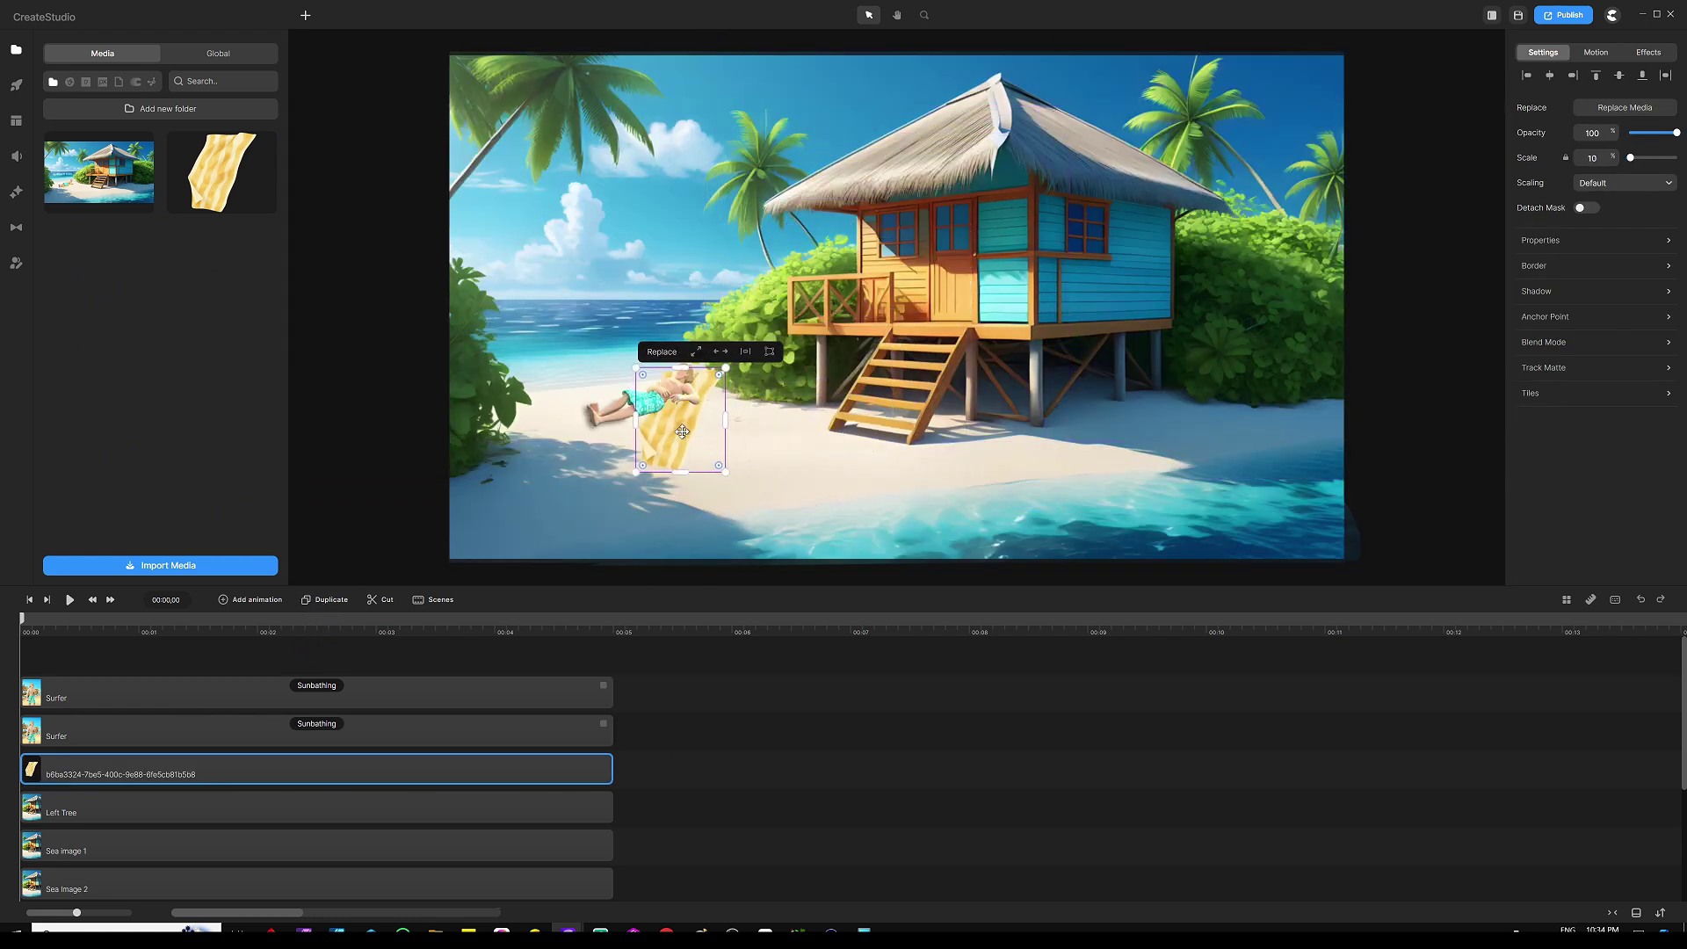
{"action": "scroll", "coordinate": [692, 442], "scroll_direction": "up", "scroll_amount": 2}
{"action": "left_click_drag", "start_coordinate": [754, 516], "coordinate": [678, 539]}
{"action": "left_click_drag", "start_coordinate": [646, 456], "coordinate": [620, 400]}
{"action": "left_click_drag", "start_coordinate": [645, 518], "coordinate": [641, 452]}
{"action": "left_click_drag", "start_coordinate": [637, 299], "coordinate": [586, 340]}
{"action": "scroll", "coordinate": [650, 320], "scroll_direction": "up", "scroll_amount": 3}
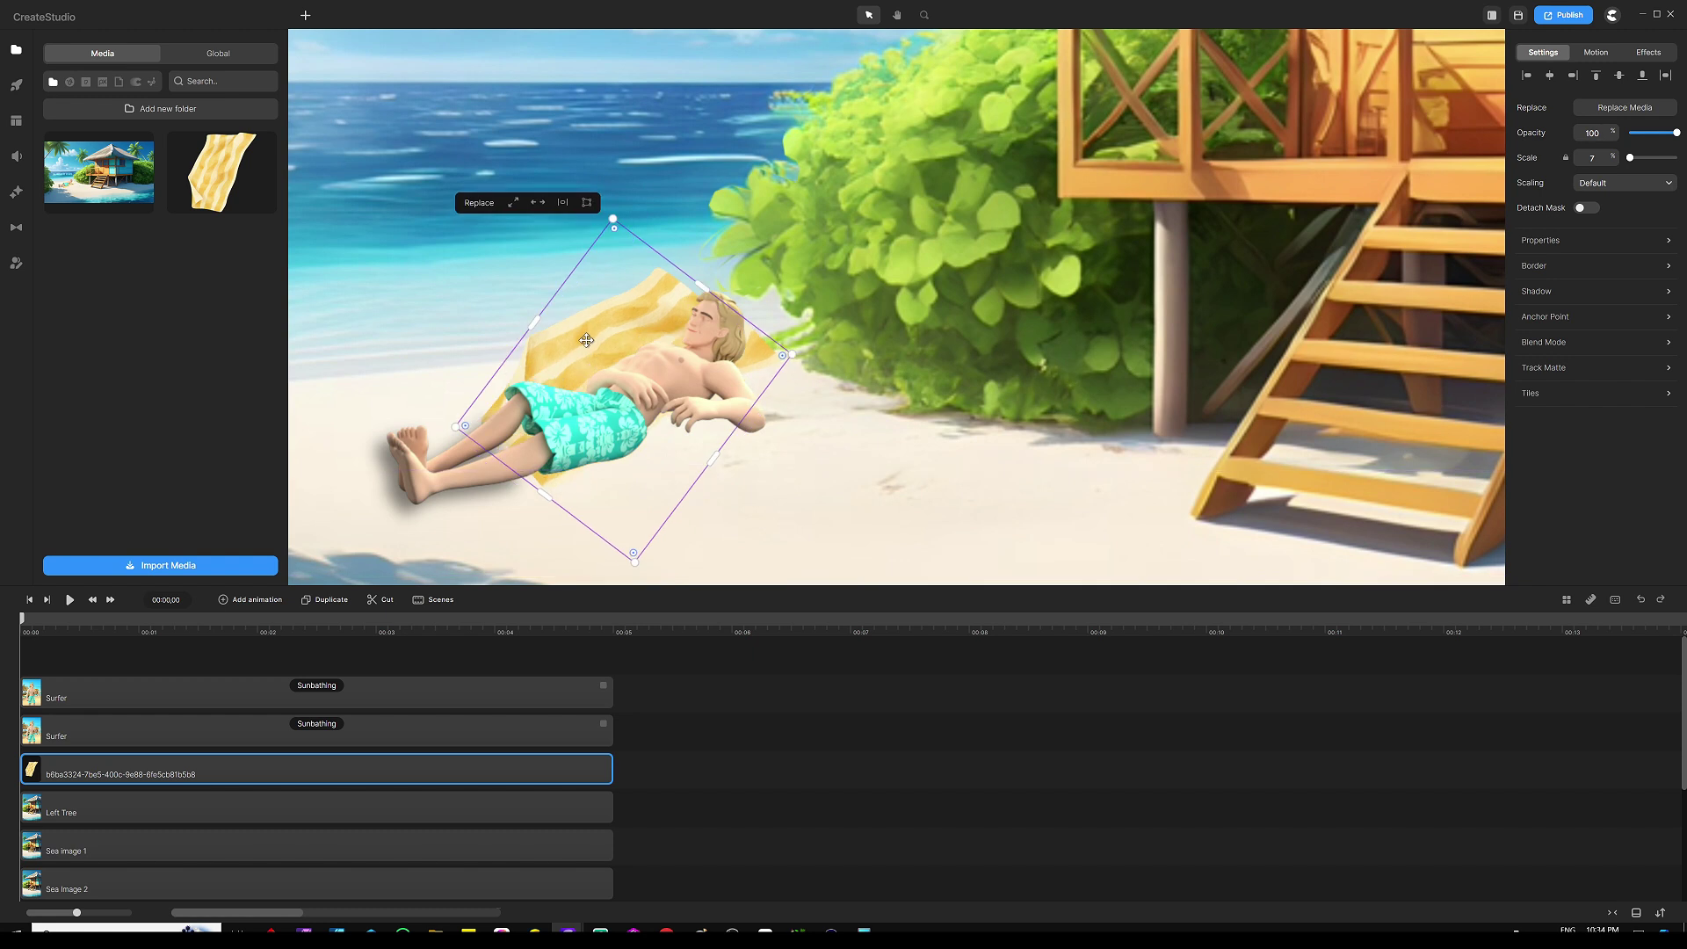
{"action": "left_click_drag", "start_coordinate": [636, 570], "coordinate": [623, 571]}
{"action": "left_click_drag", "start_coordinate": [606, 314], "coordinate": [606, 340]}
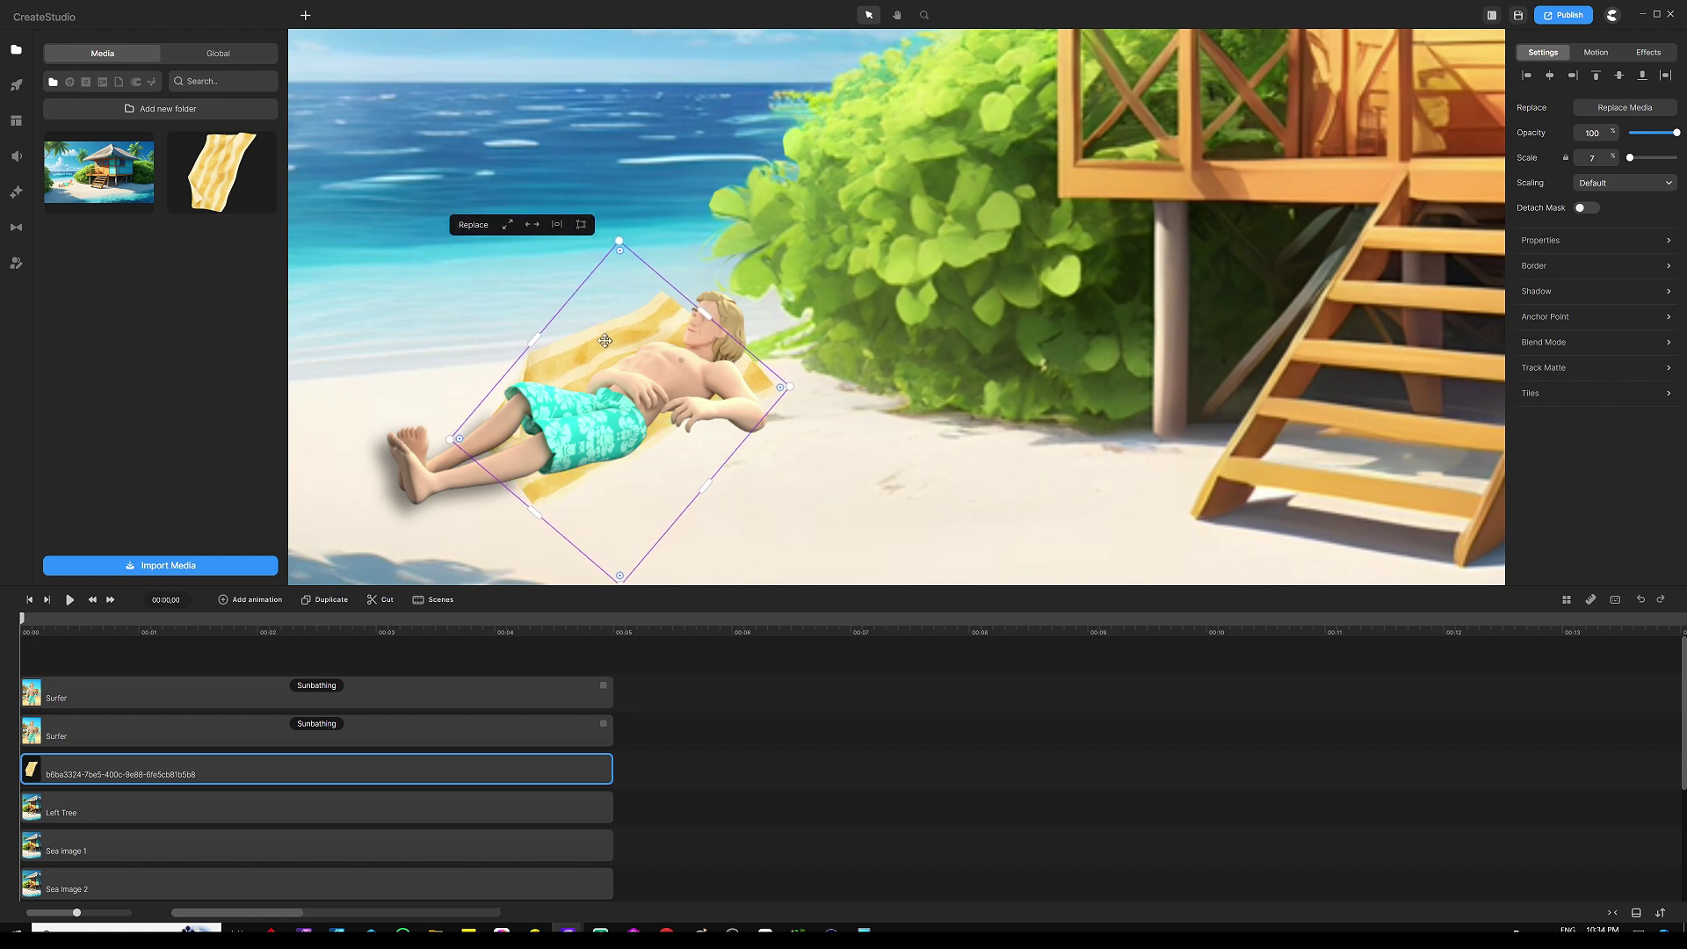
Play back the full beach scene to check the surfer lying on the towel, stopping at about four seconds.
{"action": "left_click", "coordinate": [651, 649]}
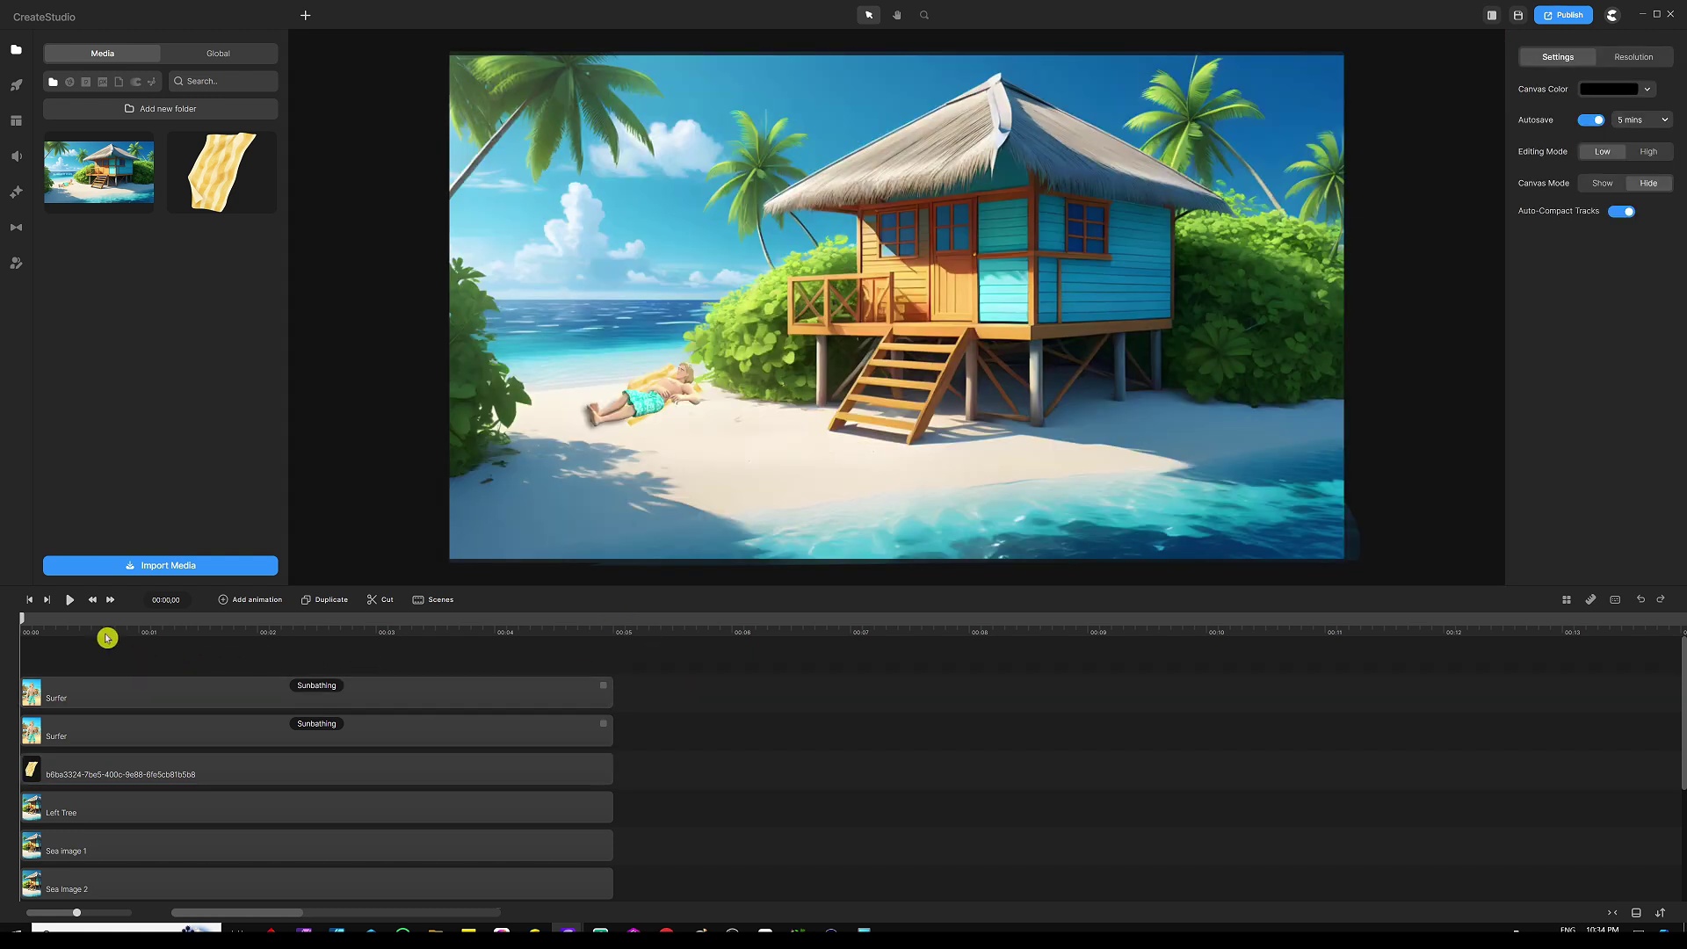
{"action": "left_click", "coordinate": [69, 600]}
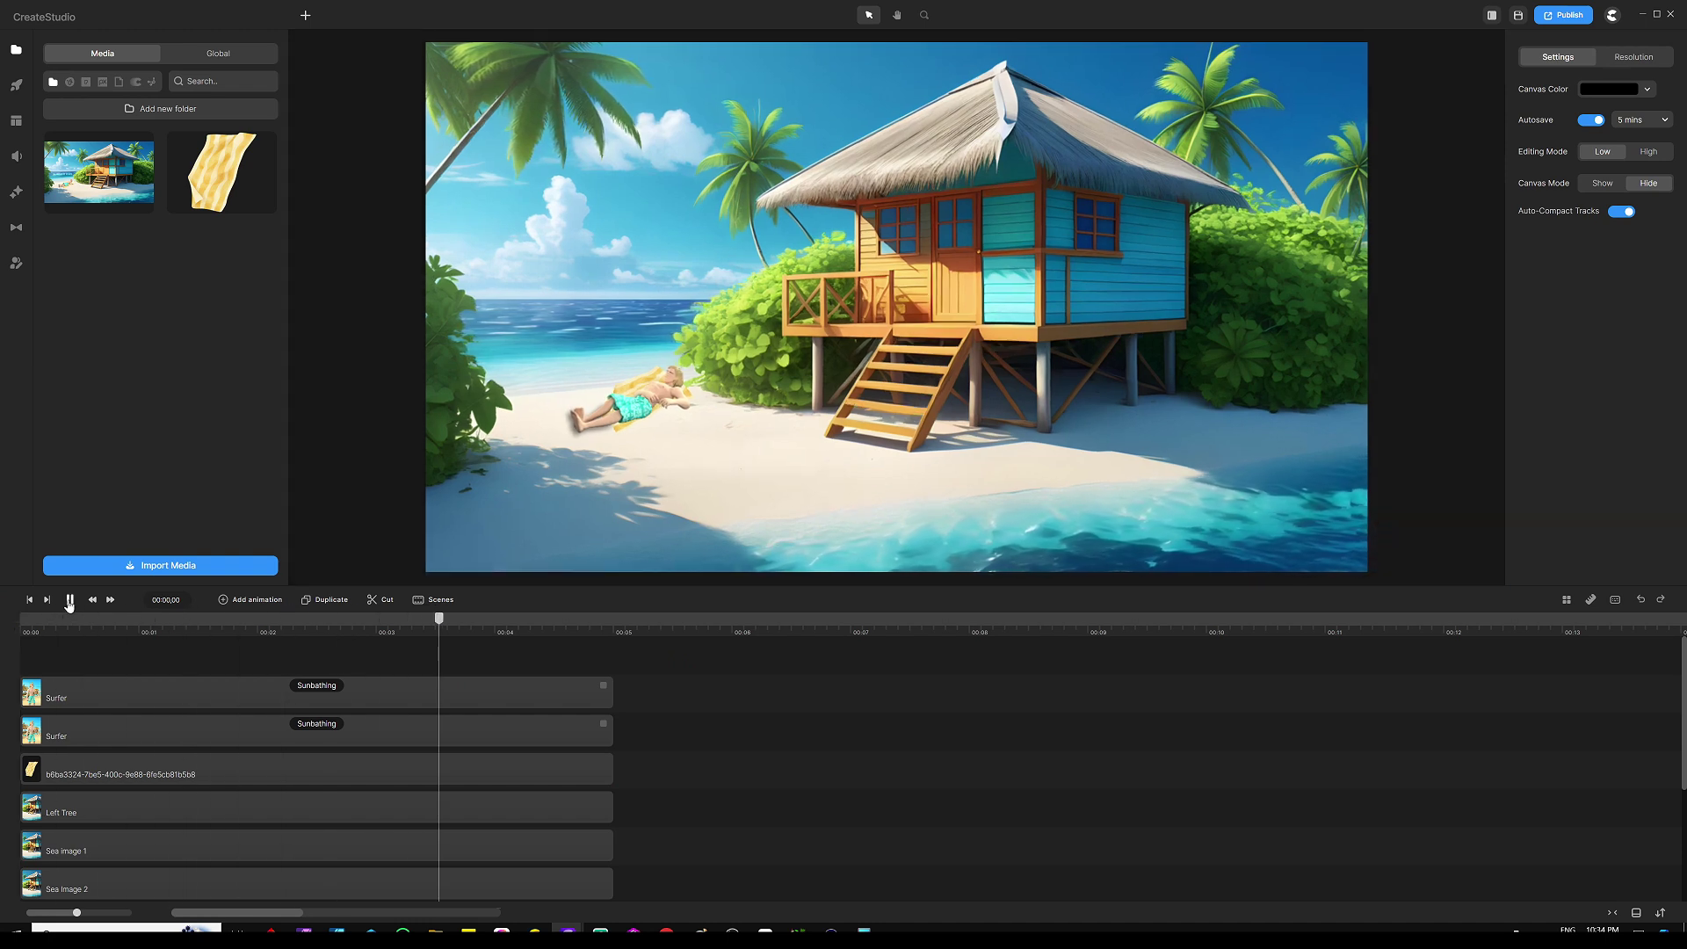
{"action": "left_click", "coordinate": [69, 600]}
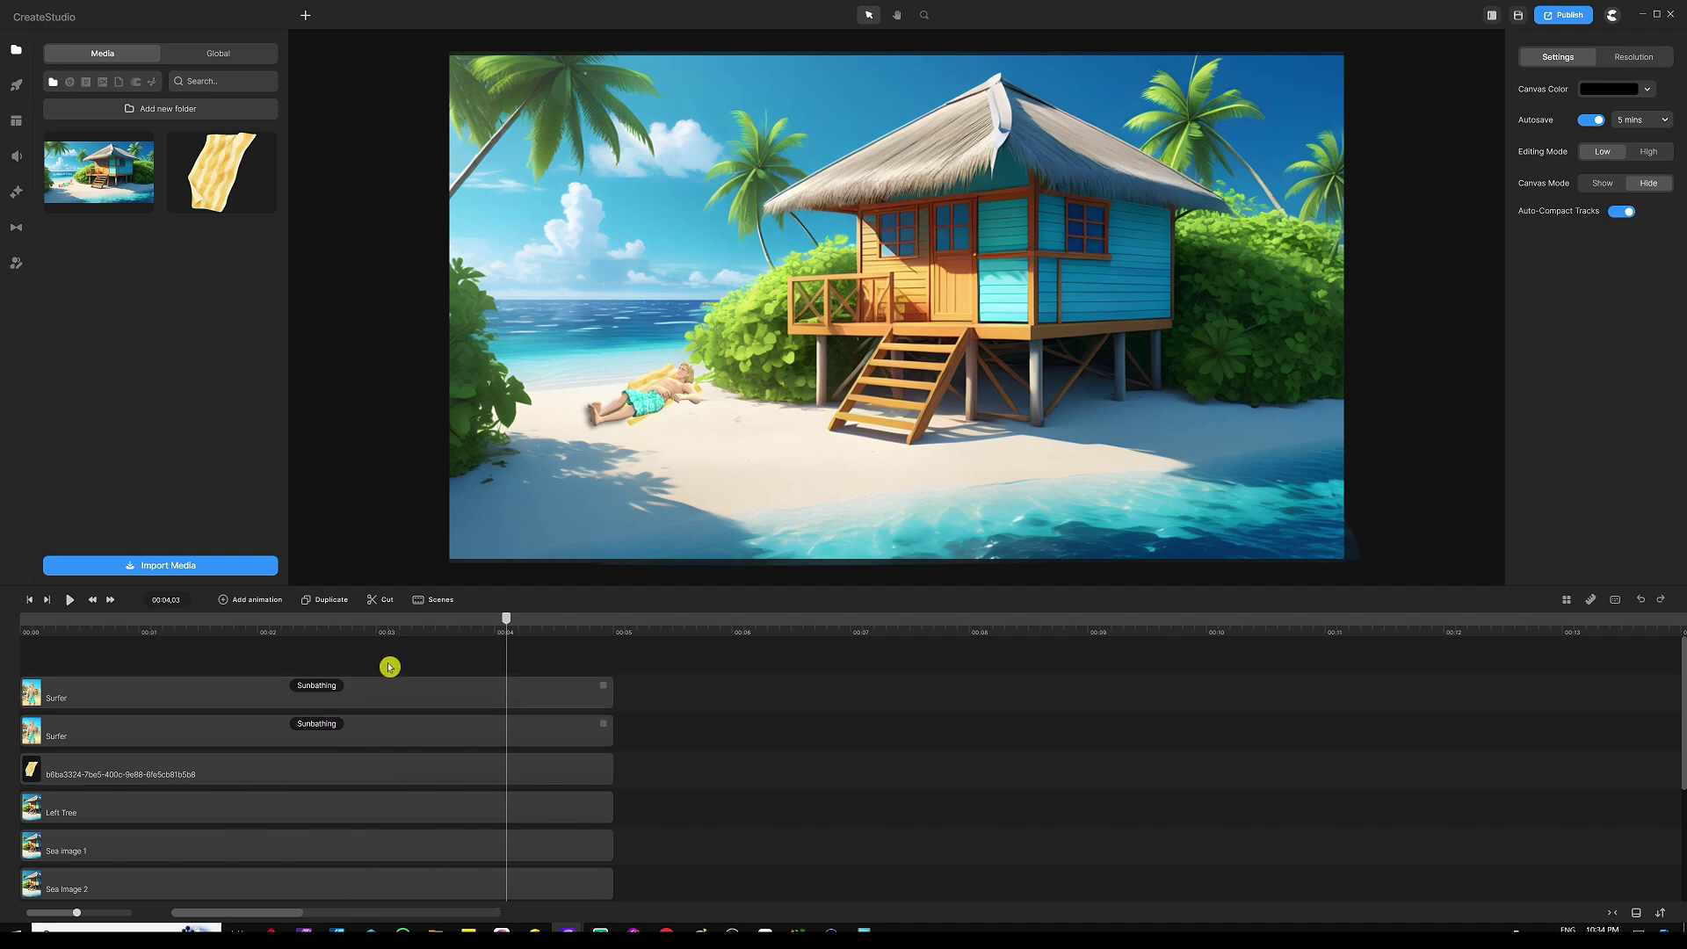